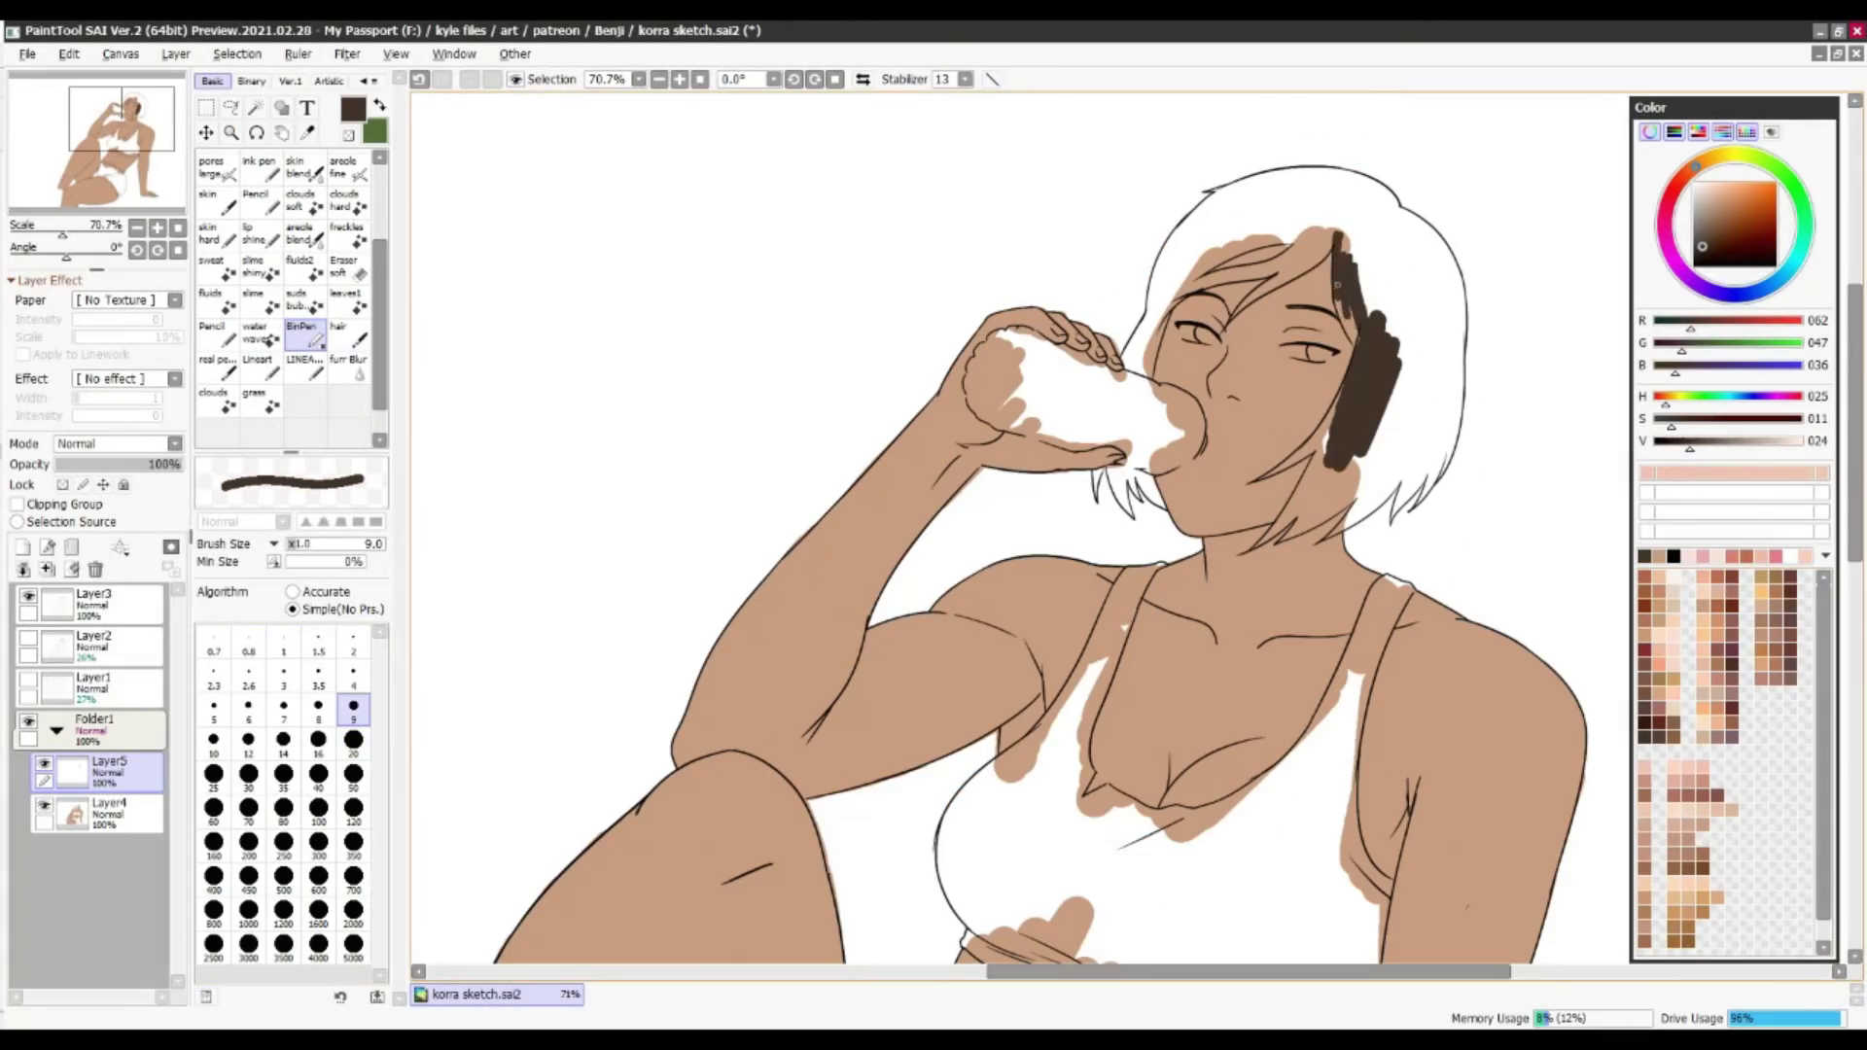
# Paint dark brown BinPen strokes down the hair beside the face
pyautogui.moveTo(1338, 284)
pyautogui.mouseDown()
pyautogui.moveTo(1304, 516)
pyautogui.moveTo(1380, 525)
pyautogui.moveTo(1373, 493)
pyautogui.mouseUp()
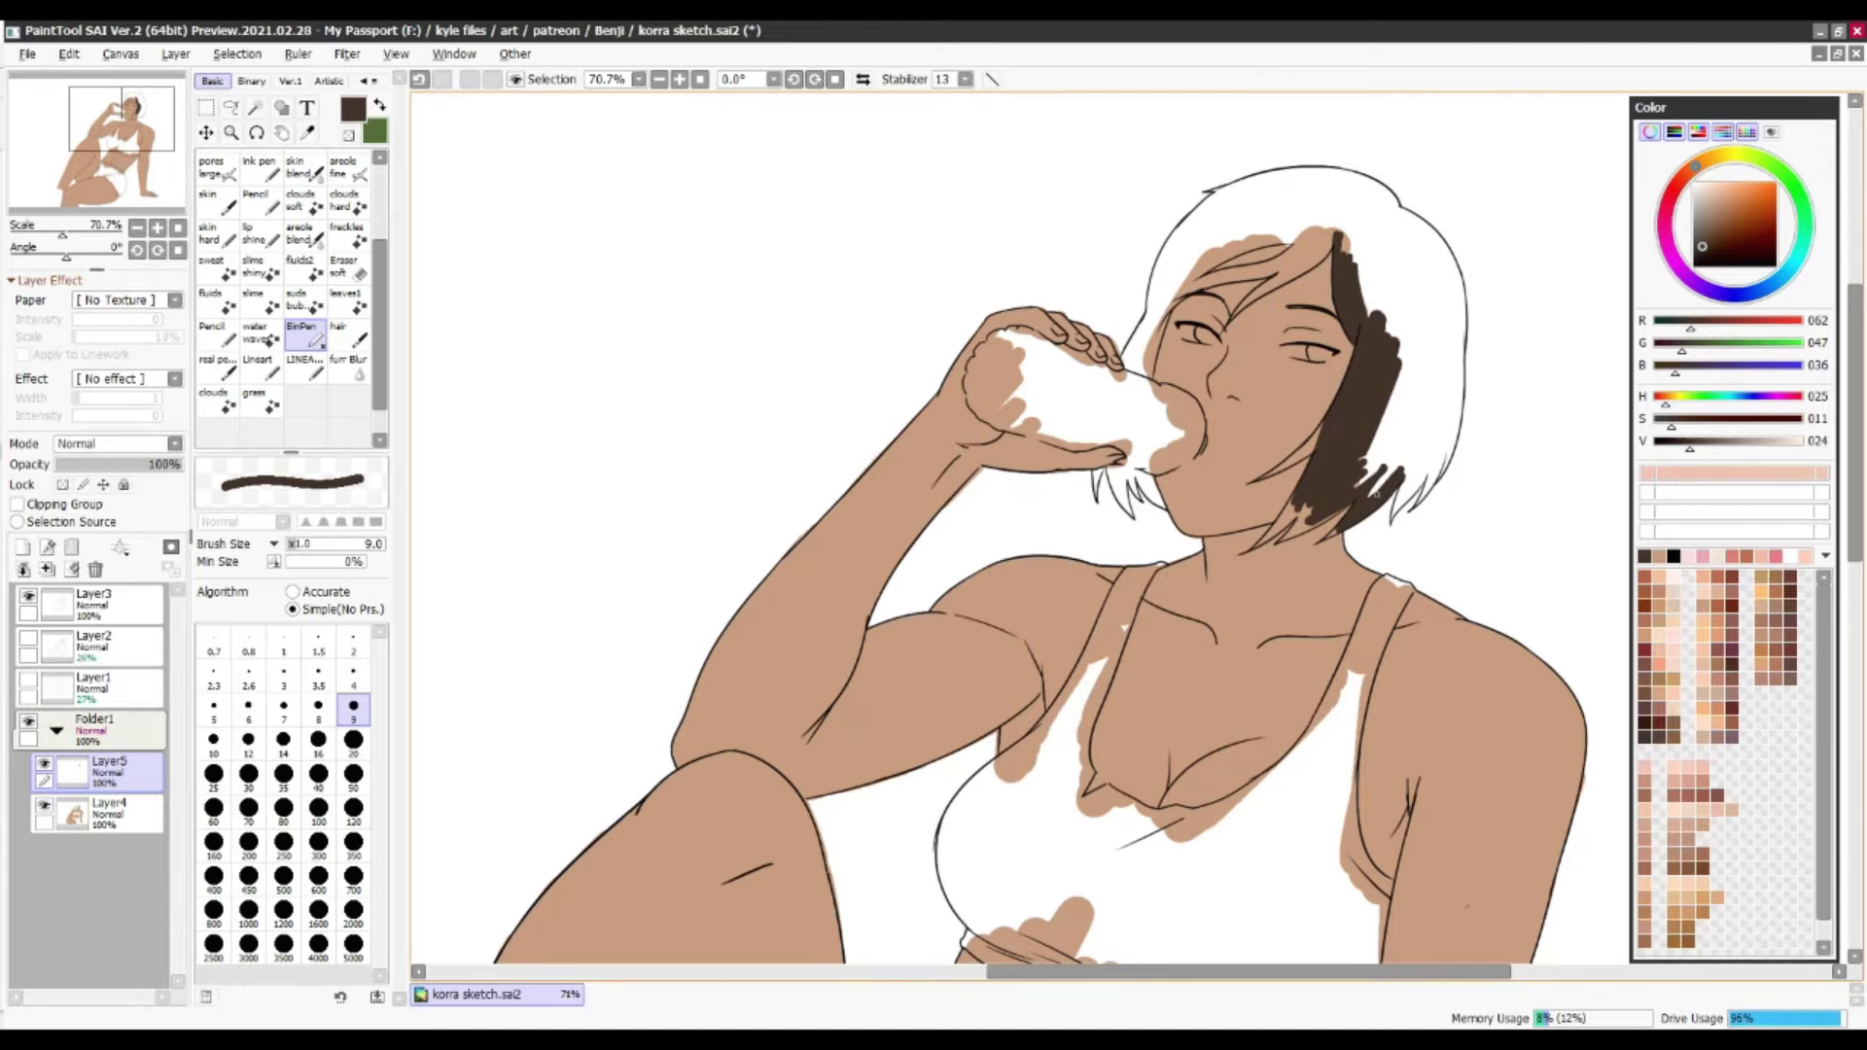
# Fill the top, left and right sides of the hair dark brown with a larger brush
pyautogui.moveTo(1162, 296); pyautogui.dragTo(1128, 375)
pyautogui.press(']')
pyautogui.press(']')
pyautogui.press(']')
pyautogui.moveTo(1197, 262)
pyautogui.mouseDown()
pyautogui.moveTo(1313, 221)
pyautogui.moveTo(1147, 316)
pyautogui.moveTo(1240, 188)
pyautogui.moveTo(1391, 199)
pyautogui.mouseUp()
pyautogui.moveTo(1260, 179)
pyautogui.mouseDown()
pyautogui.moveTo(1390, 209)
pyautogui.moveTo(1356, 287)
pyautogui.moveTo(1430, 447)
pyautogui.mouseUp()
pyautogui.press('e')
pyautogui.press('n')
pyautogui.moveTo(1400, 282); pyautogui.dragTo(1459, 389)
pyautogui.moveTo(1371, 224); pyautogui.dragTo(1454, 307)
# With a smaller brush, fill gaps in the hair and add thin strands near the chin
pyautogui.press('[')
pyautogui.press('[')
pyautogui.moveTo(1362, 404)
pyautogui.mouseDown()
pyautogui.moveTo(1395, 477)
pyautogui.moveTo(1430, 491)
pyautogui.moveTo(1449, 486)
pyautogui.moveTo(1458, 394)
pyautogui.mouseUp()
pyautogui.press('[')
pyautogui.press('[')
pyautogui.press('[')
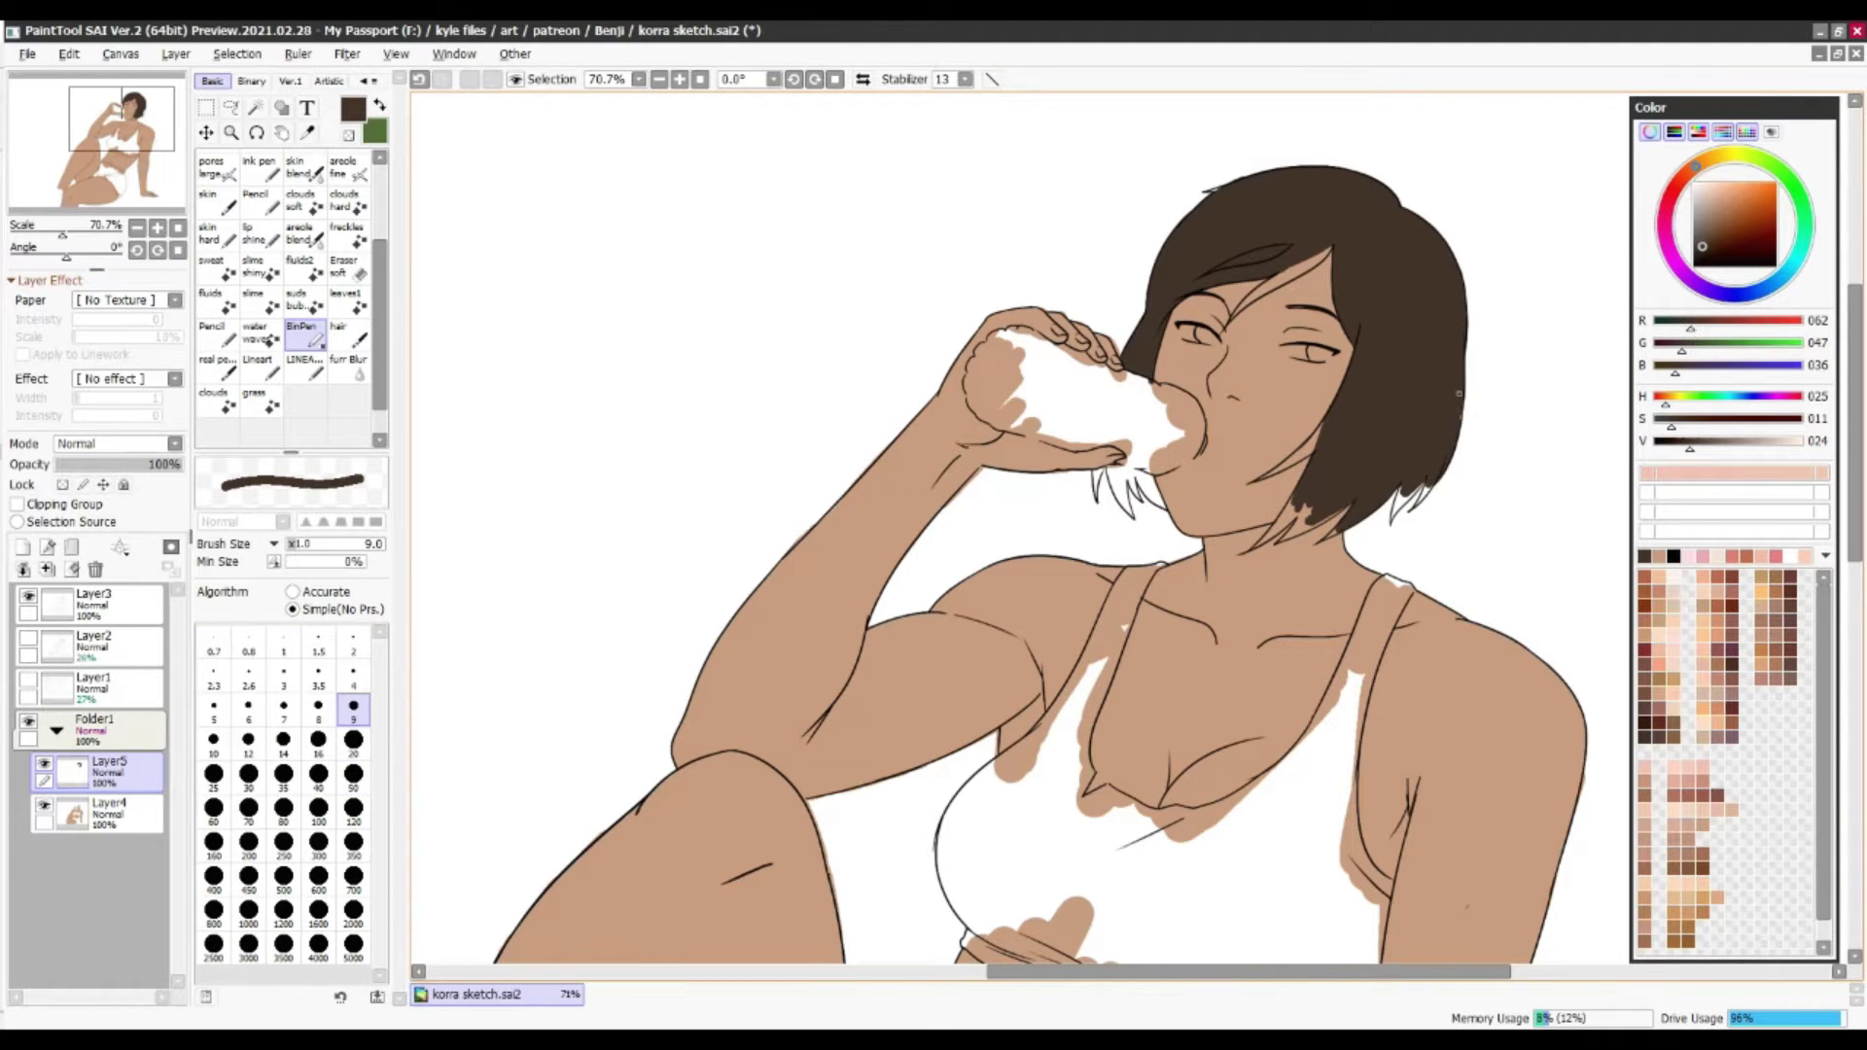
pyautogui.press('[')
pyautogui.press('[')
pyautogui.moveTo(1123, 467); pyautogui.dragTo(1109, 492)
pyautogui.moveTo(1128, 477); pyautogui.dragTo(1119, 511)
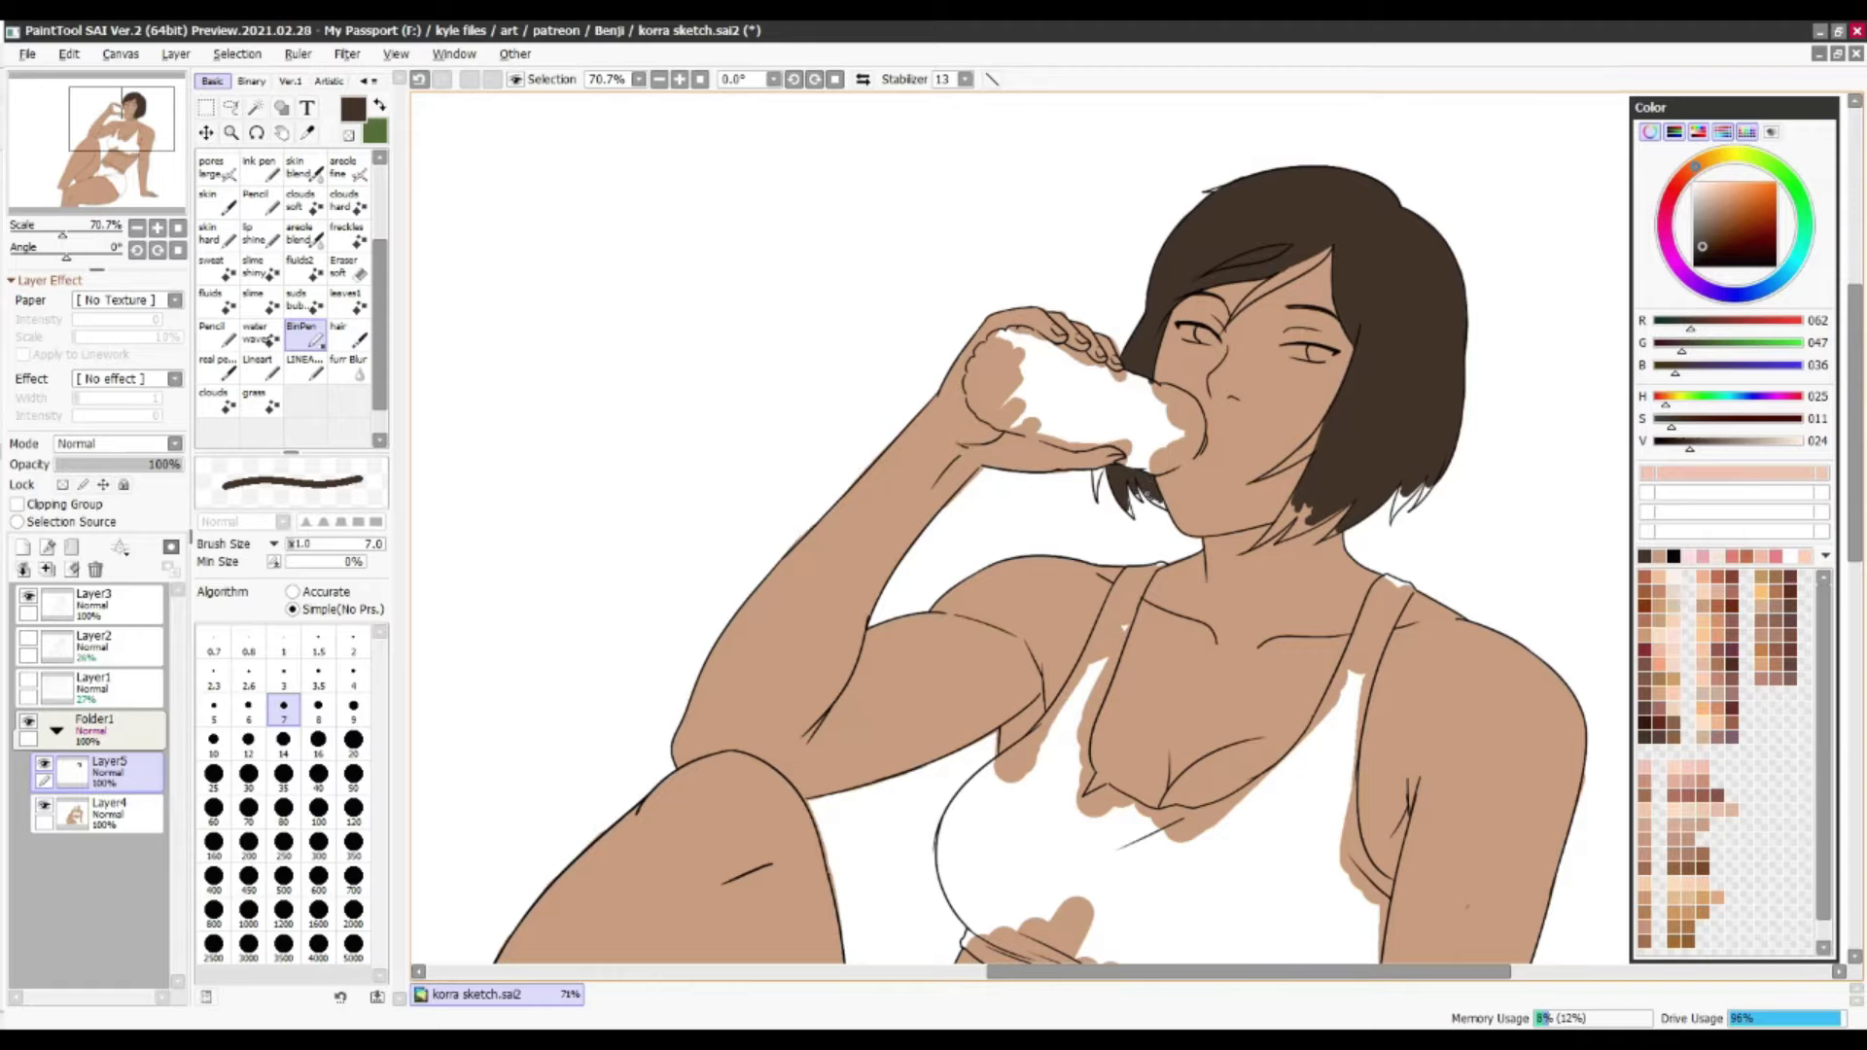
pyautogui.press('[')
pyautogui.press('[')
pyautogui.press('[')
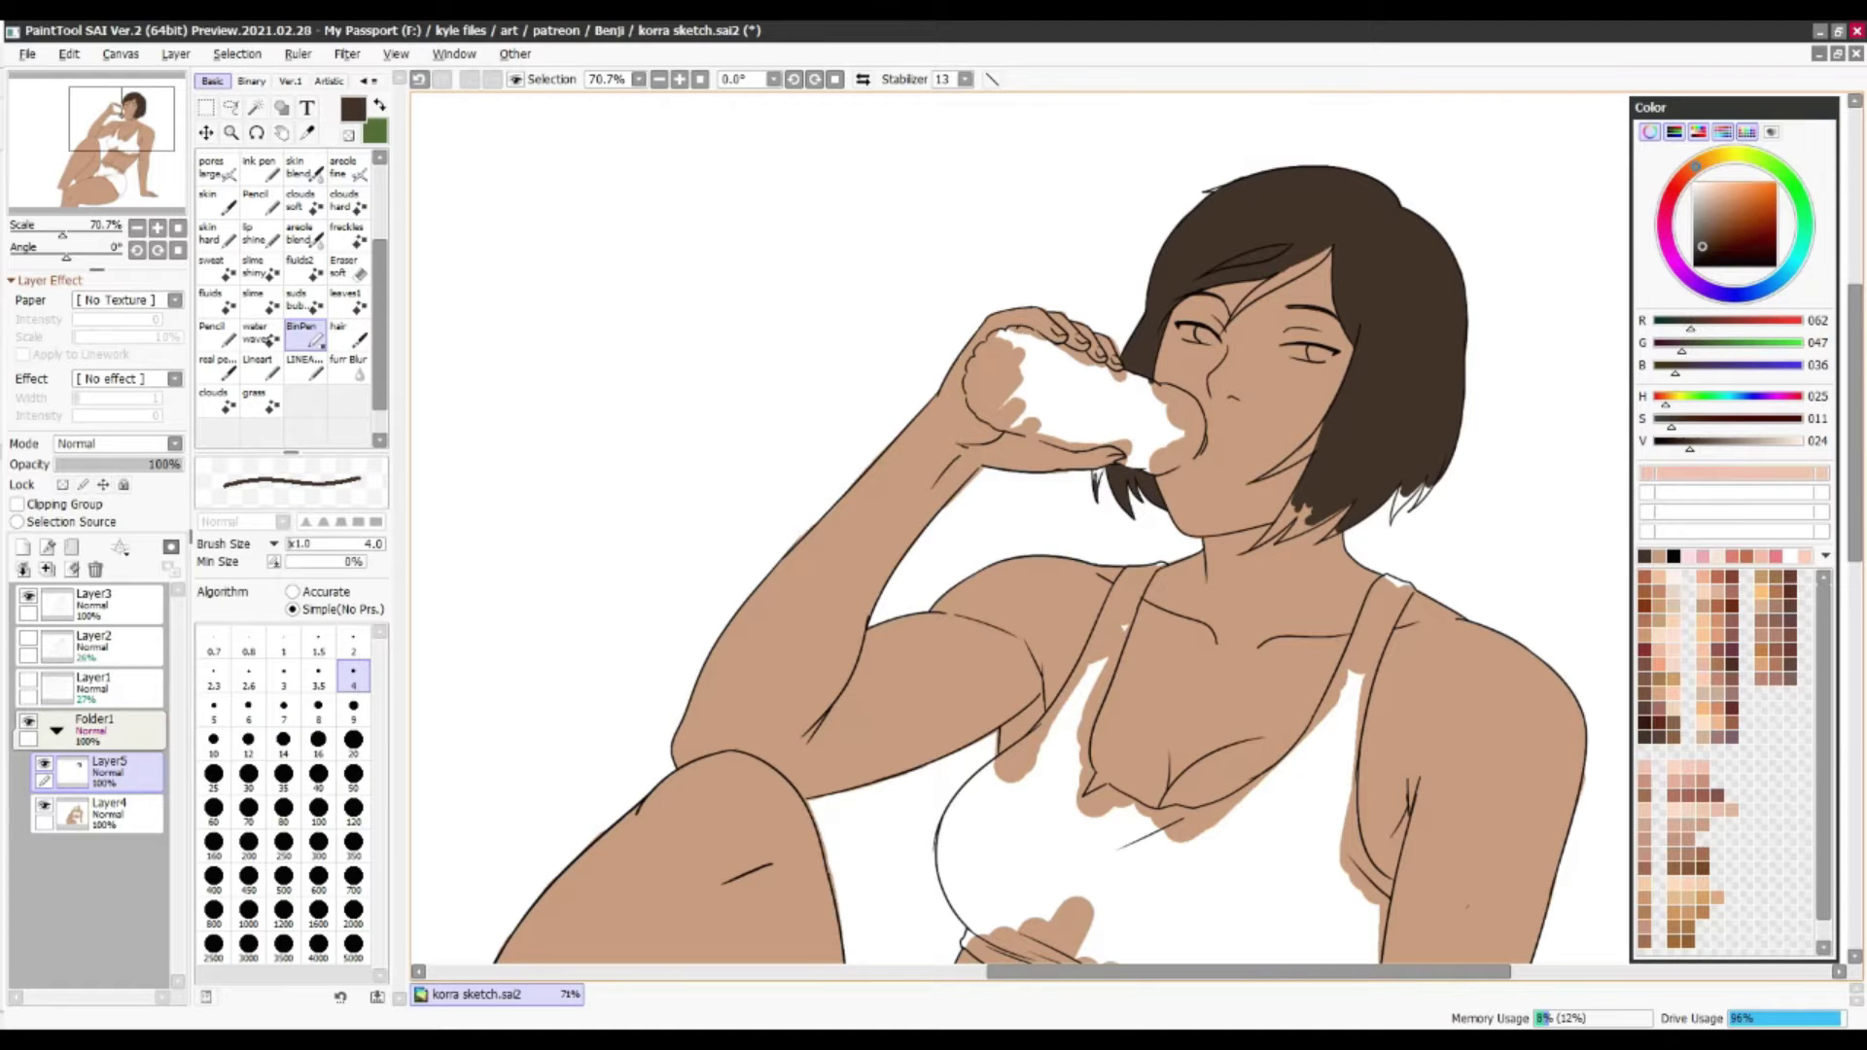
pyautogui.moveTo(1293, 491); pyautogui.dragTo(1288, 510)
pyautogui.moveTo(1313, 451); pyautogui.dragTo(1256, 480)
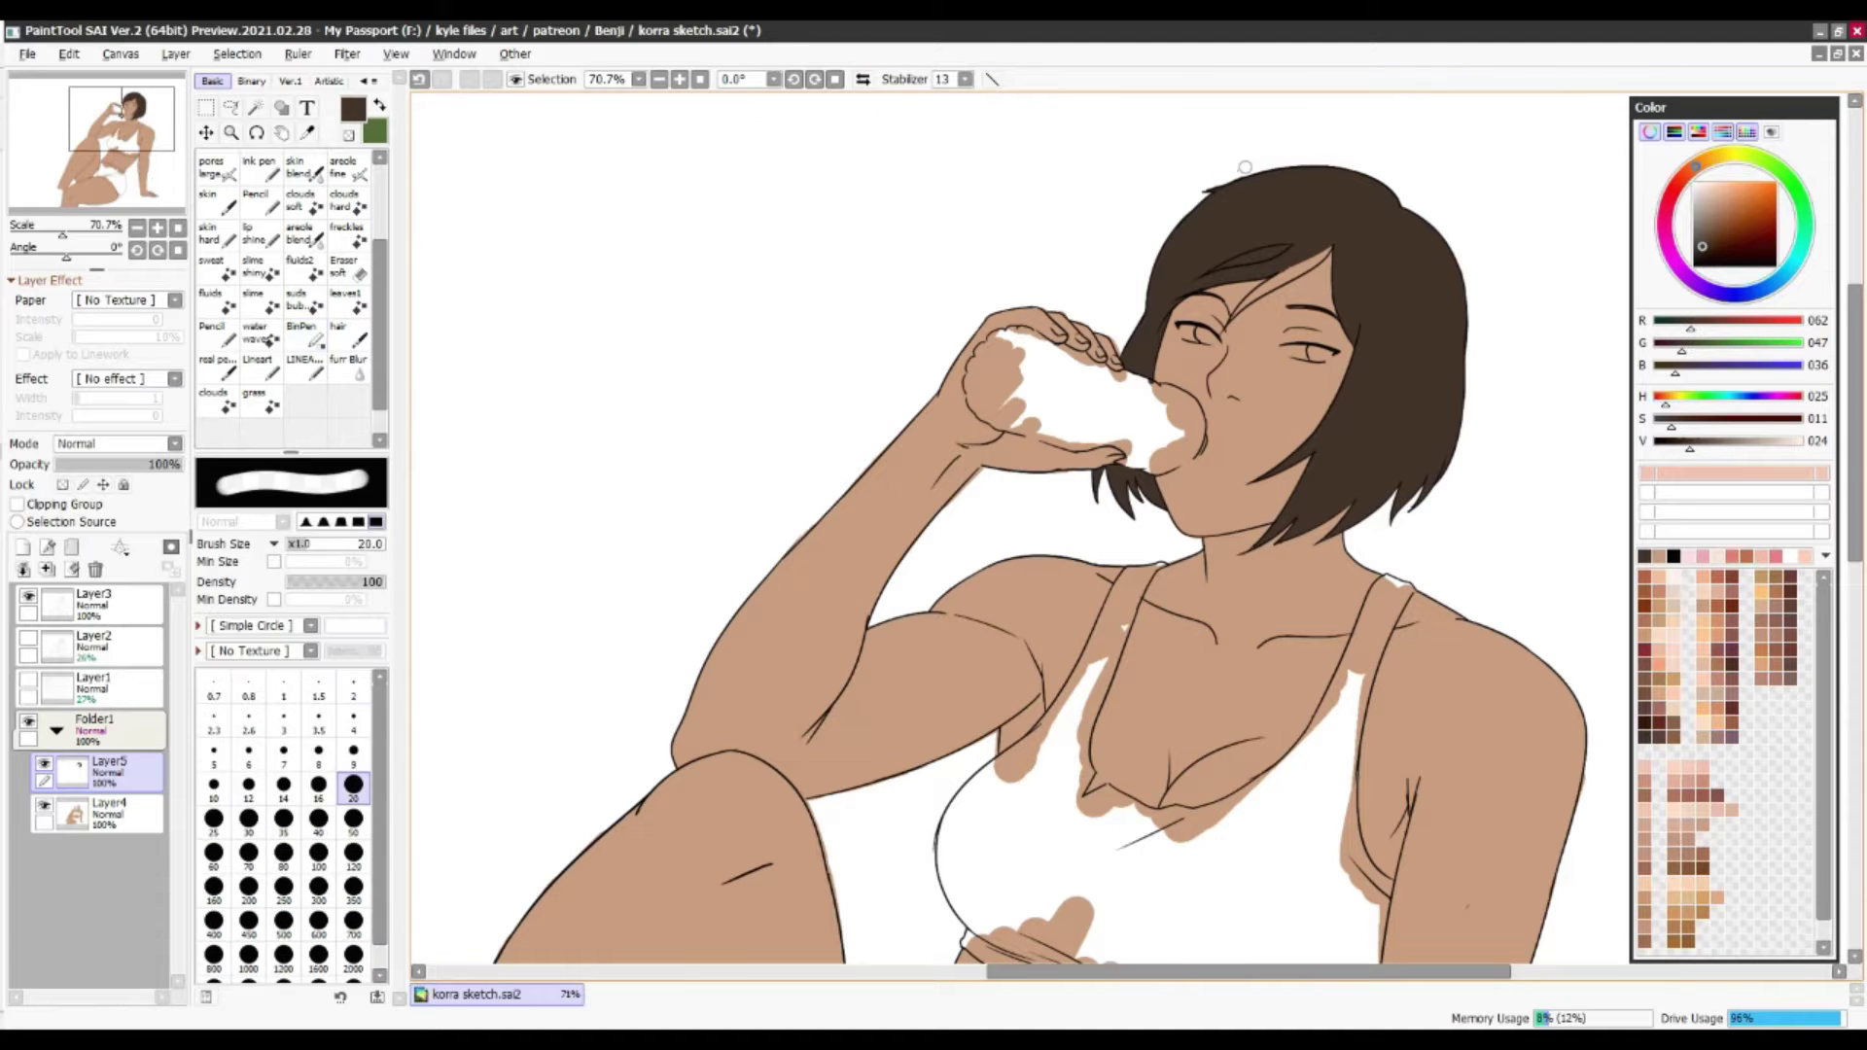
# Touch up the top of the hair, undoing a stray stroke and erasing a small spot
pyautogui.moveTo(1320, 252); pyautogui.dragTo(1254, 303)
pyautogui.hotkey('ctrl', 'z')
pyautogui.press('e')
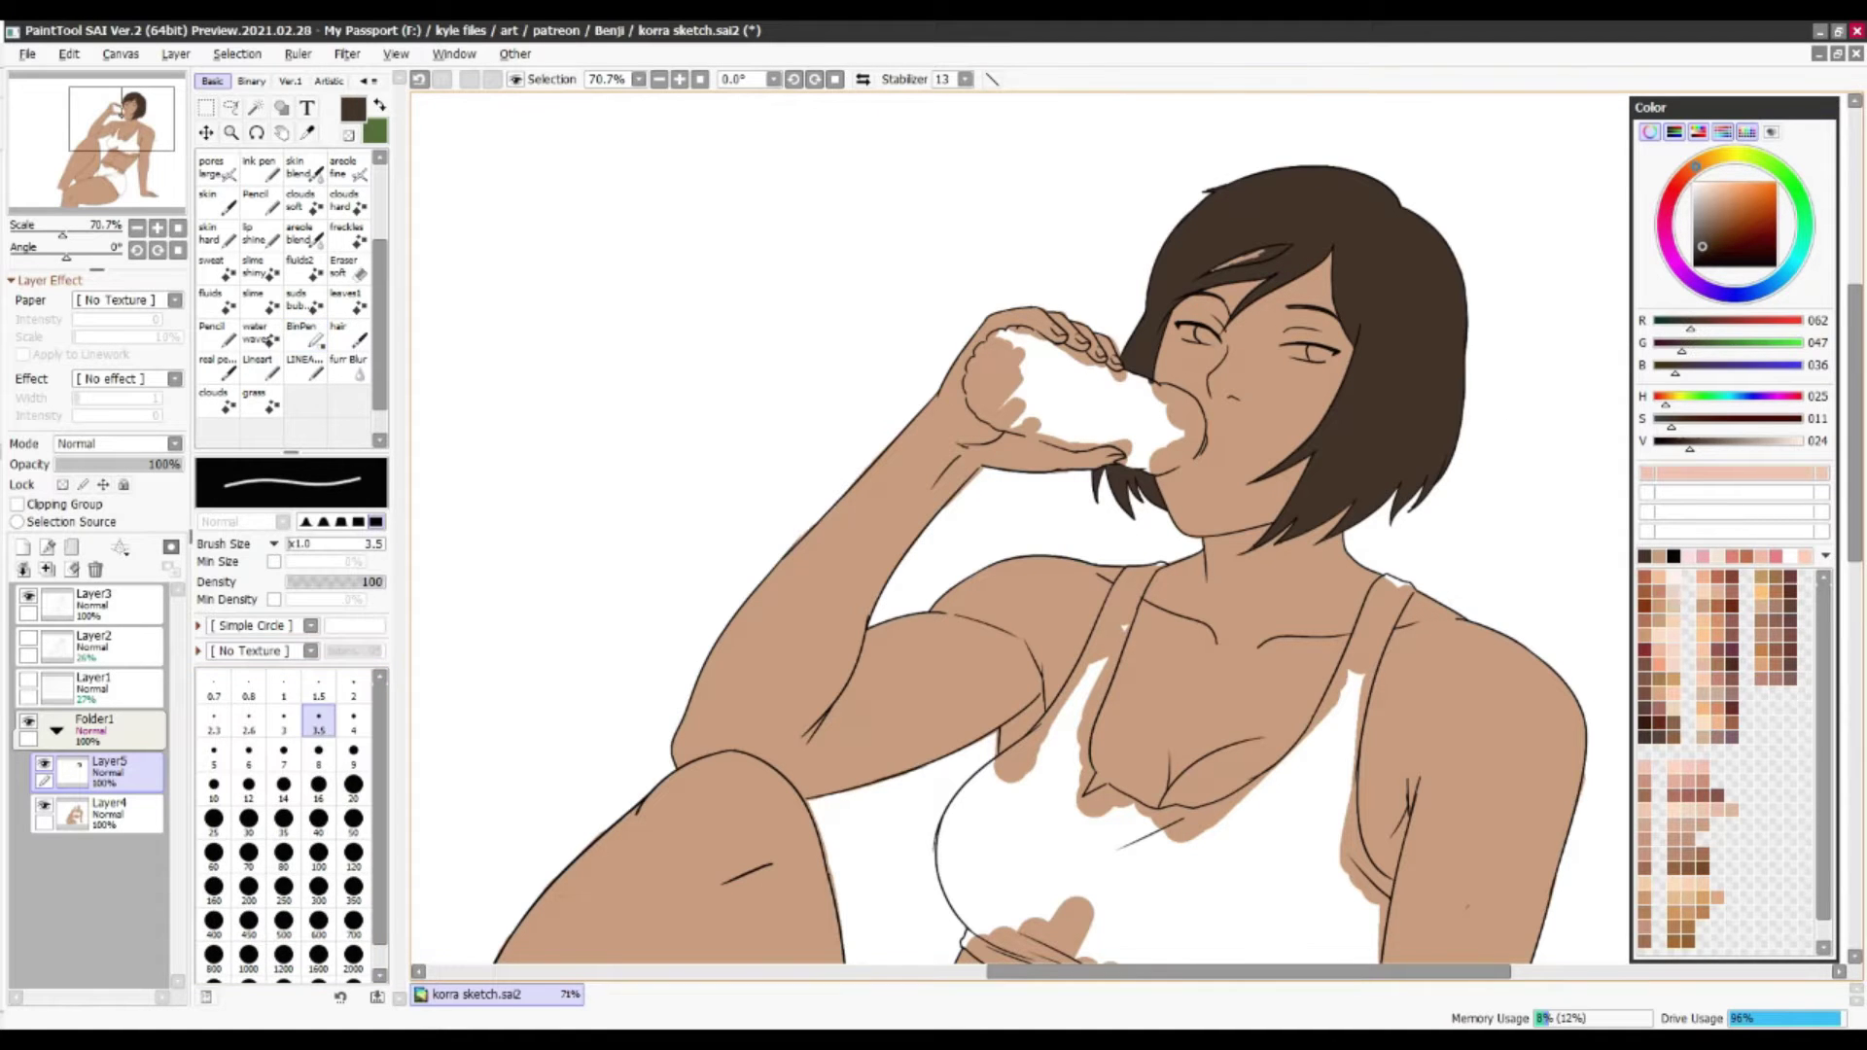
pyautogui.click(301, 331)
# On a new layer, paint the whites of both eyes white
pyautogui.click(22, 548)
pyautogui.click(1693, 183)
pyautogui.click(353, 705)
pyautogui.moveTo(1286, 347); pyautogui.dragTo(1311, 350)
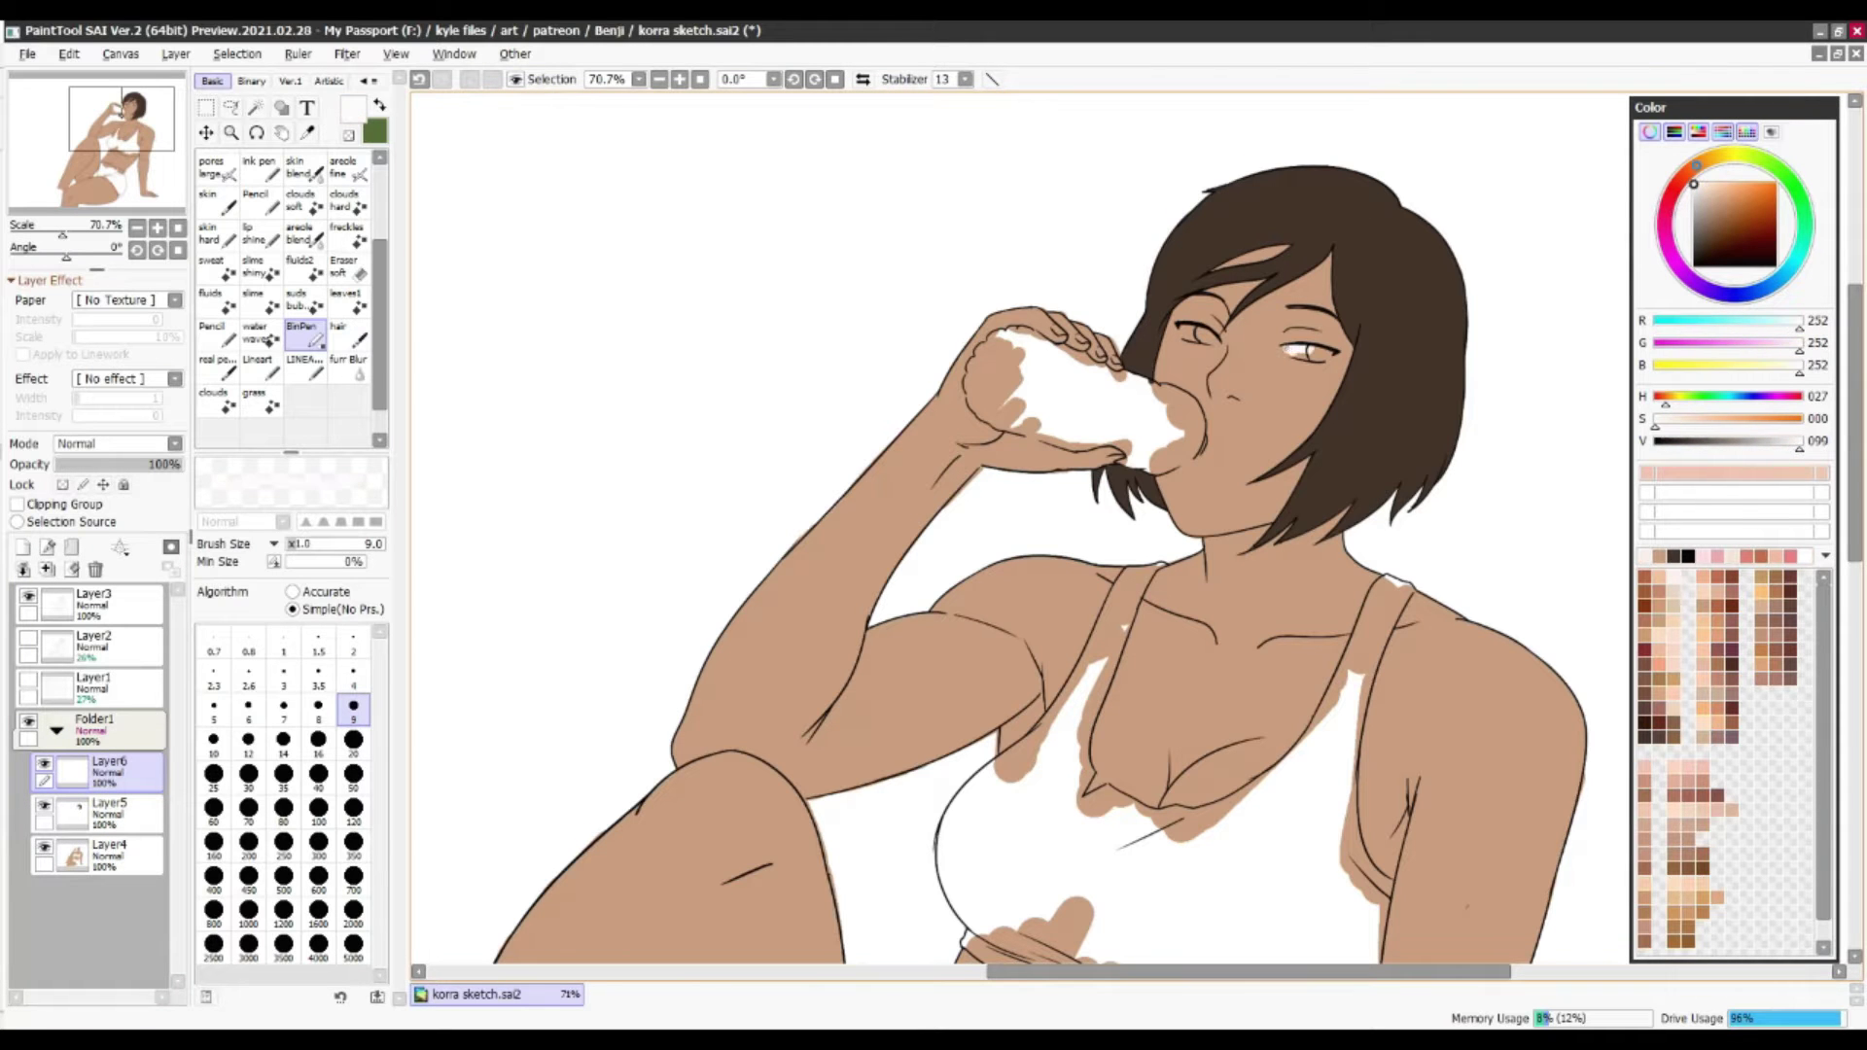
pyautogui.click(1186, 332)
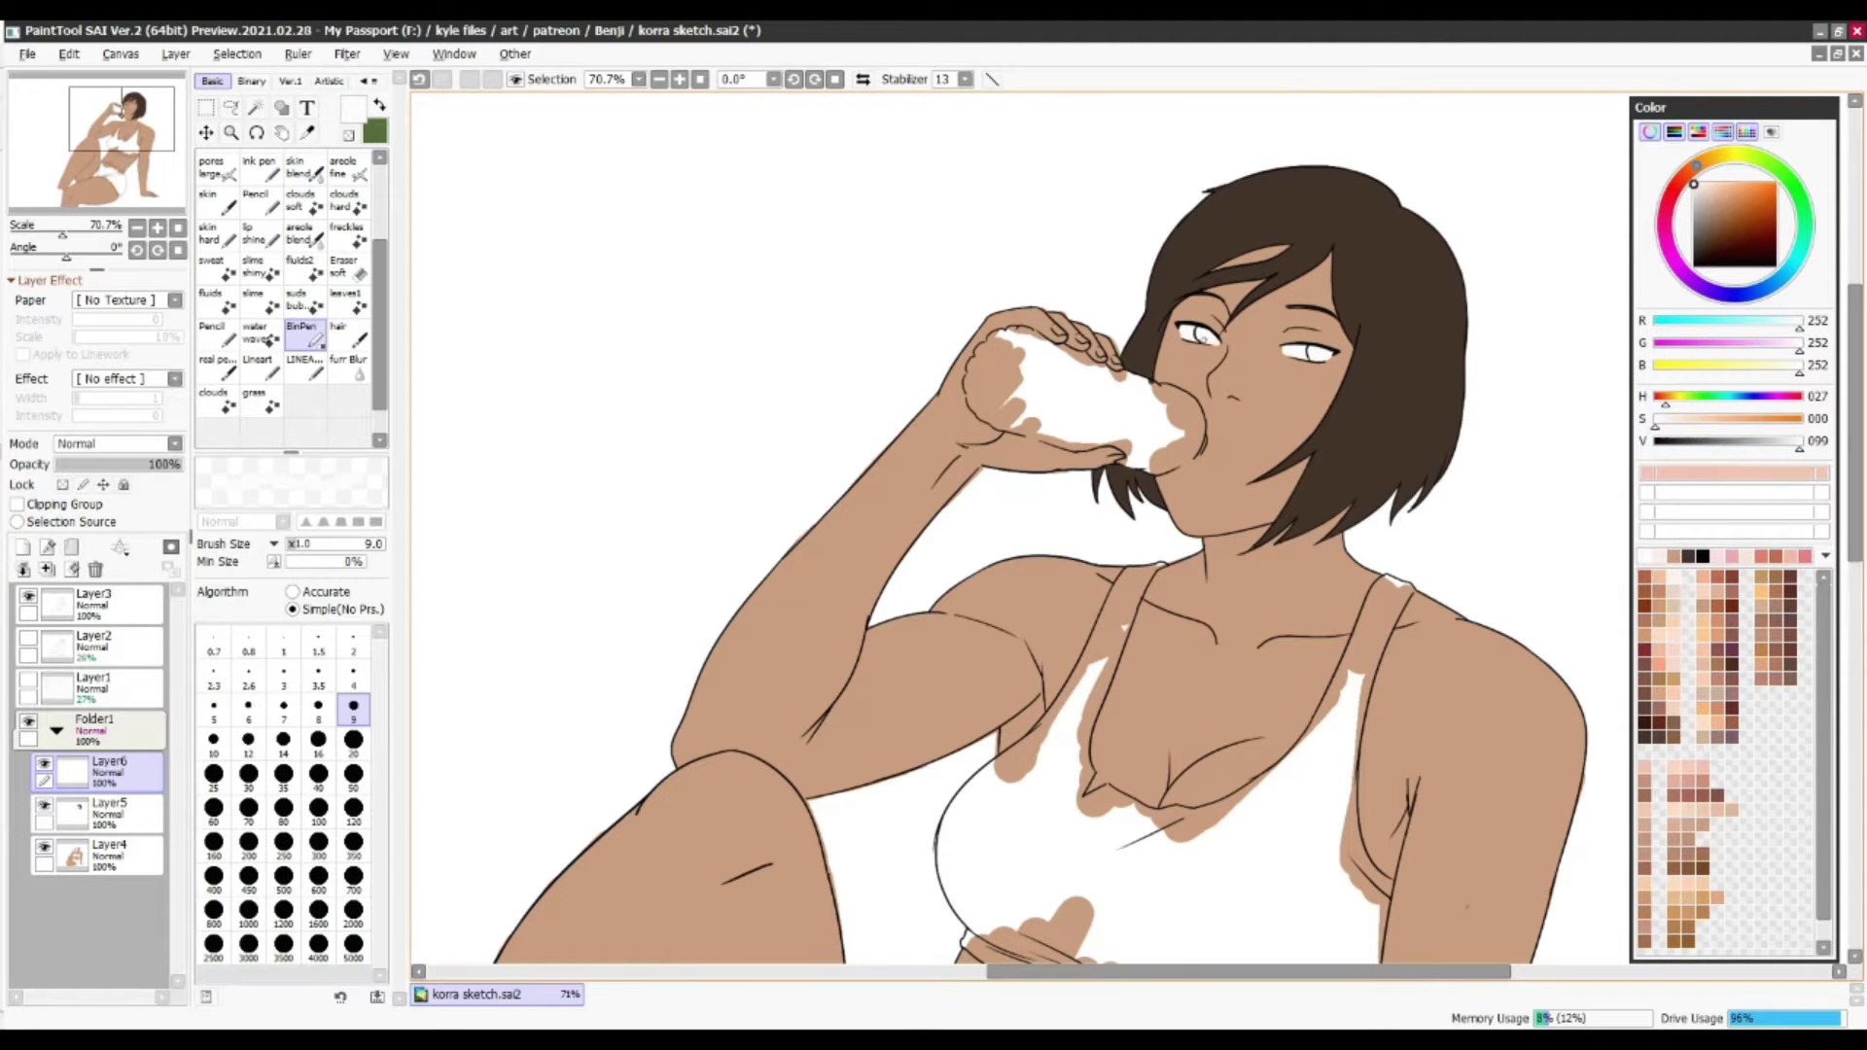
pyautogui.press('e')
pyautogui.scroll(-3, 1138, 535)
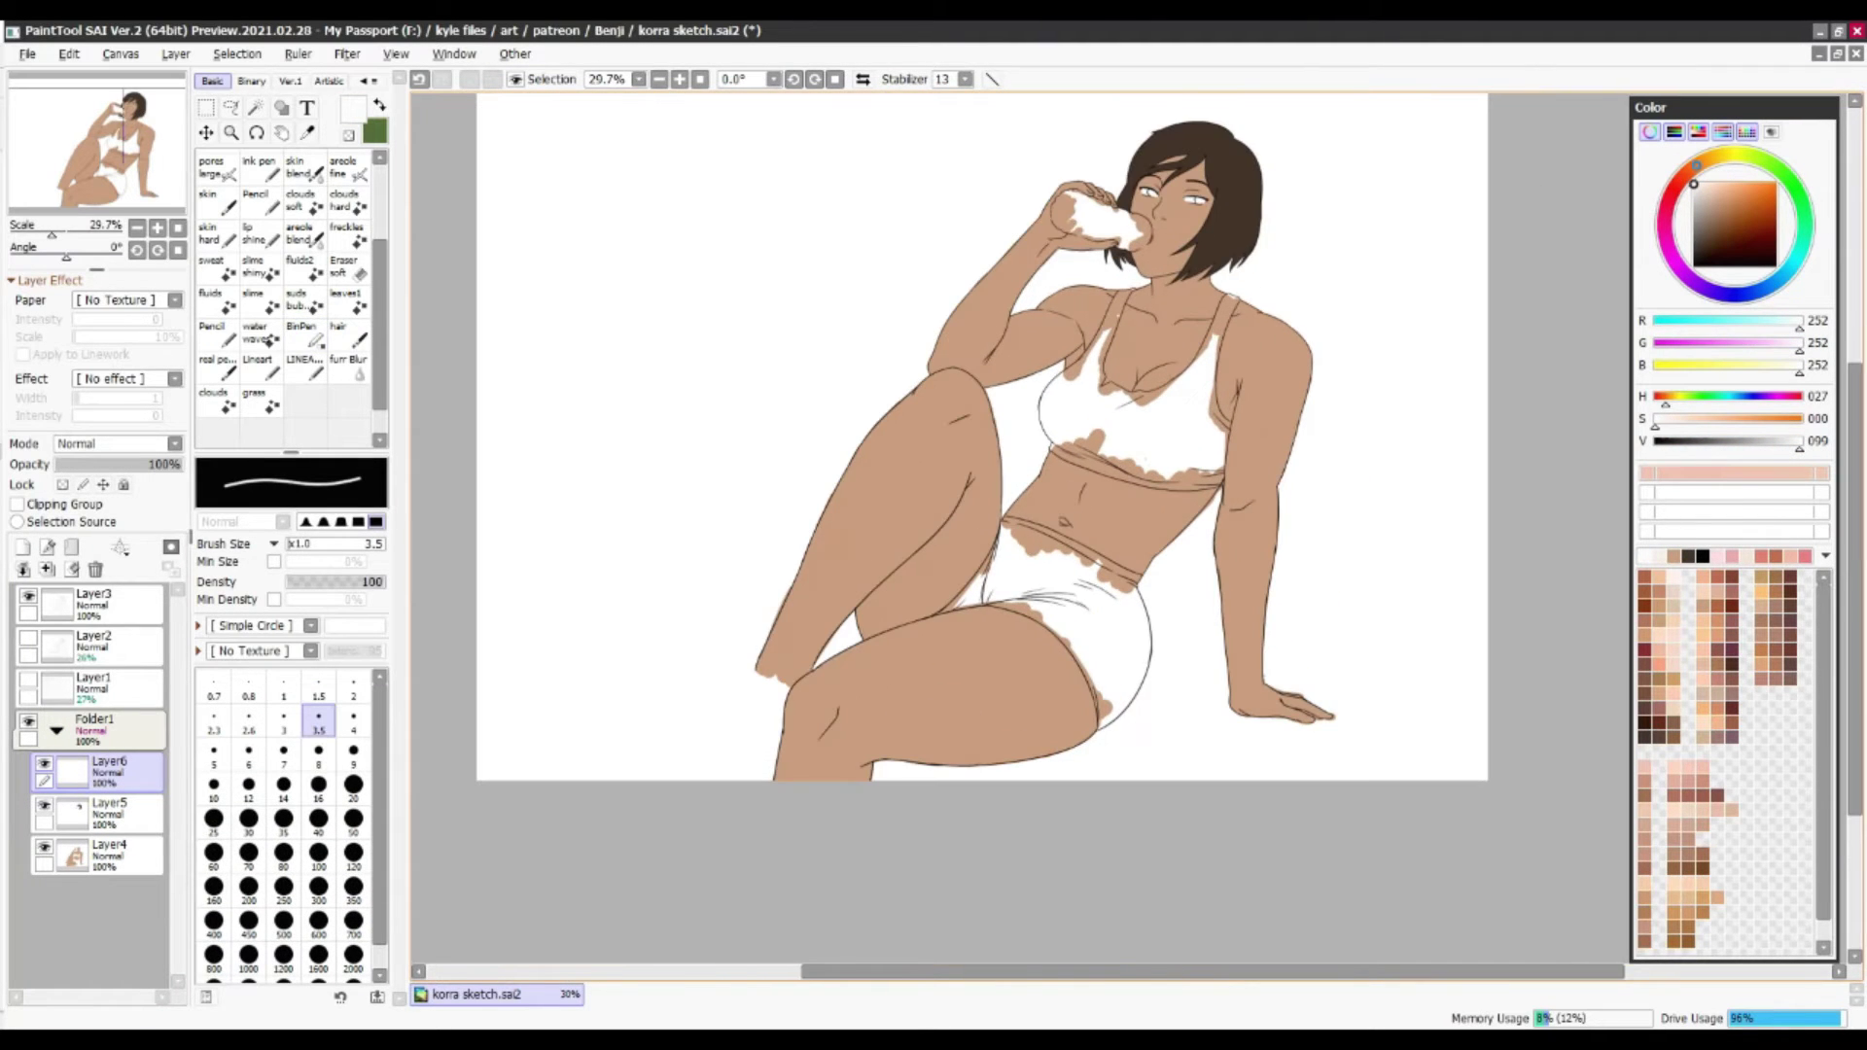
# On another new layer, paint dark and lighter green across the top's chest and straps
pyautogui.click(301, 331)
pyautogui.click(1718, 249)
pyautogui.click(22, 548)
pyautogui.moveTo(1192, 371)
pyautogui.mouseDown()
pyautogui.moveTo(1128, 438)
pyautogui.moveTo(1206, 340)
pyautogui.mouseUp()
pyautogui.click(1722, 235)
pyautogui.moveTo(1182, 427); pyautogui.dragTo(1233, 300)
pyautogui.moveTo(1158, 399)
pyautogui.mouseDown()
pyautogui.moveTo(1072, 413)
pyautogui.moveTo(1118, 310)
pyautogui.moveTo(1038, 409)
pyautogui.mouseUp()
# Paint green along the top's straps and left and right edges, erasing overspill
pyautogui.scroll(2, 1094, 330)
pyautogui.moveTo(1293, 309); pyautogui.dragTo(1250, 389)
pyautogui.press('e')
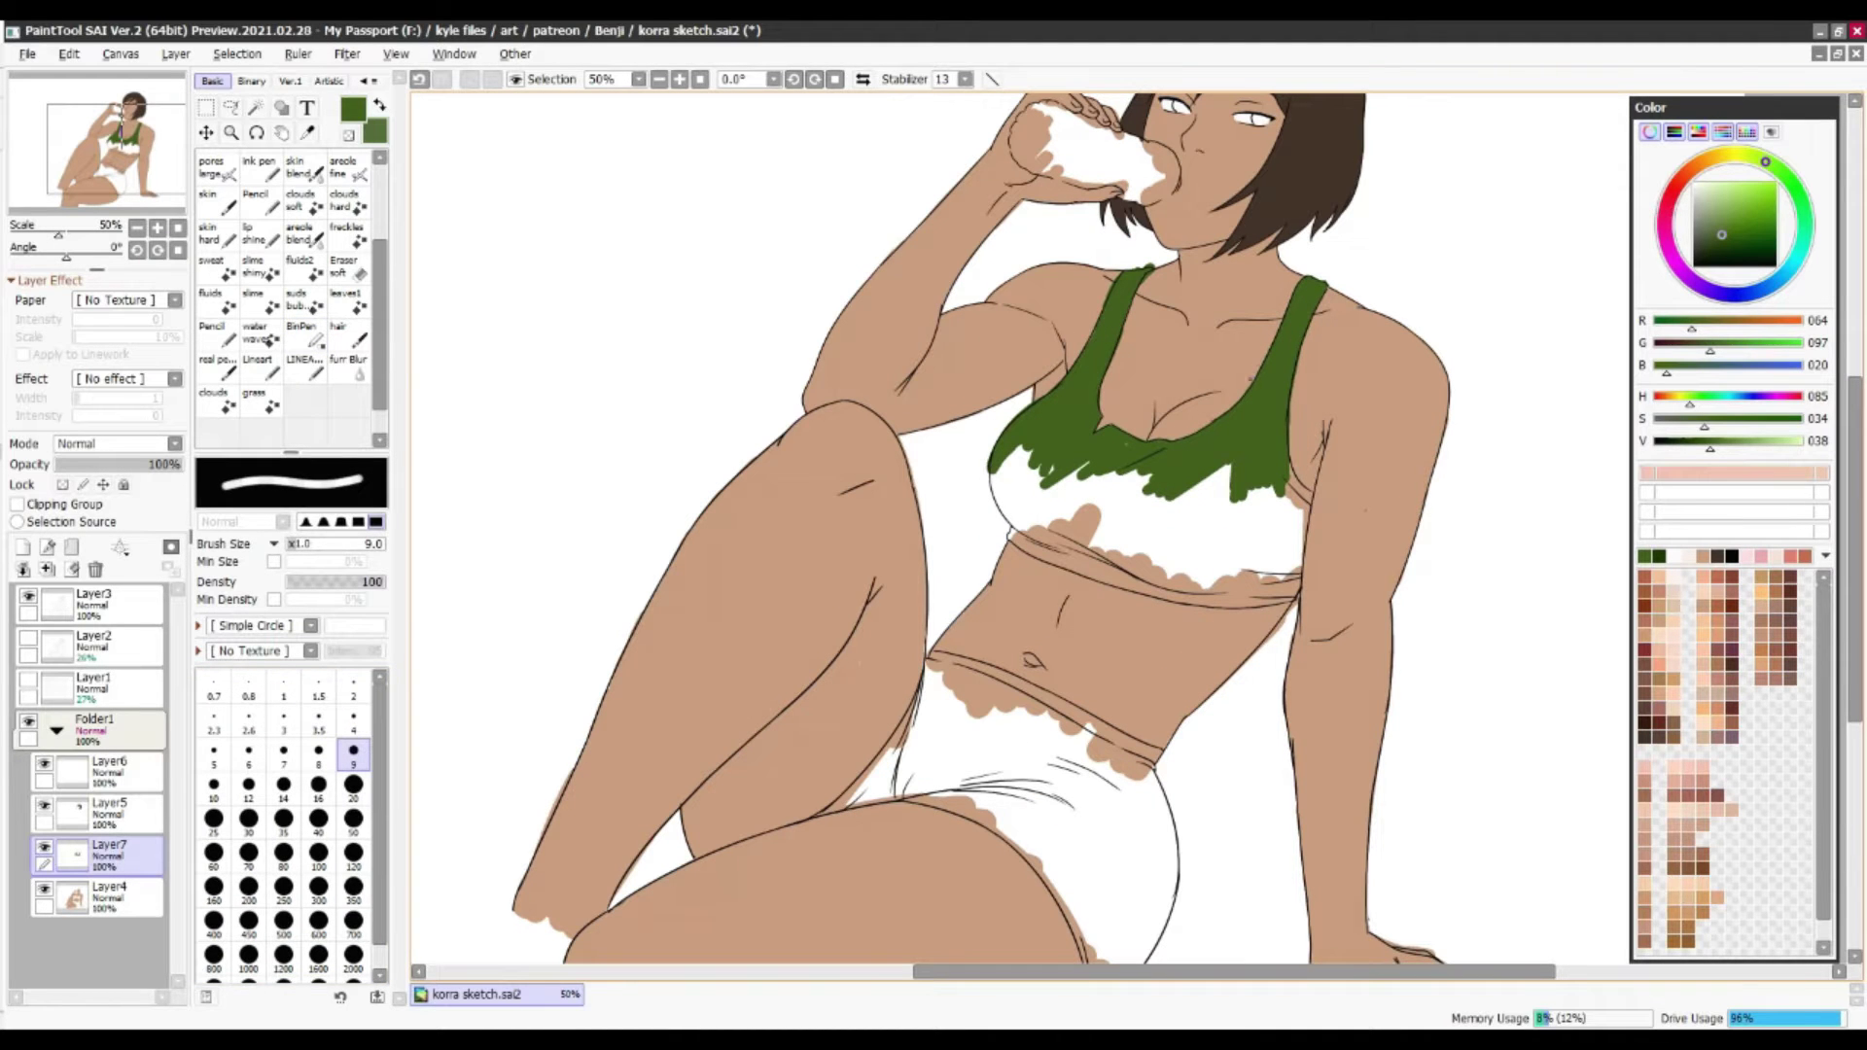
pyautogui.press('b')
pyautogui.moveTo(1001, 457)
pyautogui.mouseDown()
pyautogui.moveTo(1016, 530)
pyautogui.moveTo(1108, 579)
pyautogui.moveTo(1079, 547)
pyautogui.mouseUp()
pyautogui.press('e')
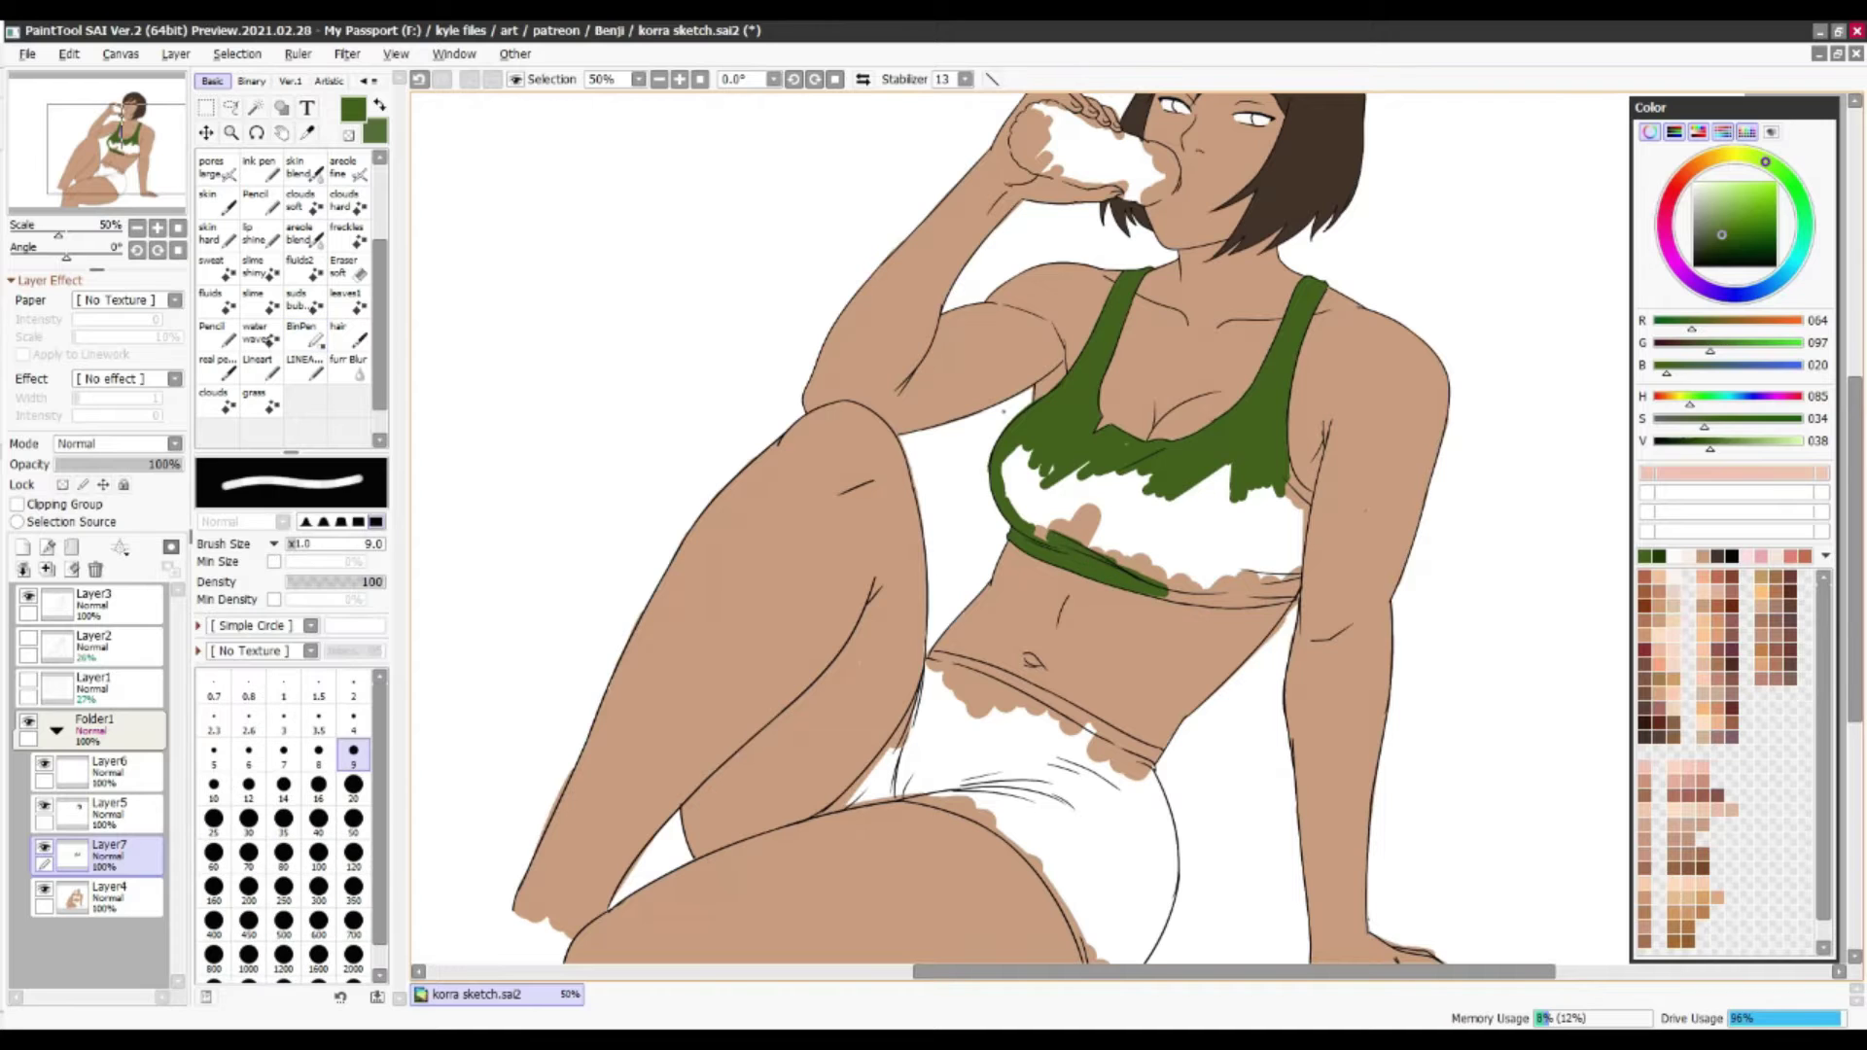
pyautogui.press('b')
pyautogui.moveTo(1308, 467); pyautogui.dragTo(1288, 603)
# Line the top's lower band in green and fill the rest with a size 50 brush
pyautogui.press('e')
pyautogui.moveTo(1308, 462); pyautogui.dragTo(1299, 491)
pyautogui.press('b')
pyautogui.moveTo(1274, 595)
pyautogui.mouseDown()
pyautogui.moveTo(1225, 601)
pyautogui.moveTo(1022, 457)
pyautogui.moveTo(1253, 557)
pyautogui.moveTo(1221, 467)
pyautogui.mouseUp()
pyautogui.click(353, 773)
pyautogui.scroll(-1, 1220, 467)
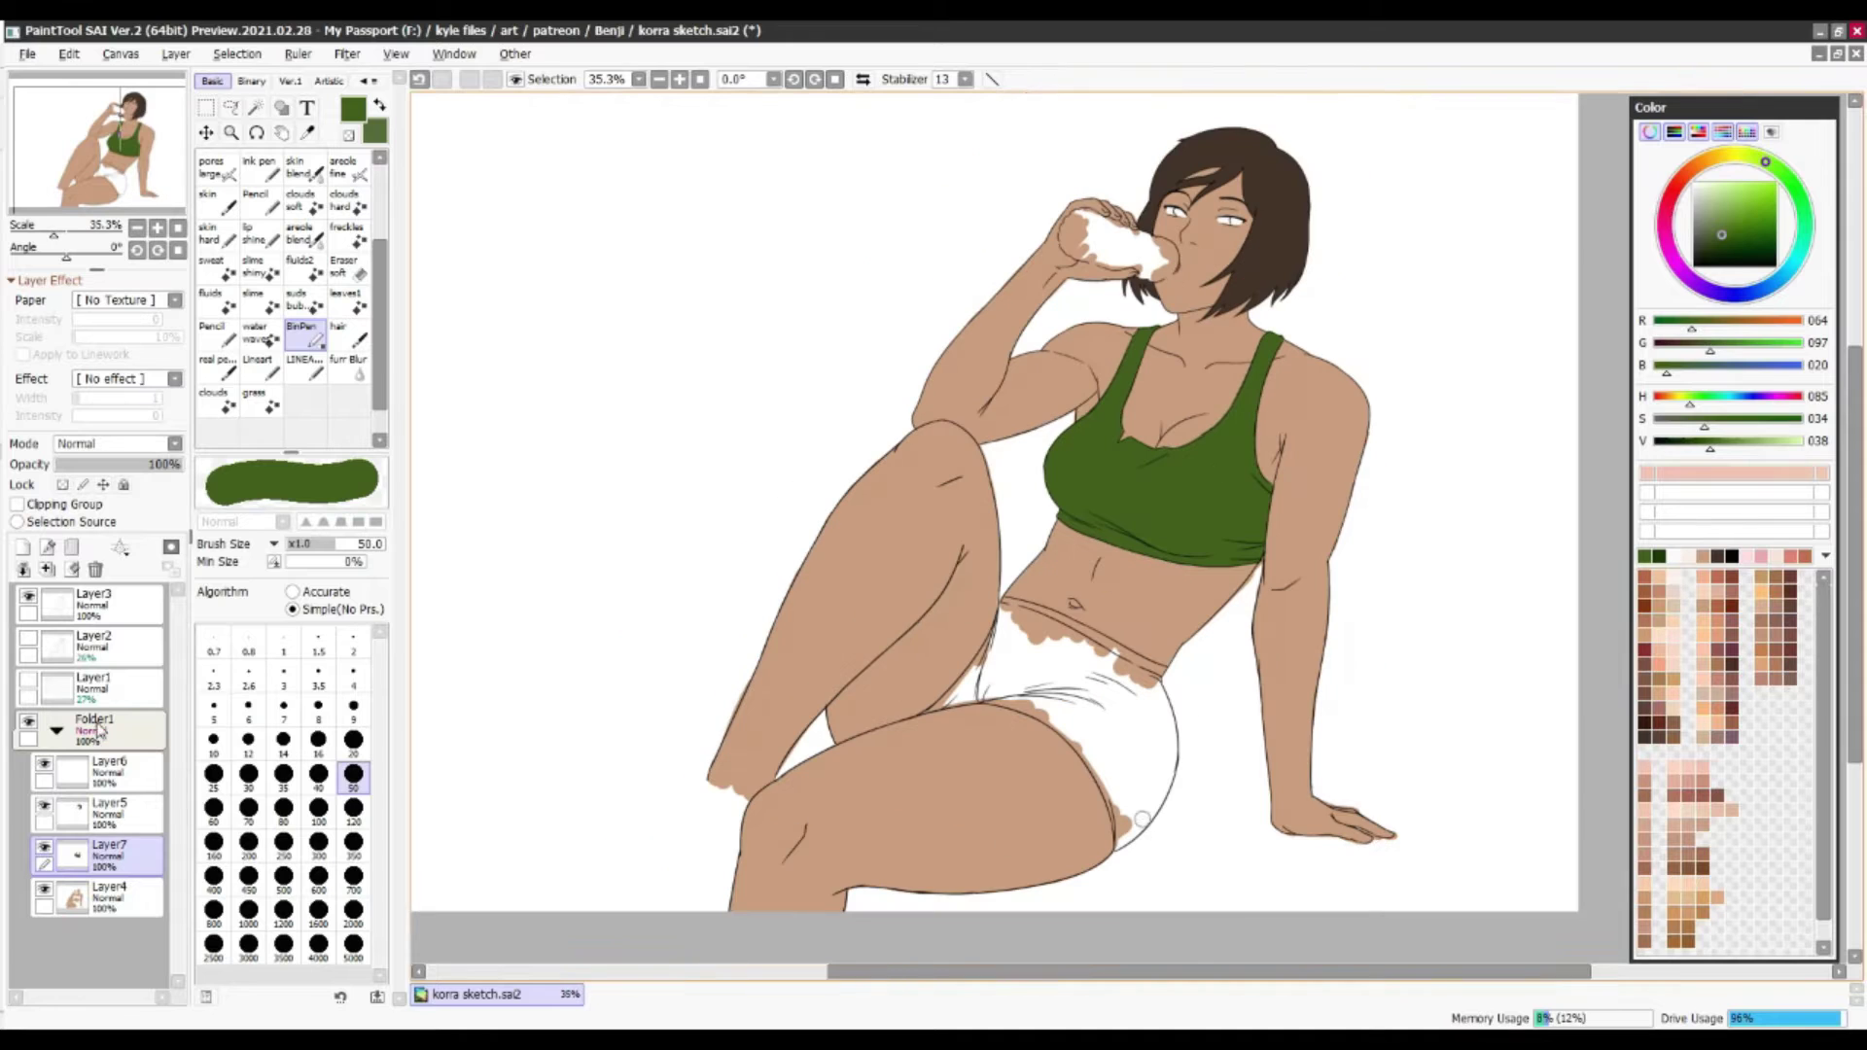
pyautogui.hotkey('ctrl', 'shift', 'n')
# Fill the shorts solid black, tidying their left and lower-right edges with the eraser
pyautogui.moveTo(1041, 685)
pyautogui.mouseDown()
pyautogui.moveTo(1069, 736)
pyautogui.moveTo(973, 681)
pyautogui.moveTo(1128, 662)
pyautogui.moveTo(1118, 817)
pyautogui.moveTo(1155, 718)
pyautogui.mouseUp()
pyautogui.press('[')
pyautogui.press('[')
pyautogui.press('[')
pyautogui.scroll(1, 1055, 823)
pyautogui.press('[')
pyautogui.press('[')
pyautogui.press('[')
pyautogui.moveTo(909, 671); pyautogui.dragTo(996, 671)
pyautogui.press('e')
pyautogui.press('n')
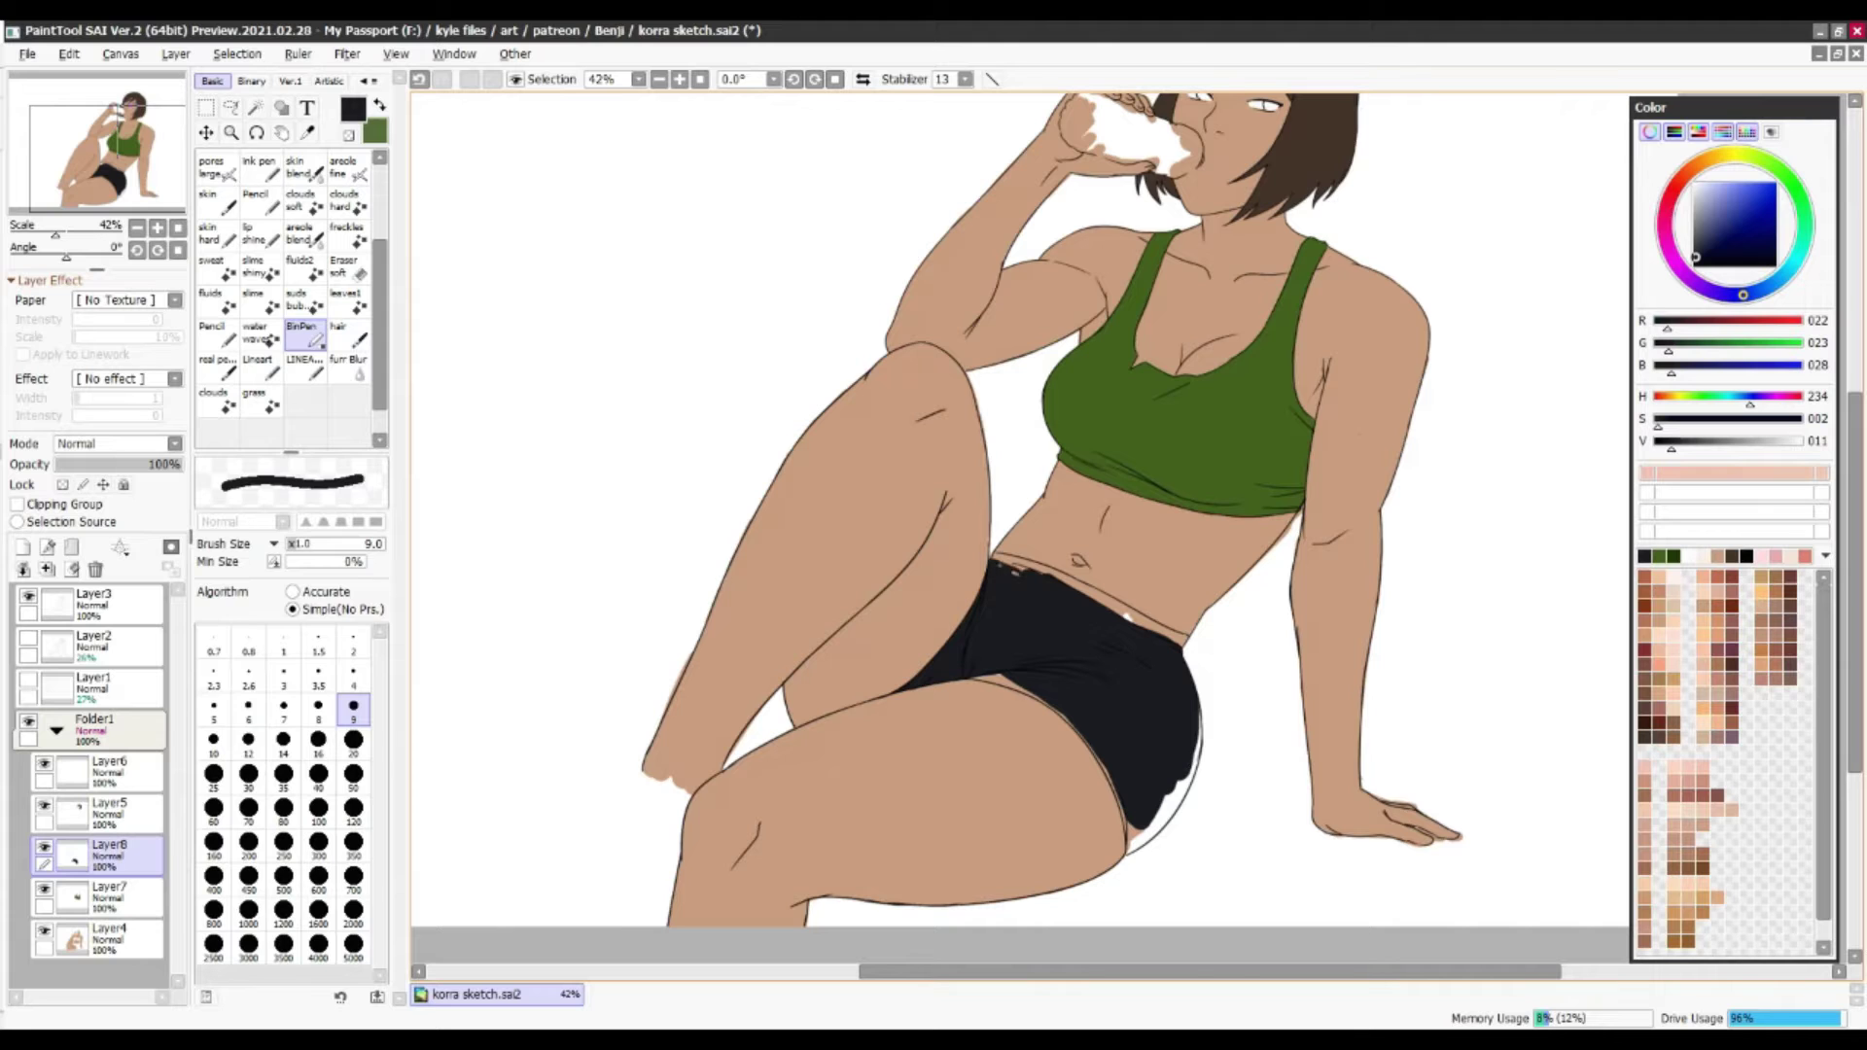
pyautogui.press('e')
pyautogui.press('n')
pyautogui.moveTo(1199, 708); pyautogui.dragTo(1126, 851)
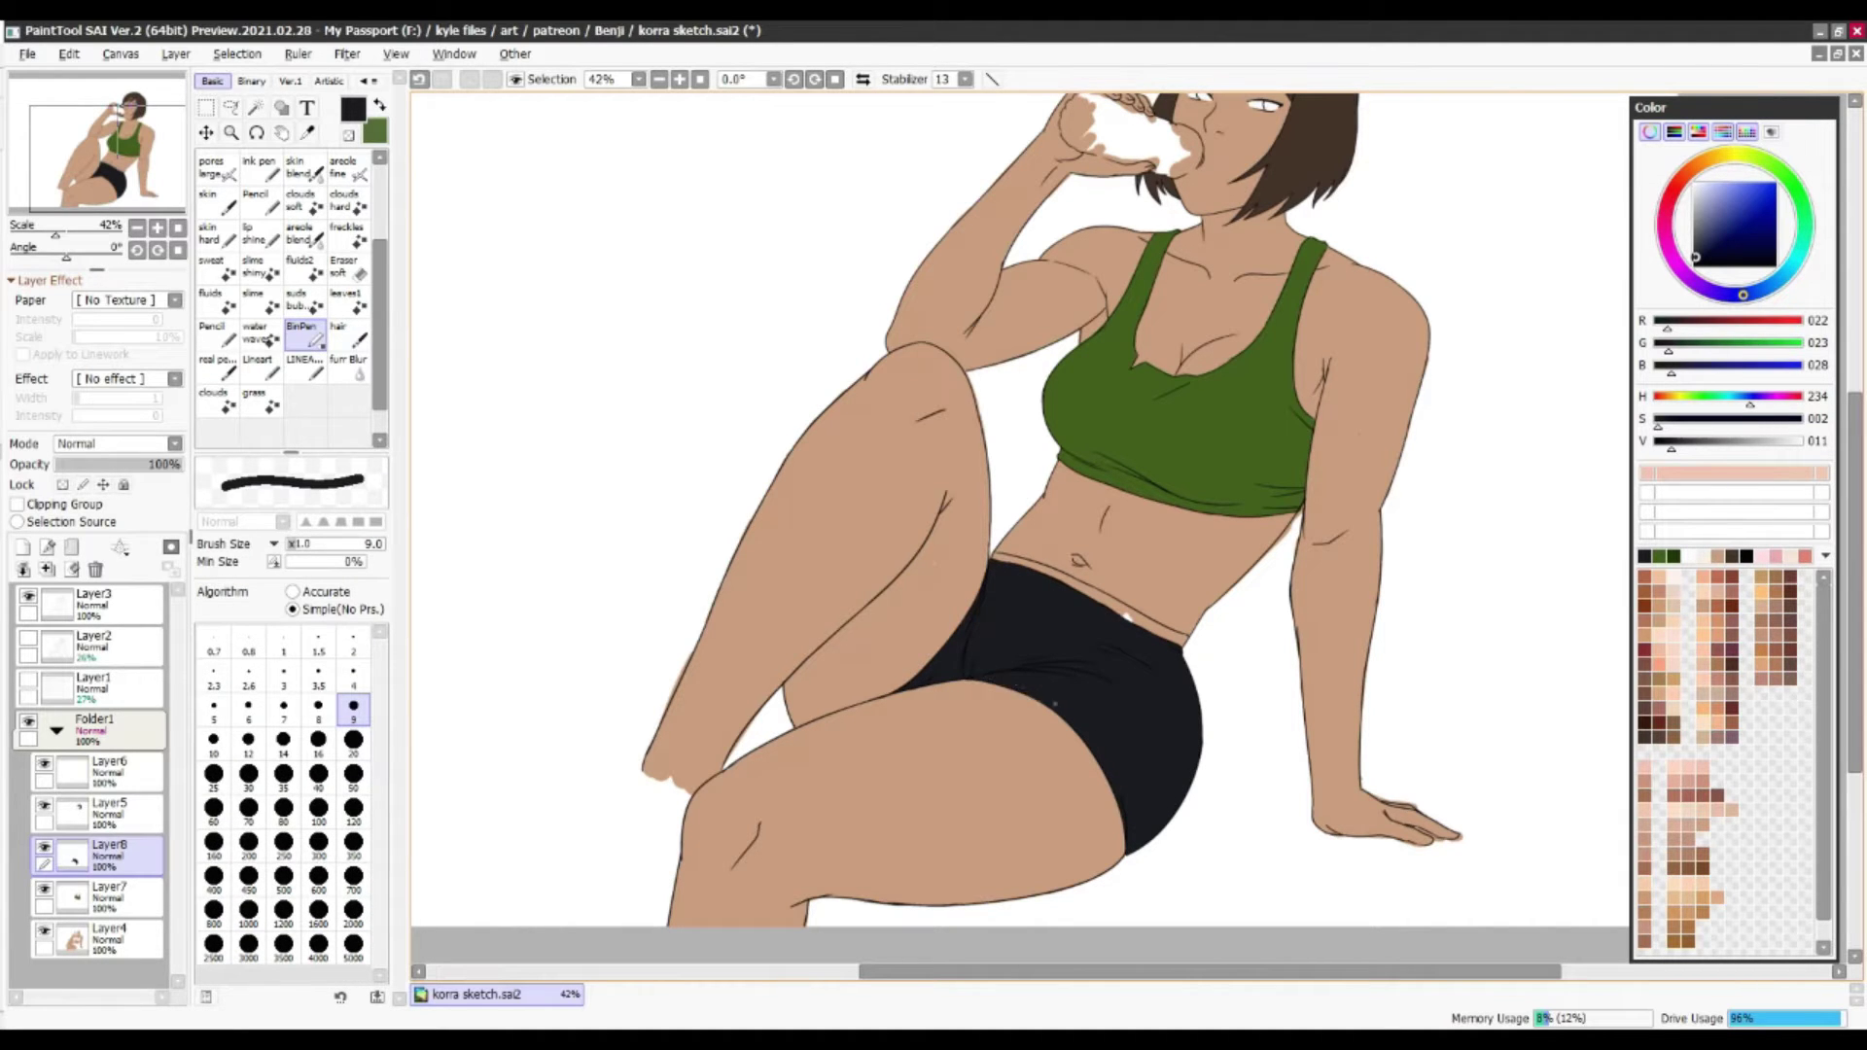
# Open the Hue/Saturation filter and dismiss it without changes
pyautogui.click(347, 53)
pyautogui.click(530, 79)
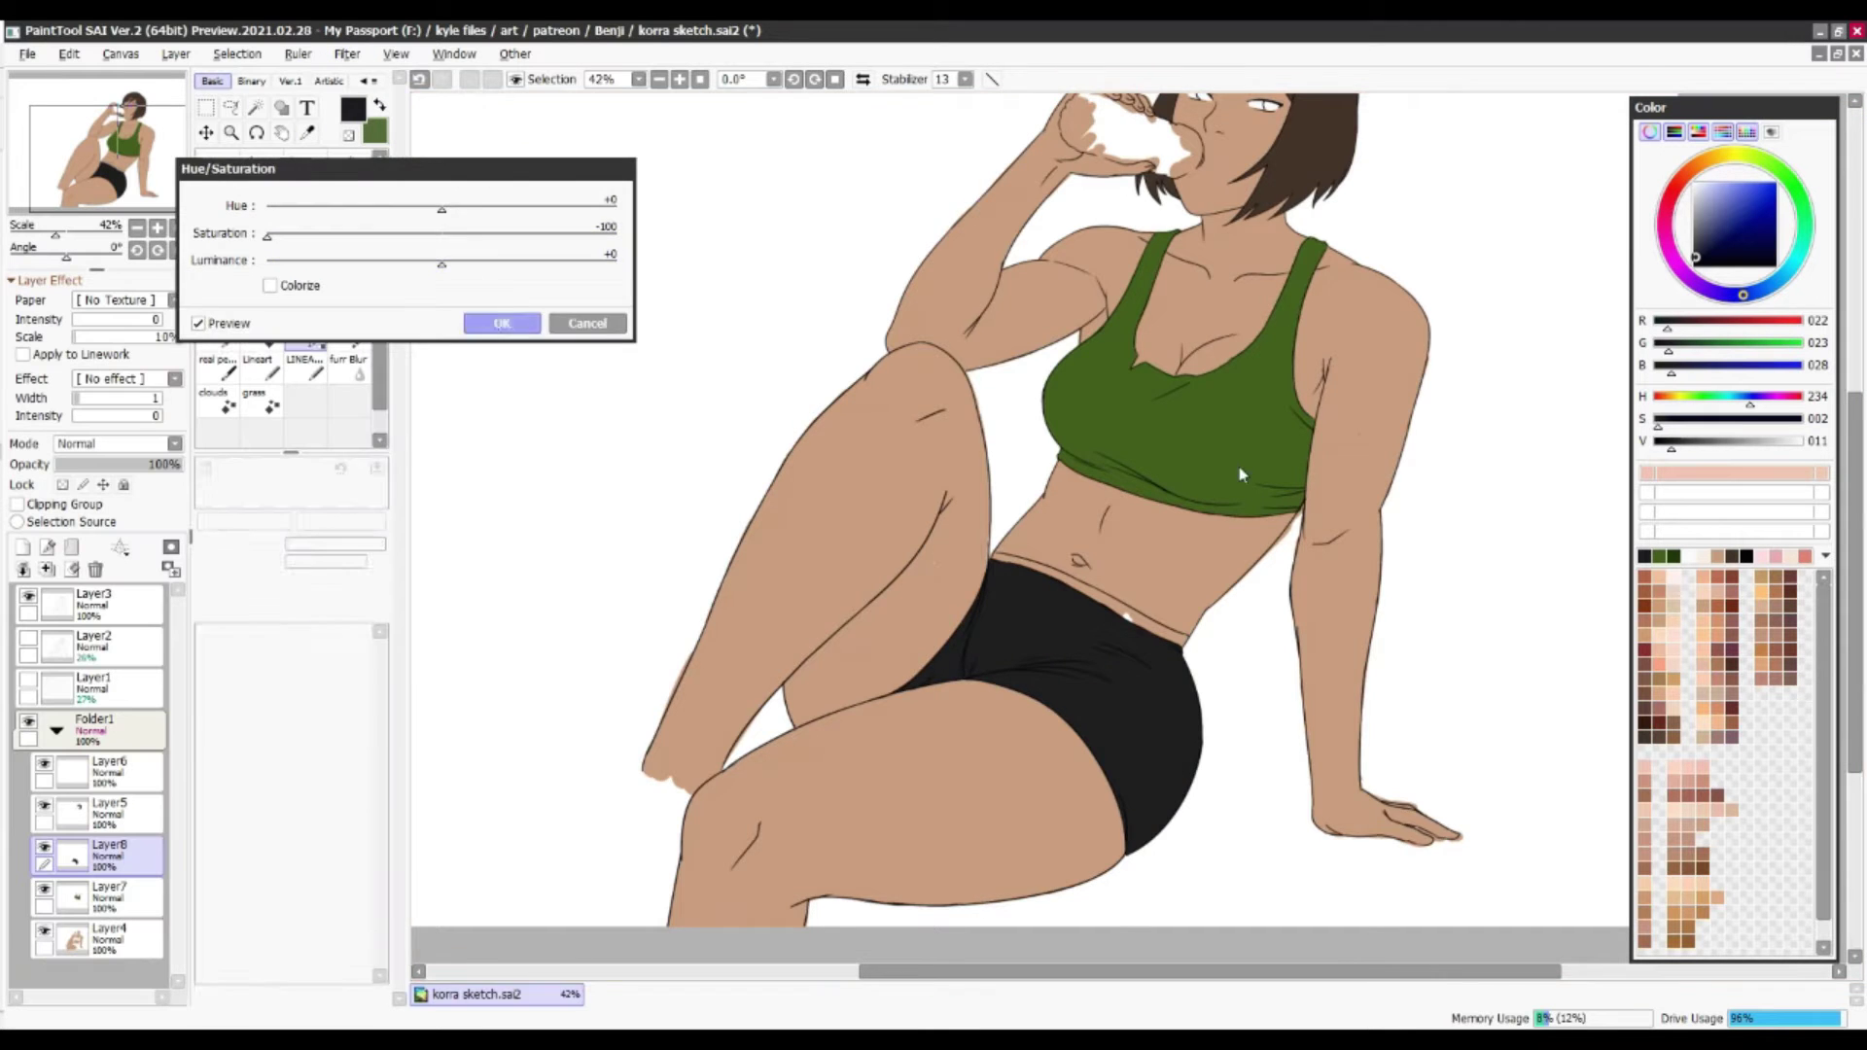
pyautogui.click(584, 320)
pyautogui.scroll(-1, 973, 525)
pyautogui.moveTo(1853, 408); pyautogui.dragTo(1853, 307)
pyautogui.scroll(3, 1118, 437)
# On the lineart layer, redraw both iris outlines with the Lineart brush
pyautogui.click(94, 599)
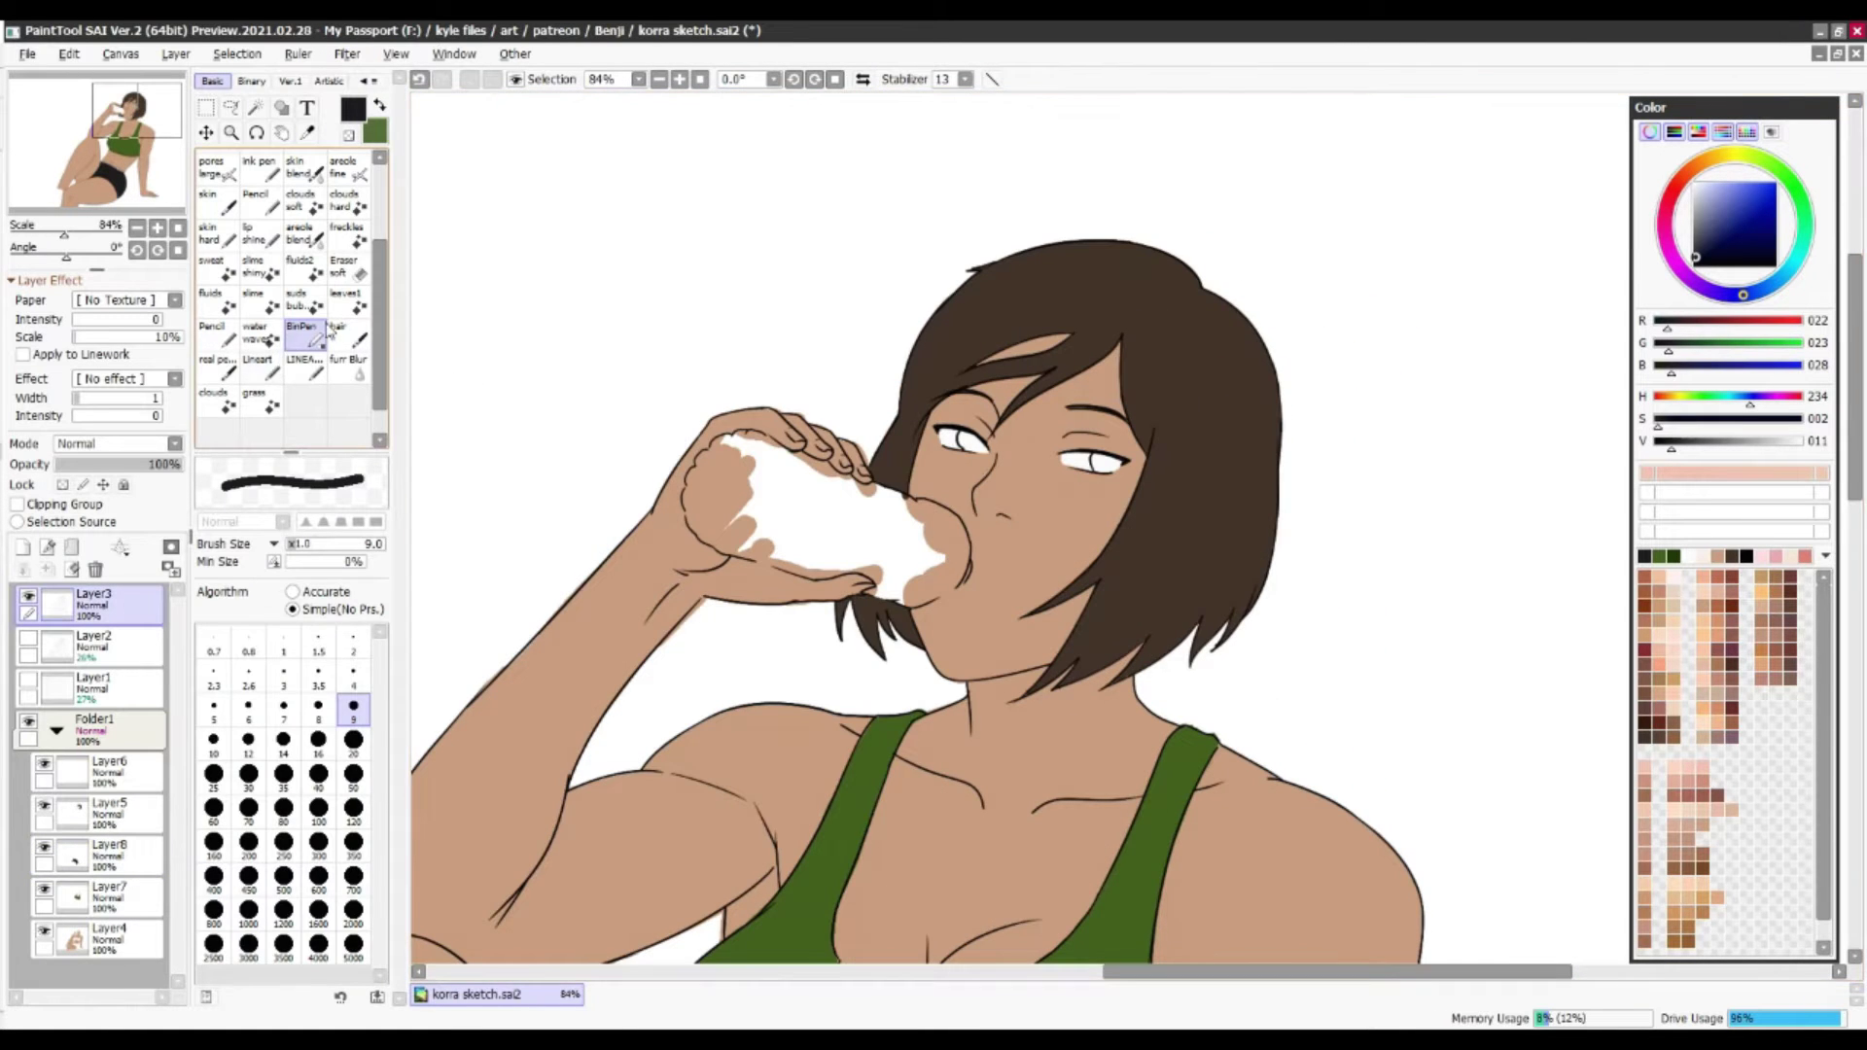
pyautogui.click(258, 365)
pyautogui.scroll(2, 1123, 455)
pyautogui.hotkey('ctrl', 'z')
pyautogui.moveTo(1109, 473); pyautogui.dragTo(1087, 498)
pyautogui.moveTo(846, 428); pyautogui.dragTo(827, 449)
pyautogui.hotkey('ctrl', 'z')
pyautogui.hotkey('ctrl', 'y')
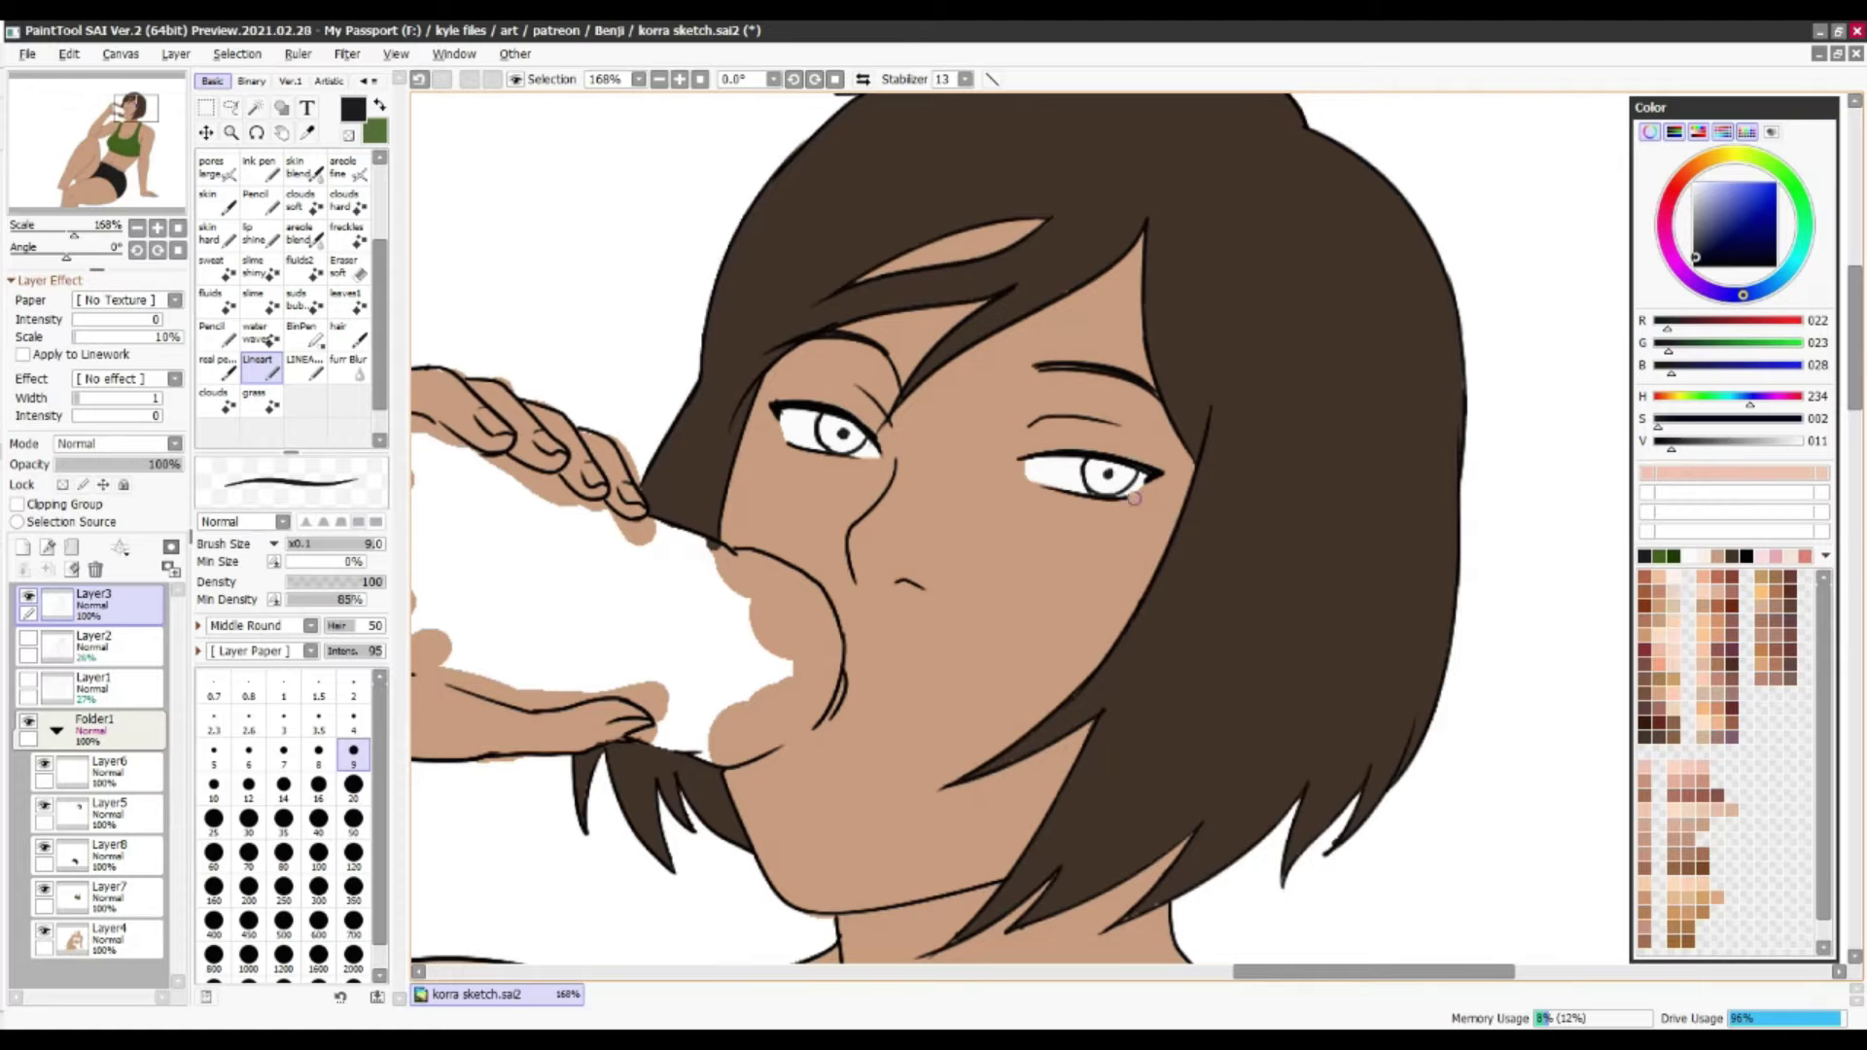
pyautogui.scroll(-4, 1134, 497)
# On a new layer, paint both irises light blue
pyautogui.click(1735, 190)
pyautogui.click(22, 546)
pyautogui.click(302, 331)
pyautogui.scroll(2, 1162, 421)
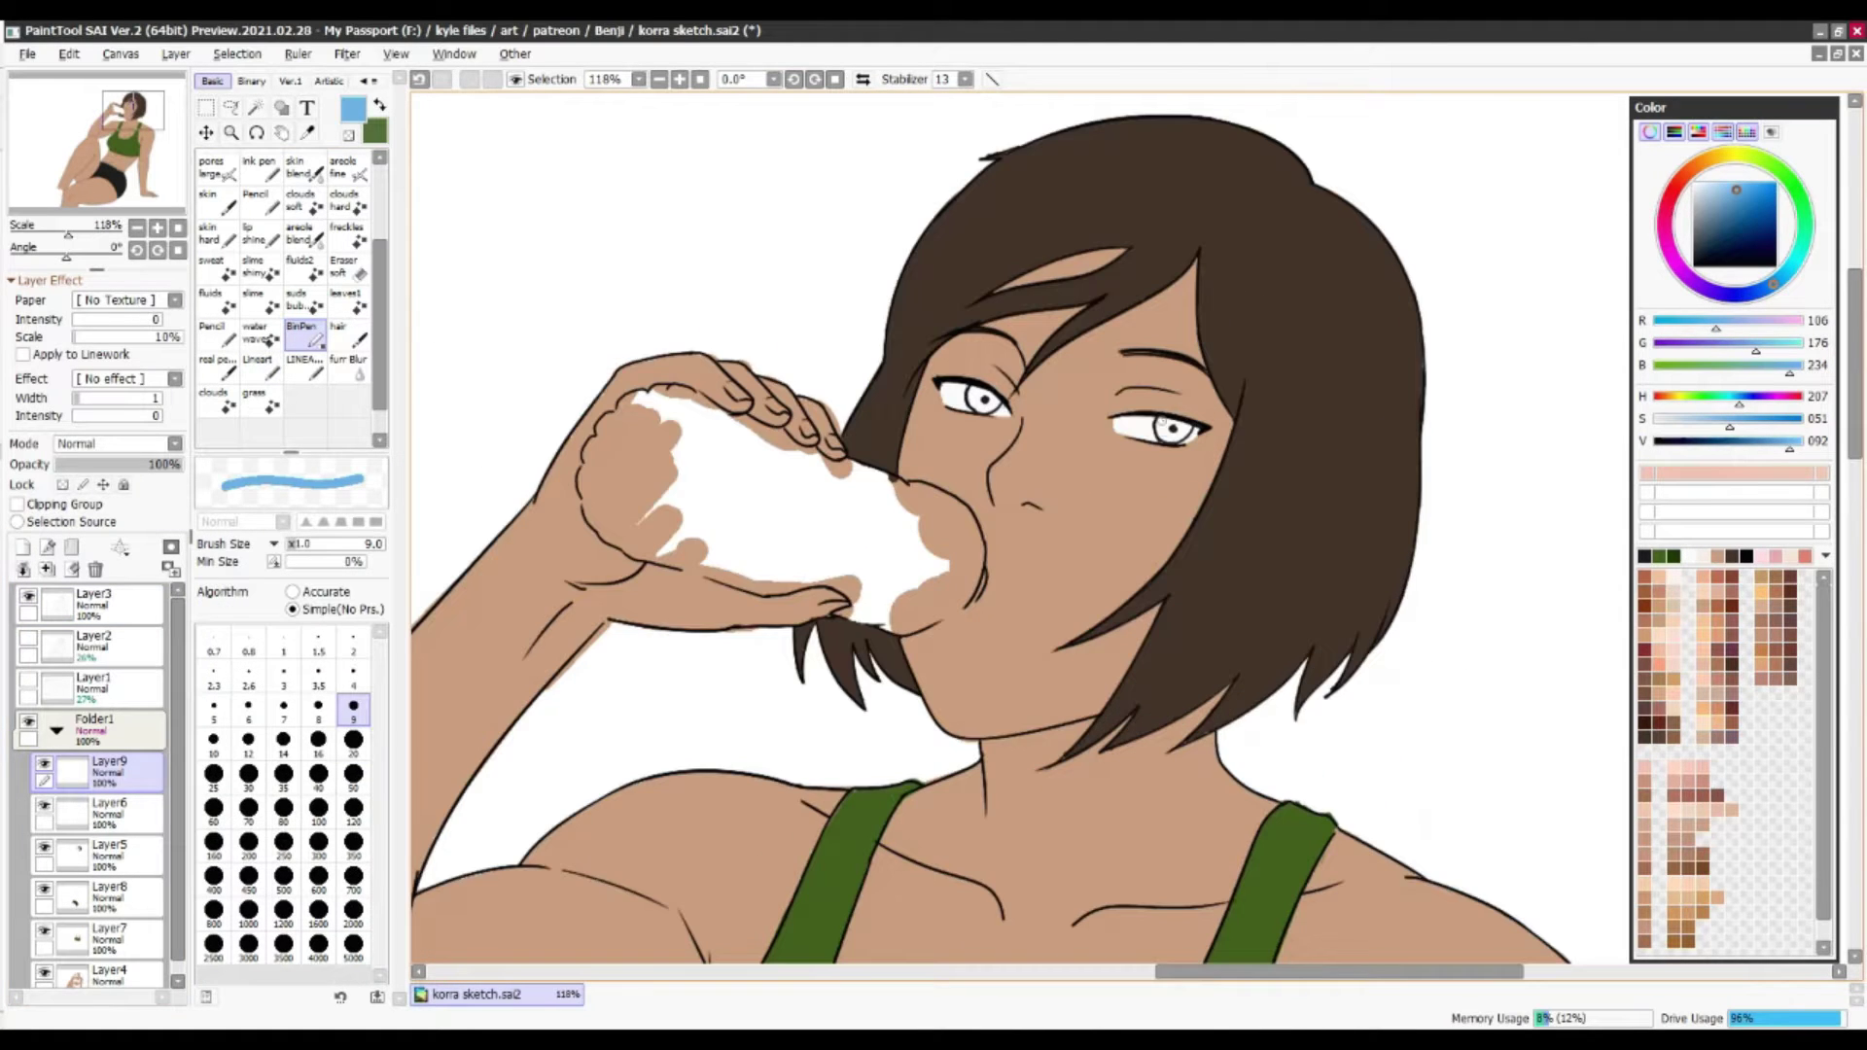
pyautogui.moveTo(1162, 422); pyautogui.dragTo(1178, 434)
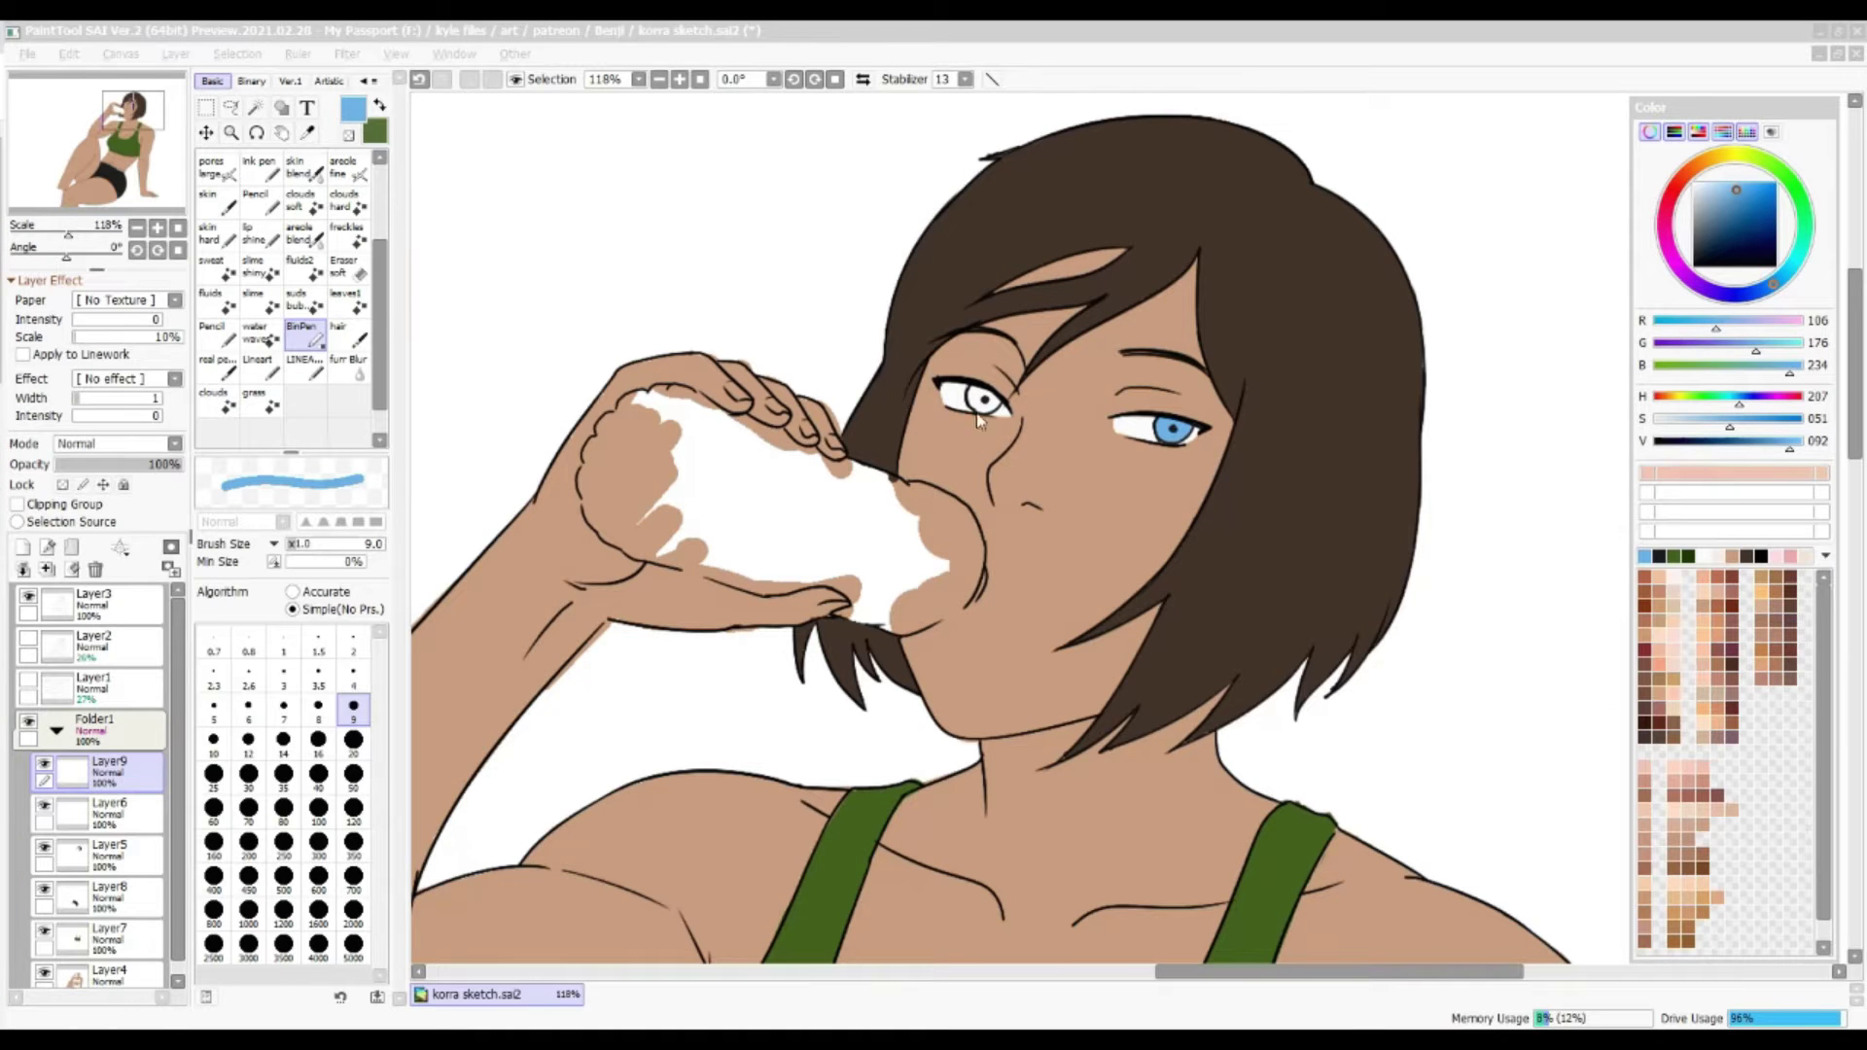
# Preview a Hue/Saturation adjustment with hue +19 and luminance +22
pyautogui.scroll(-5, 982, 399)
pyautogui.scroll(1, 982, 399)
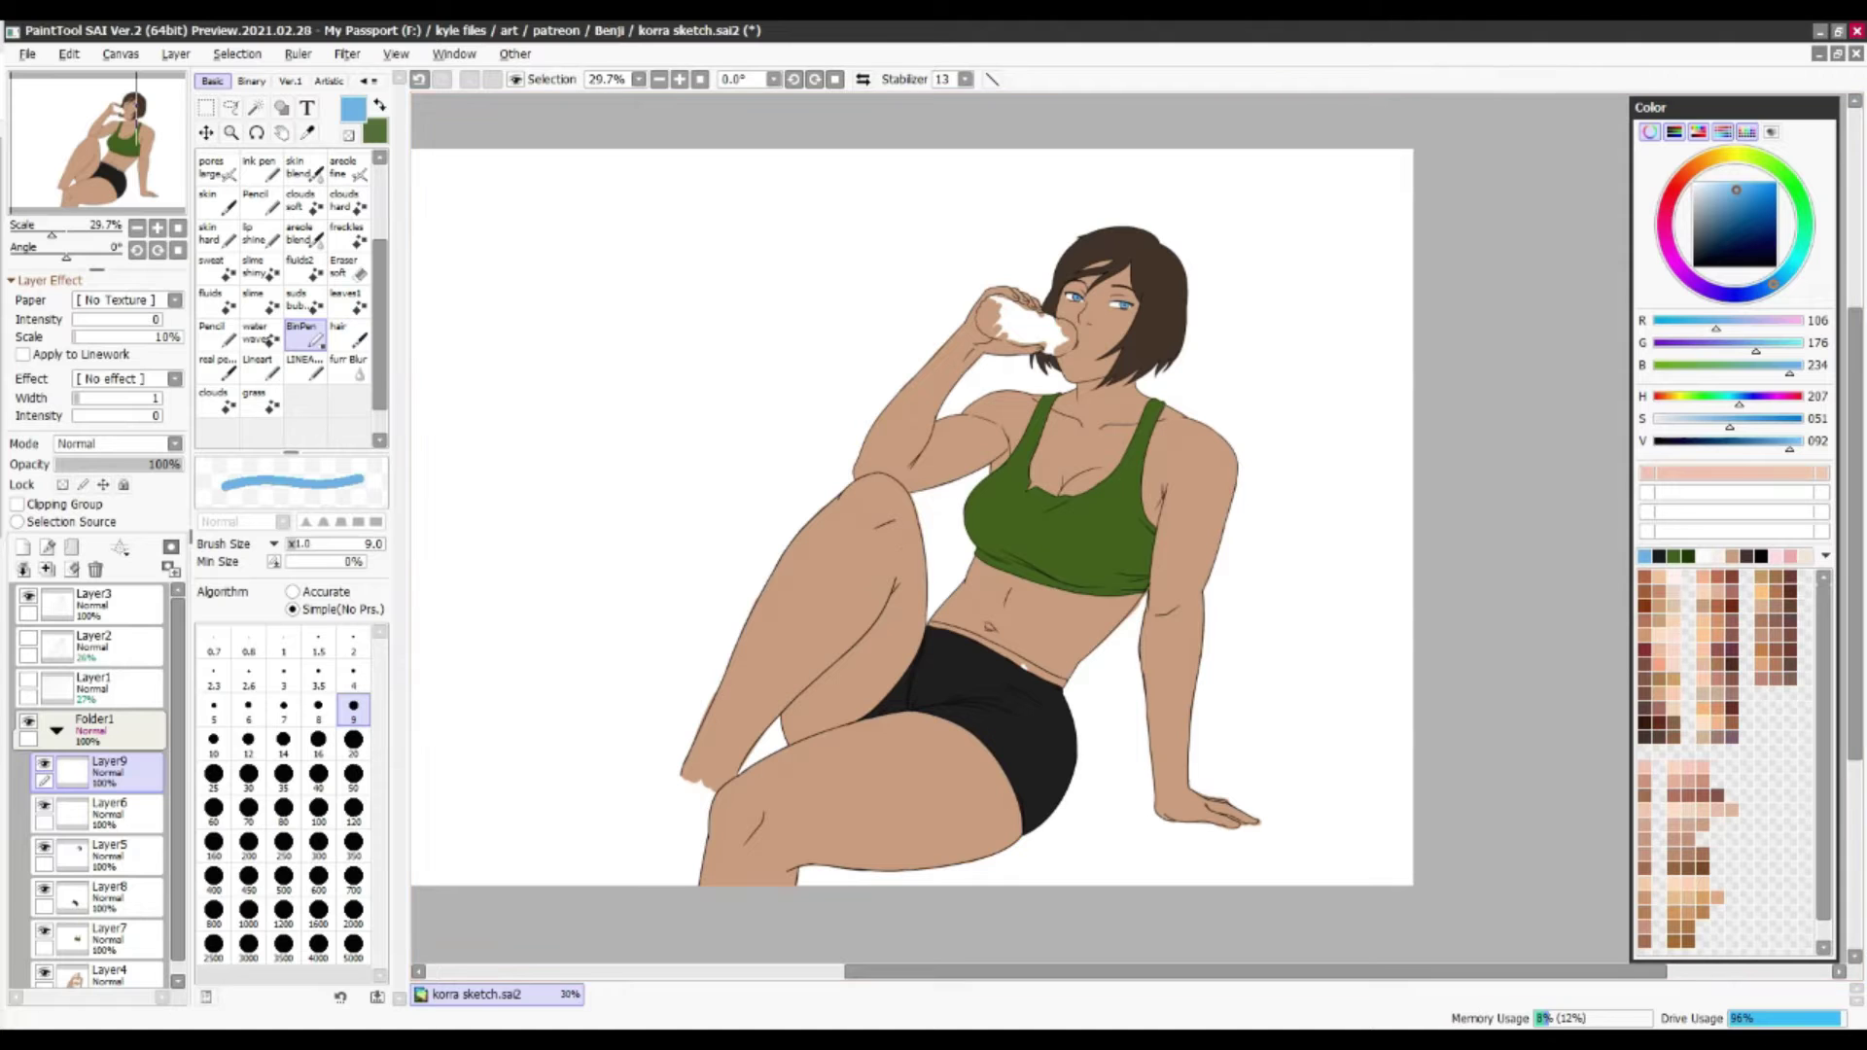
pyautogui.scroll(1, 983, 399)
pyautogui.click(347, 54)
pyautogui.click(545, 78)
pyautogui.moveTo(442, 206); pyautogui.dragTo(463, 212)
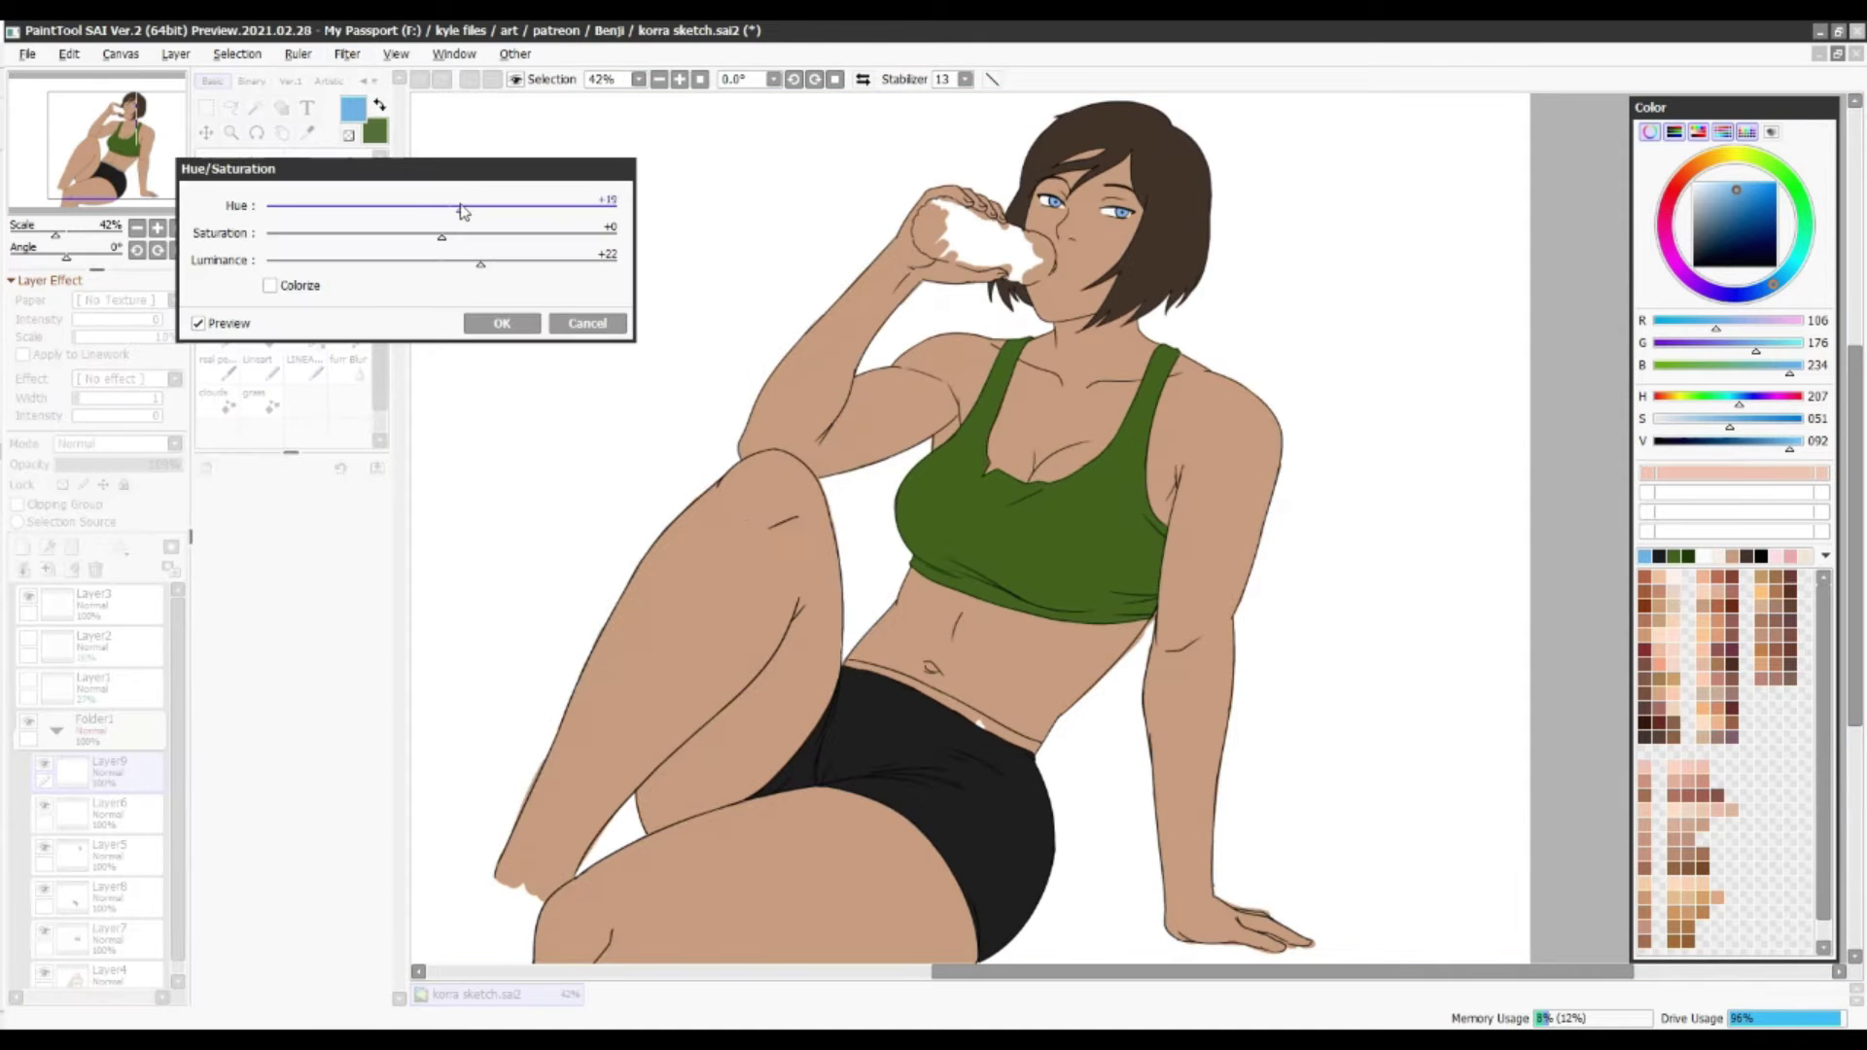
# Apply the colour adjustment and shade the armpit, upper arm and inner forearm lavender
pyautogui.click(502, 323)
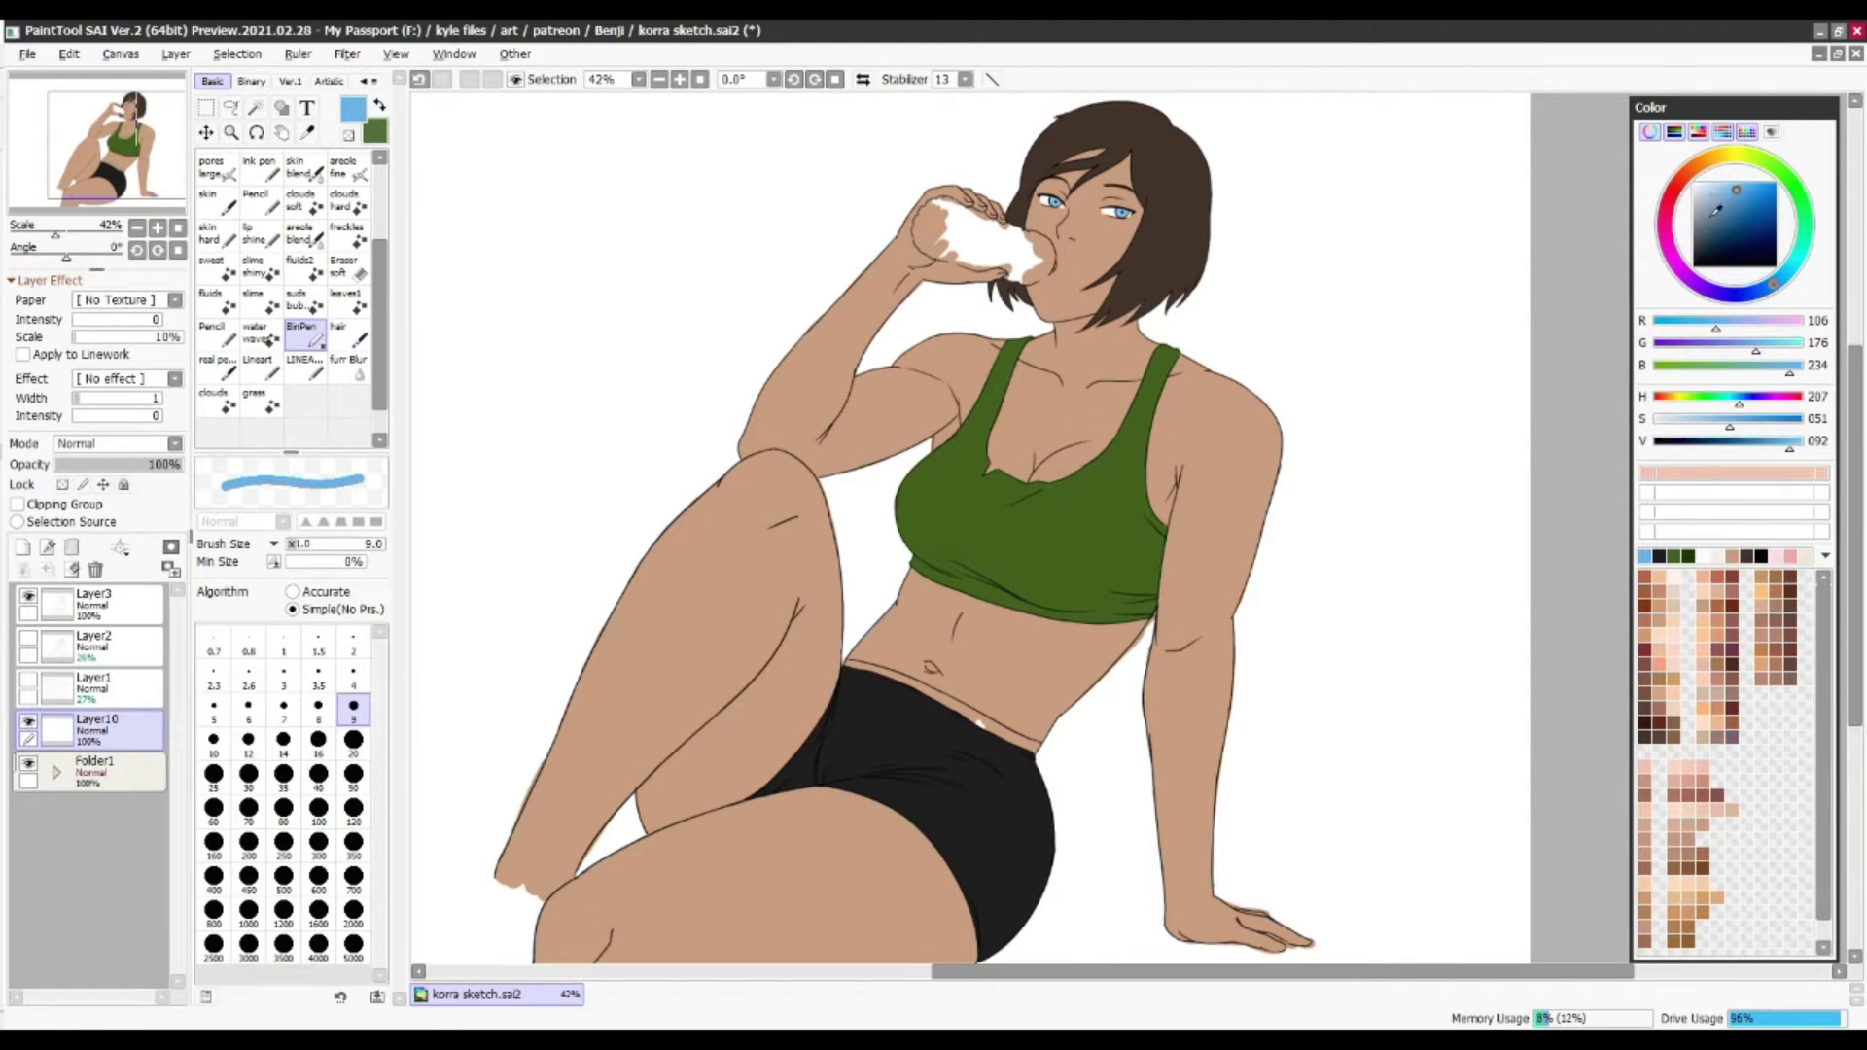
pyautogui.press('n')
pyautogui.moveTo(1177, 472)
pyautogui.mouseDown()
pyautogui.moveTo(1153, 514)
pyautogui.moveTo(1174, 486)
pyautogui.moveTo(1159, 623)
pyautogui.mouseUp()
pyautogui.moveTo(1201, 498); pyautogui.dragTo(1237, 484)
pyautogui.moveTo(1250, 407)
pyautogui.mouseDown()
pyautogui.moveTo(1201, 433)
pyautogui.moveTo(1163, 924)
pyautogui.mouseUp()
pyautogui.hotkey('ctrl', 'z')
pyautogui.moveTo(1157, 671); pyautogui.dragTo(1152, 836)
# Shade under both breasts, the cleavage, upper chest and the shoulder by the strap
pyautogui.moveTo(1016, 537)
pyautogui.mouseDown()
pyautogui.moveTo(1060, 598)
pyautogui.moveTo(1109, 608)
pyautogui.mouseUp()
pyautogui.moveTo(904, 500)
pyautogui.mouseDown()
pyautogui.moveTo(935, 564)
pyautogui.moveTo(953, 525)
pyautogui.moveTo(1021, 593)
pyautogui.mouseUp()
pyautogui.moveTo(987, 525); pyautogui.dragTo(1017, 559)
pyautogui.moveTo(1037, 455)
pyautogui.mouseDown()
pyautogui.moveTo(1090, 437)
pyautogui.moveTo(992, 477)
pyautogui.moveTo(1031, 408)
pyautogui.moveTo(1114, 438)
pyautogui.mouseUp()
pyautogui.moveTo(1055, 326)
pyautogui.mouseDown()
pyautogui.moveTo(1157, 362)
pyautogui.moveTo(1103, 334)
pyautogui.mouseUp()
pyautogui.hotkey('ctrl', 'z')
pyautogui.moveTo(919, 369)
pyautogui.mouseDown()
pyautogui.moveTo(953, 443)
pyautogui.moveTo(983, 380)
pyautogui.moveTo(900, 368)
pyautogui.moveTo(940, 385)
pyautogui.moveTo(842, 428)
pyautogui.moveTo(821, 476)
pyautogui.moveTo(880, 277)
pyautogui.moveTo(749, 455)
pyautogui.moveTo(822, 418)
pyautogui.moveTo(899, 277)
pyautogui.moveTo(969, 277)
pyautogui.mouseUp()
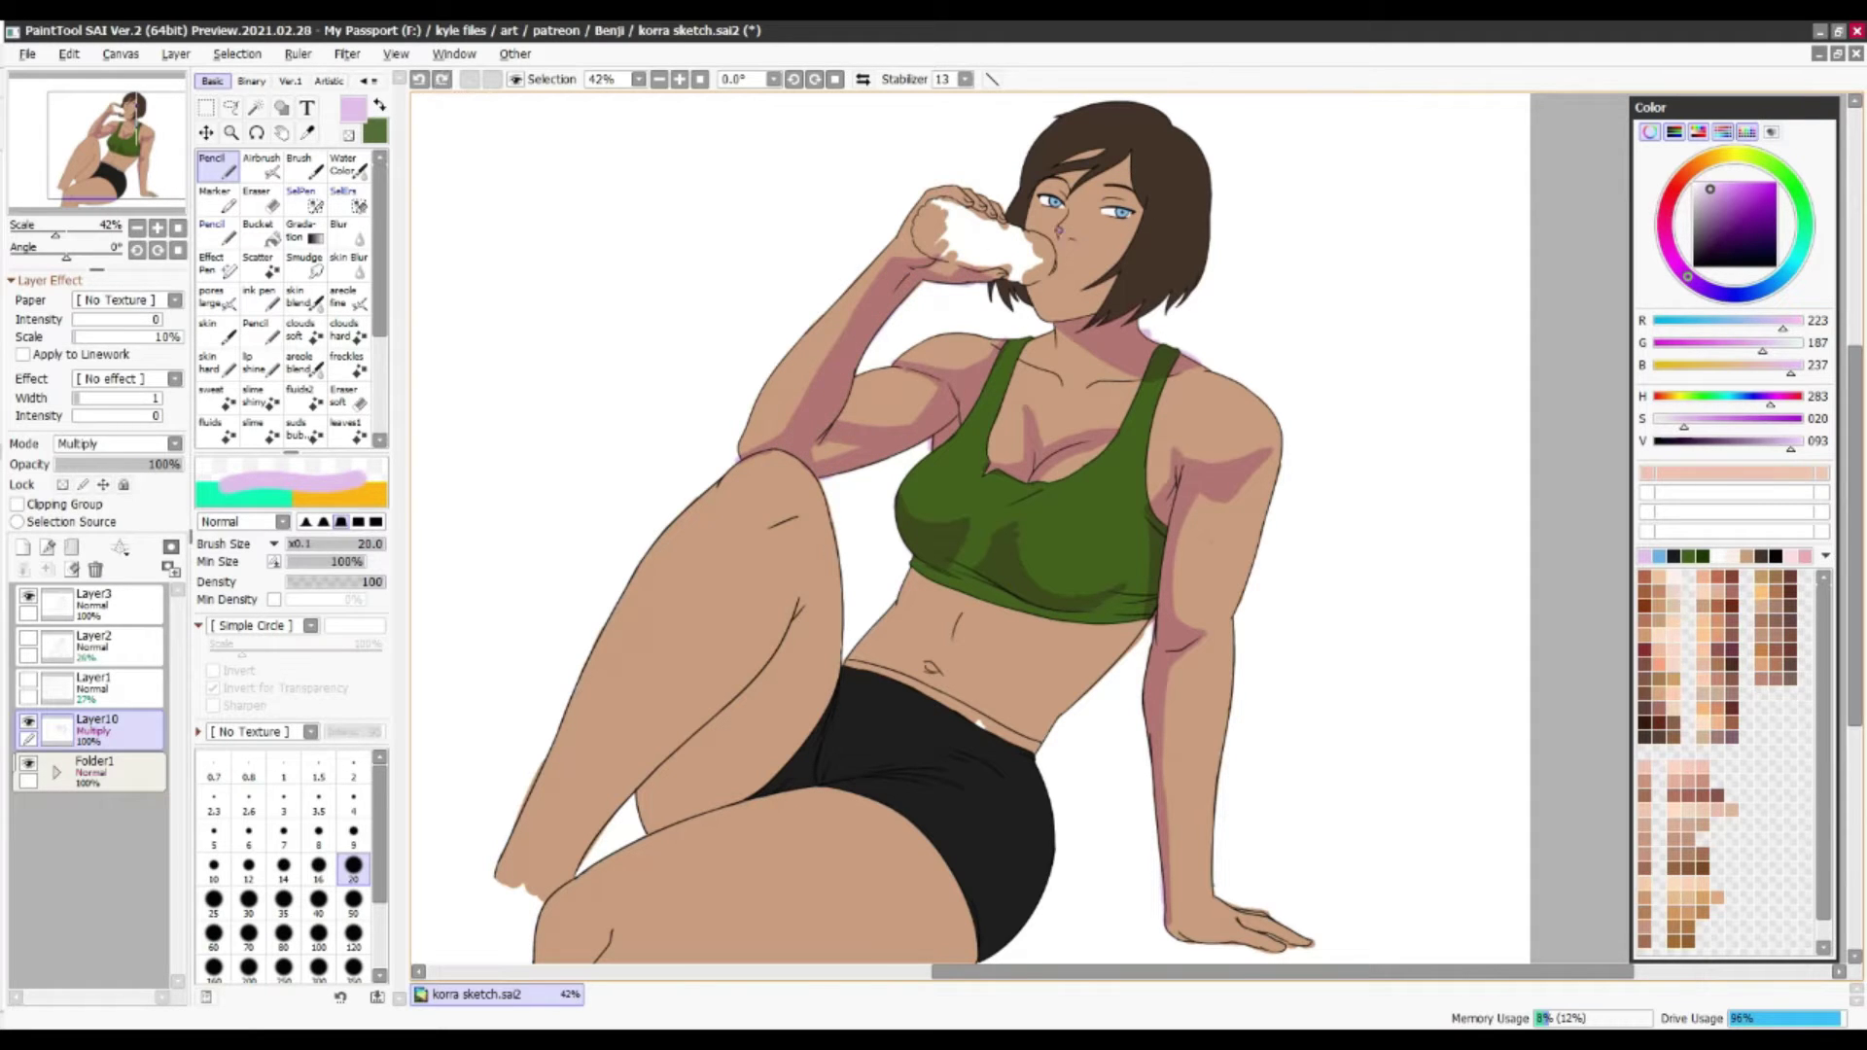
# Shade the sides of the abdomen and waist, the inner thigh and the top of the knee
pyautogui.moveTo(928, 564)
pyautogui.mouseDown()
pyautogui.moveTo(847, 668)
pyautogui.moveTo(868, 628)
pyautogui.mouseUp()
pyautogui.moveTo(1148, 609); pyautogui.dragTo(1035, 730)
pyautogui.moveTo(795, 605)
pyautogui.mouseDown()
pyautogui.moveTo(778, 662)
pyautogui.moveTo(671, 773)
pyautogui.moveTo(675, 790)
pyautogui.moveTo(739, 710)
pyautogui.moveTo(719, 778)
pyautogui.moveTo(632, 778)
pyautogui.moveTo(554, 880)
pyautogui.mouseUp()
pyautogui.moveTo(613, 817)
pyautogui.mouseDown()
pyautogui.moveTo(722, 647)
pyautogui.moveTo(775, 604)
pyautogui.mouseUp()
pyautogui.moveTo(798, 513); pyautogui.dragTo(729, 544)
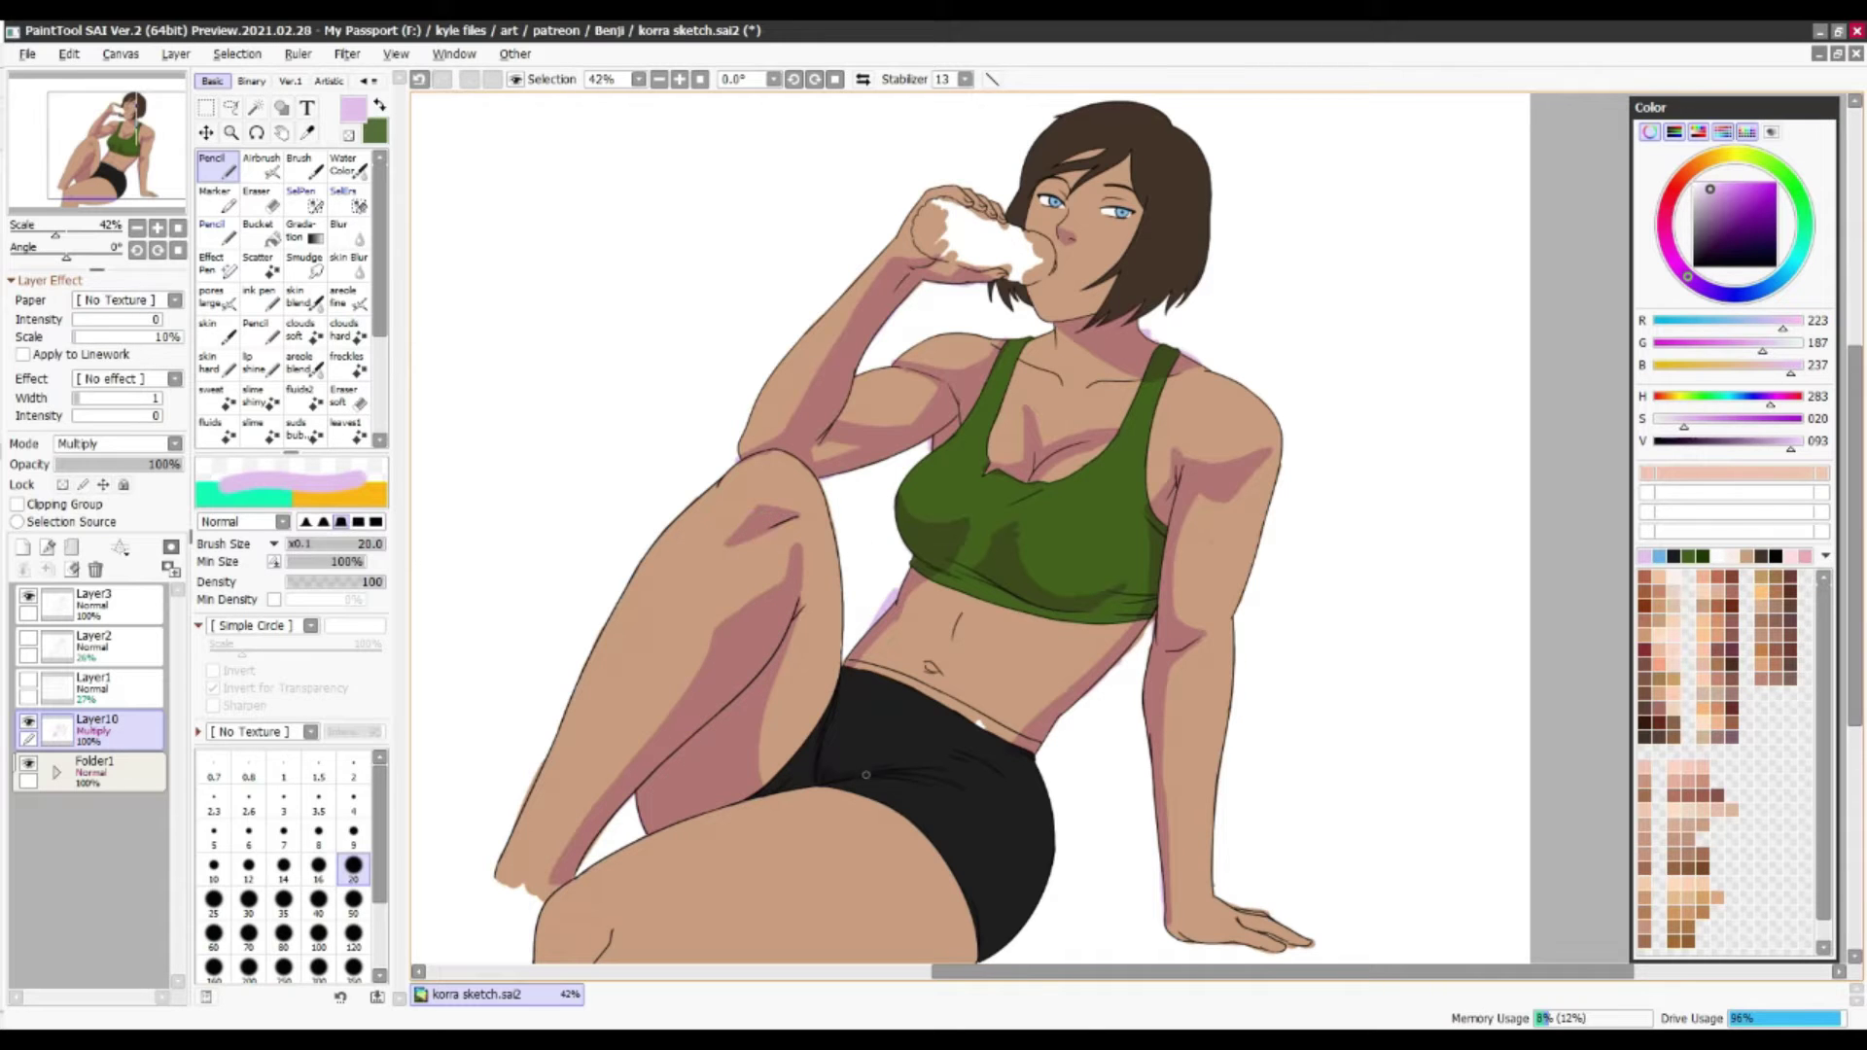
# Shade the thigh's underside and the band below the shorts, then darken the top's lower right
pyautogui.scroll(-3, 1032, 718)
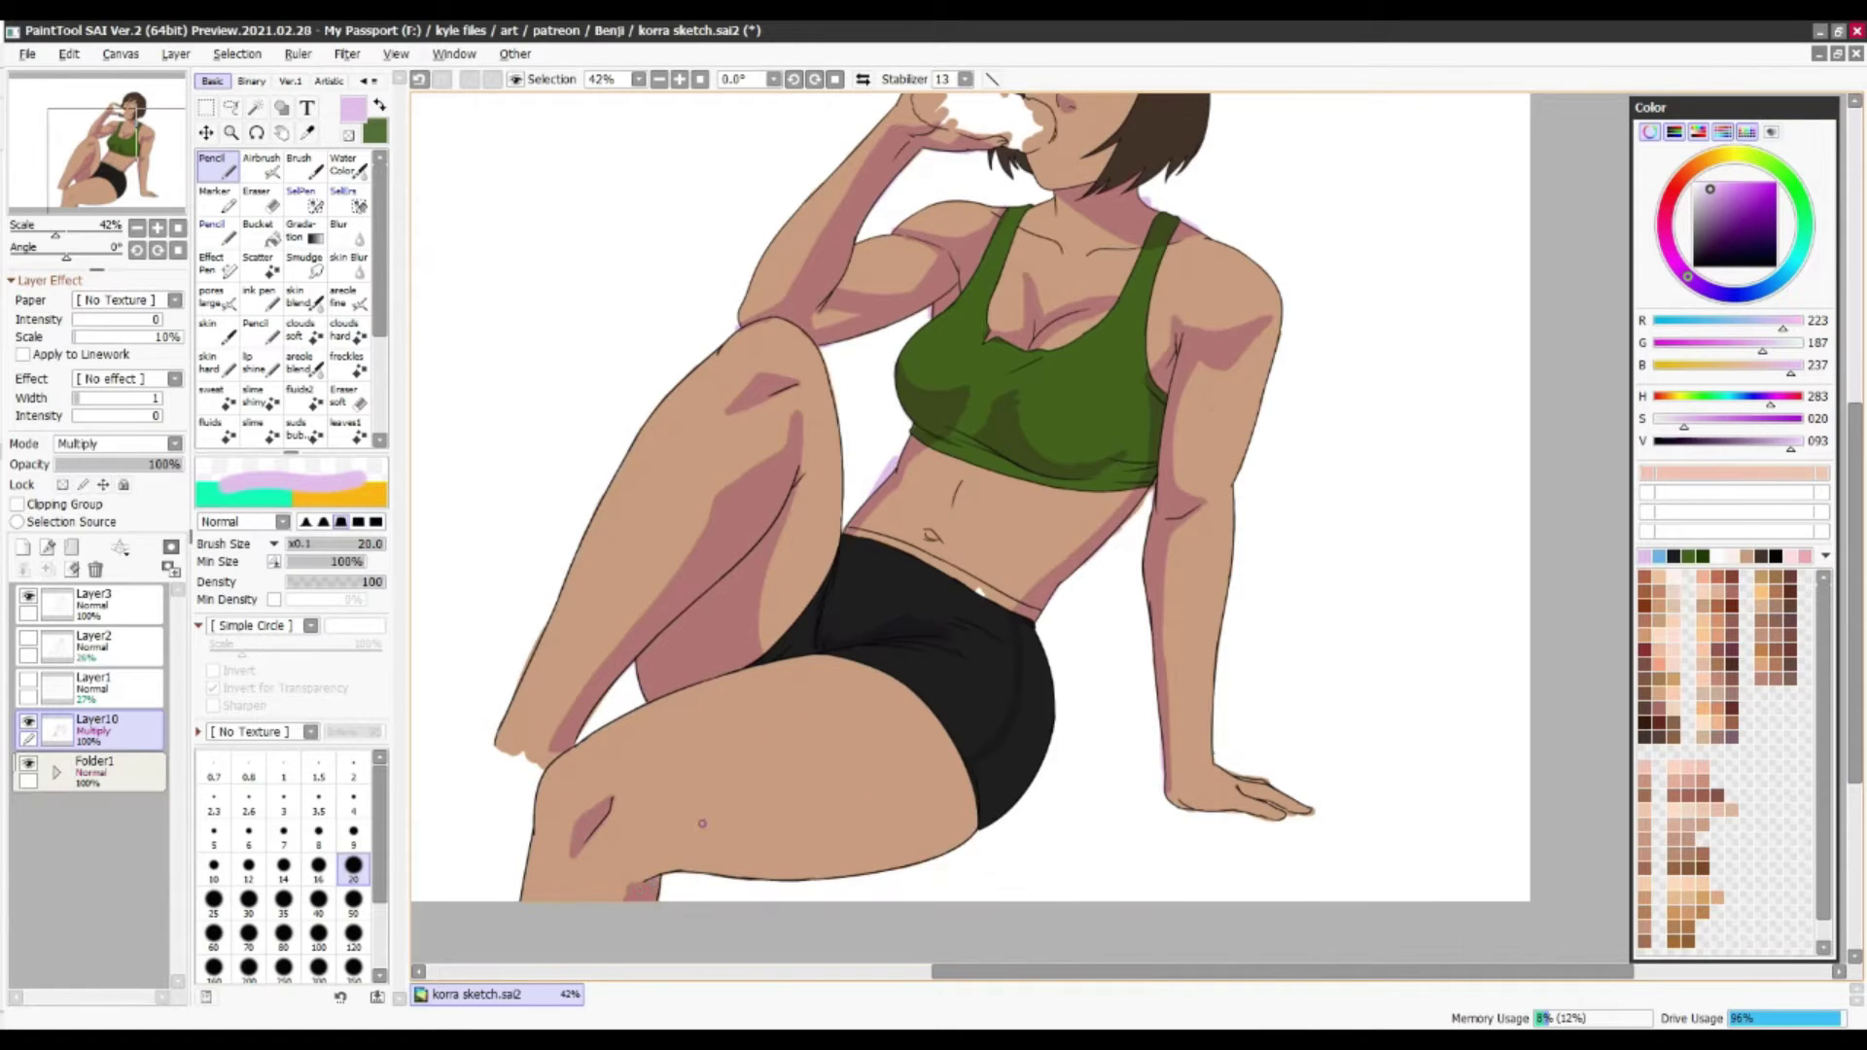
pyautogui.moveTo(963, 769)
pyautogui.mouseDown()
pyautogui.moveTo(685, 855)
pyautogui.moveTo(866, 866)
pyautogui.mouseUp()
pyautogui.moveTo(1186, 618); pyautogui.dragTo(1177, 803)
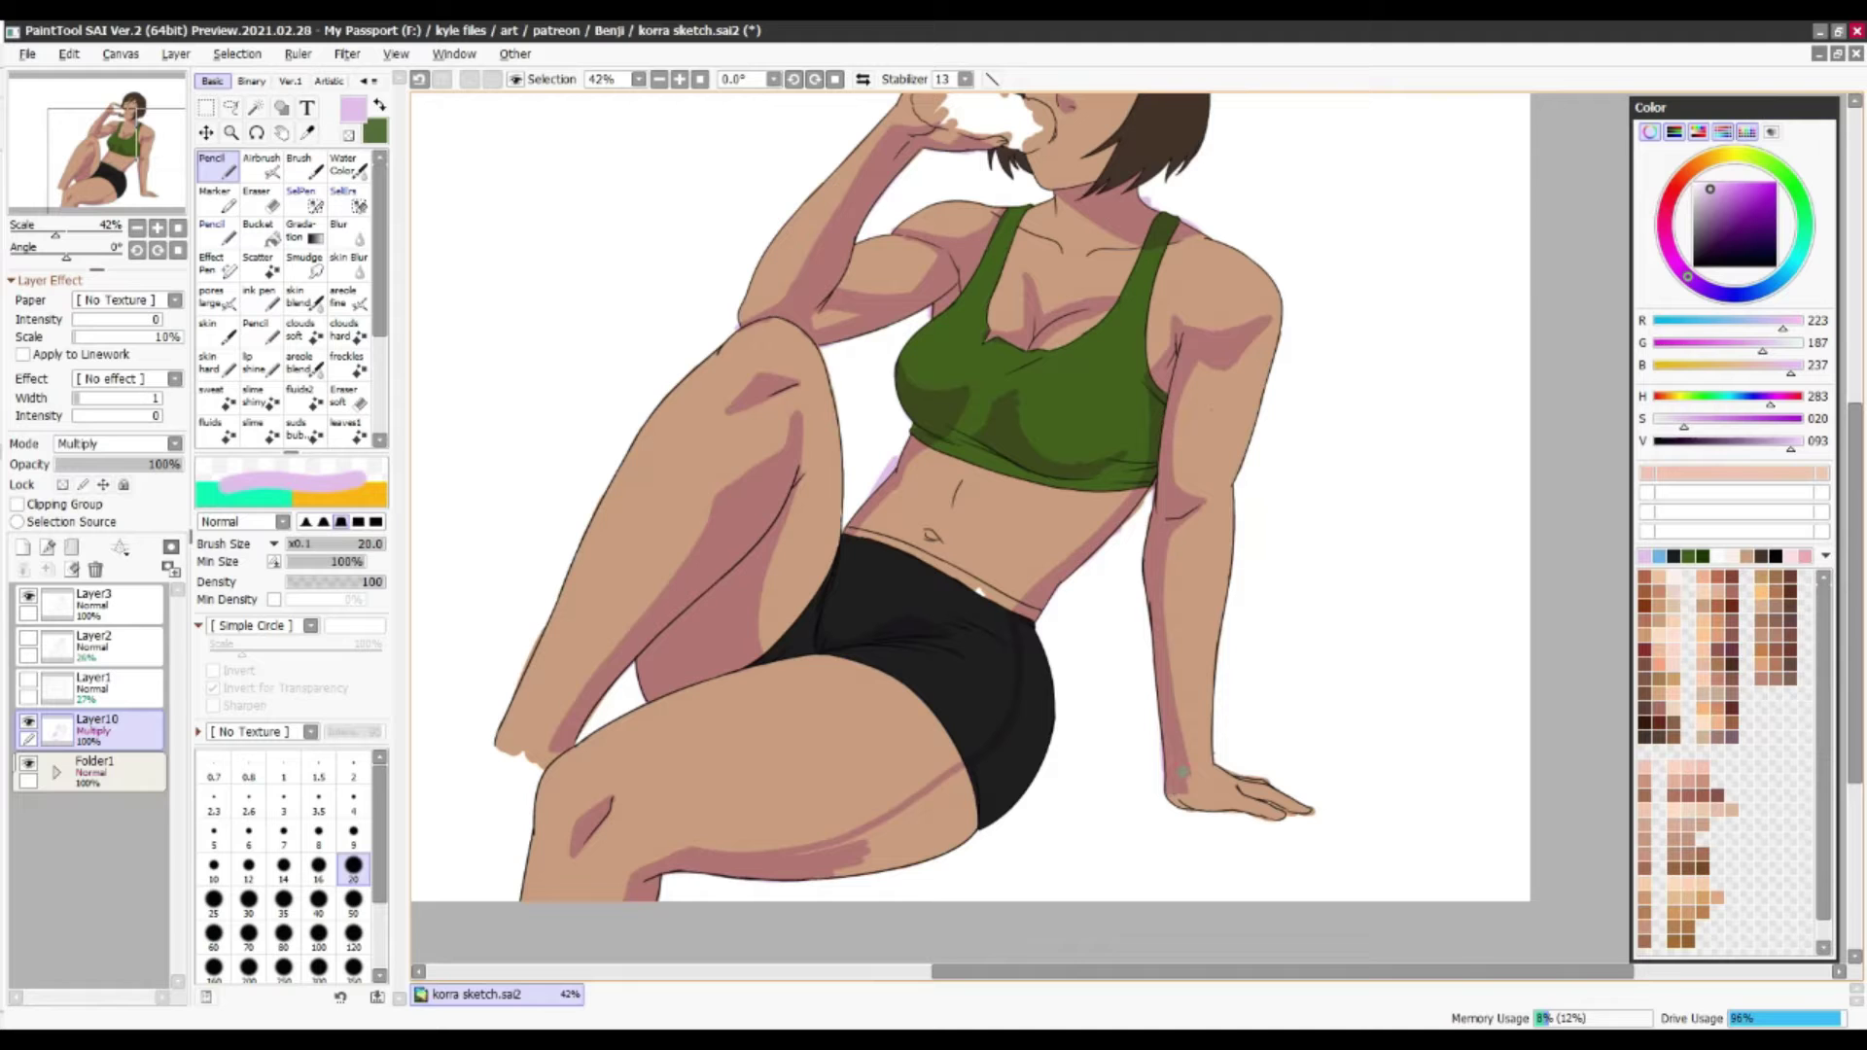
pyautogui.moveTo(837, 846)
pyautogui.mouseDown()
pyautogui.moveTo(921, 858)
pyautogui.moveTo(975, 828)
pyautogui.mouseUp()
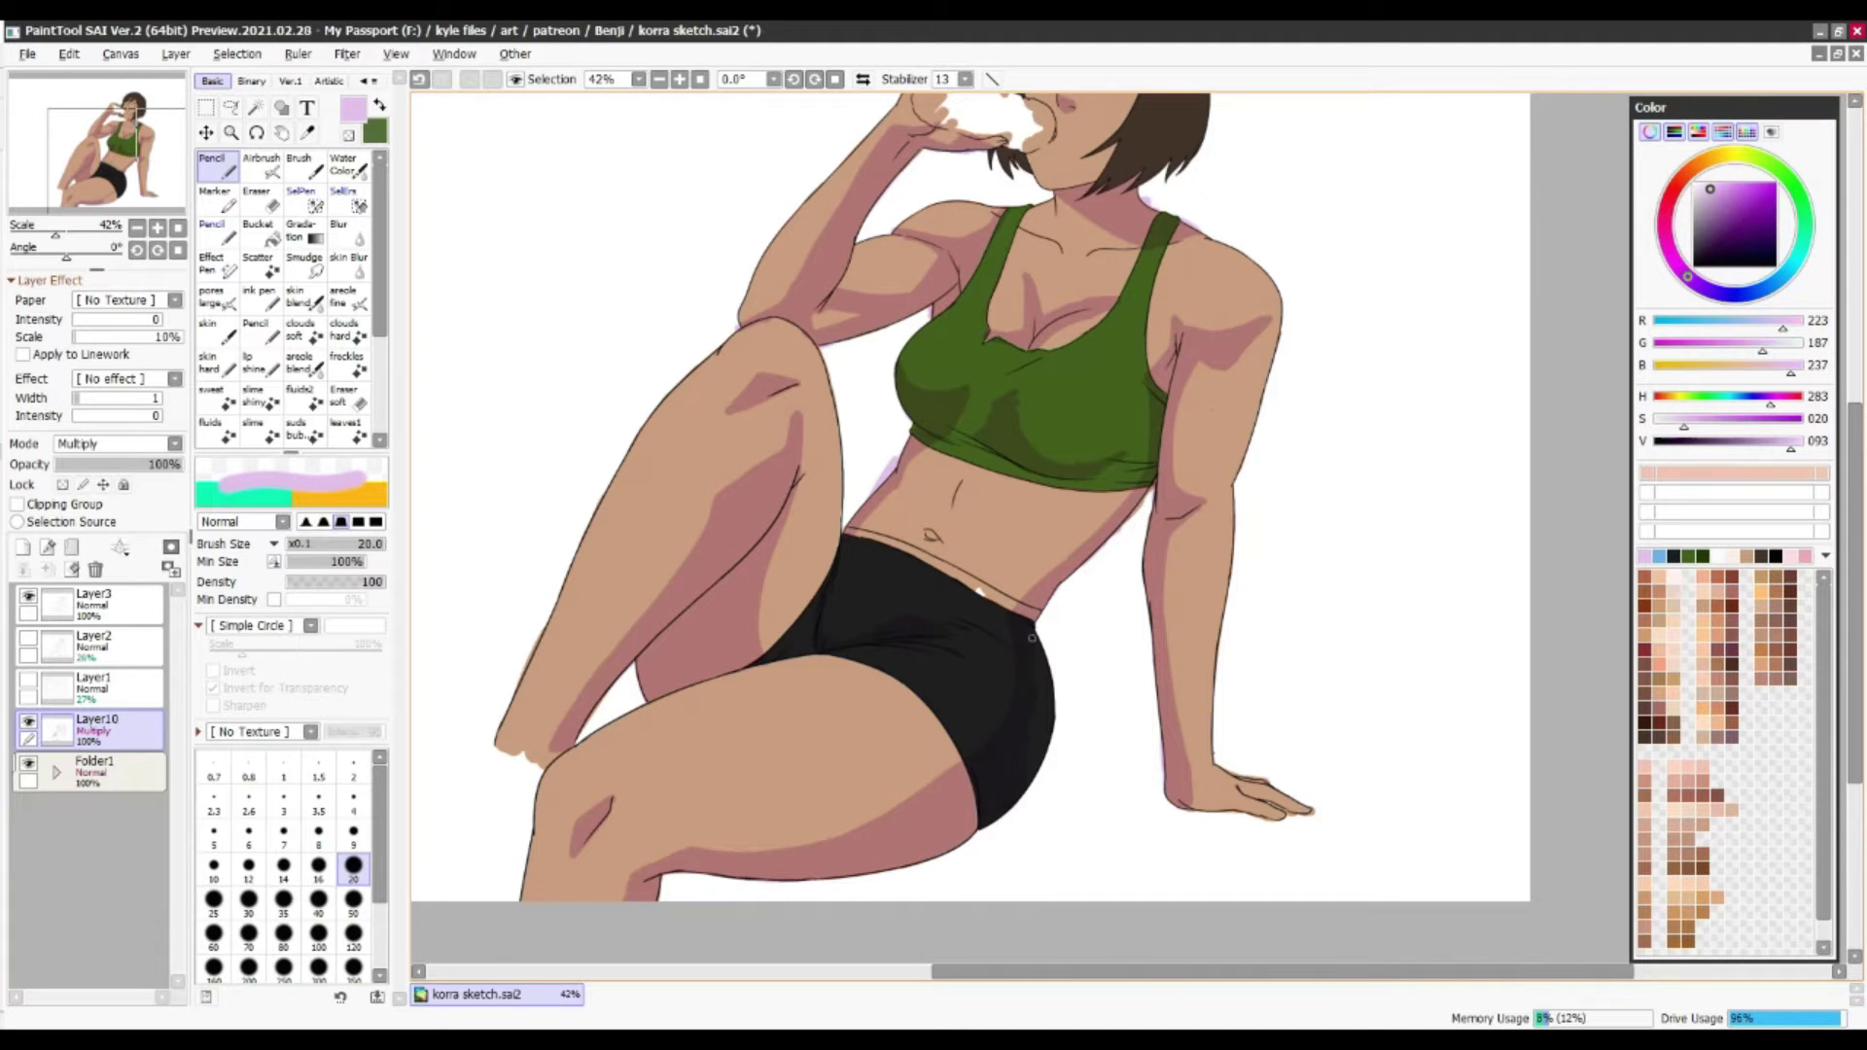
pyautogui.moveTo(668, 724); pyautogui.dragTo(559, 759)
pyautogui.moveTo(900, 673); pyautogui.dragTo(686, 722)
pyautogui.moveTo(836, 650); pyautogui.dragTo(637, 722)
pyautogui.moveTo(793, 691); pyautogui.dragTo(808, 708)
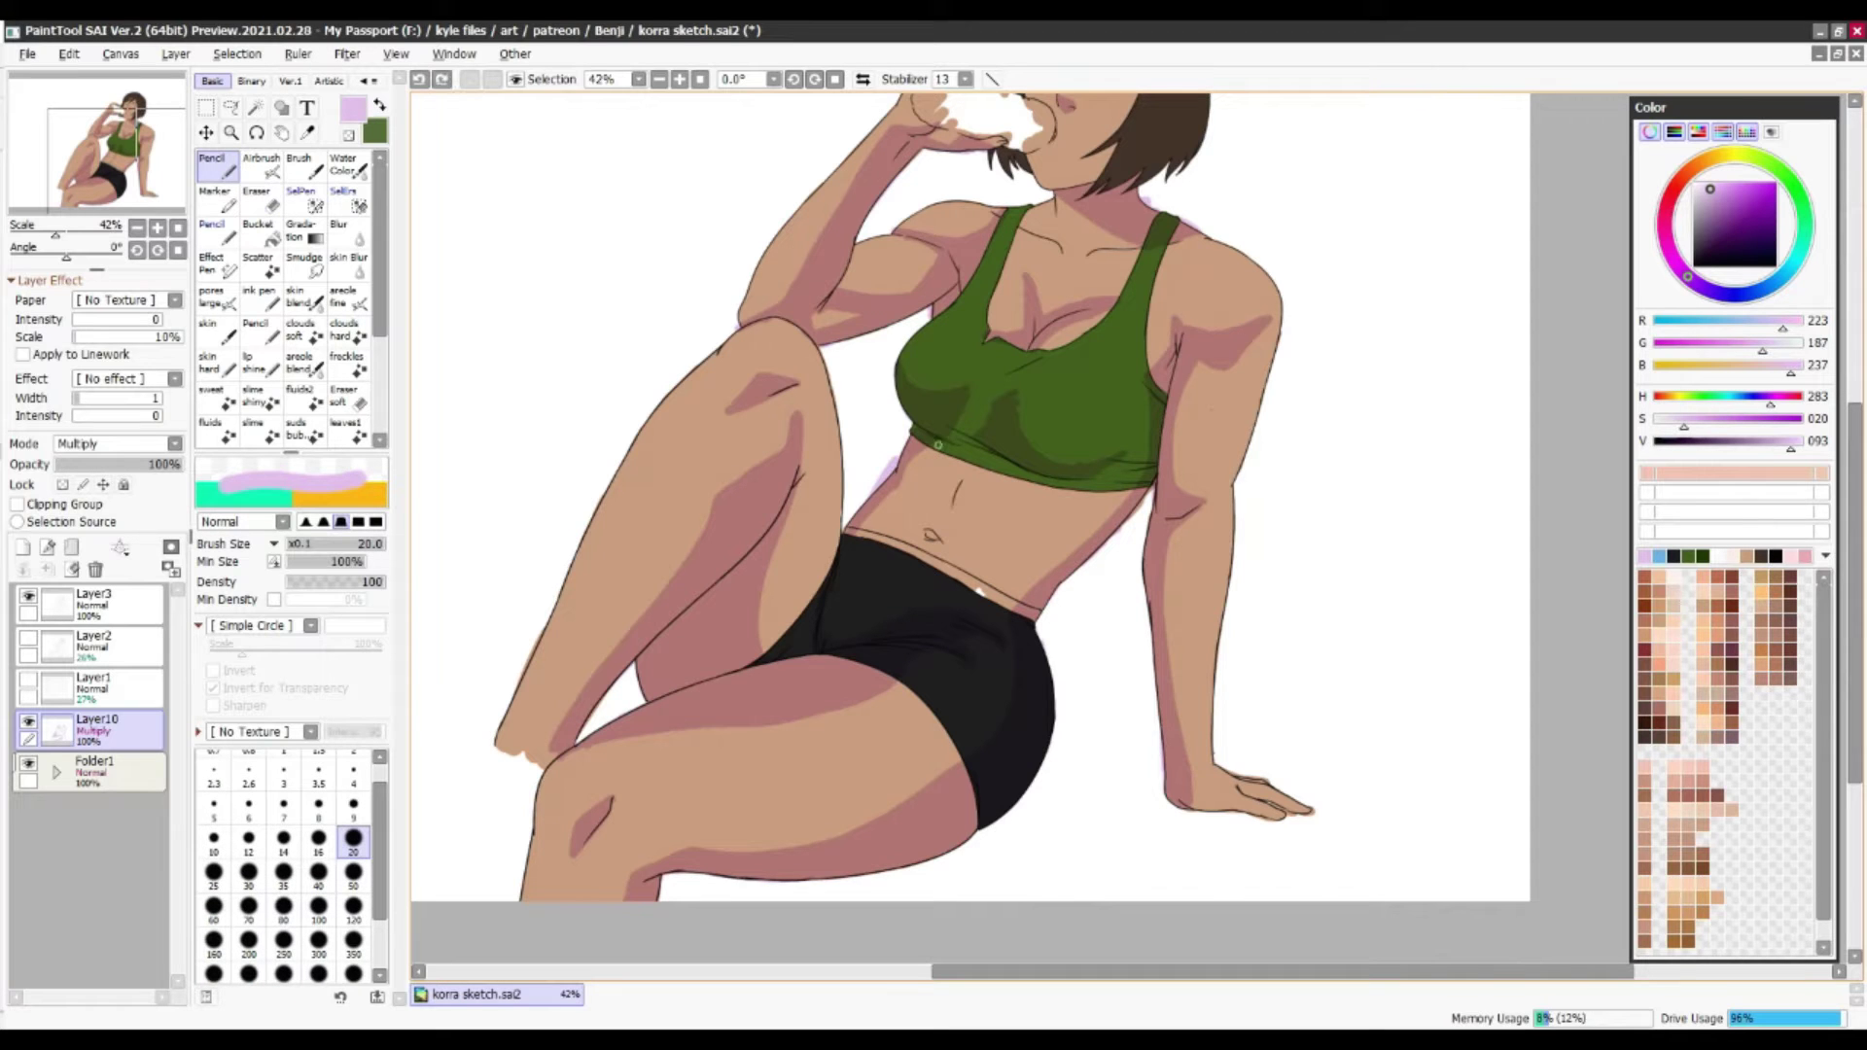
pyautogui.moveTo(1060, 457)
pyautogui.mouseDown()
pyautogui.moveTo(1021, 403)
pyautogui.moveTo(1121, 450)
pyautogui.moveTo(1118, 481)
pyautogui.moveTo(1146, 473)
pyautogui.mouseUp()
pyautogui.scroll(3, 994, 517)
# Shade the top, forearm and hand, undo a misplaced stroke, and sculpt the abs with a size 14 brush
pyautogui.moveTo(982, 533)
pyautogui.mouseDown()
pyautogui.moveTo(958, 582)
pyautogui.moveTo(1025, 481)
pyautogui.mouseUp()
pyautogui.scroll(-3, 983, 538)
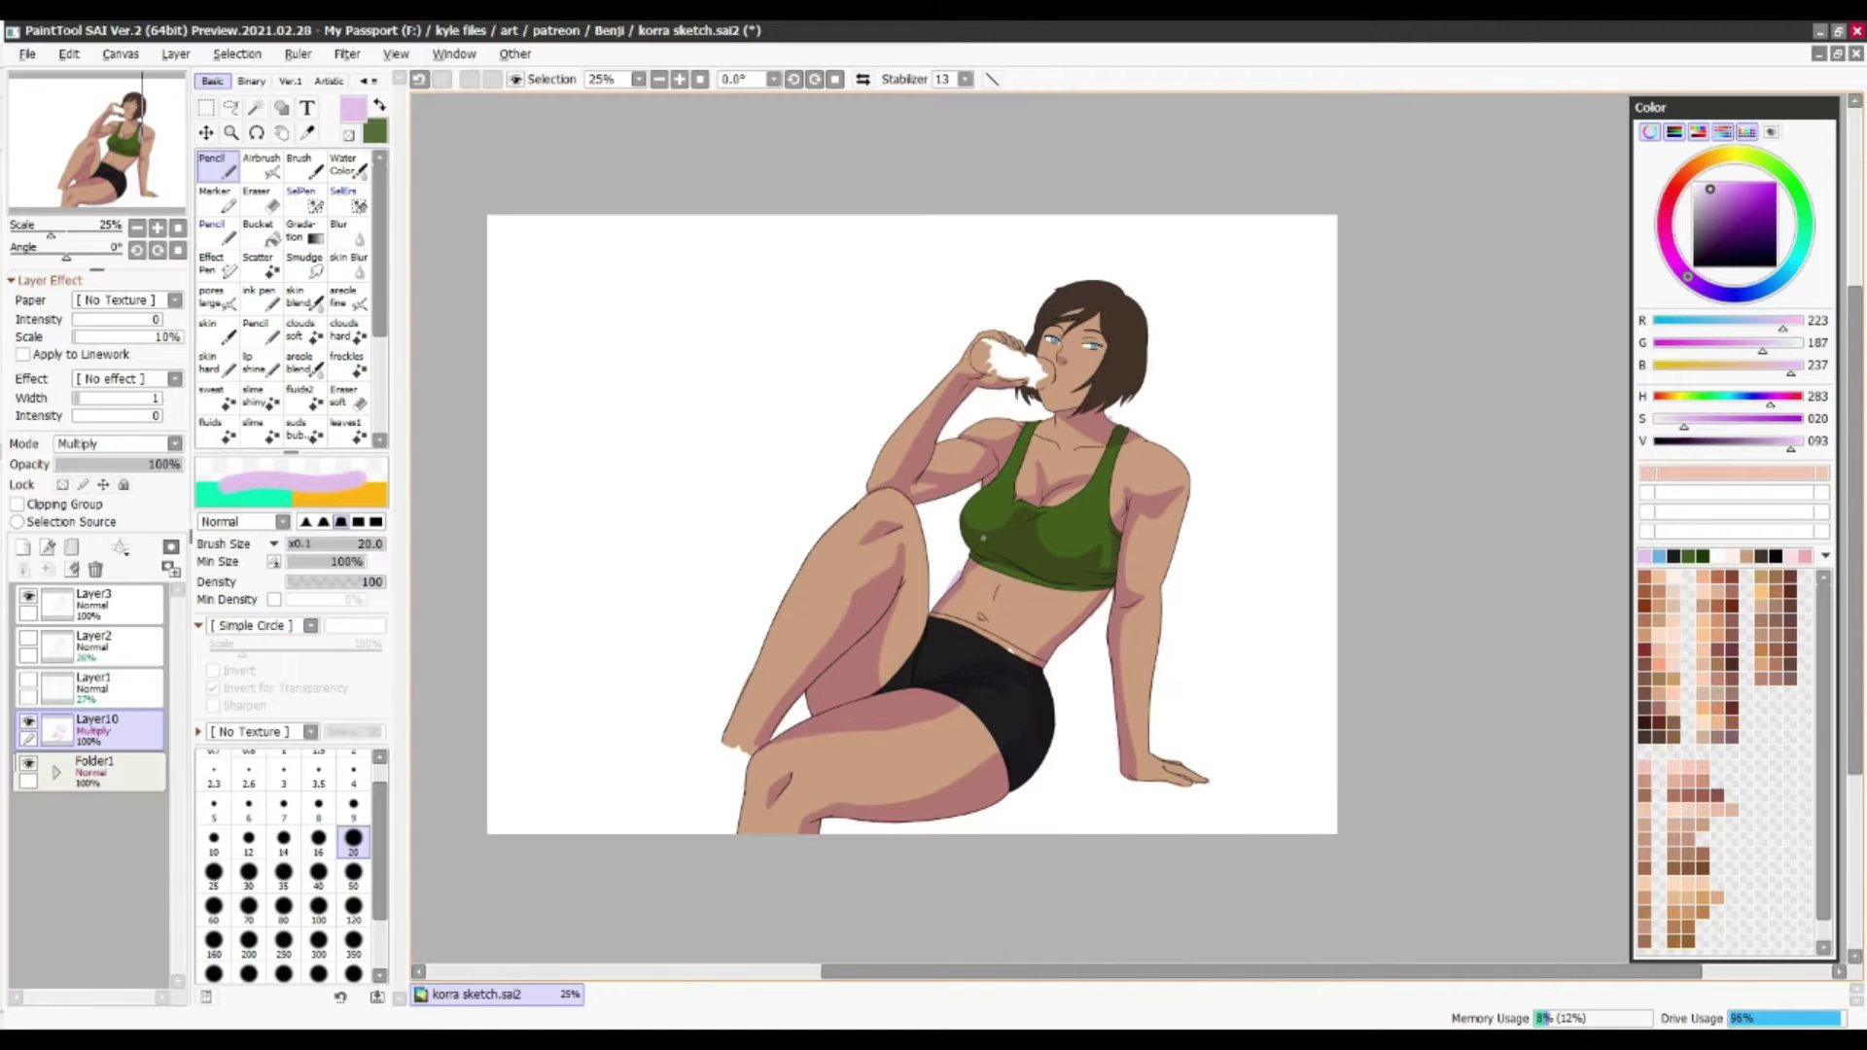
pyautogui.moveTo(1161, 536); pyautogui.dragTo(1134, 583)
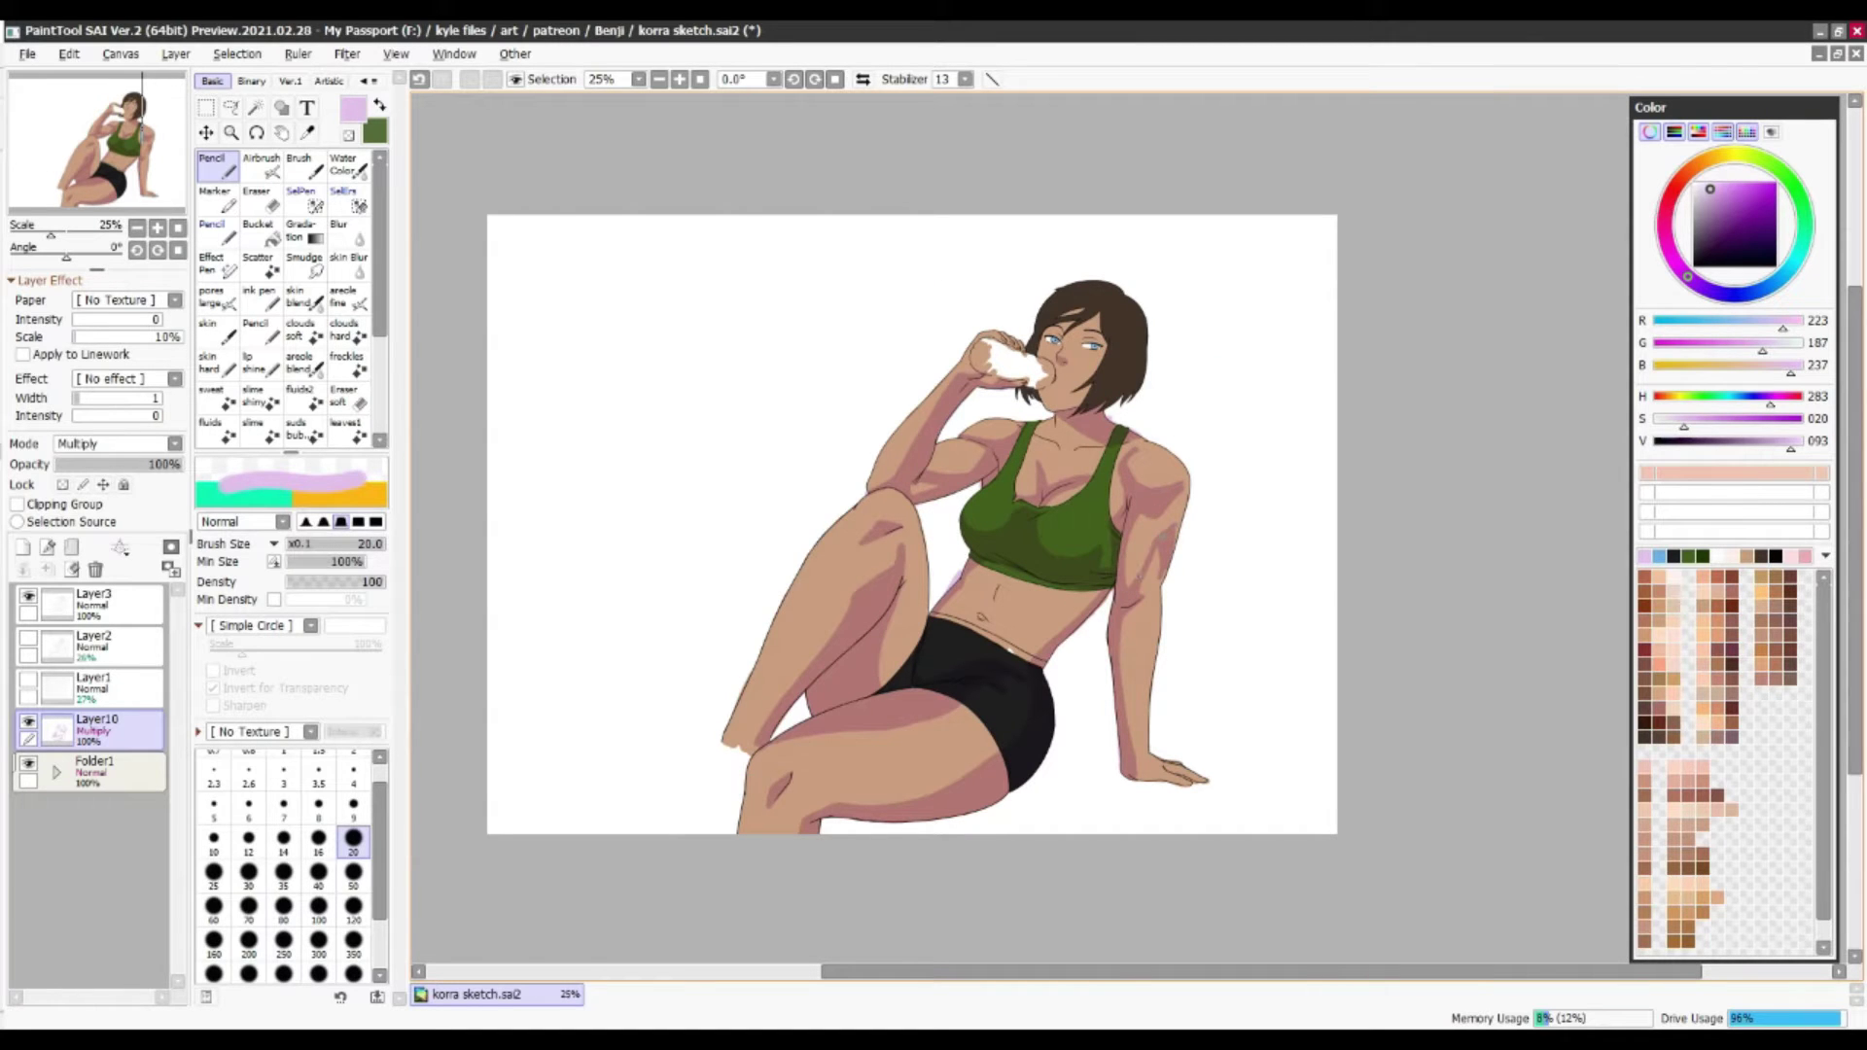
pyautogui.moveTo(1150, 649)
pyautogui.mouseDown()
pyautogui.moveTo(1189, 783)
pyautogui.moveTo(1209, 784)
pyautogui.mouseUp()
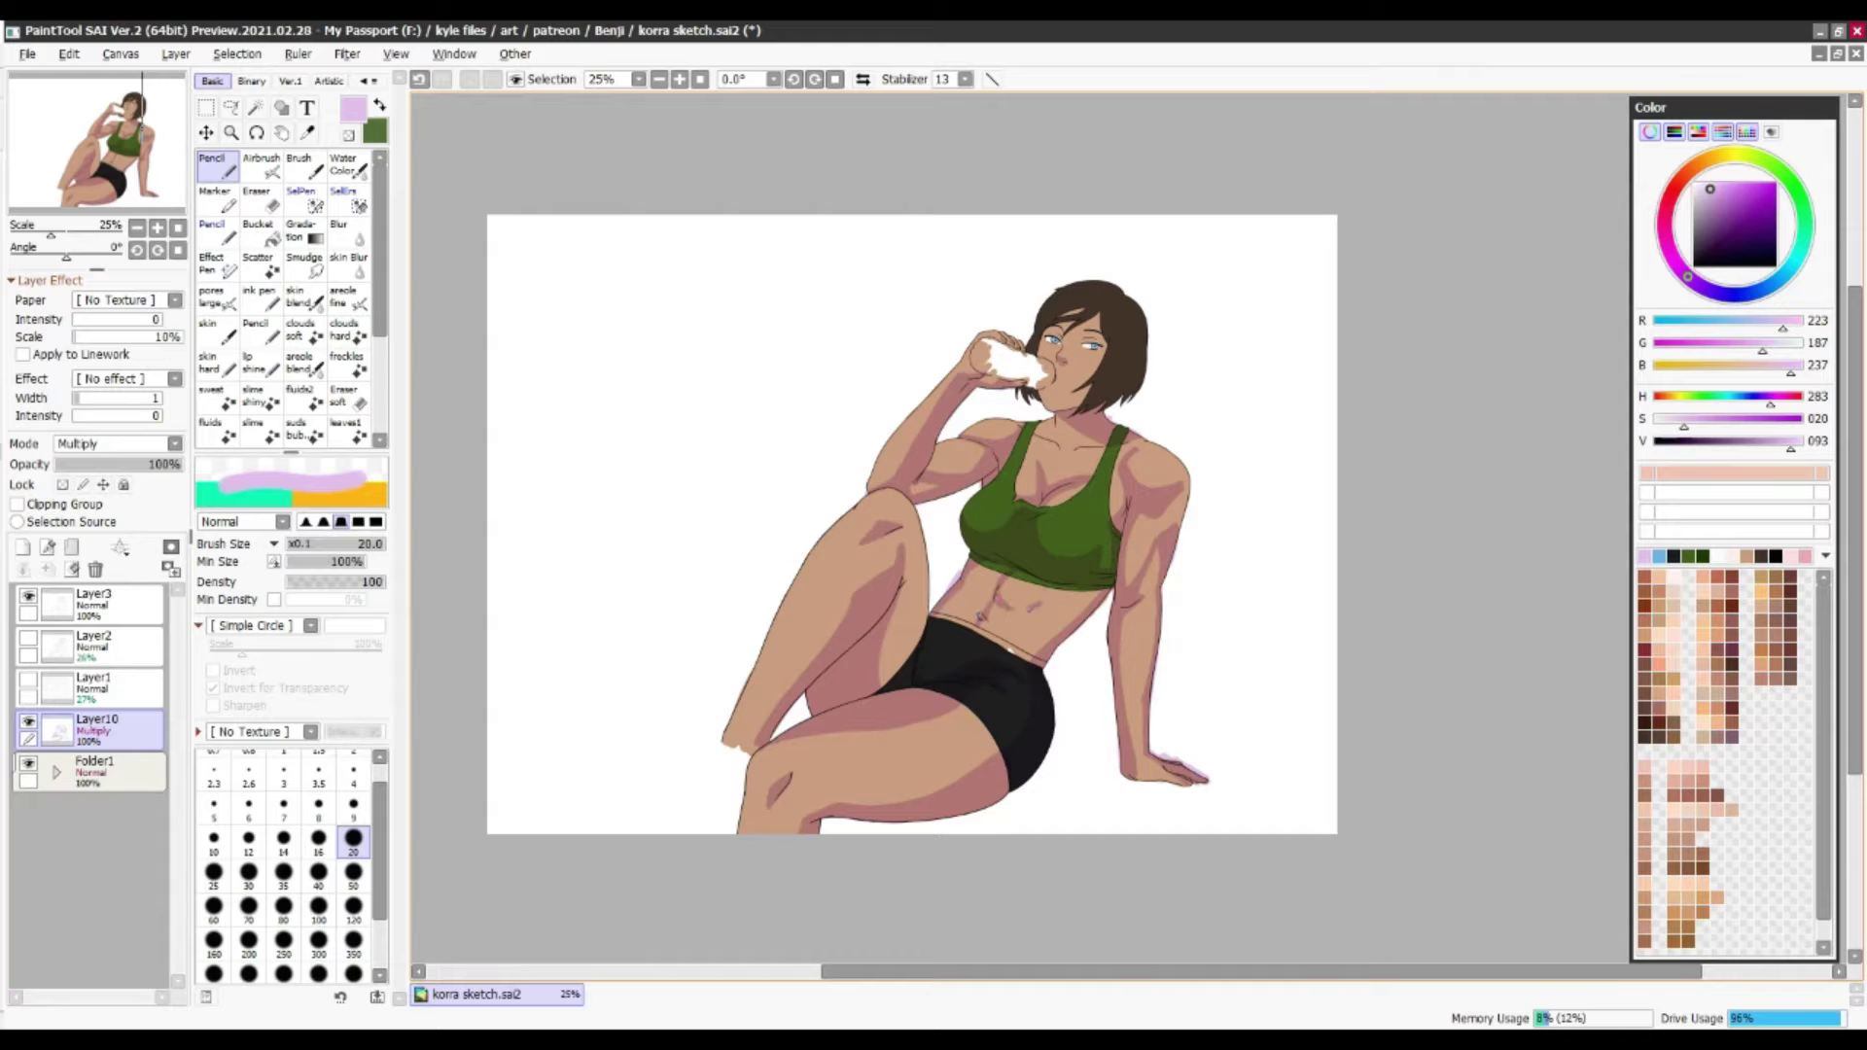
pyautogui.hotkey('ctrl', 'z')
pyautogui.moveTo(970, 585); pyautogui.dragTo(990, 602)
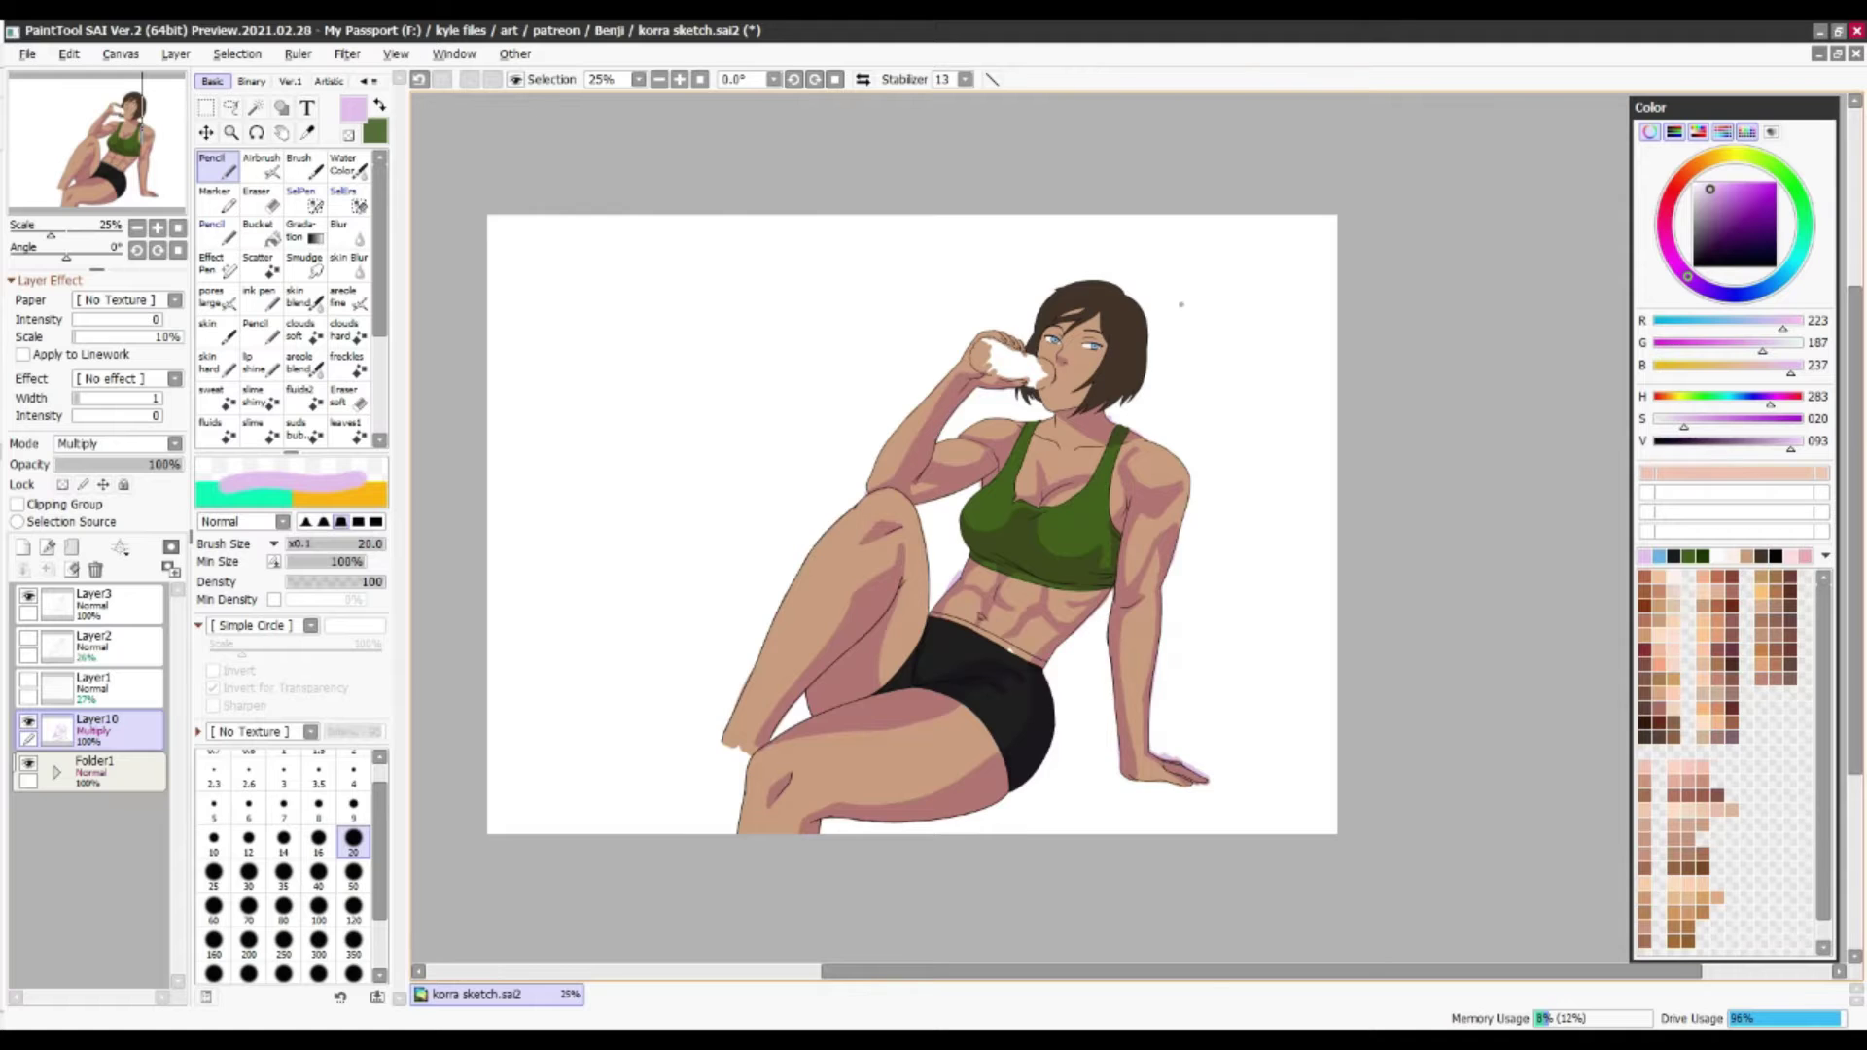
pyautogui.scroll(1, 1182, 305)
pyautogui.press('[')
pyautogui.press('[')
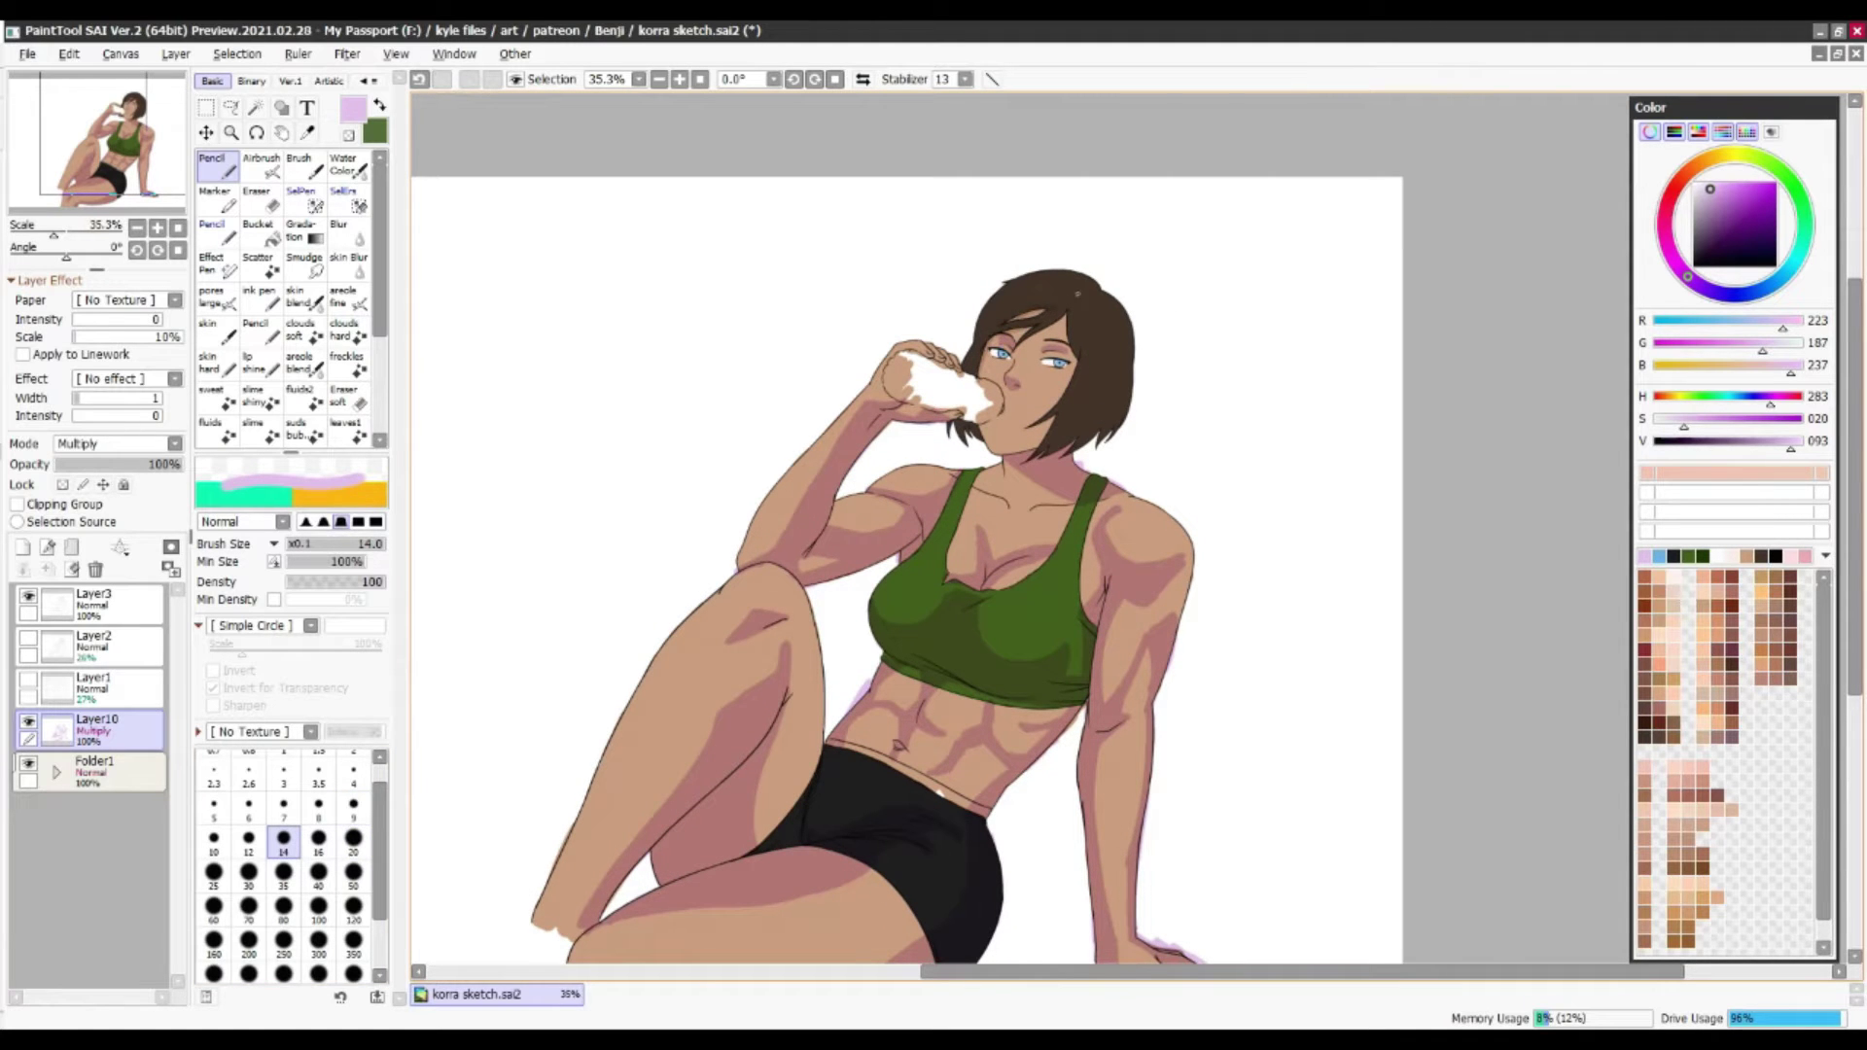
pyautogui.press('e')
pyautogui.press('n')
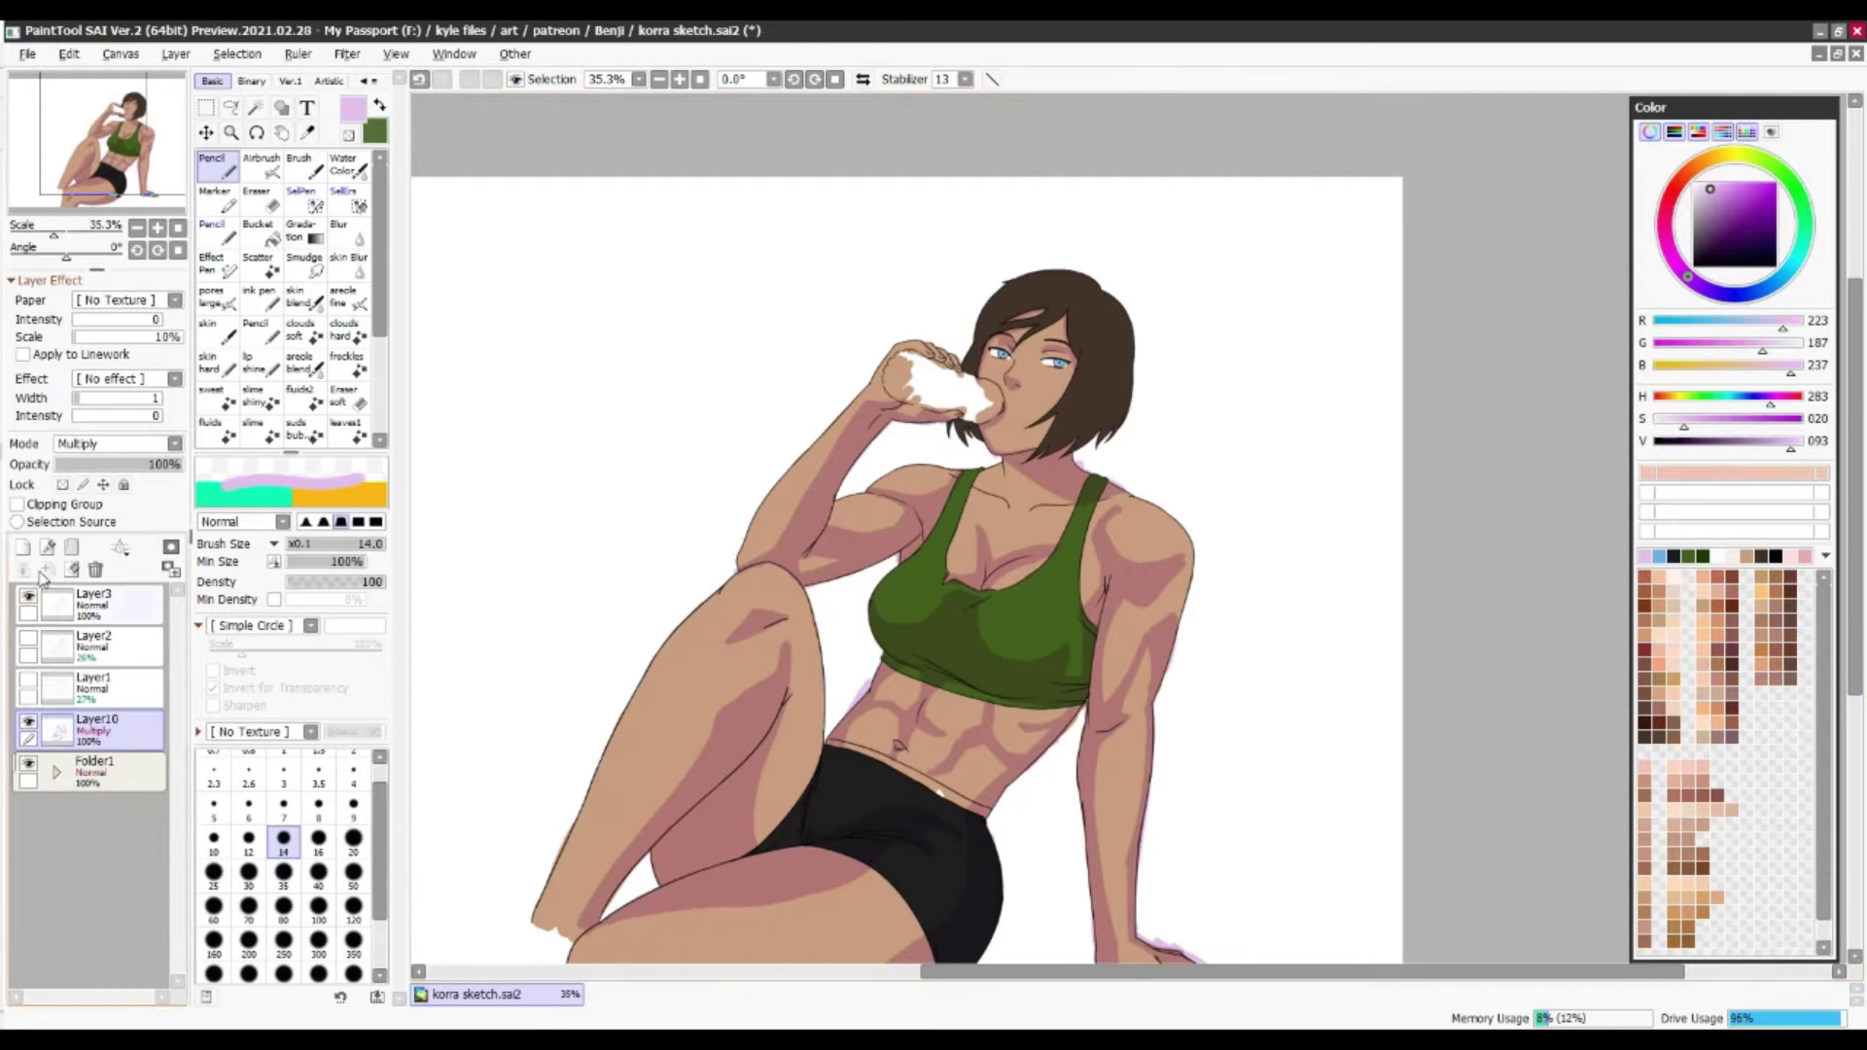
# Airbrush a shoulder glow, then blend the chest's multiply shading with a size 70 skin blur brush
pyautogui.press('v')
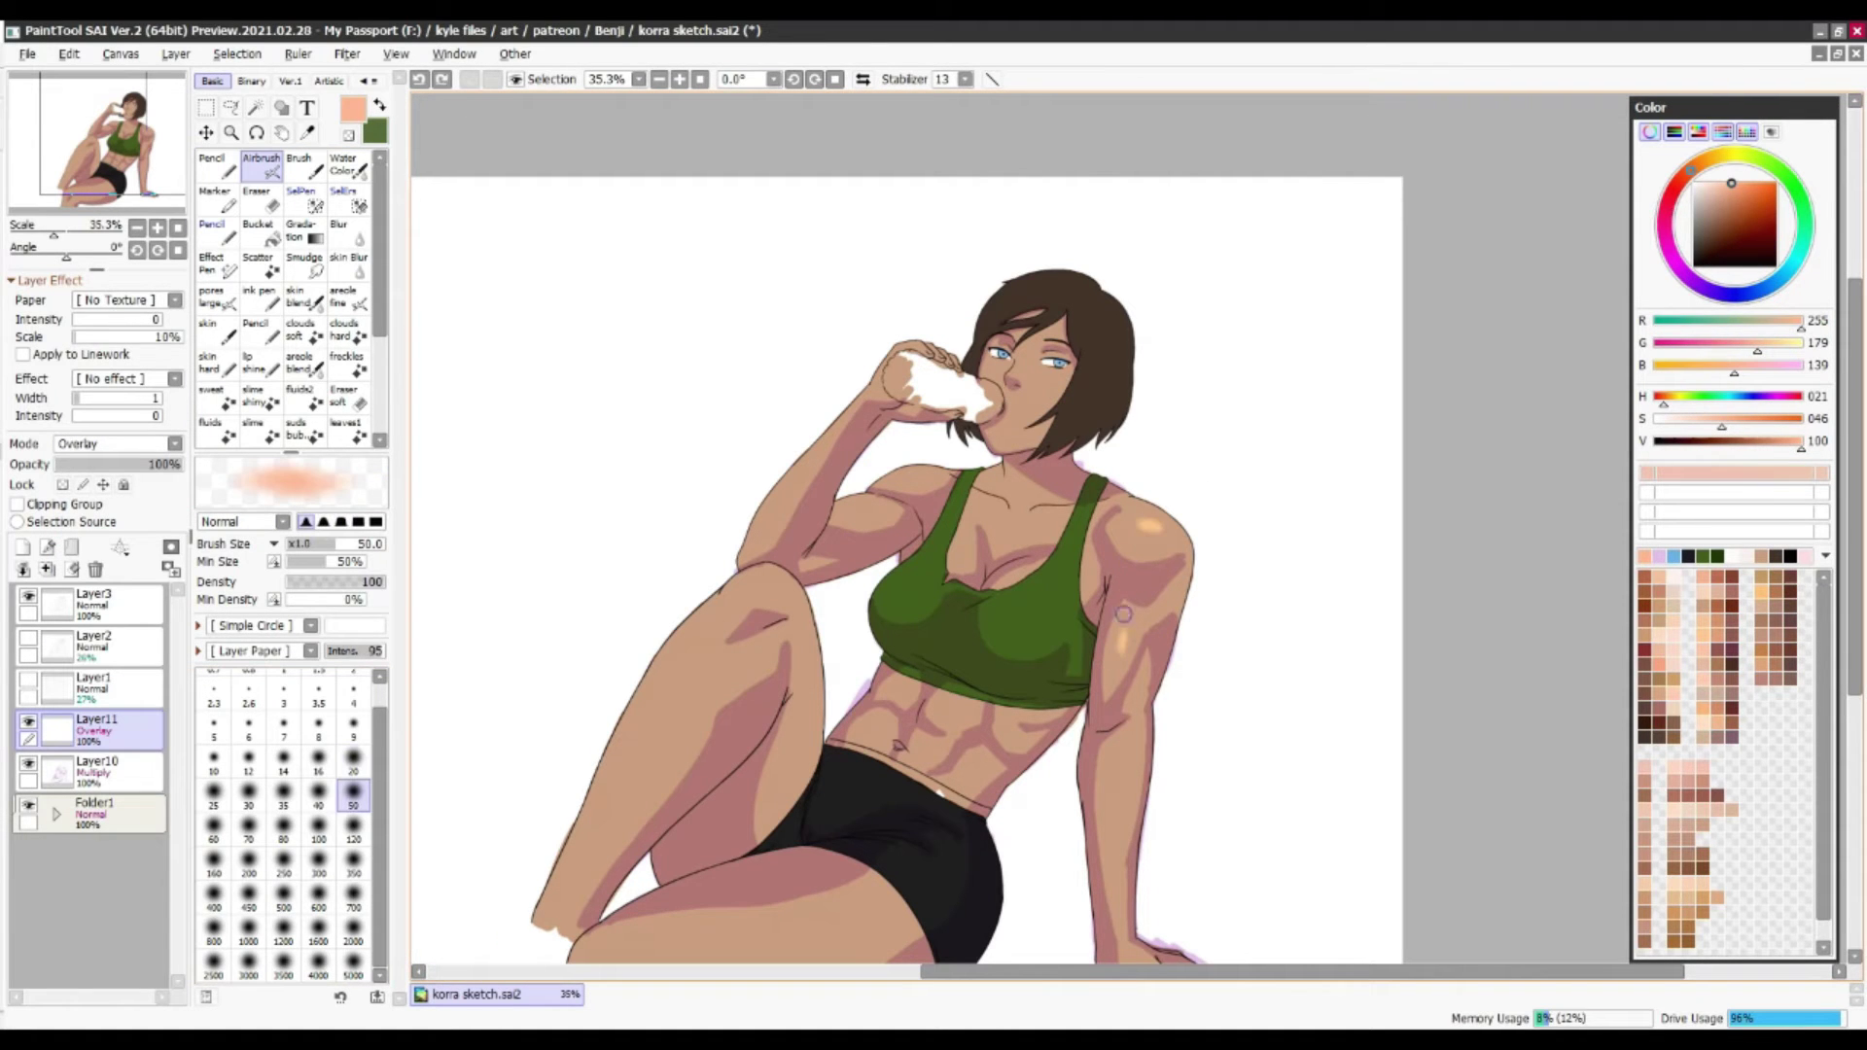
pyautogui.hotkey('ctrl', 'Down')
pyautogui.press('b')
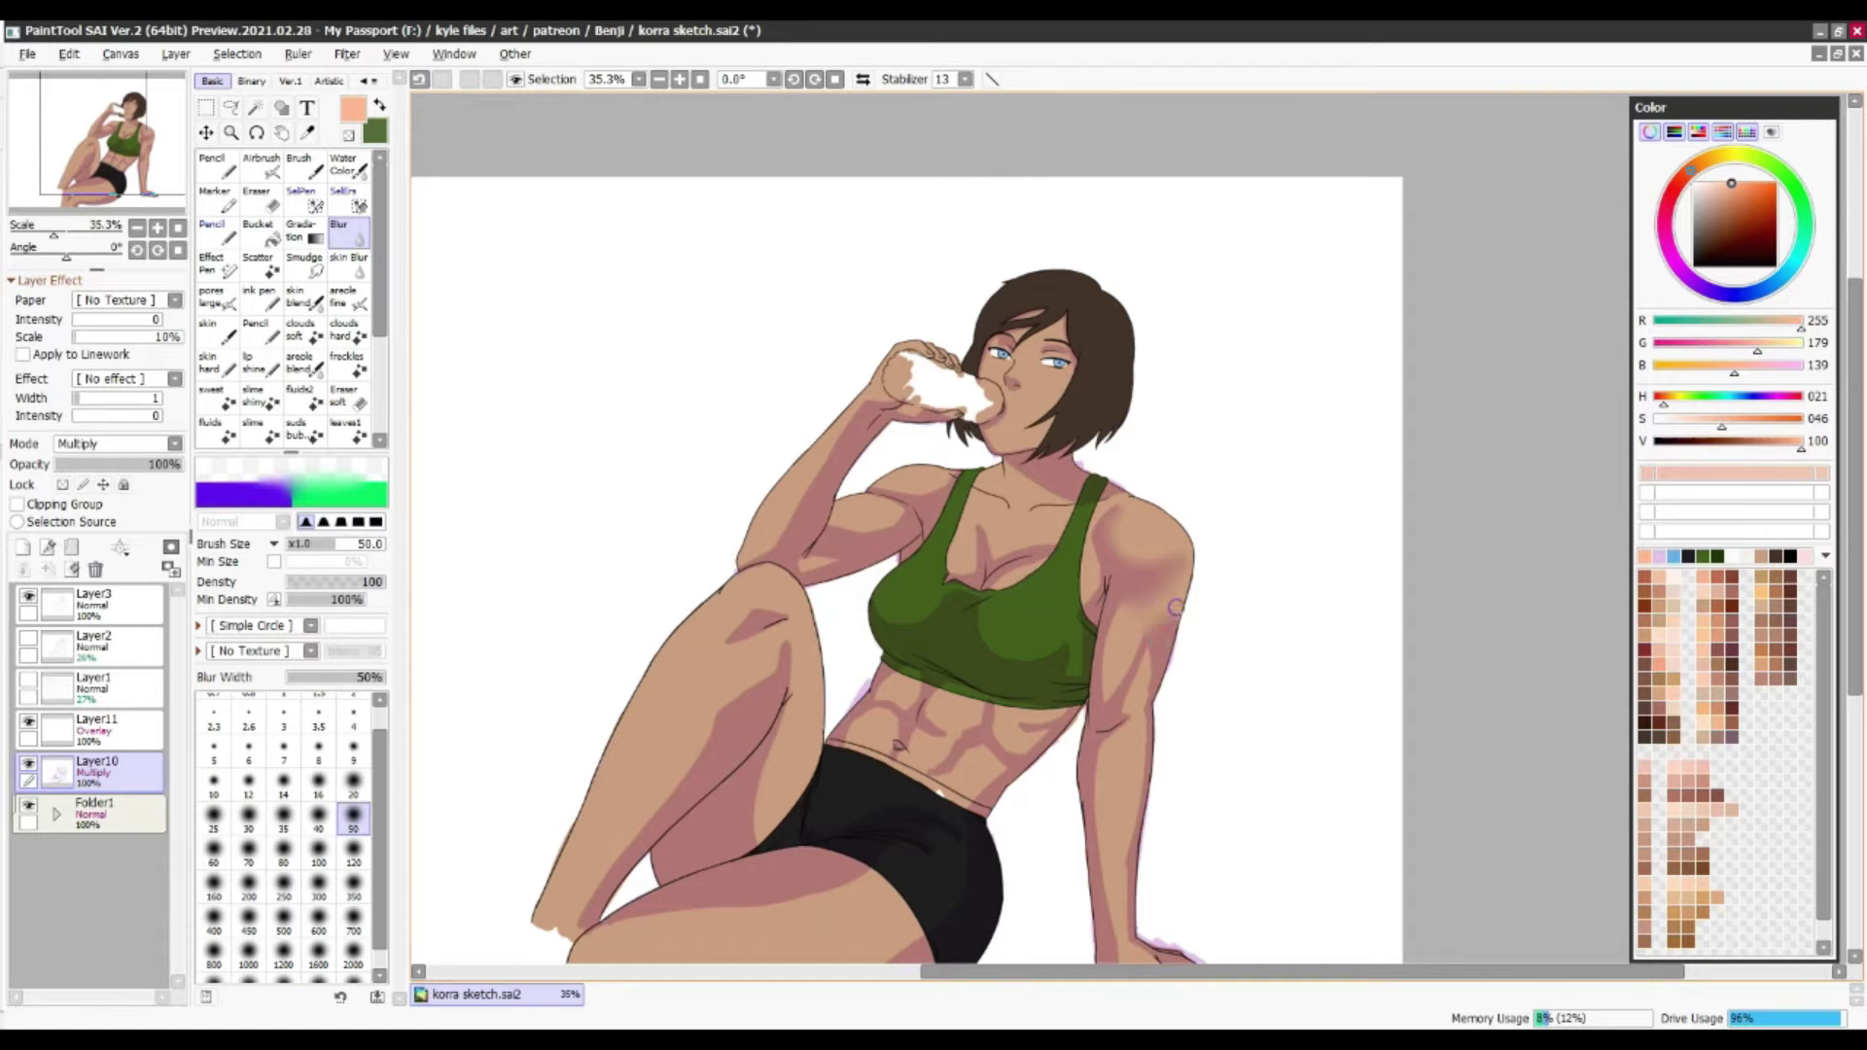
pyautogui.press('b')
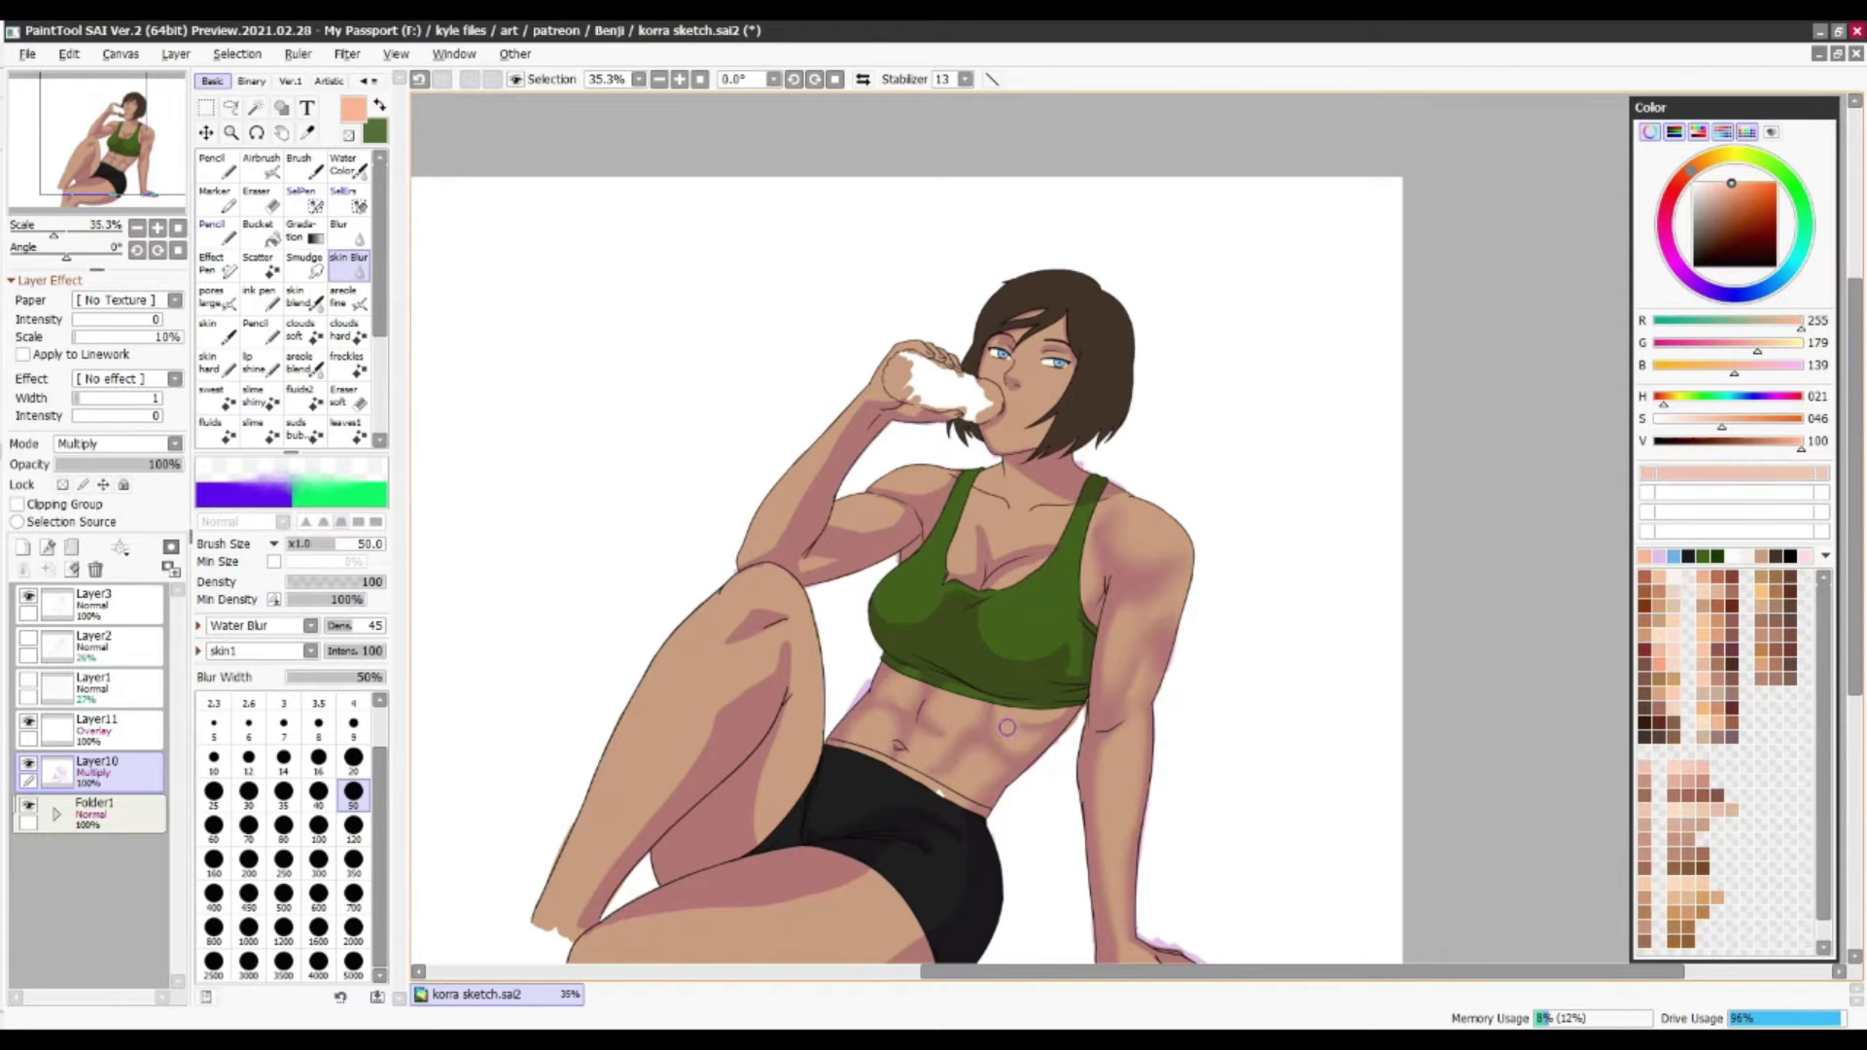
pyautogui.scroll(-1, 1532, 410)
pyautogui.press(']')
pyautogui.press(']')
pyautogui.press(']')
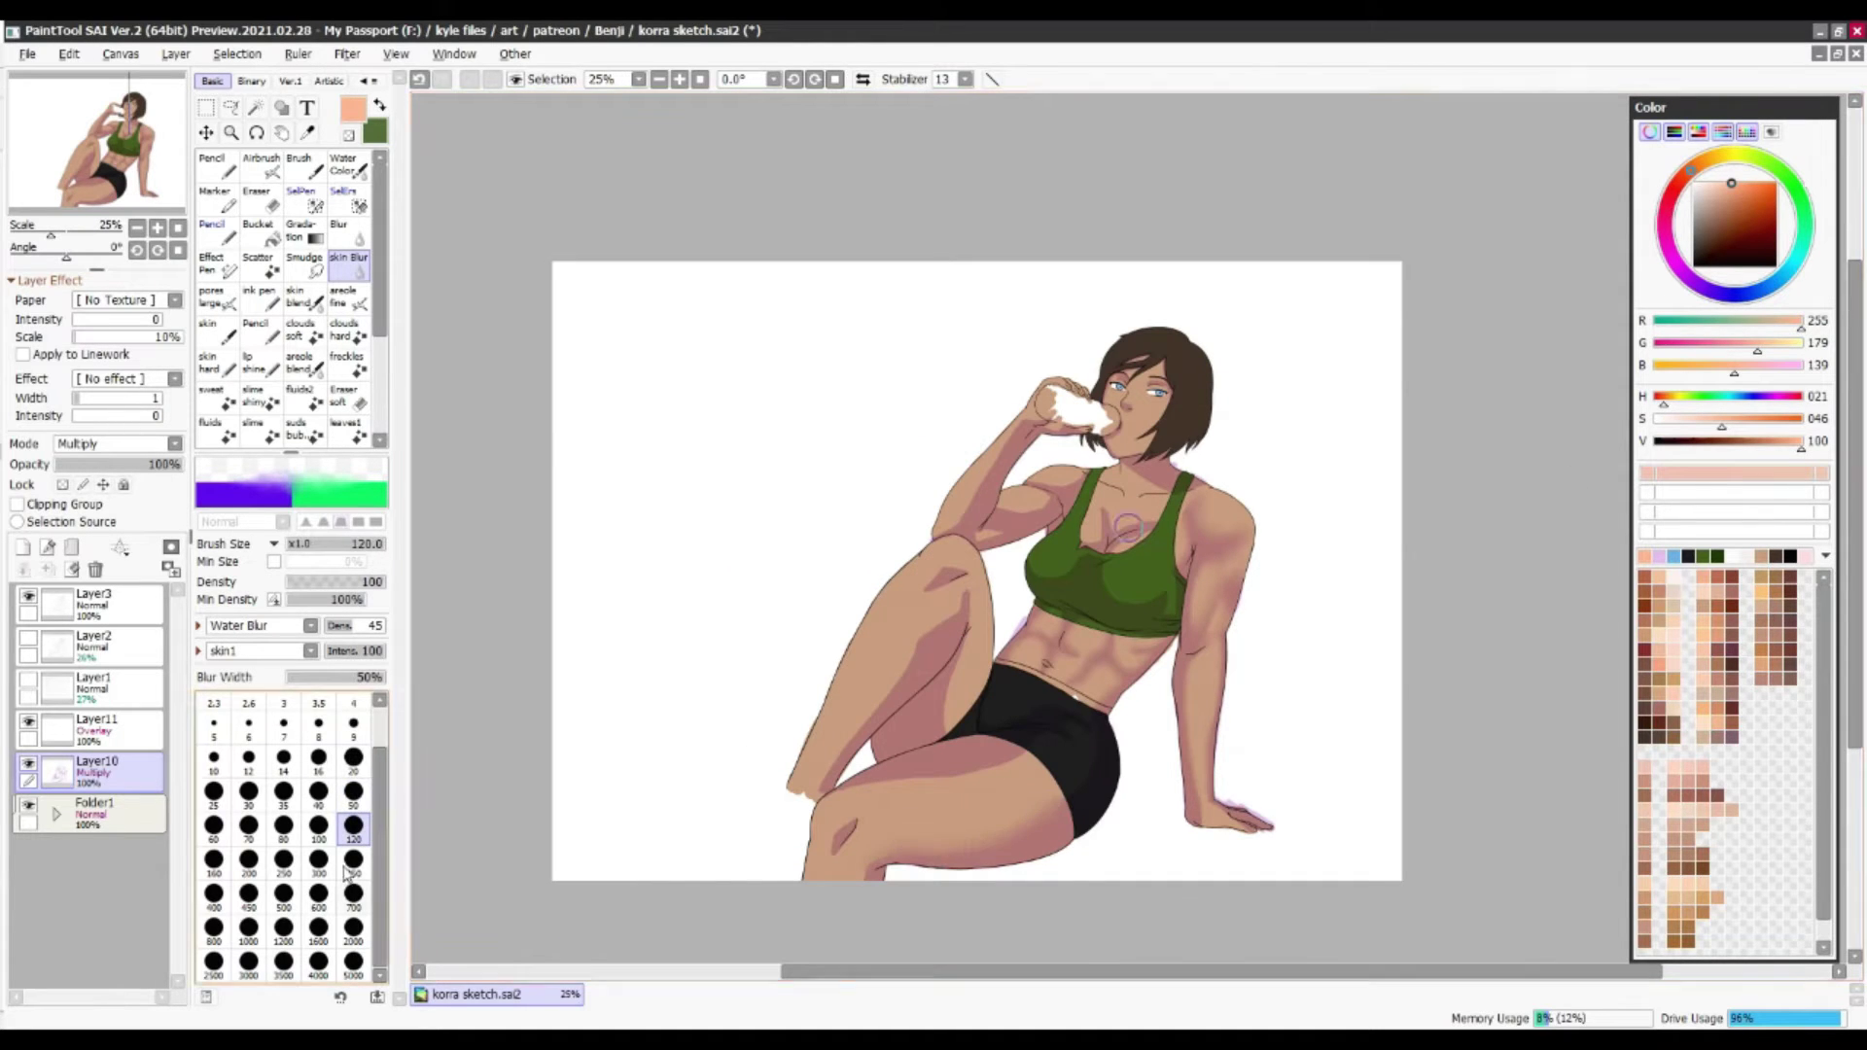
pyautogui.press('[')
pyautogui.press('[')
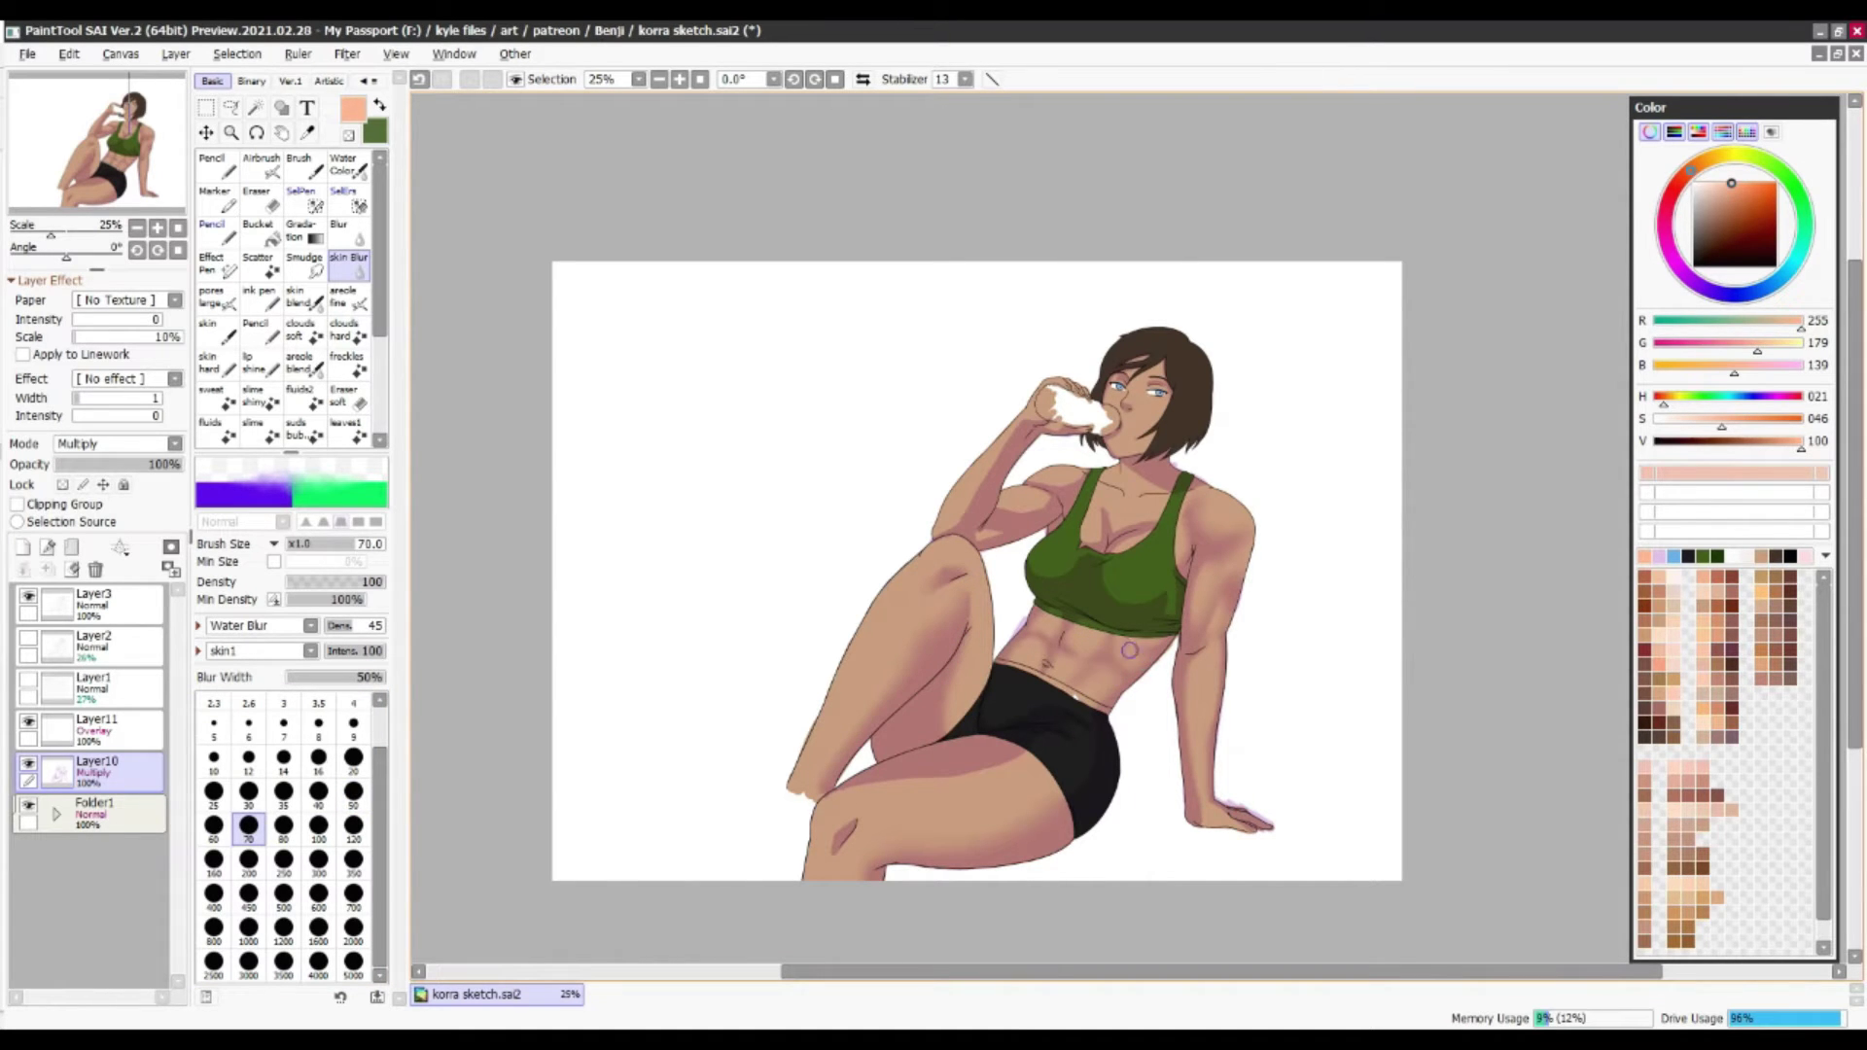
pyautogui.moveTo(1094, 509); pyautogui.dragTo(1121, 532)
pyautogui.press('[')
pyautogui.press('[')
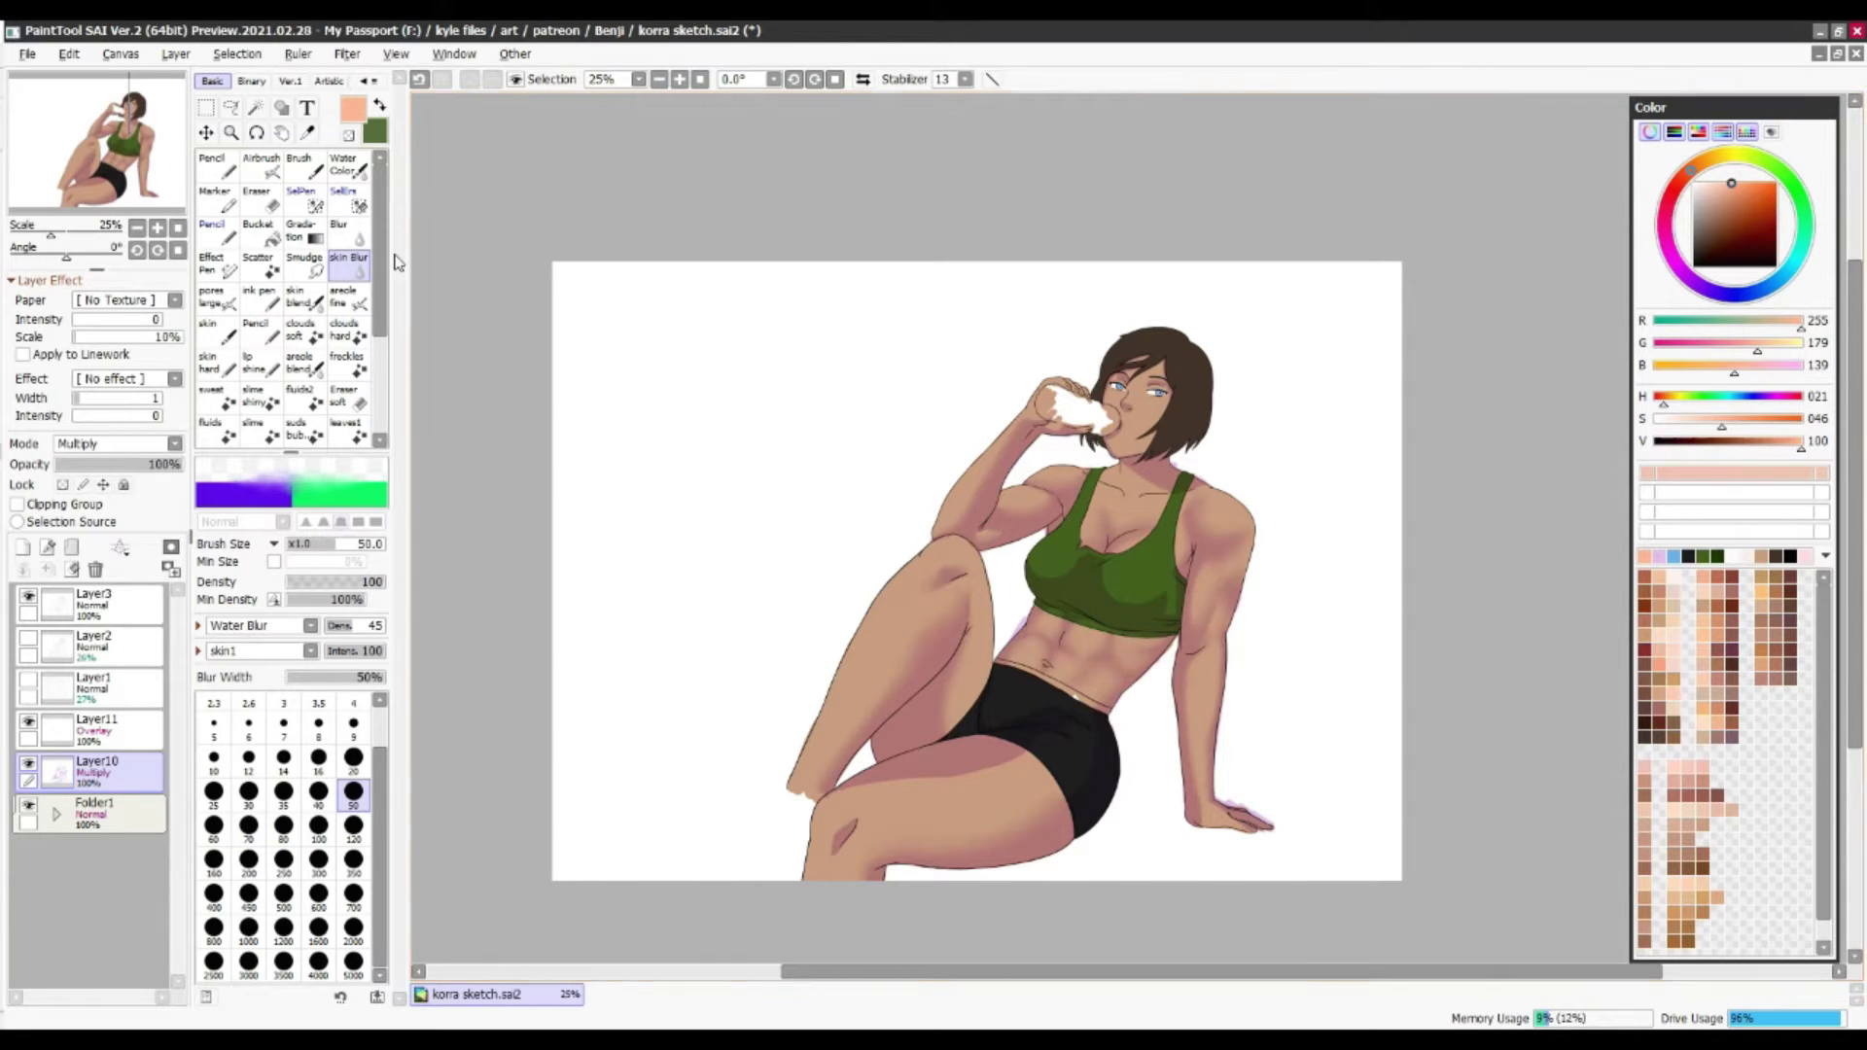
pyautogui.press('b')
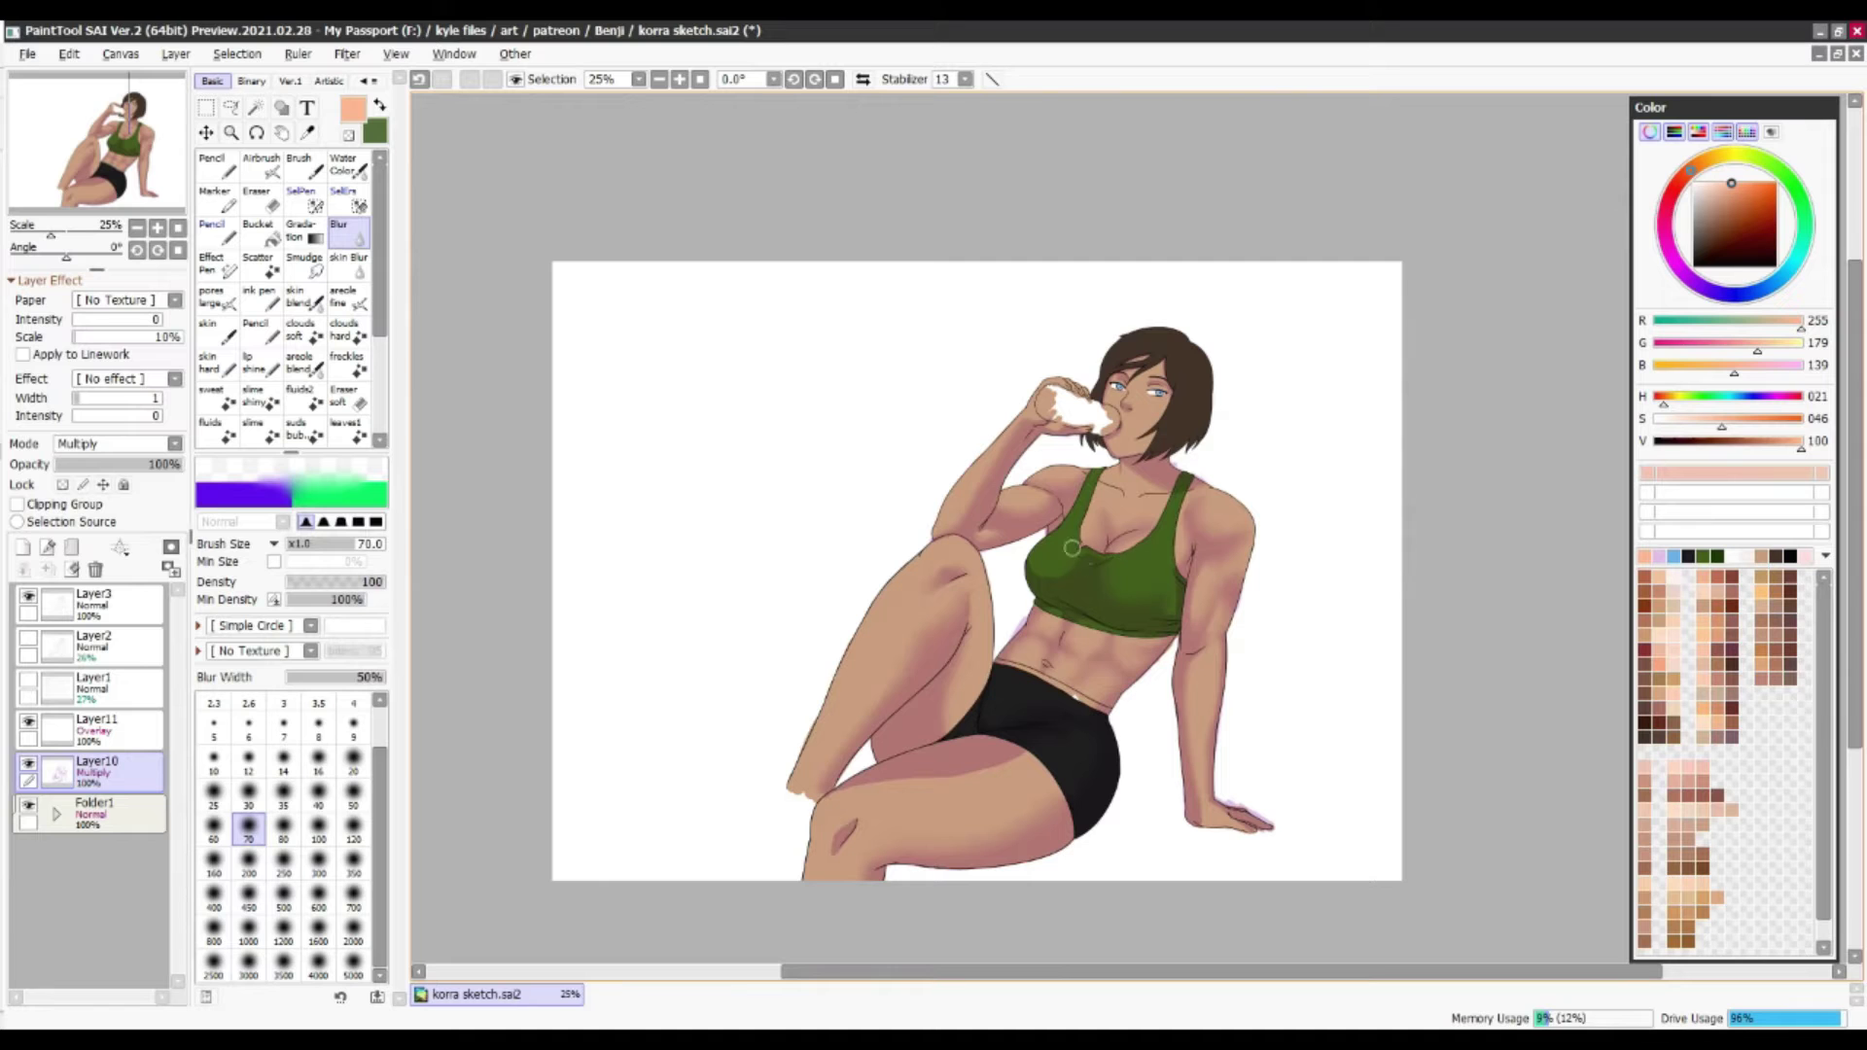
# Apply a +3 Hue/Saturation hue shift, then add new Layer12 above the shading layer
pyautogui.click(347, 54)
pyautogui.click(379, 76)
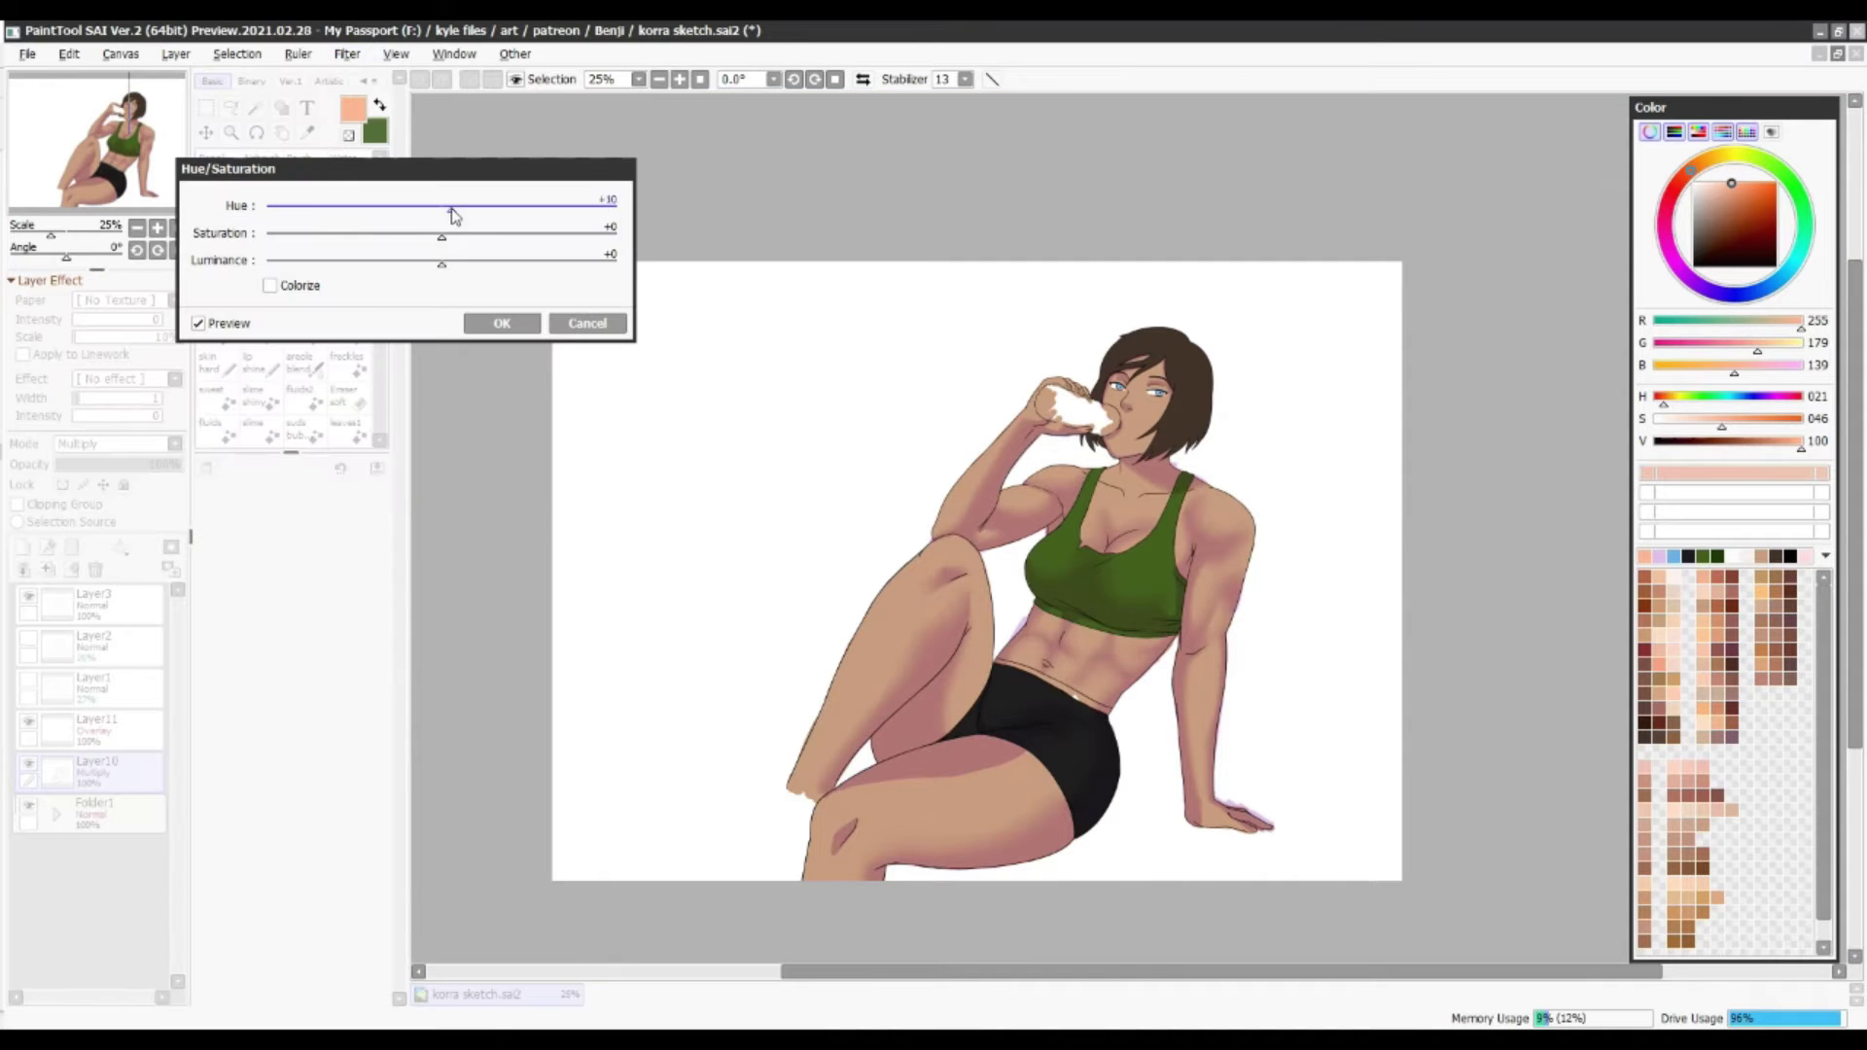
pyautogui.click(444, 209)
pyautogui.click(501, 323)
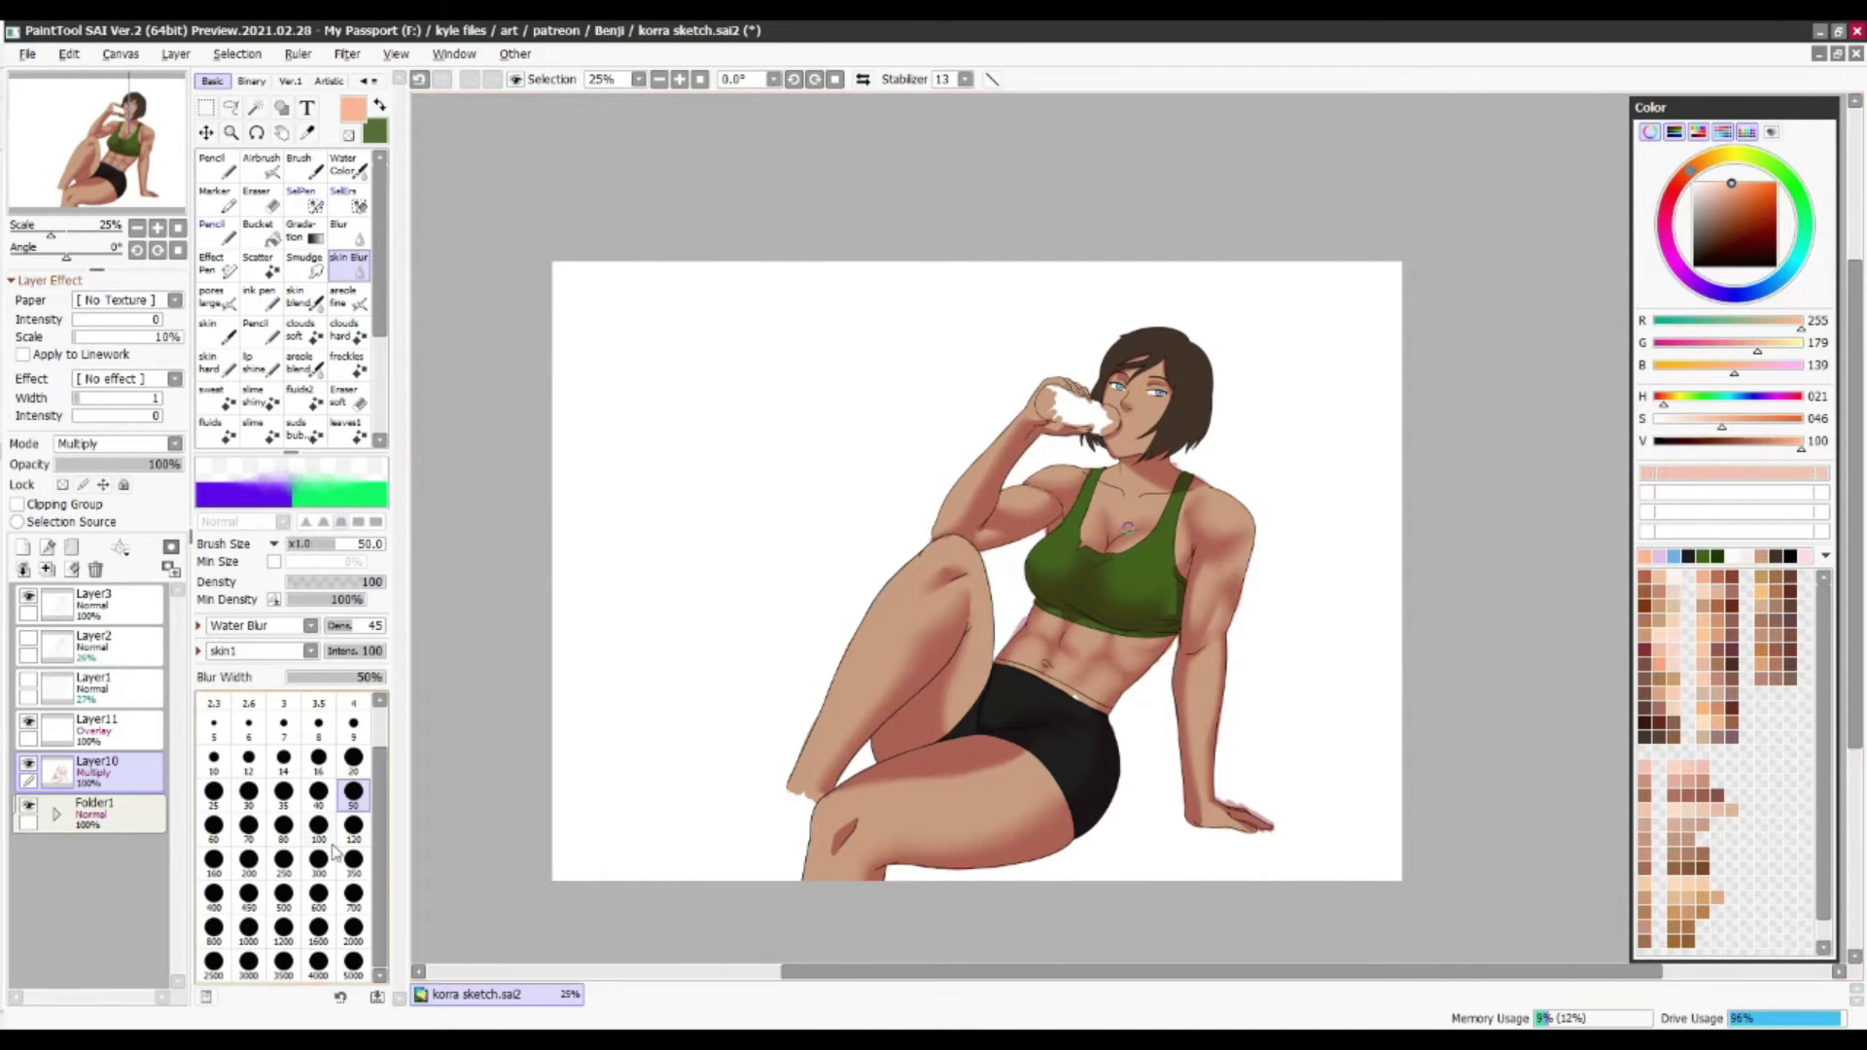
pyautogui.hotkey('ctrl', 'shift', 'n')
# Paint faint dark brown shading on the top below the chest with a size-20 brush
pyautogui.press('b')
pyautogui.press('n')
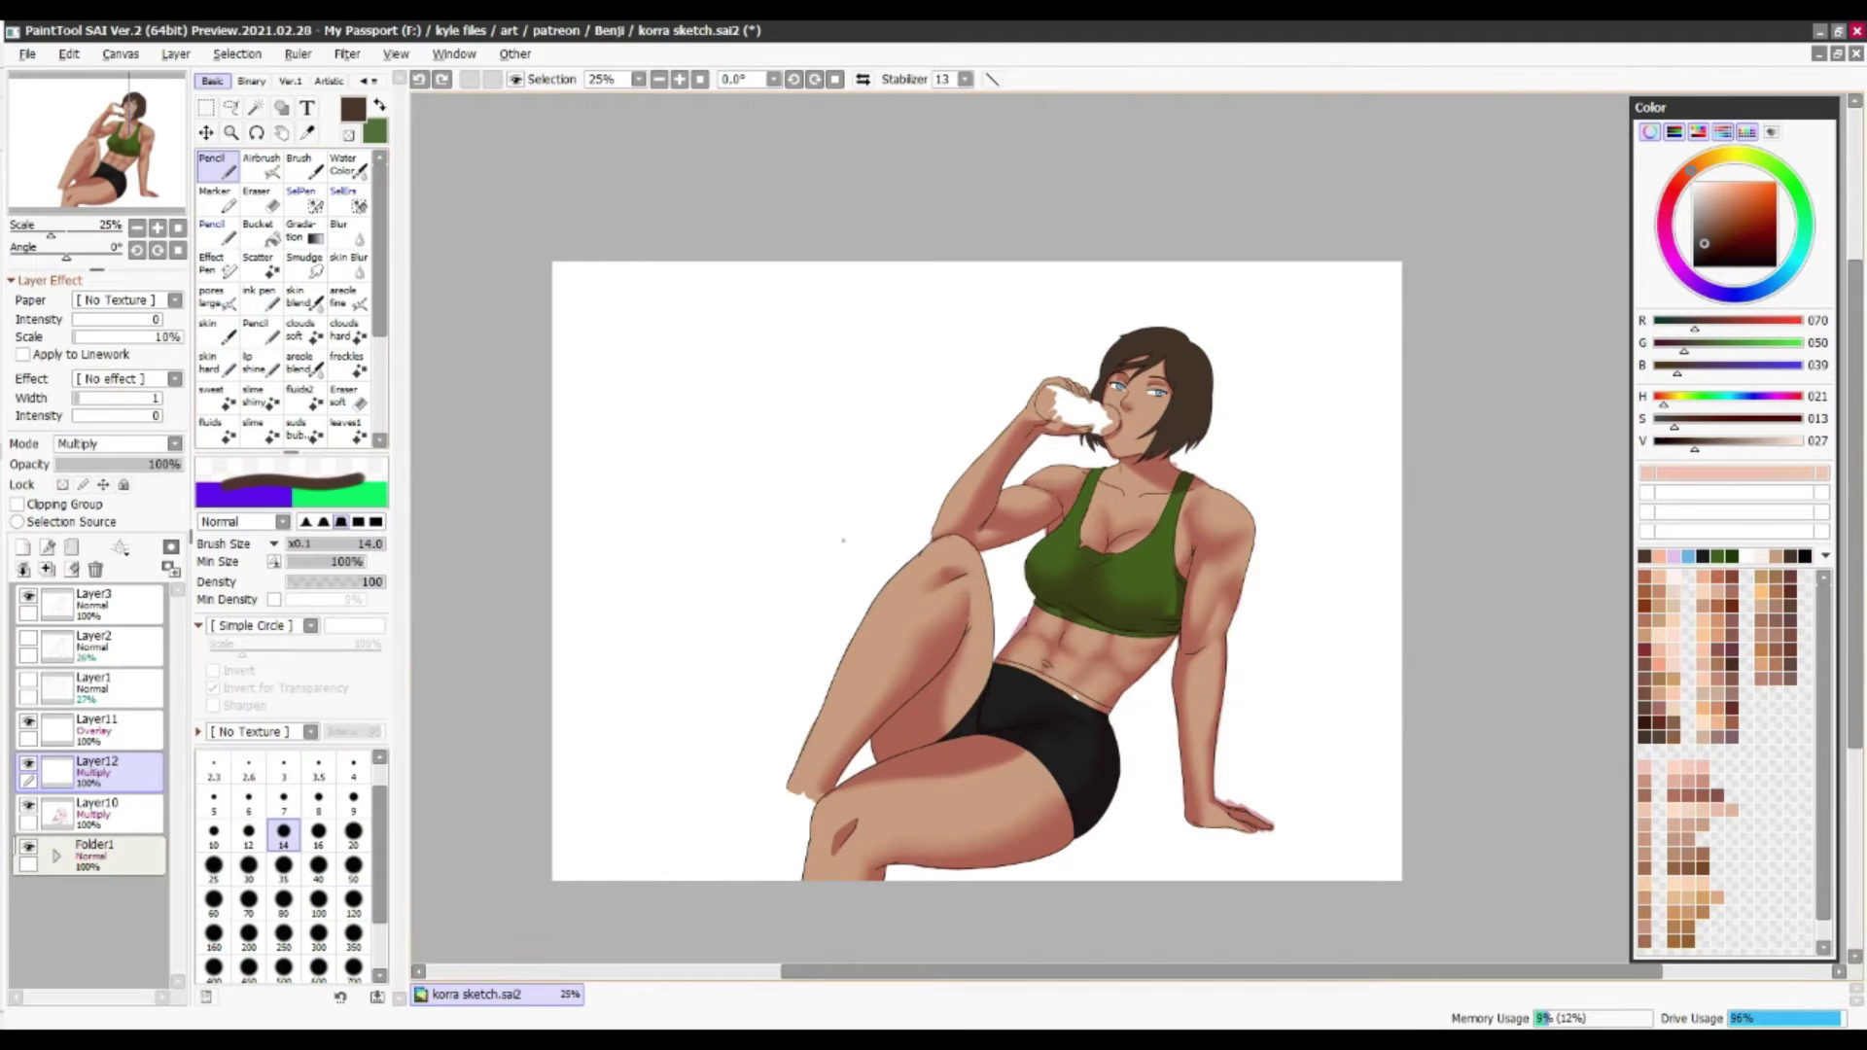
pyautogui.press(']')
pyautogui.press(']')
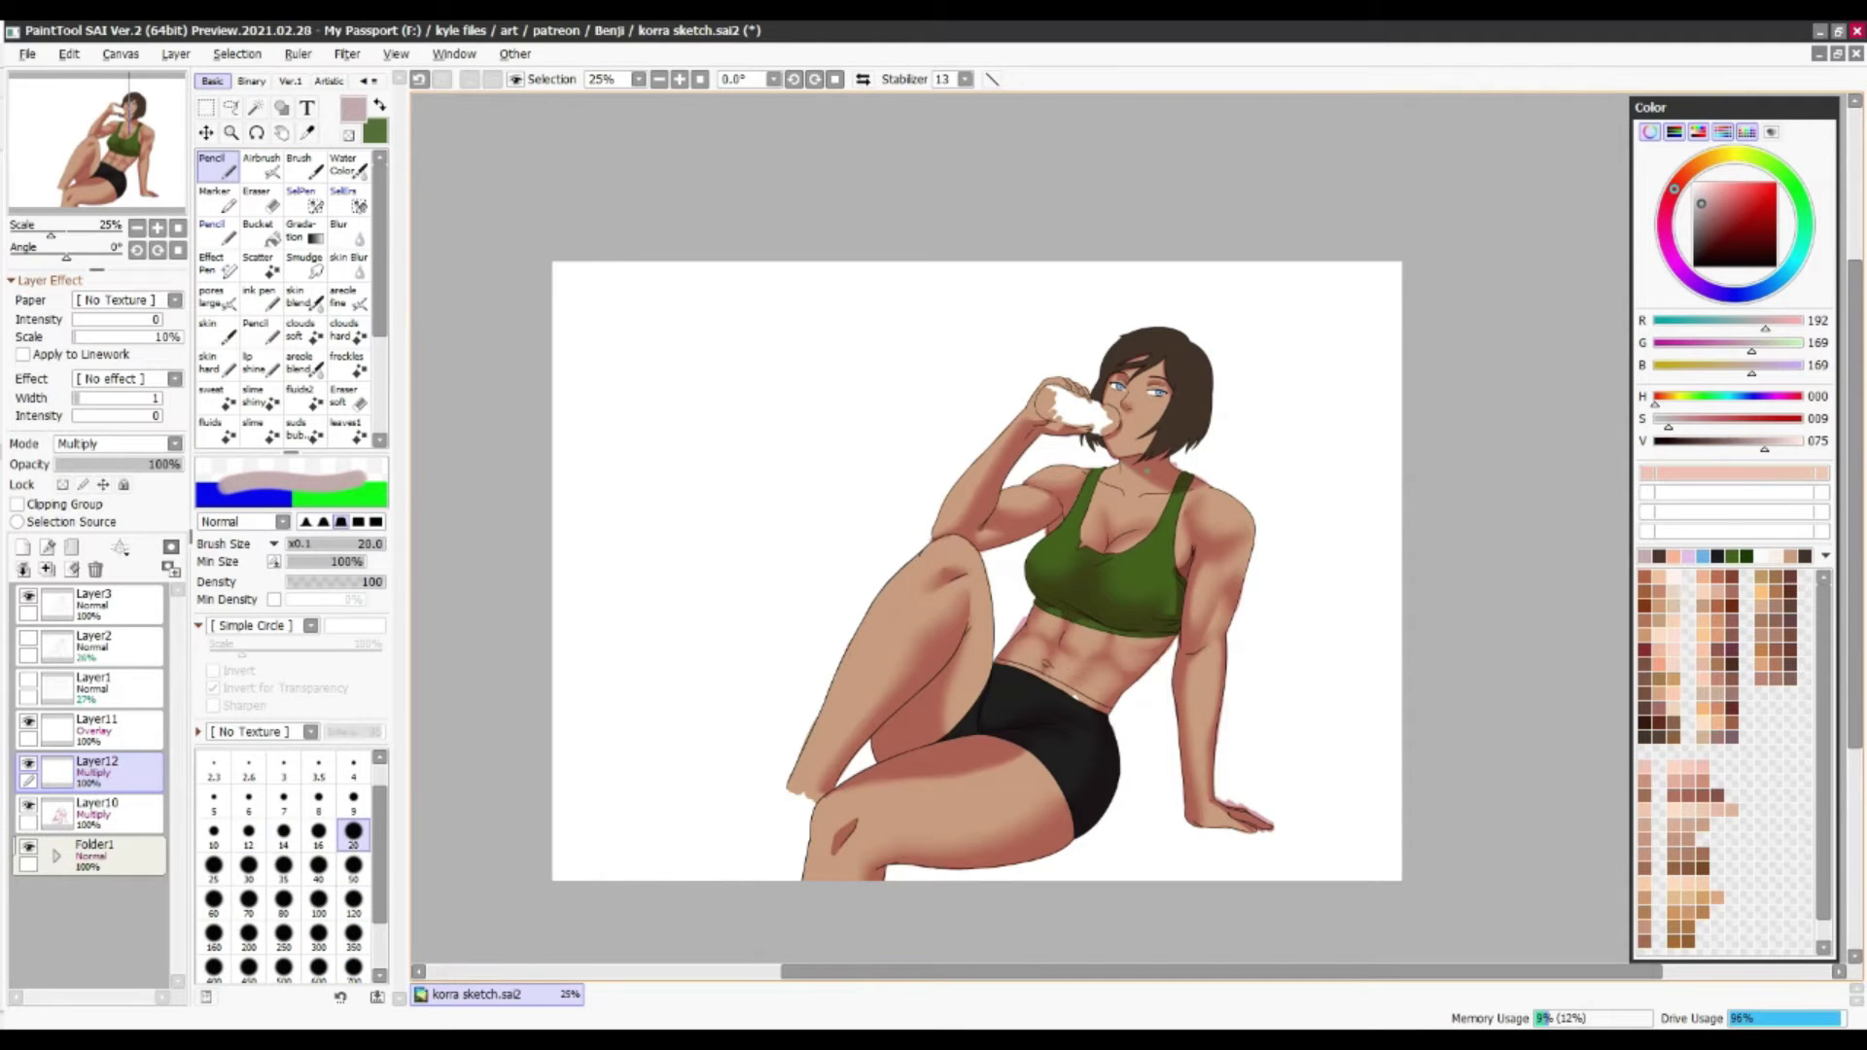
pyautogui.moveTo(1134, 620); pyautogui.dragTo(1096, 575)
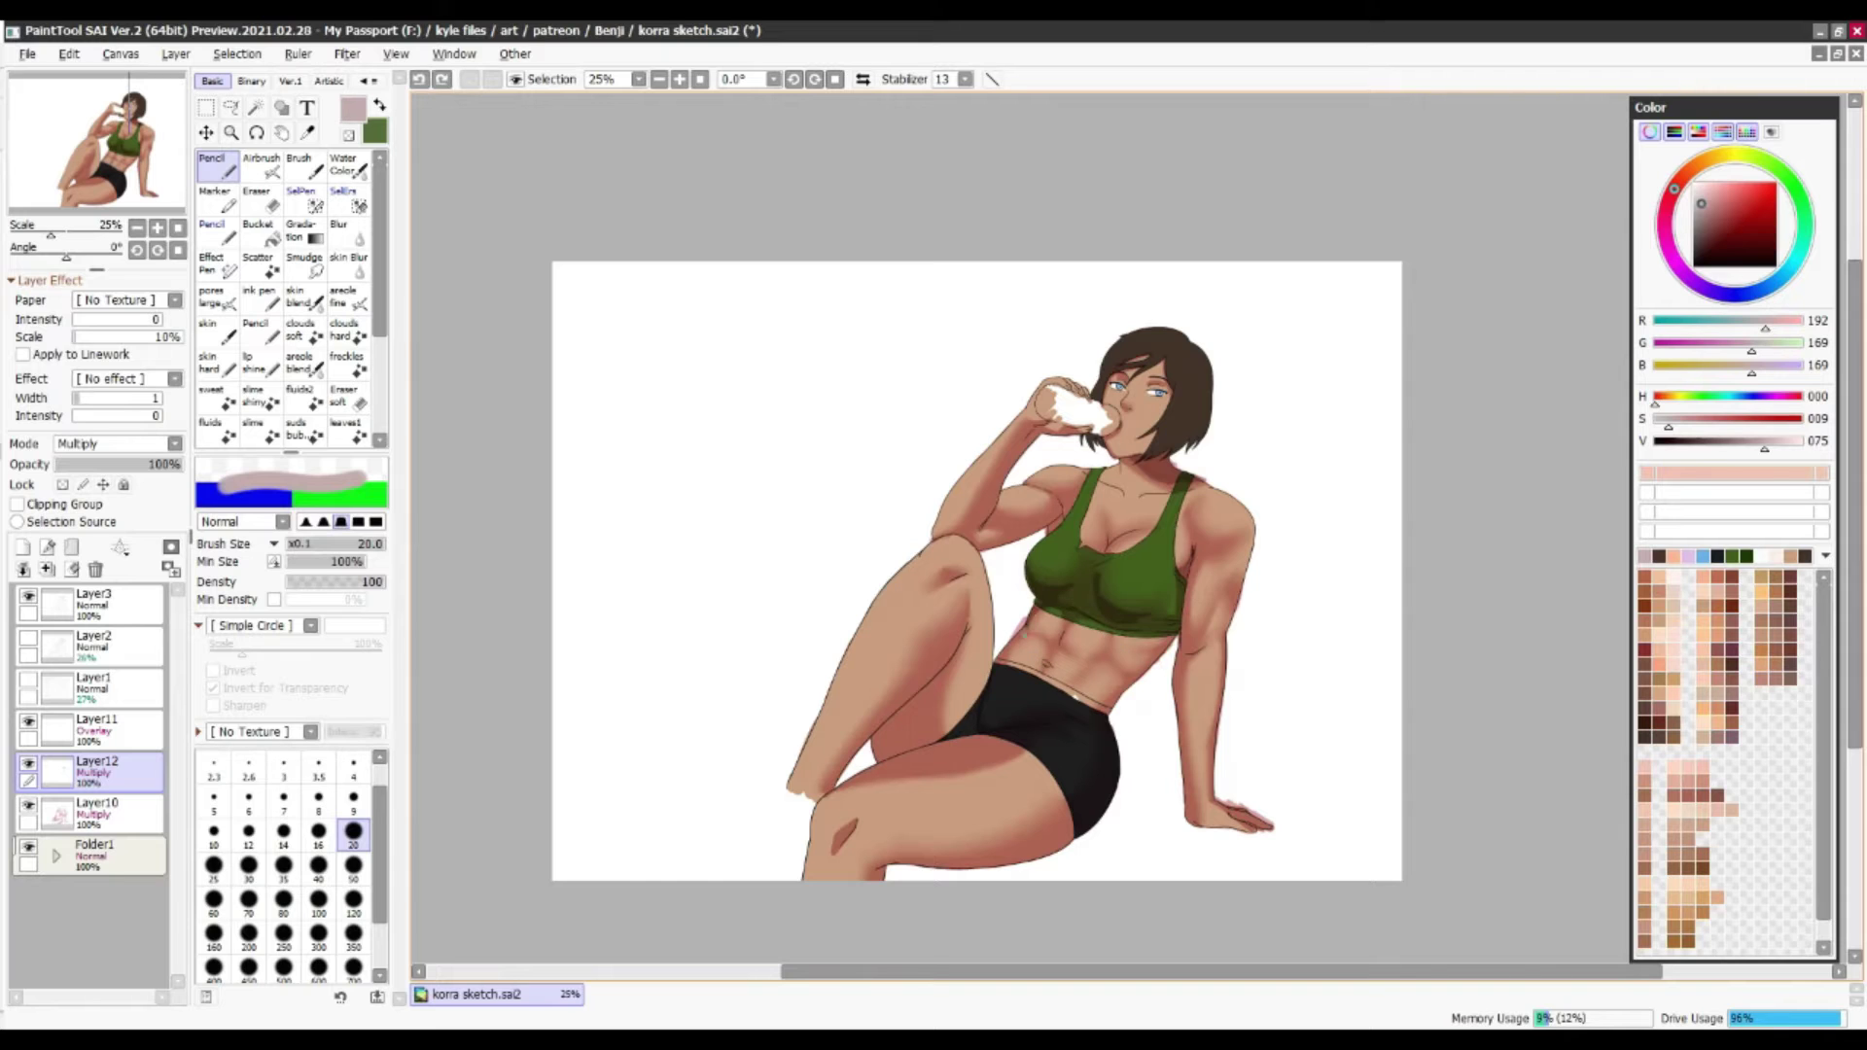
pyautogui.press('[')
pyautogui.press('[')
pyautogui.press('[')
pyautogui.press('[')
pyautogui.press('[')
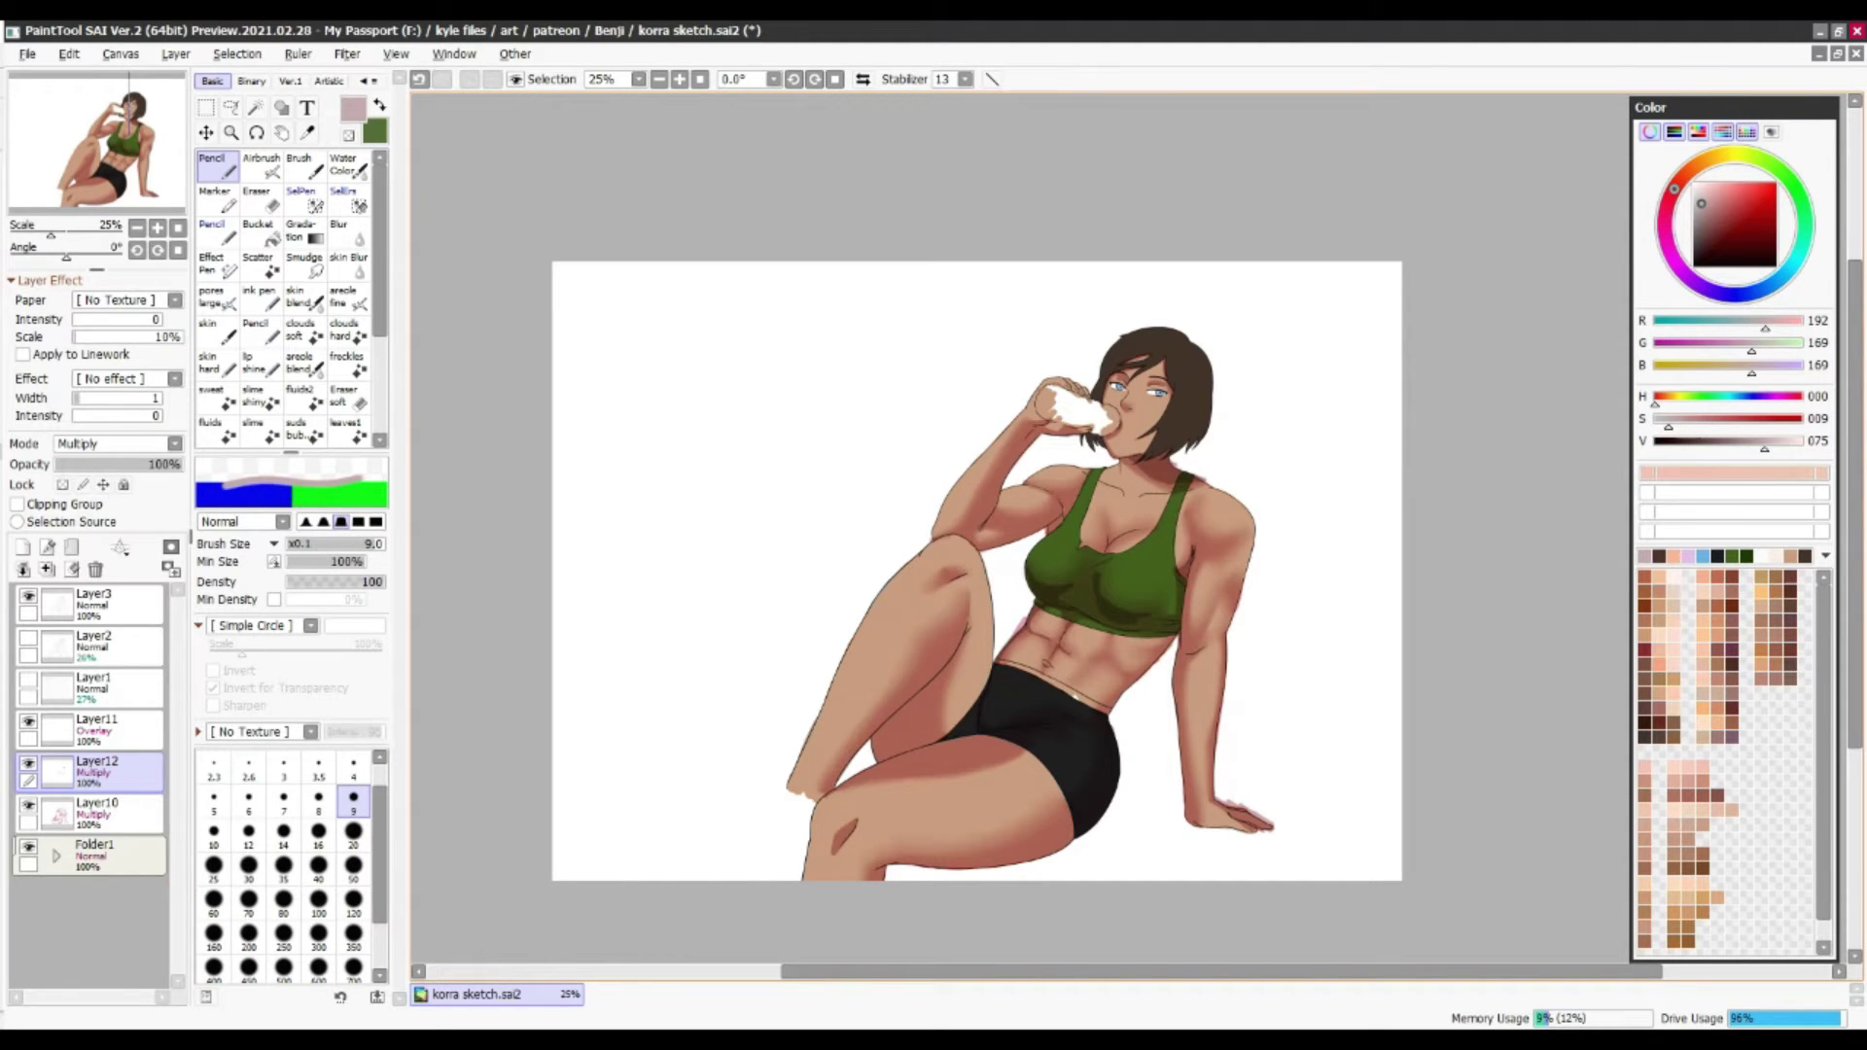
pyautogui.click(353, 831)
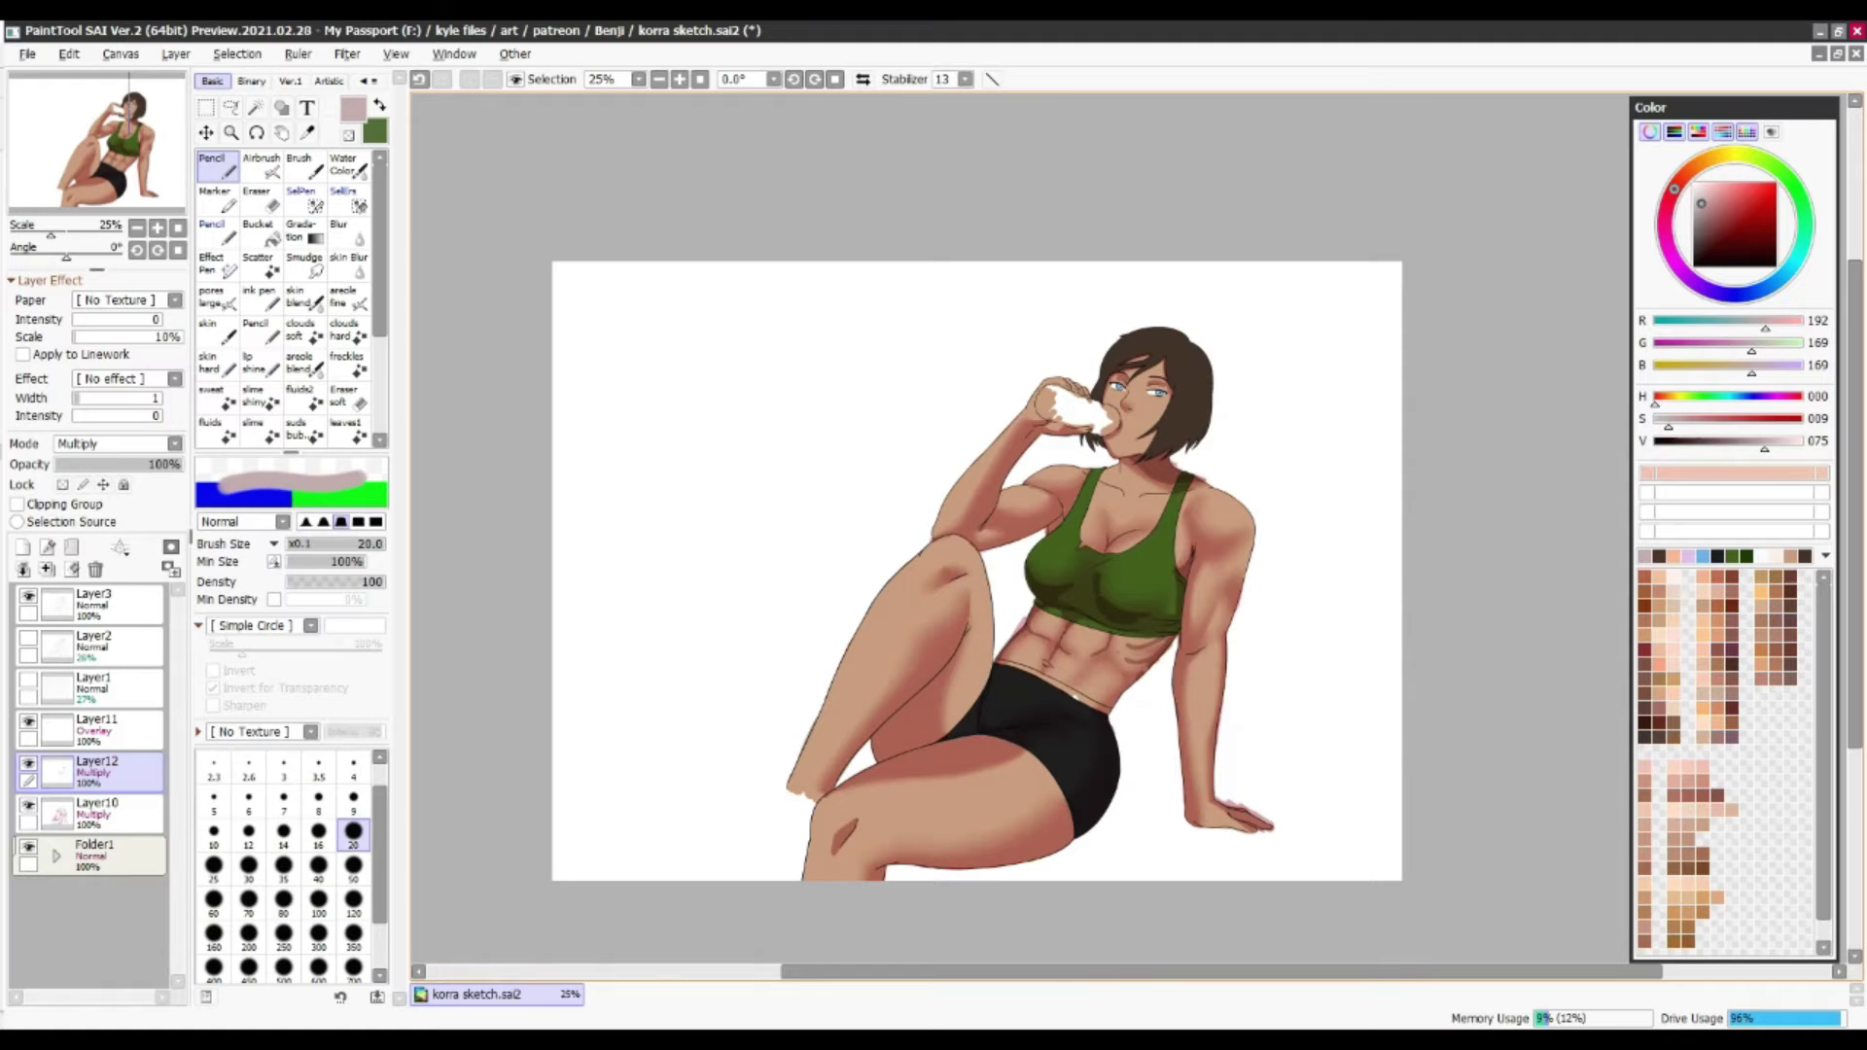
# Paint a dark shading stroke on the upper arm
pyautogui.click(348, 262)
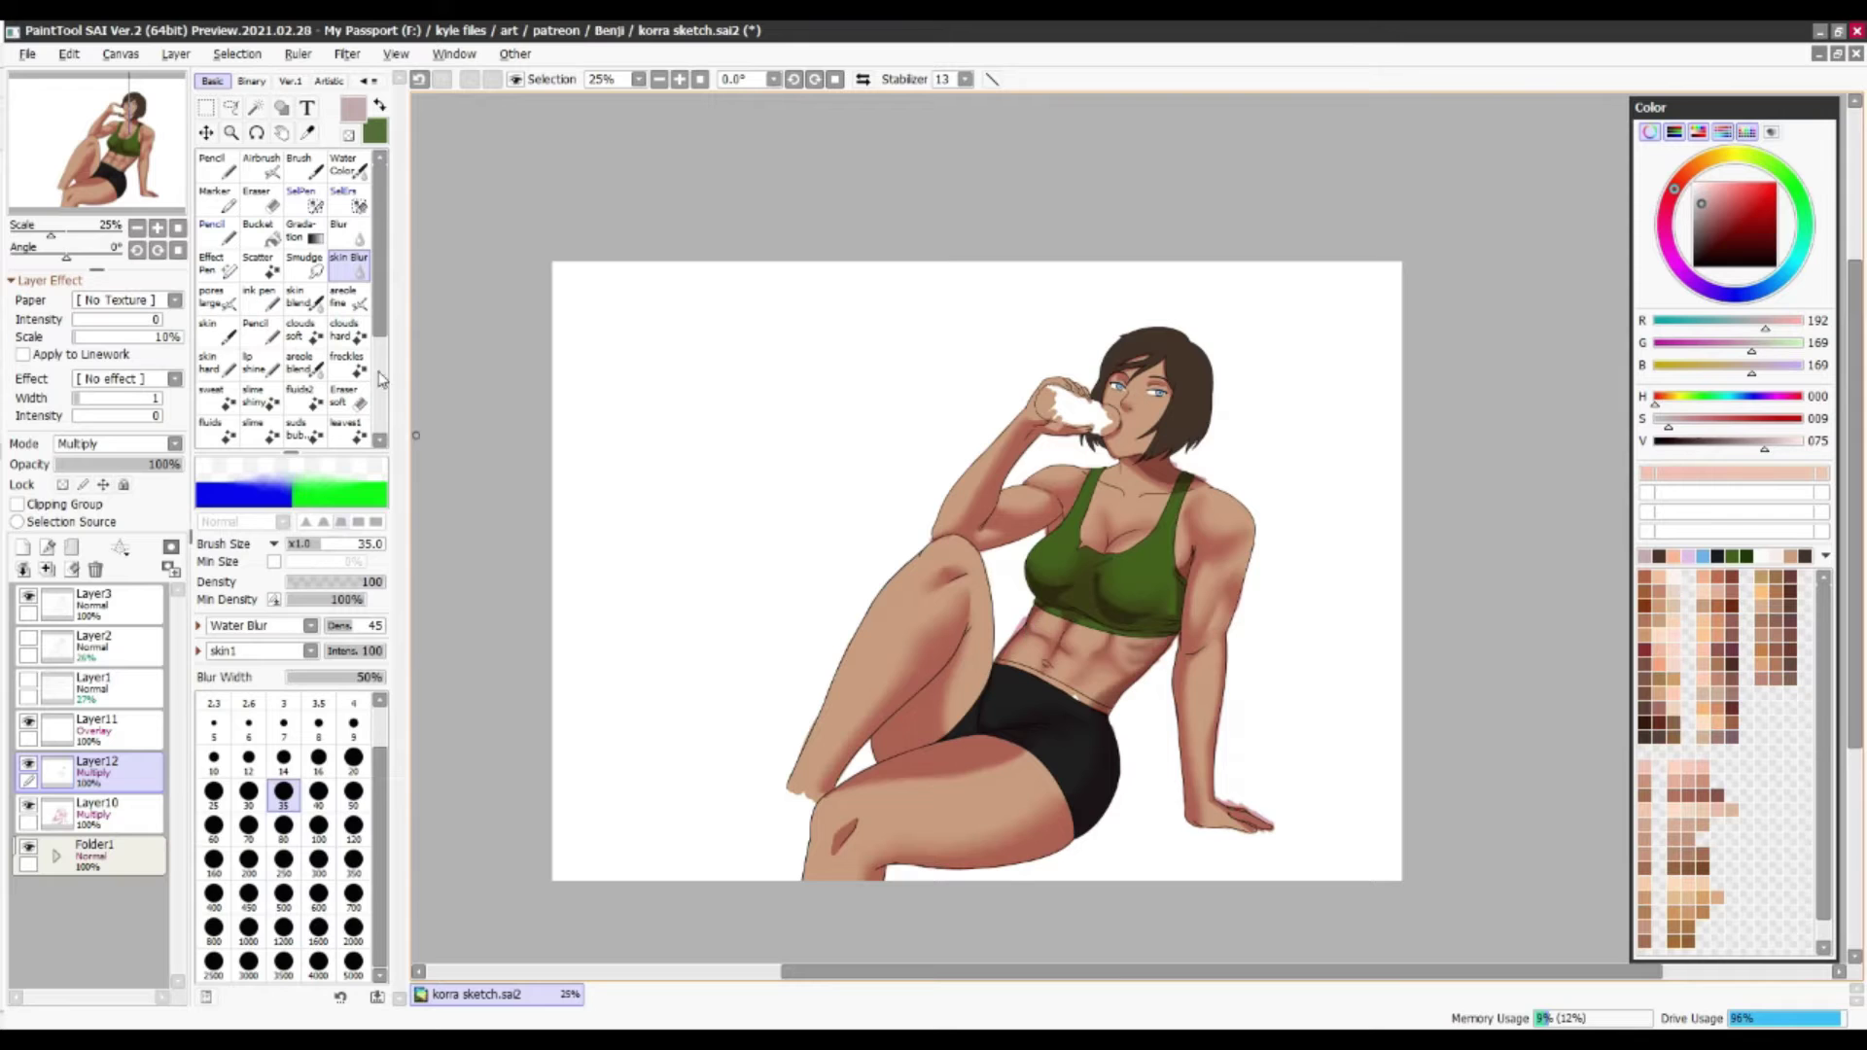
pyautogui.click(348, 233)
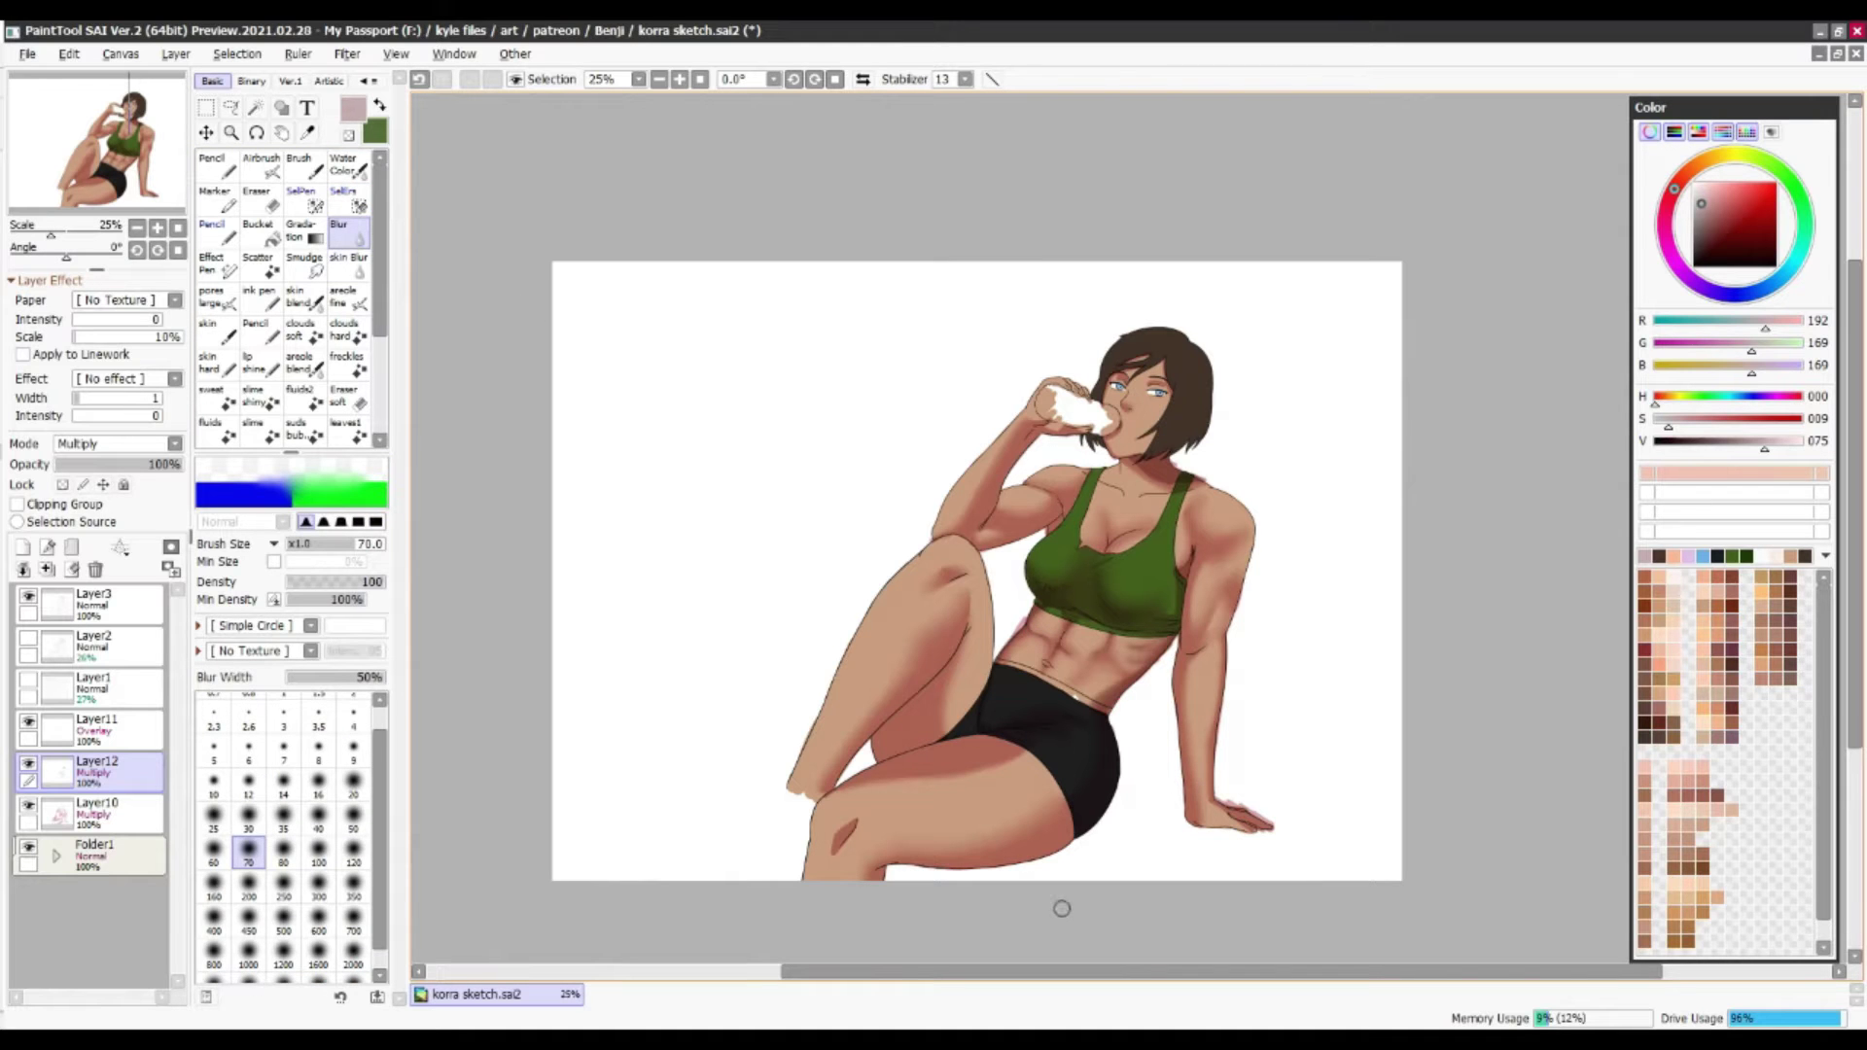
pyautogui.press('n')
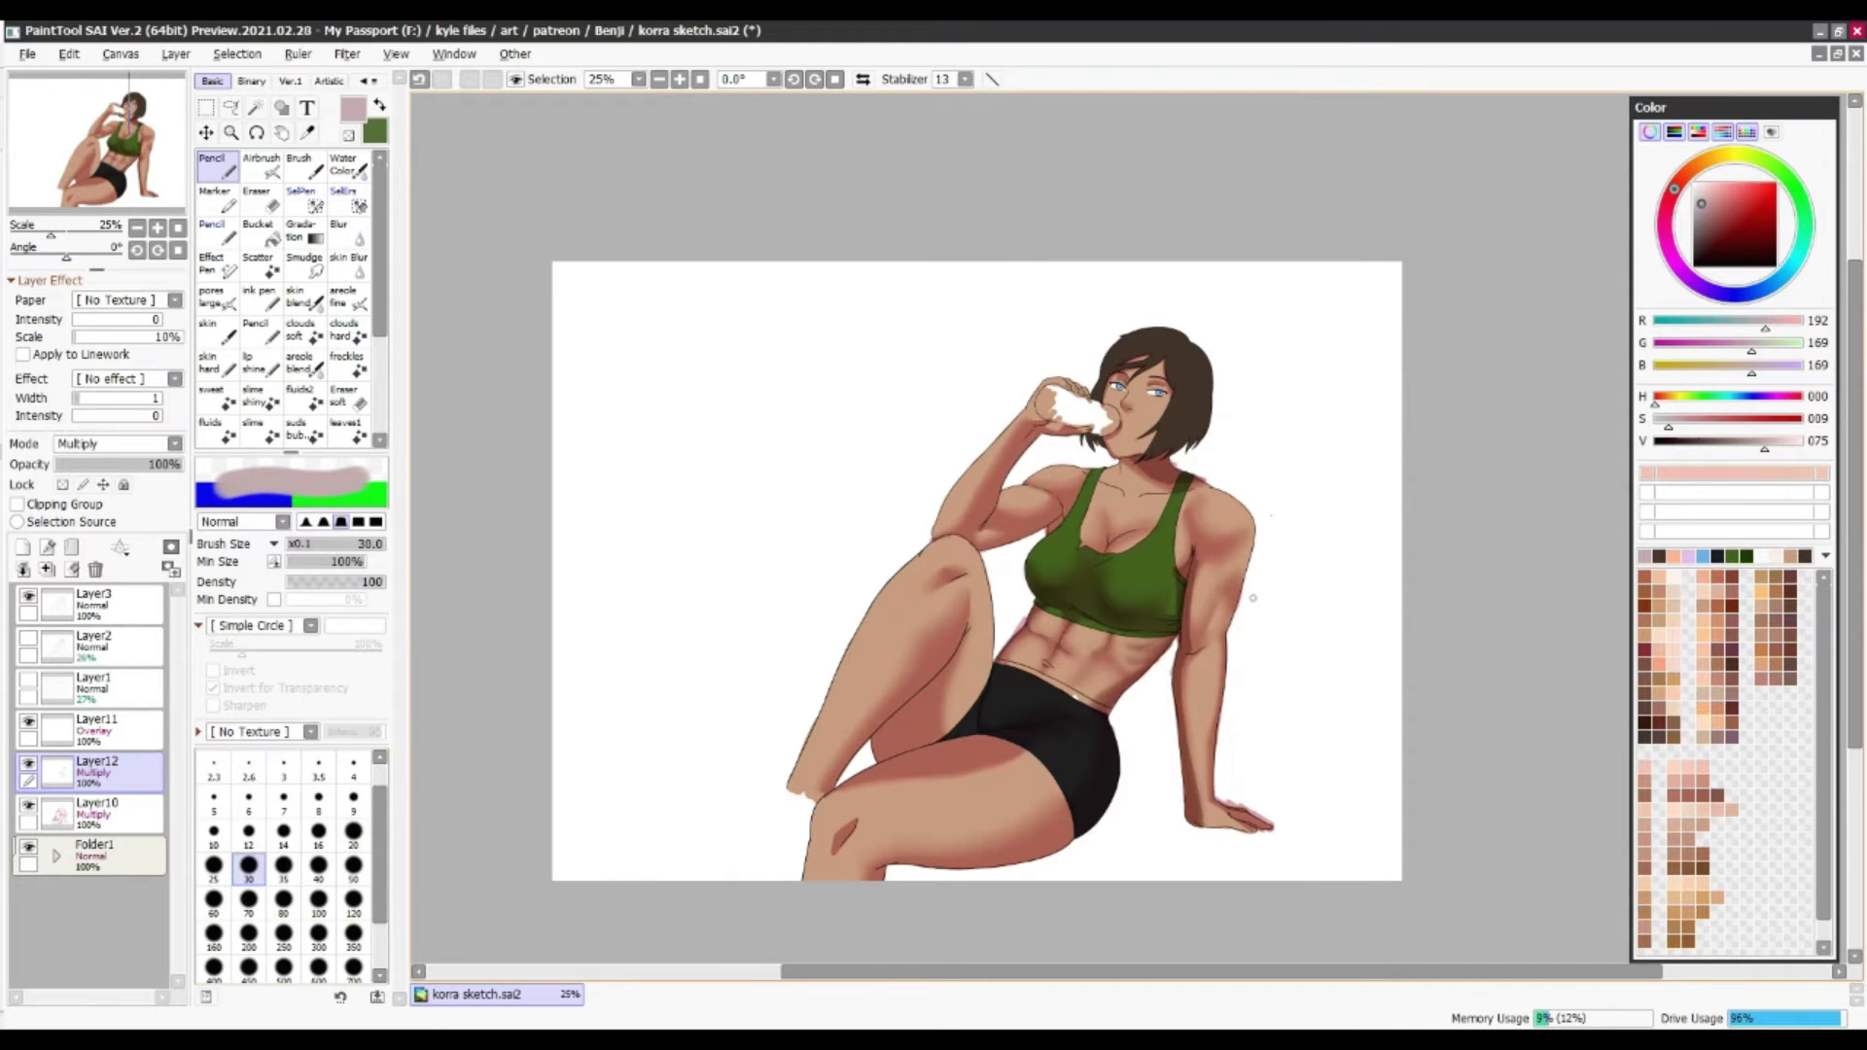
pyautogui.press('b')
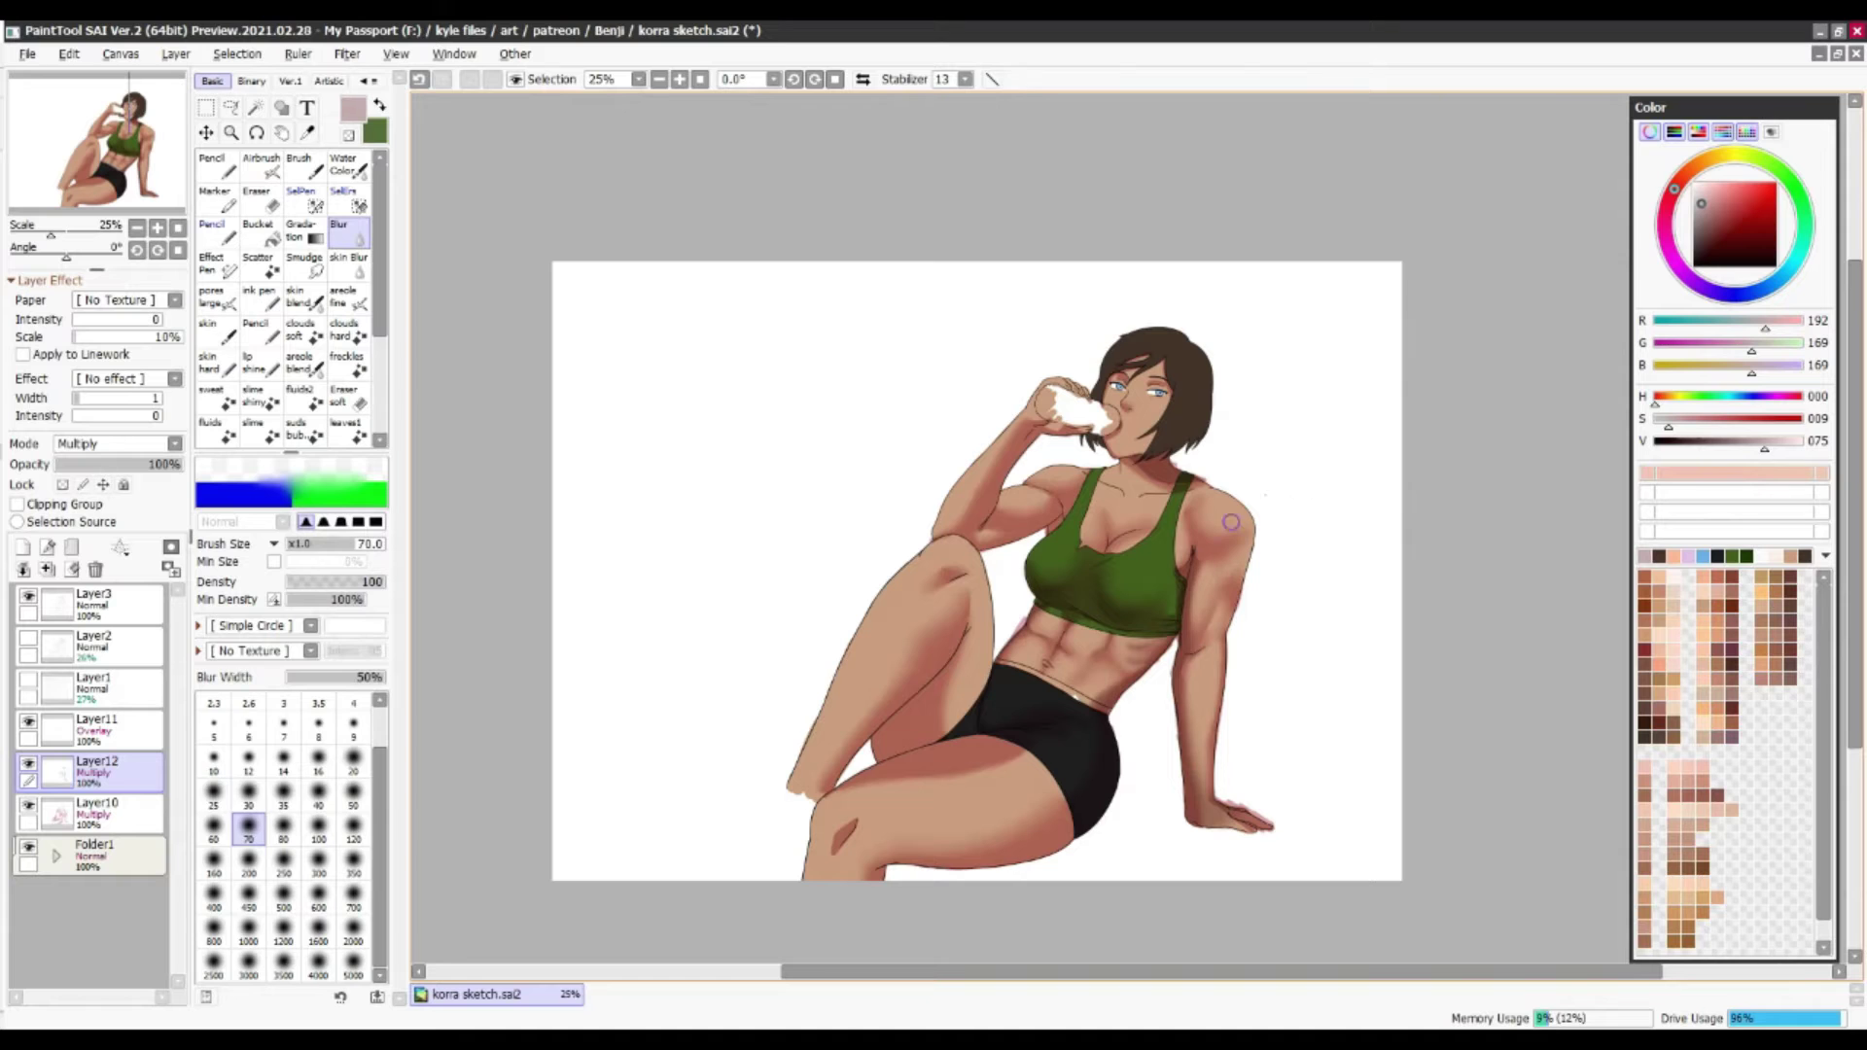
pyautogui.press('n')
pyautogui.press('[')
pyautogui.moveTo(1216, 564); pyautogui.dragTo(1233, 598)
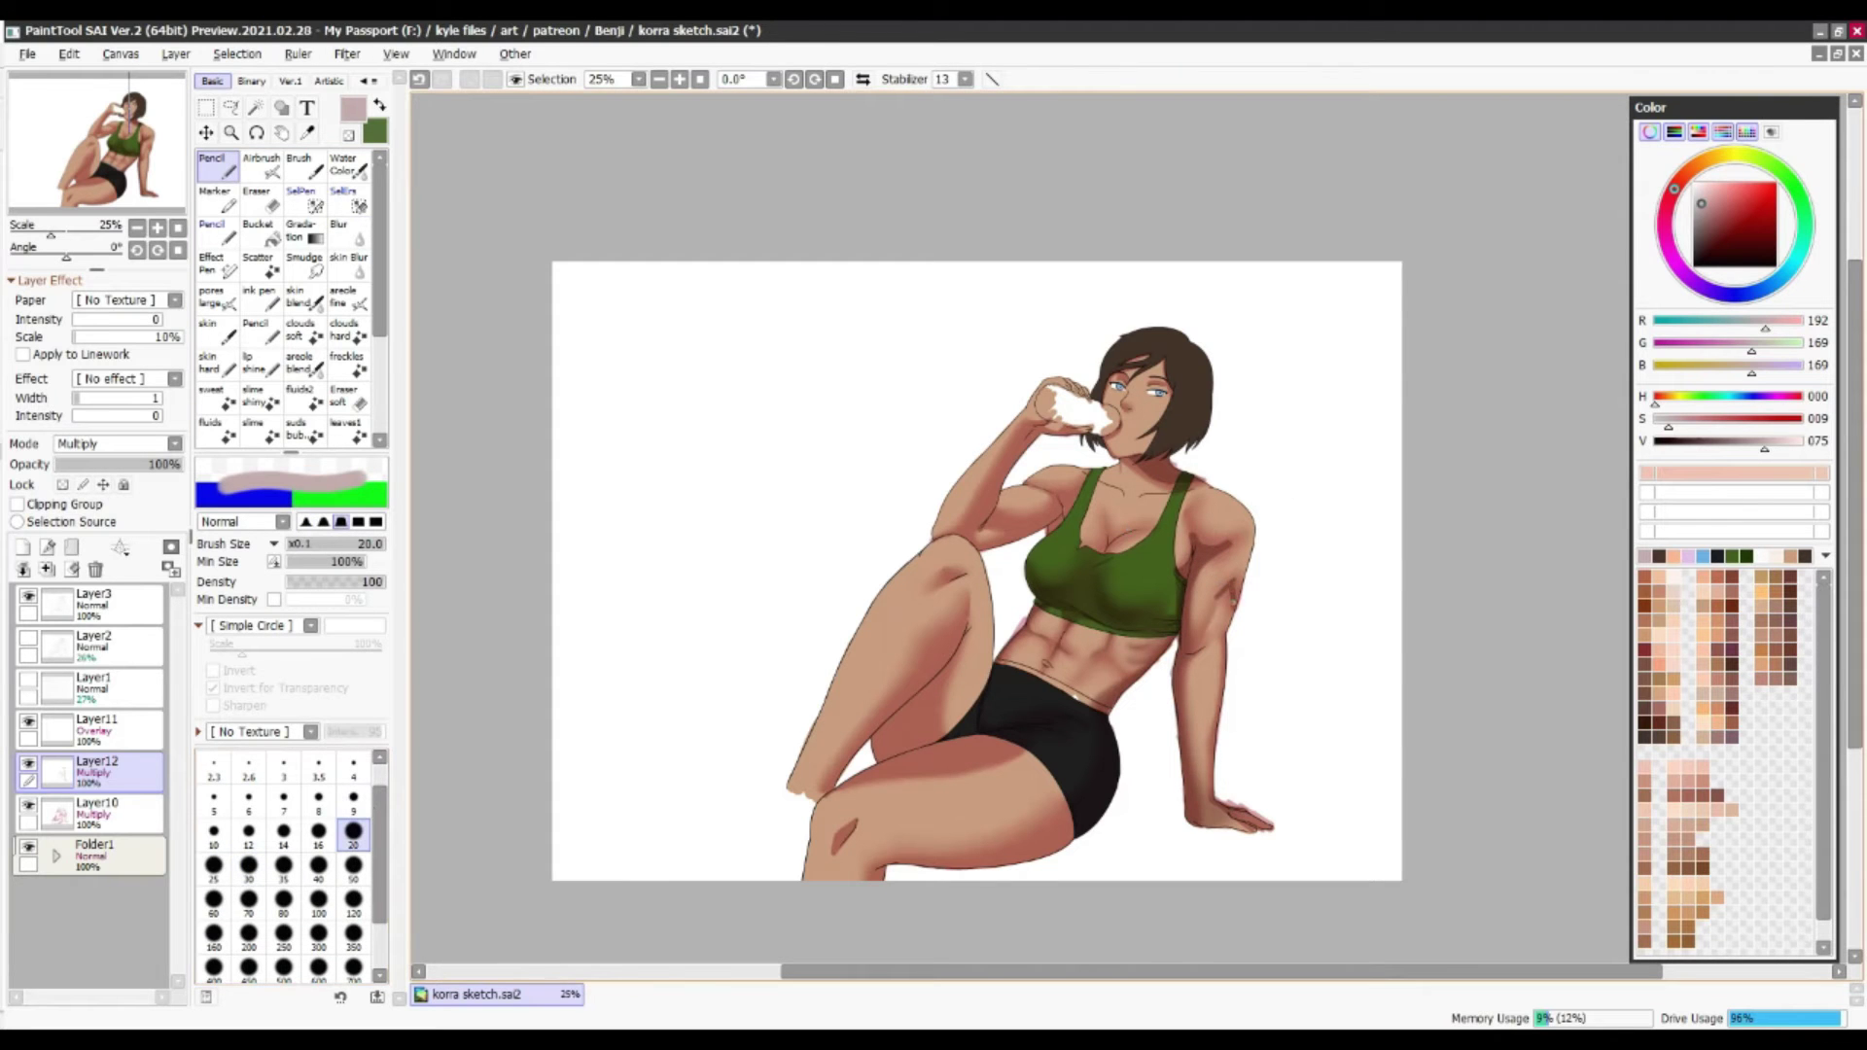
# Soften the shoulder shading with the skin blending brush
pyautogui.press('b')
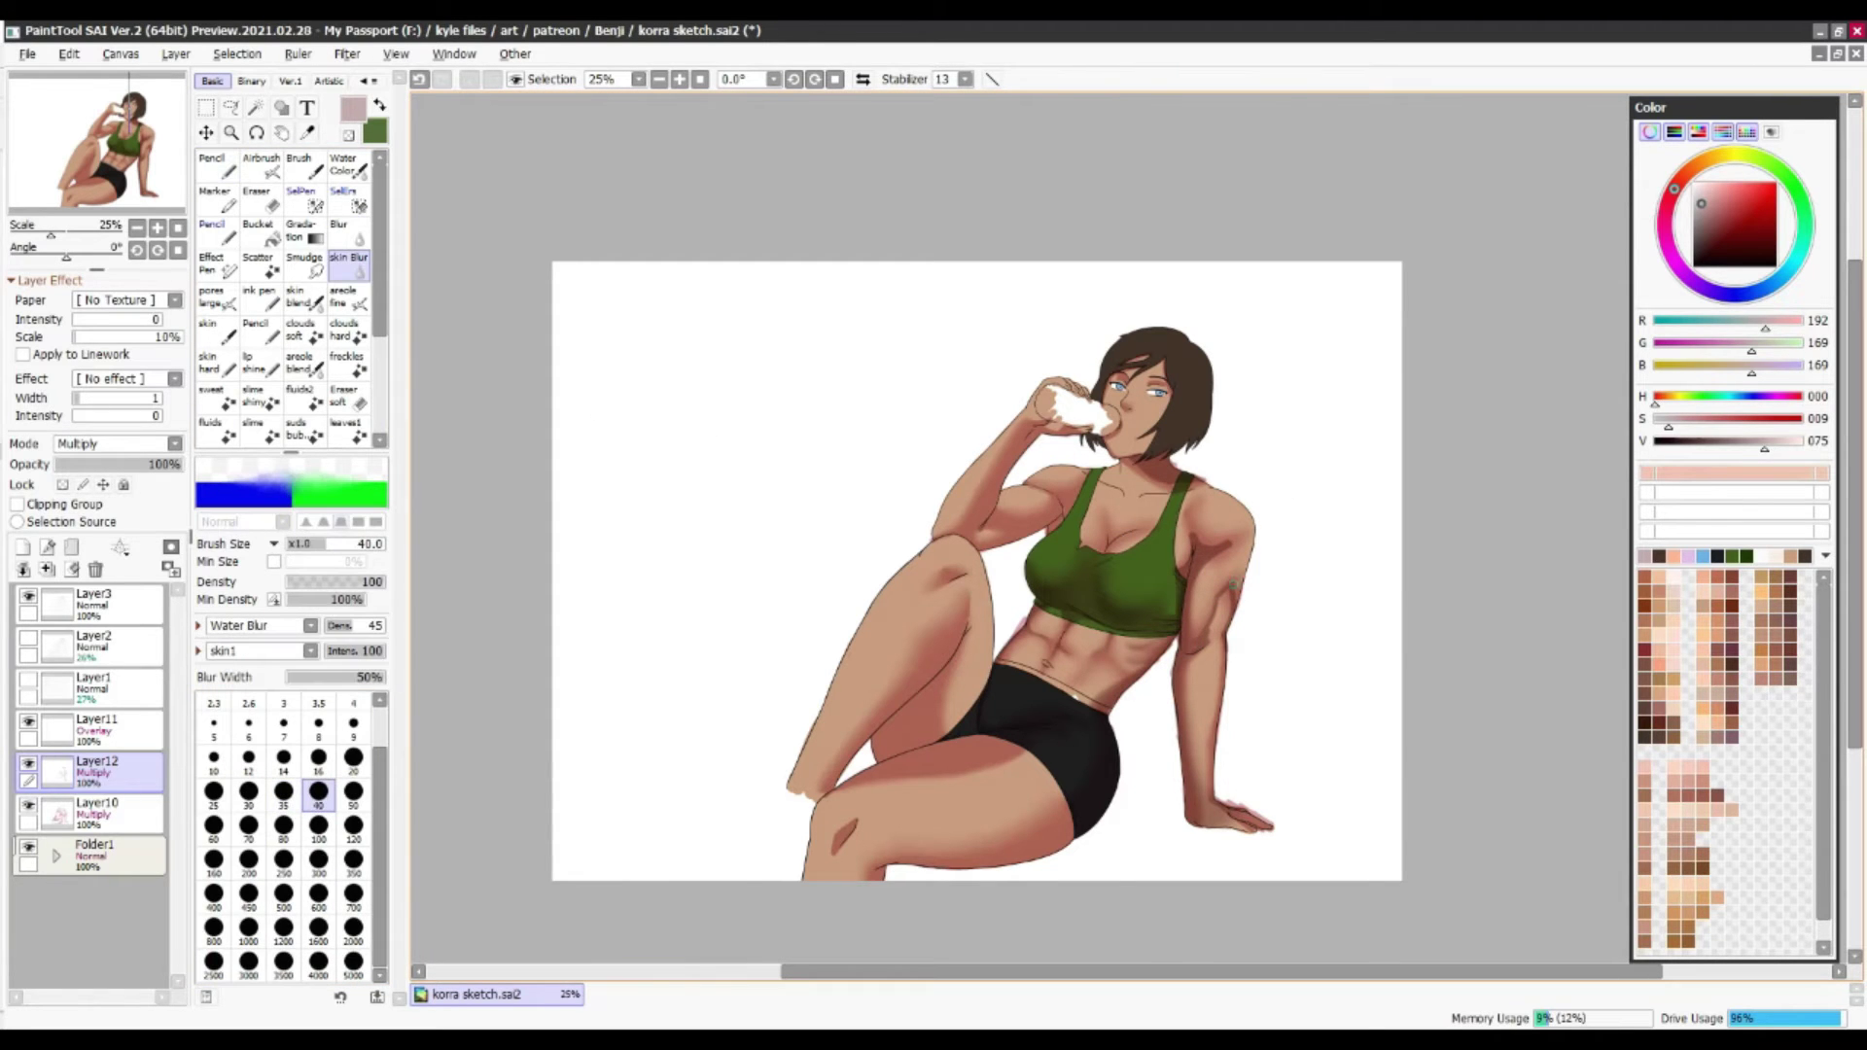
pyautogui.press(']')
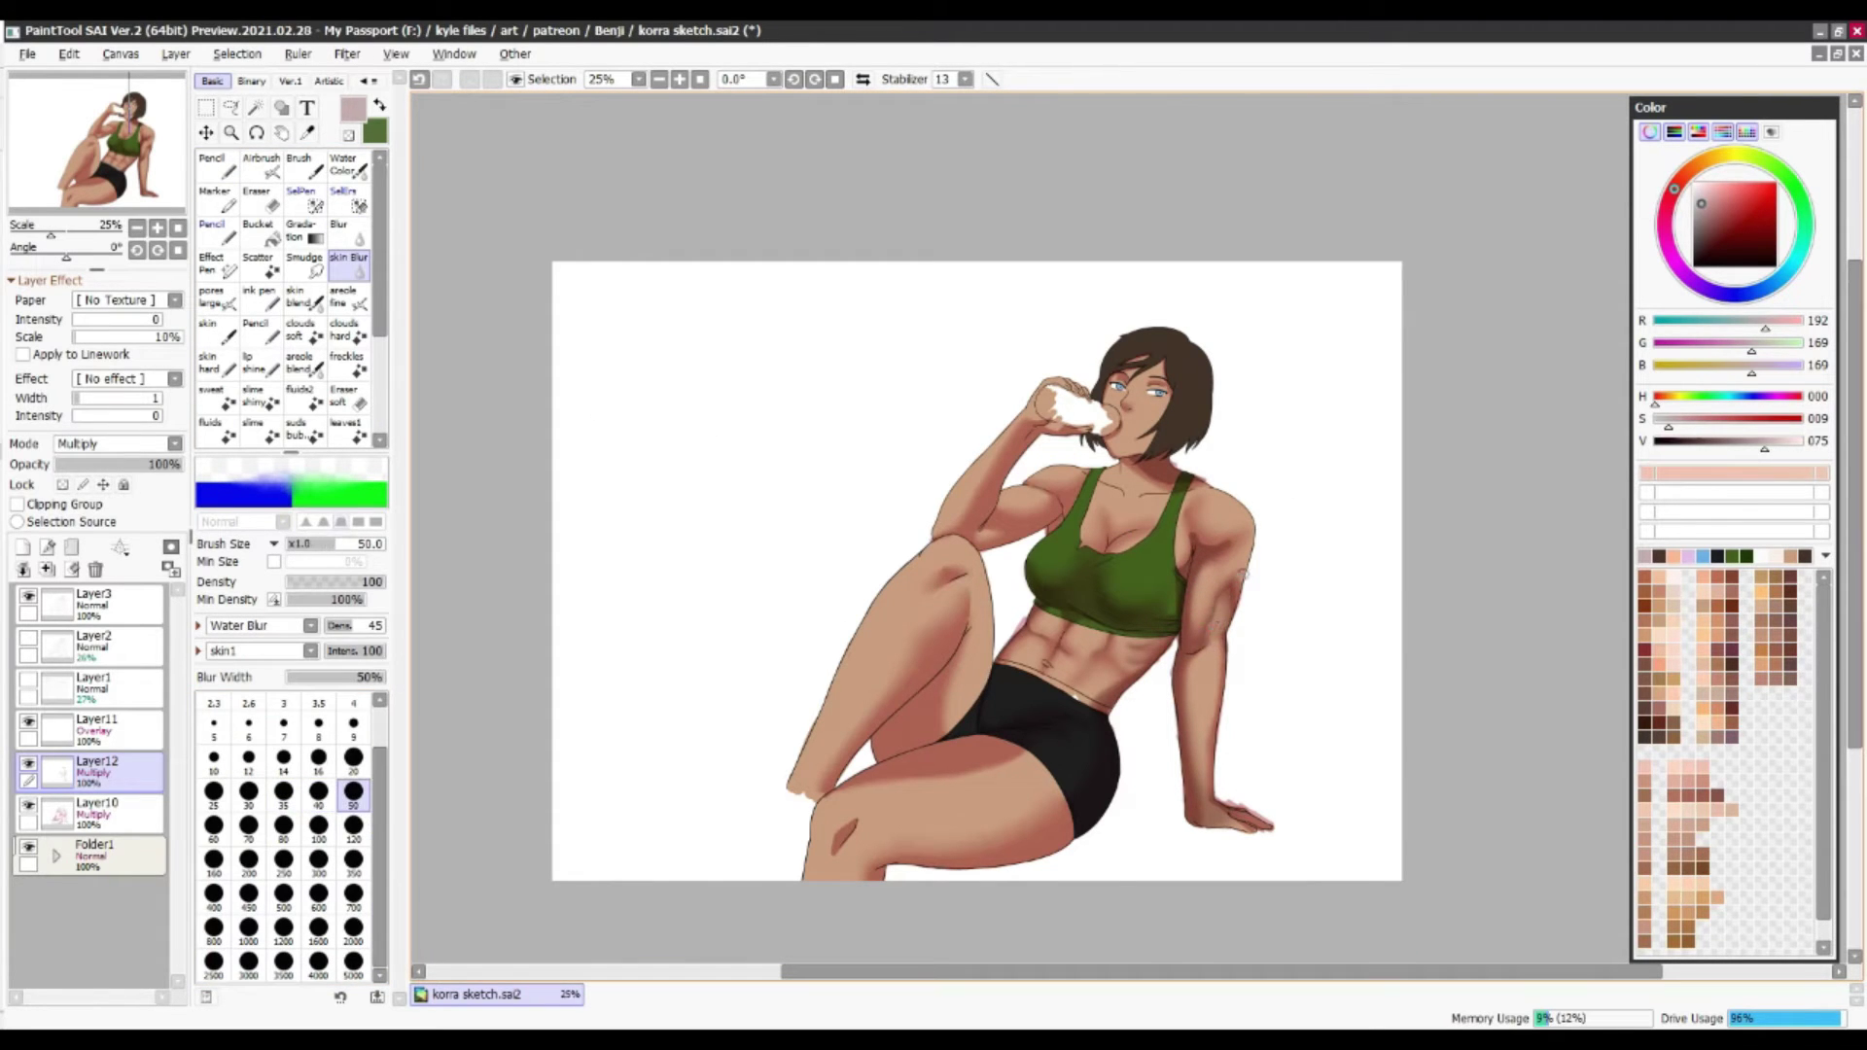
pyautogui.press('n')
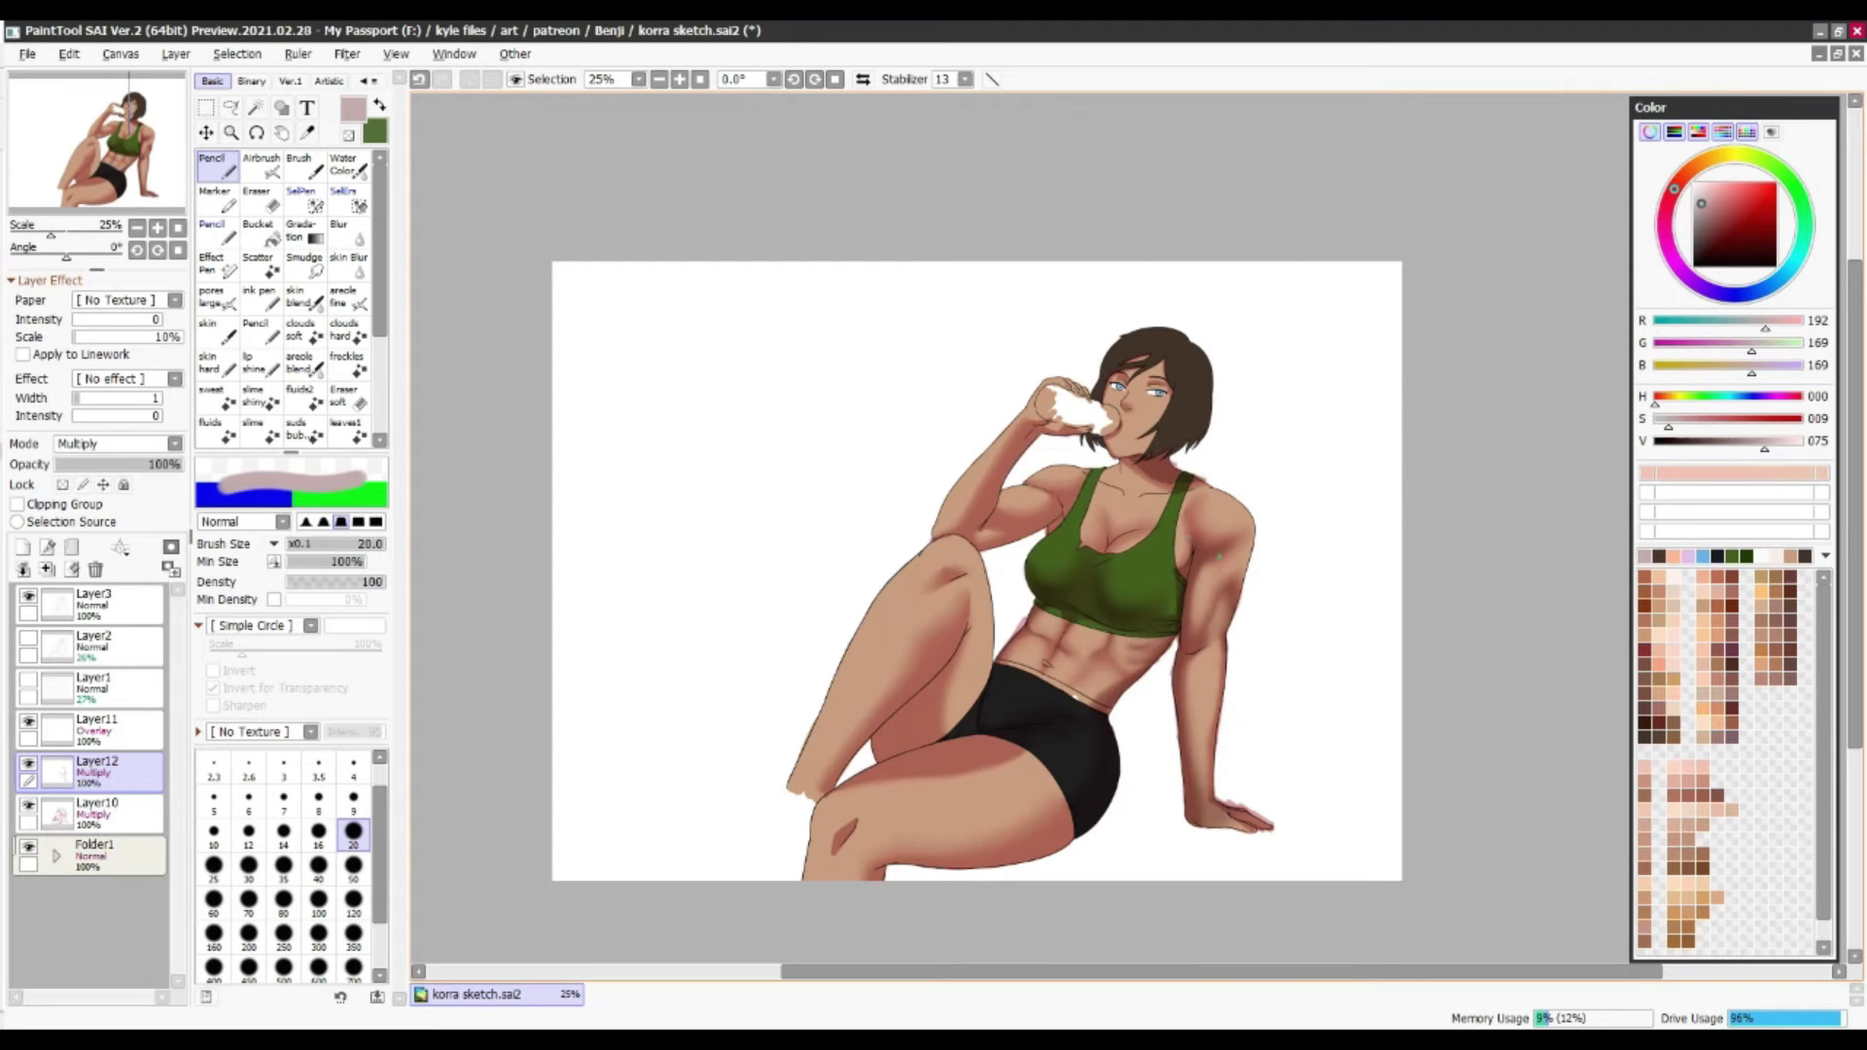
pyautogui.press('b')
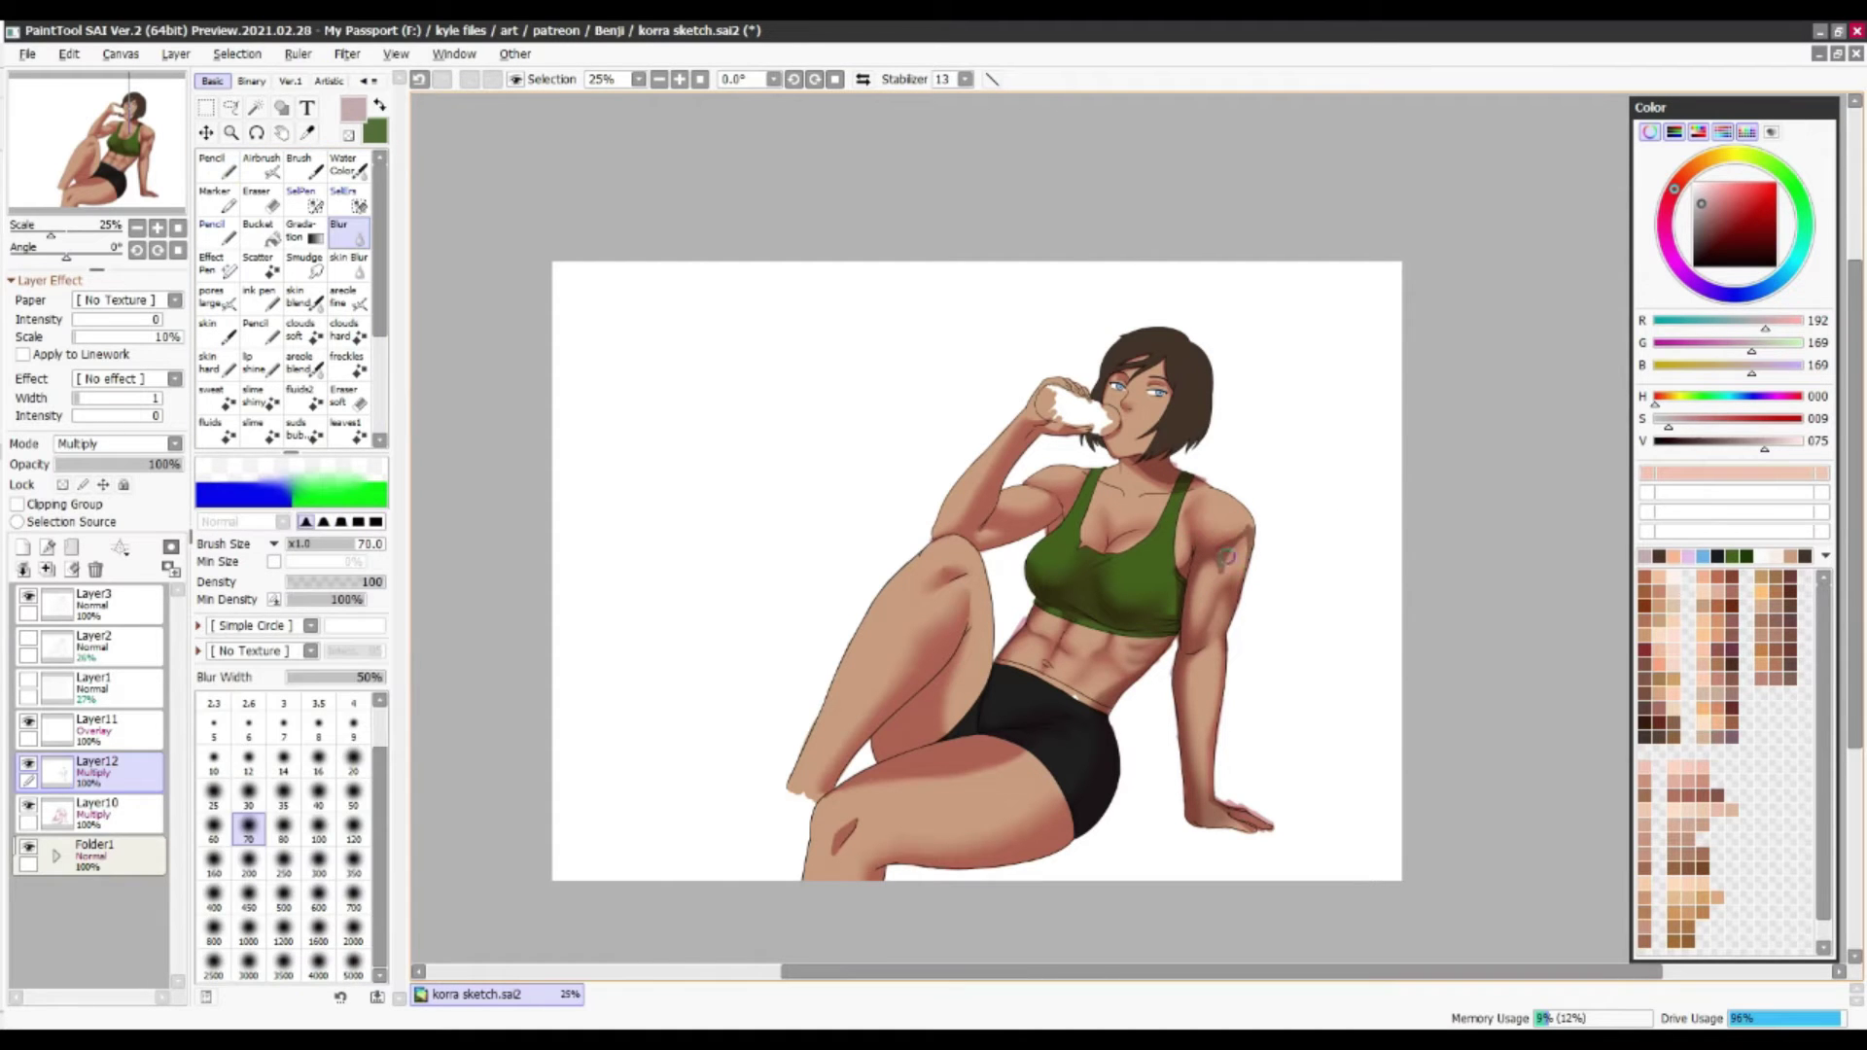
pyautogui.moveTo(1233, 533); pyautogui.dragTo(1221, 553)
pyautogui.press('[')
pyautogui.press('[')
# Apply a Hue/Saturation adjustment, then move between the Layer10 and Layer12 shading layers
pyautogui.hotkey('ctrl', 'u')
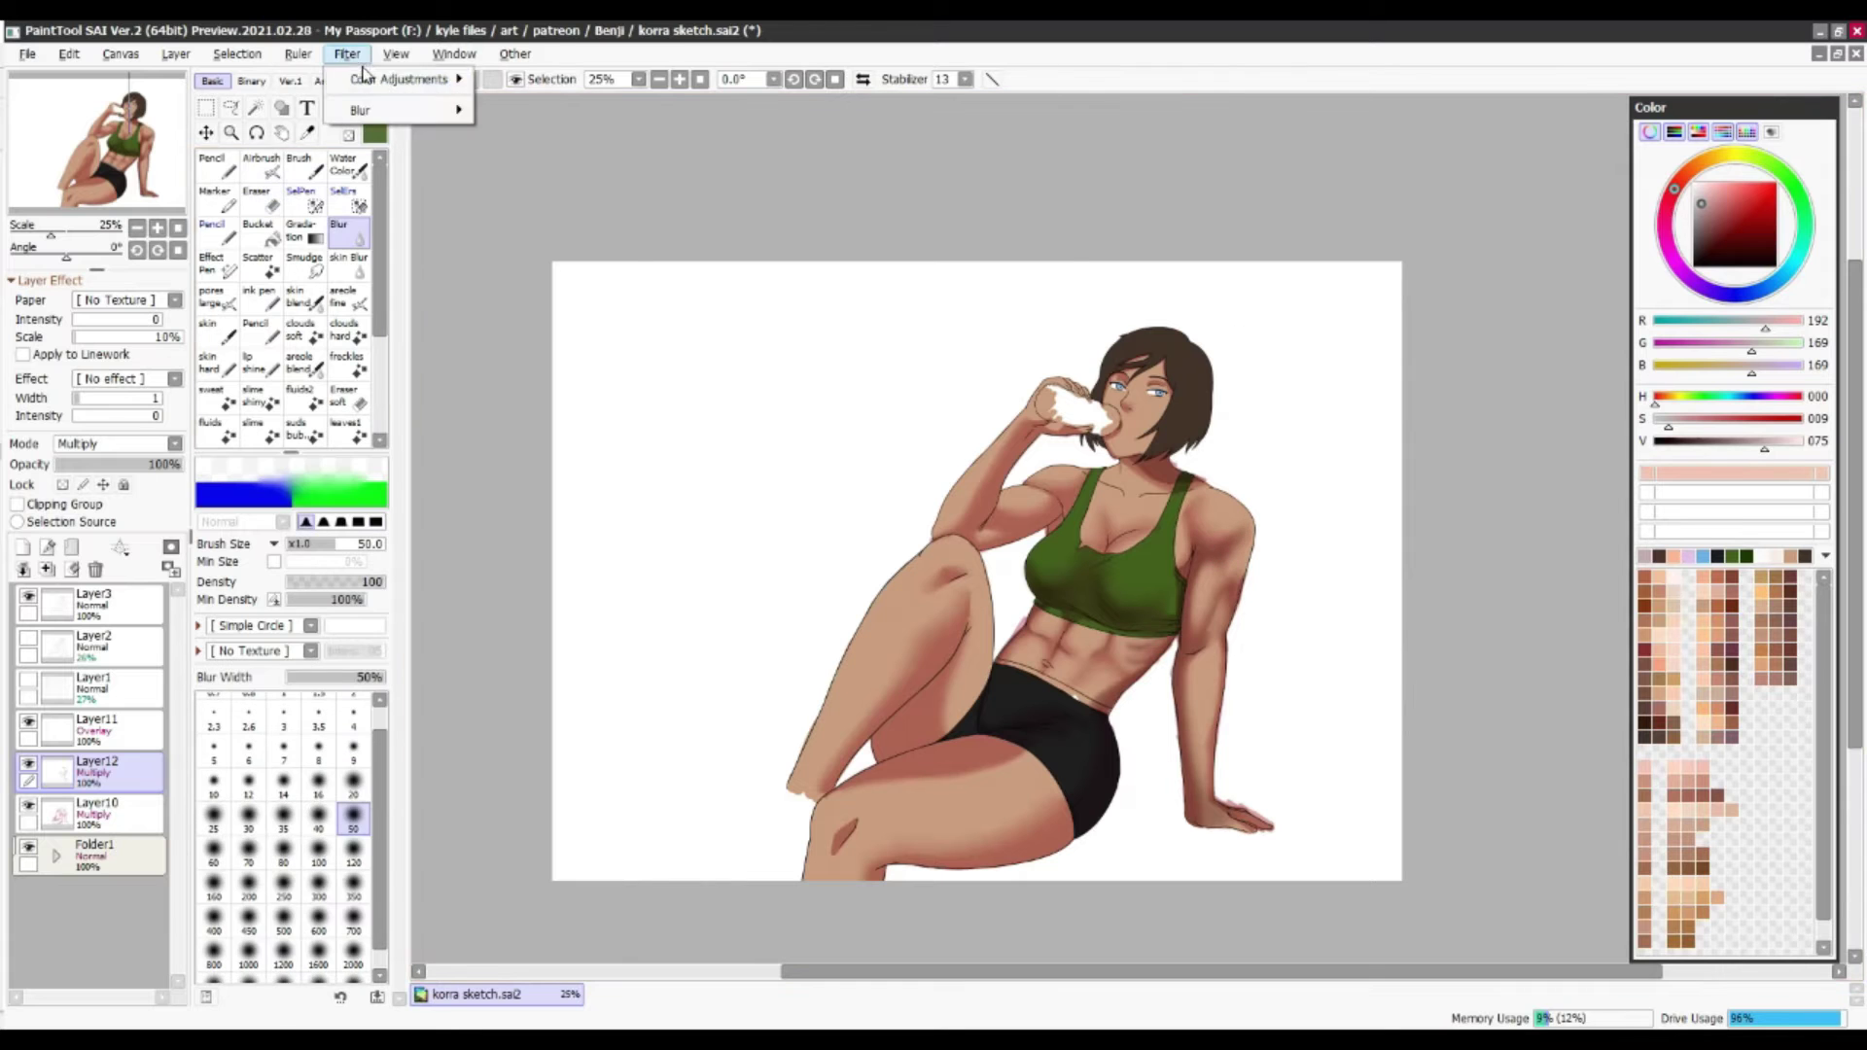
pyautogui.press('Return')
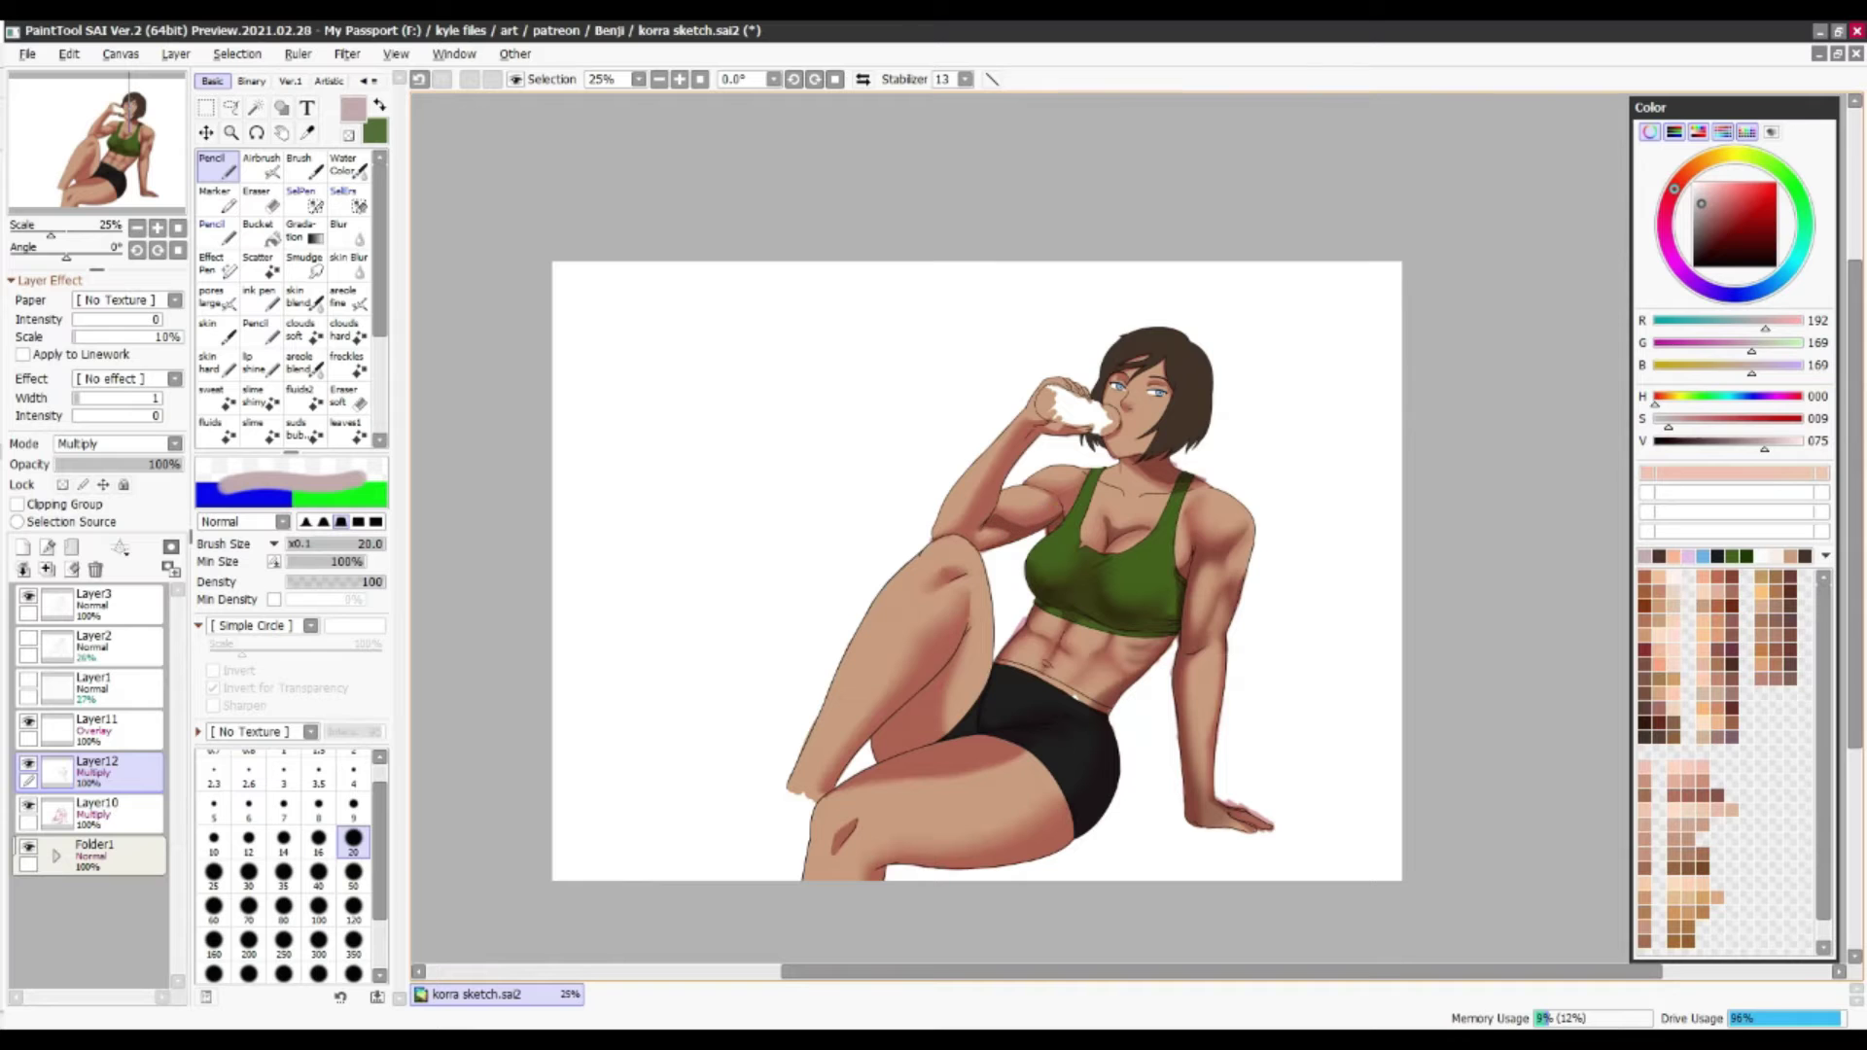
pyautogui.press('b')
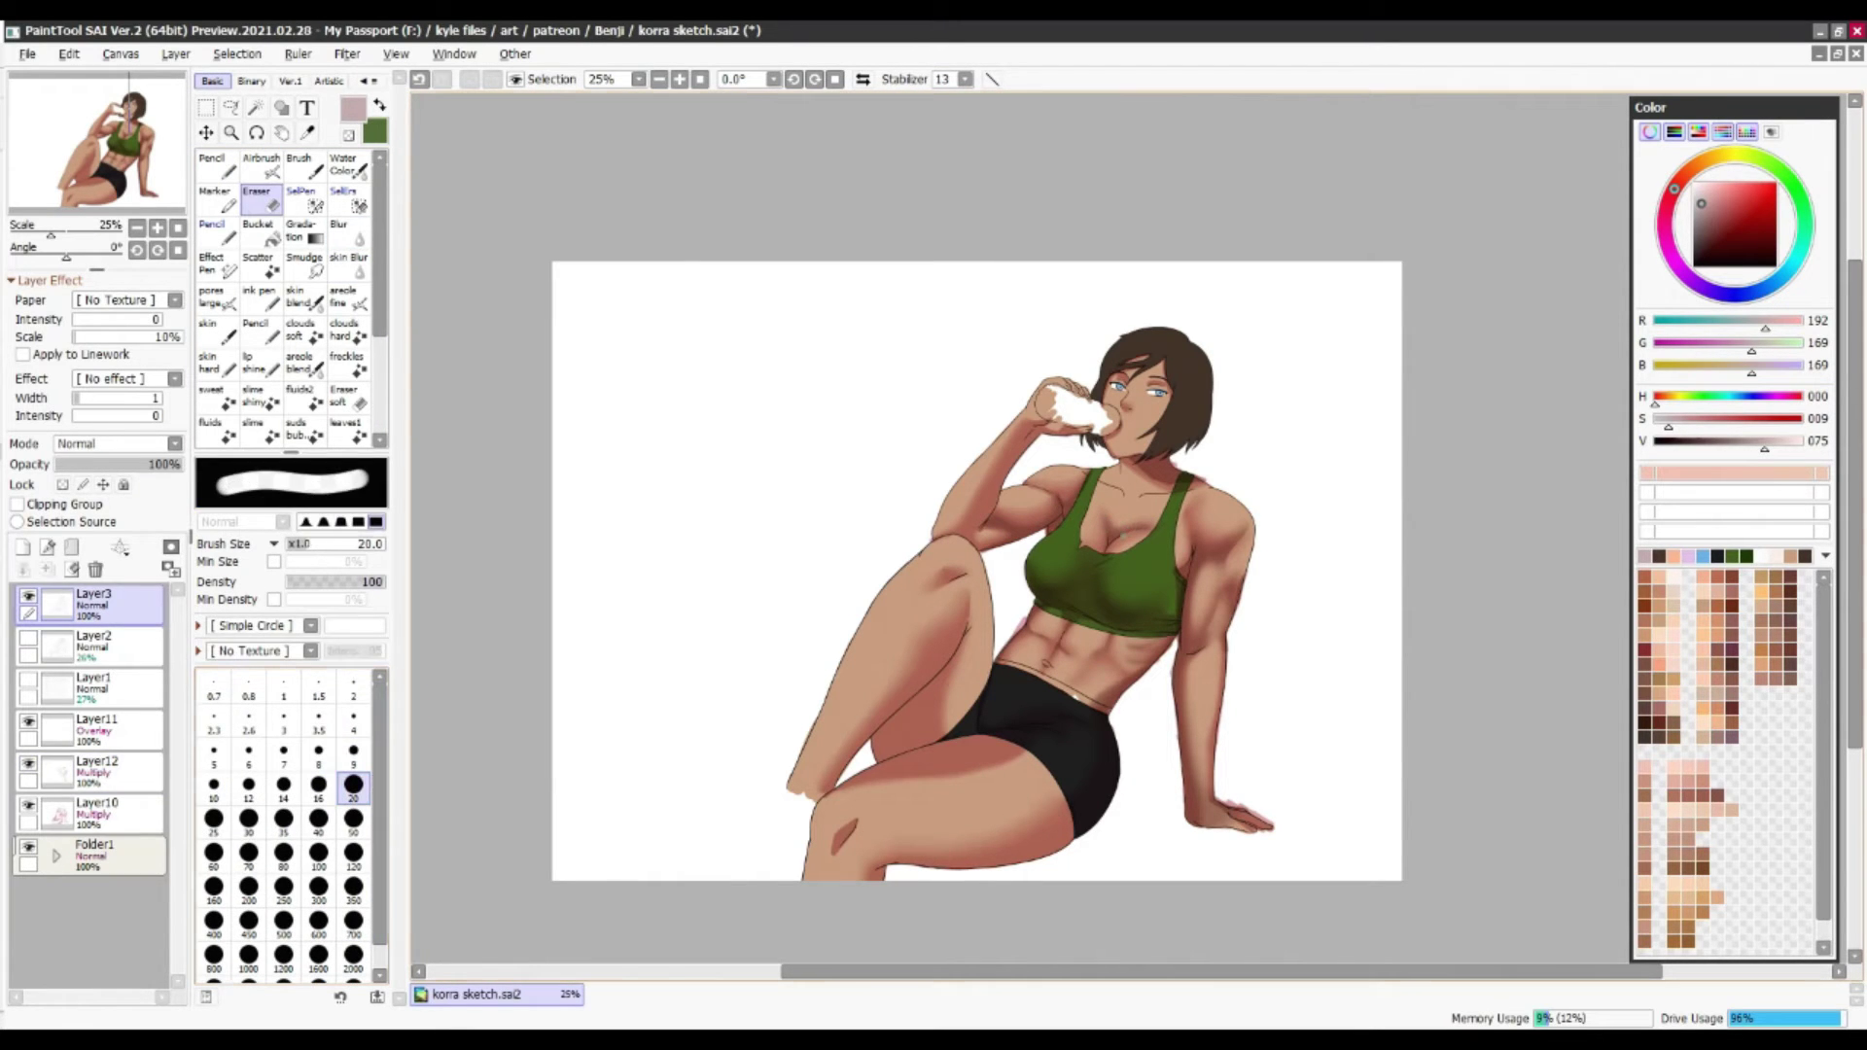
pyautogui.press(']')
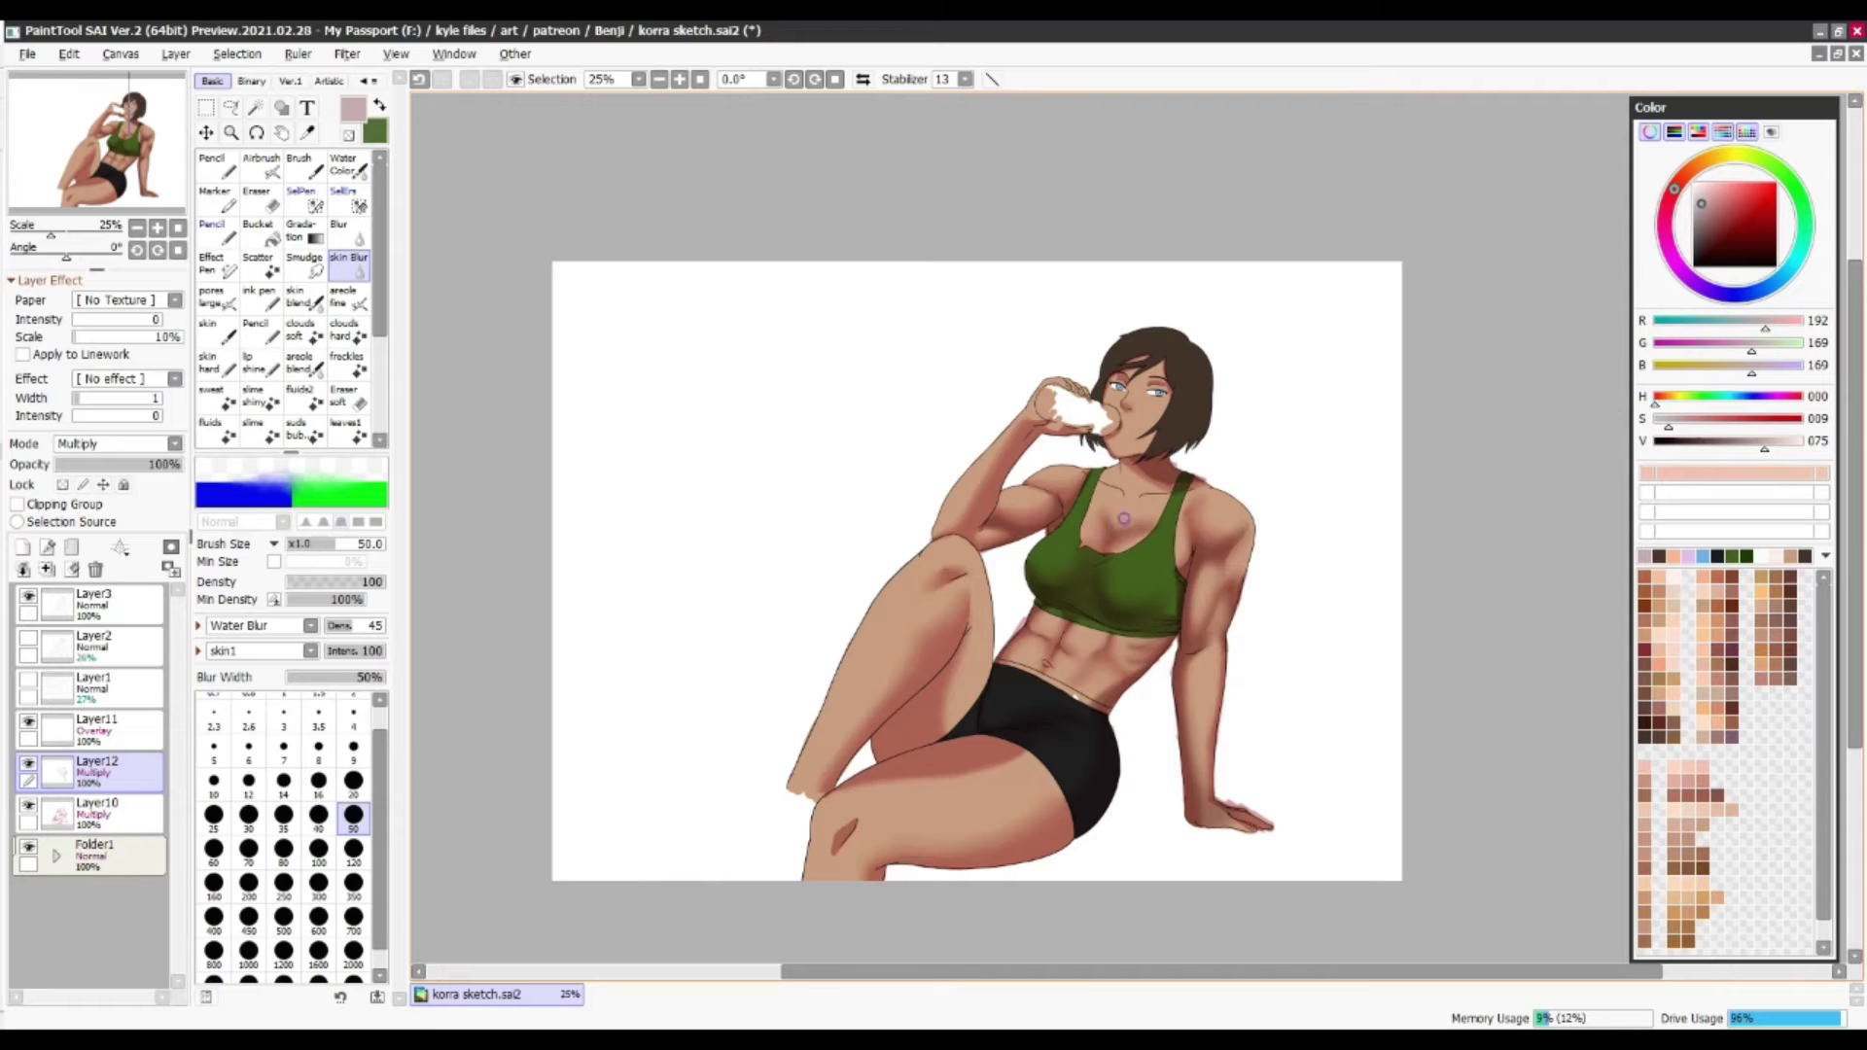
pyautogui.press('pagedown')
pyautogui.press('b')
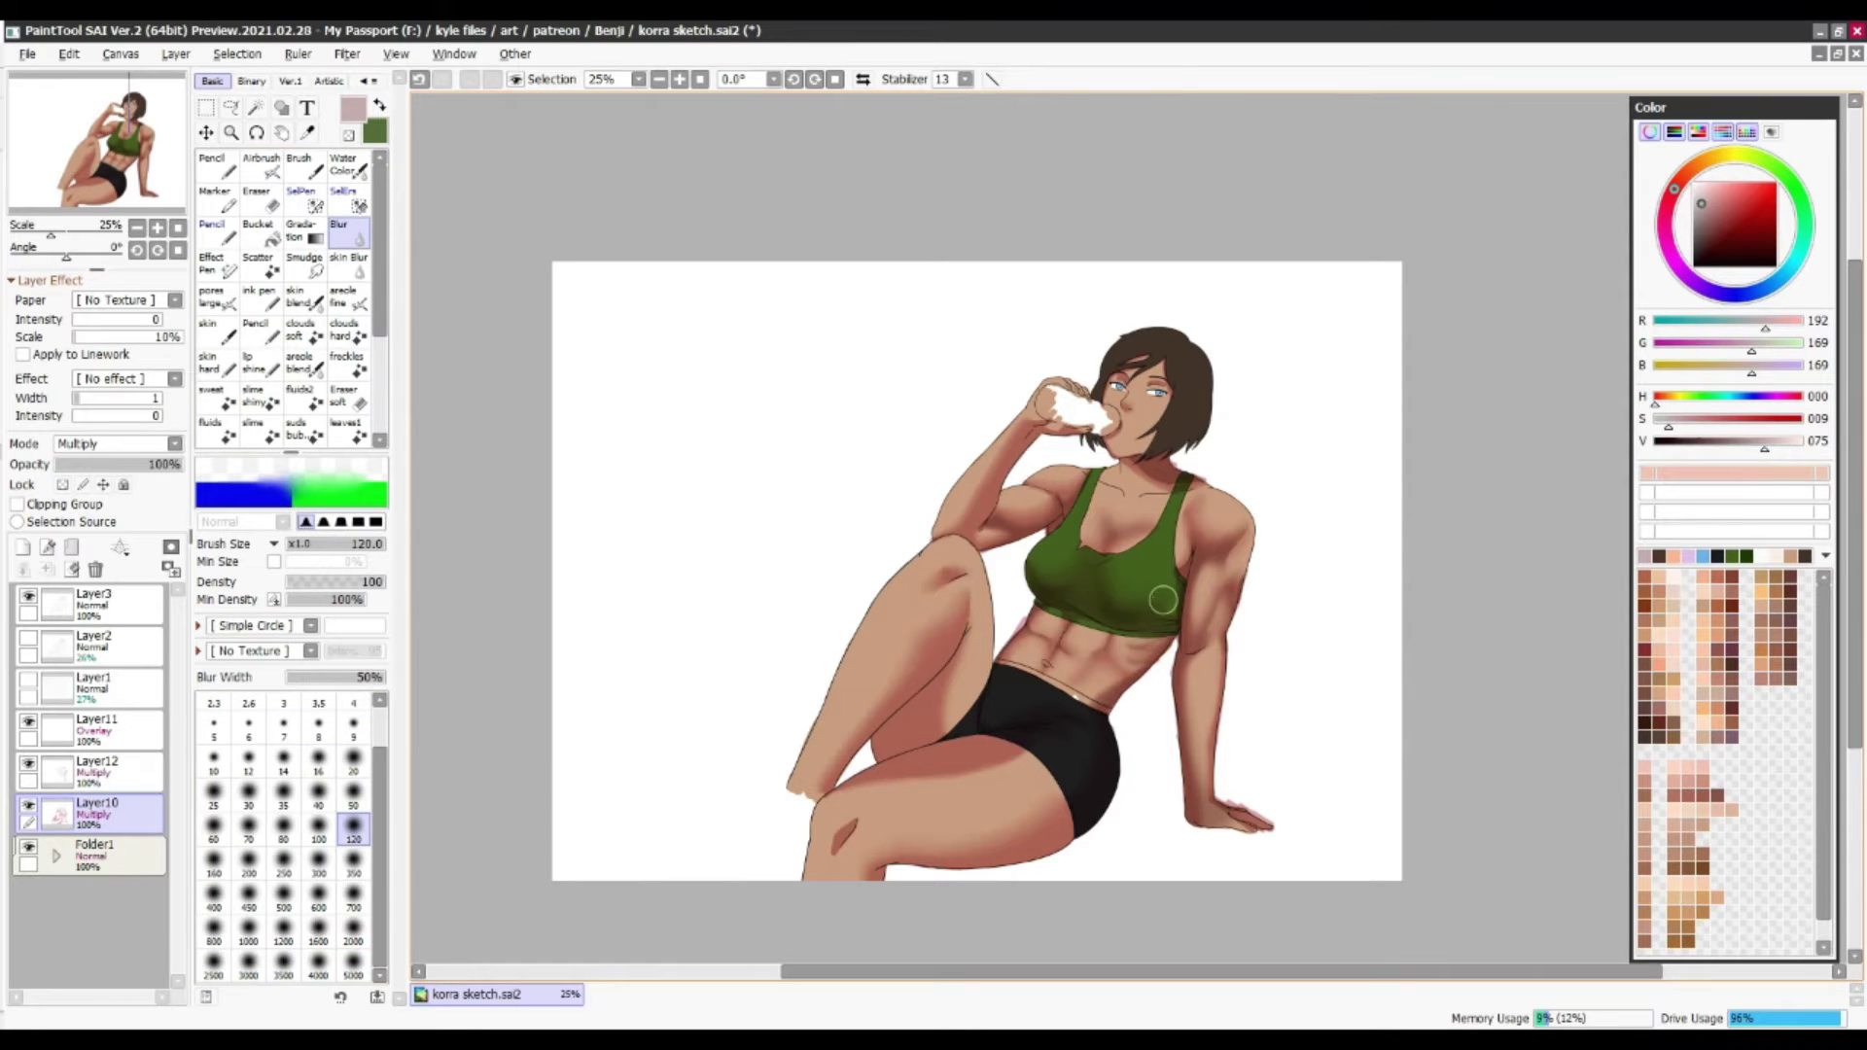
pyautogui.press('pageup')
pyautogui.press('pagedown')
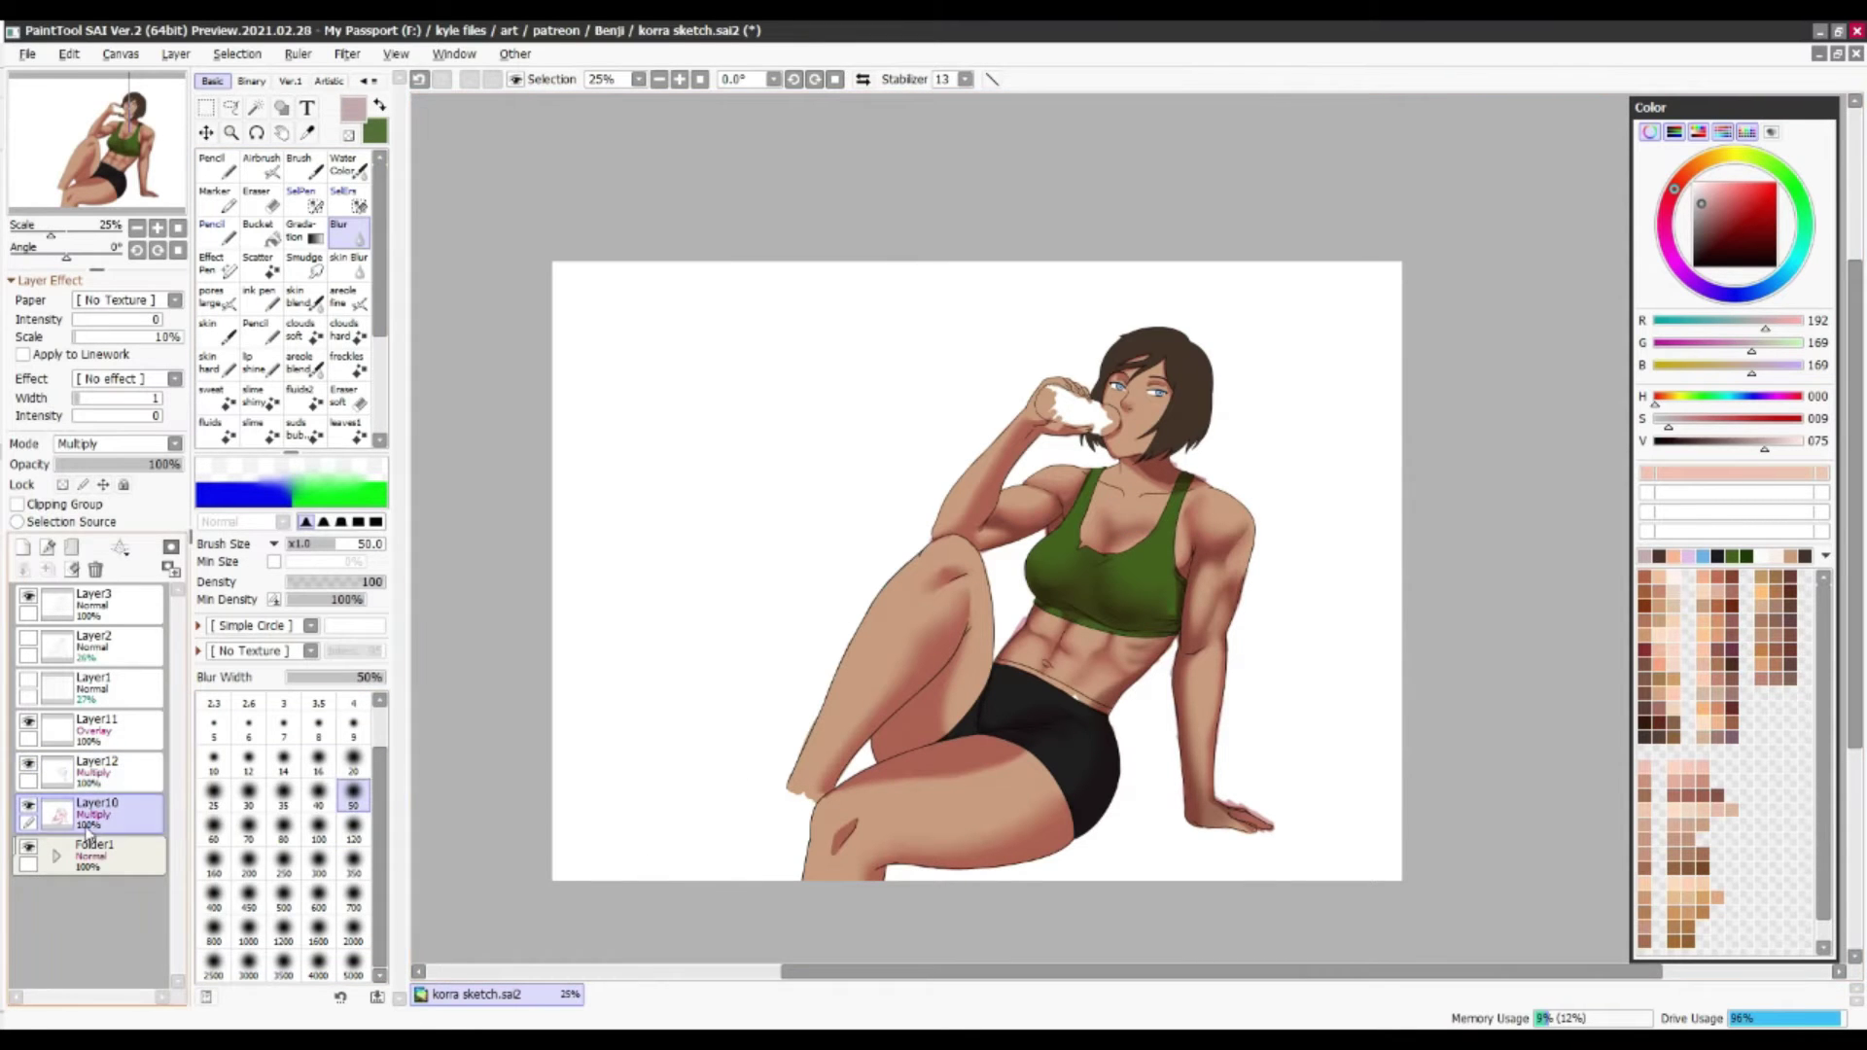
# Hide and re-show the Folder1 colour render to check the Layer10 shading
pyautogui.press('a')
pyautogui.keyDown('alt'); pyautogui.click(1162, 498); pyautogui.keyUp('alt')
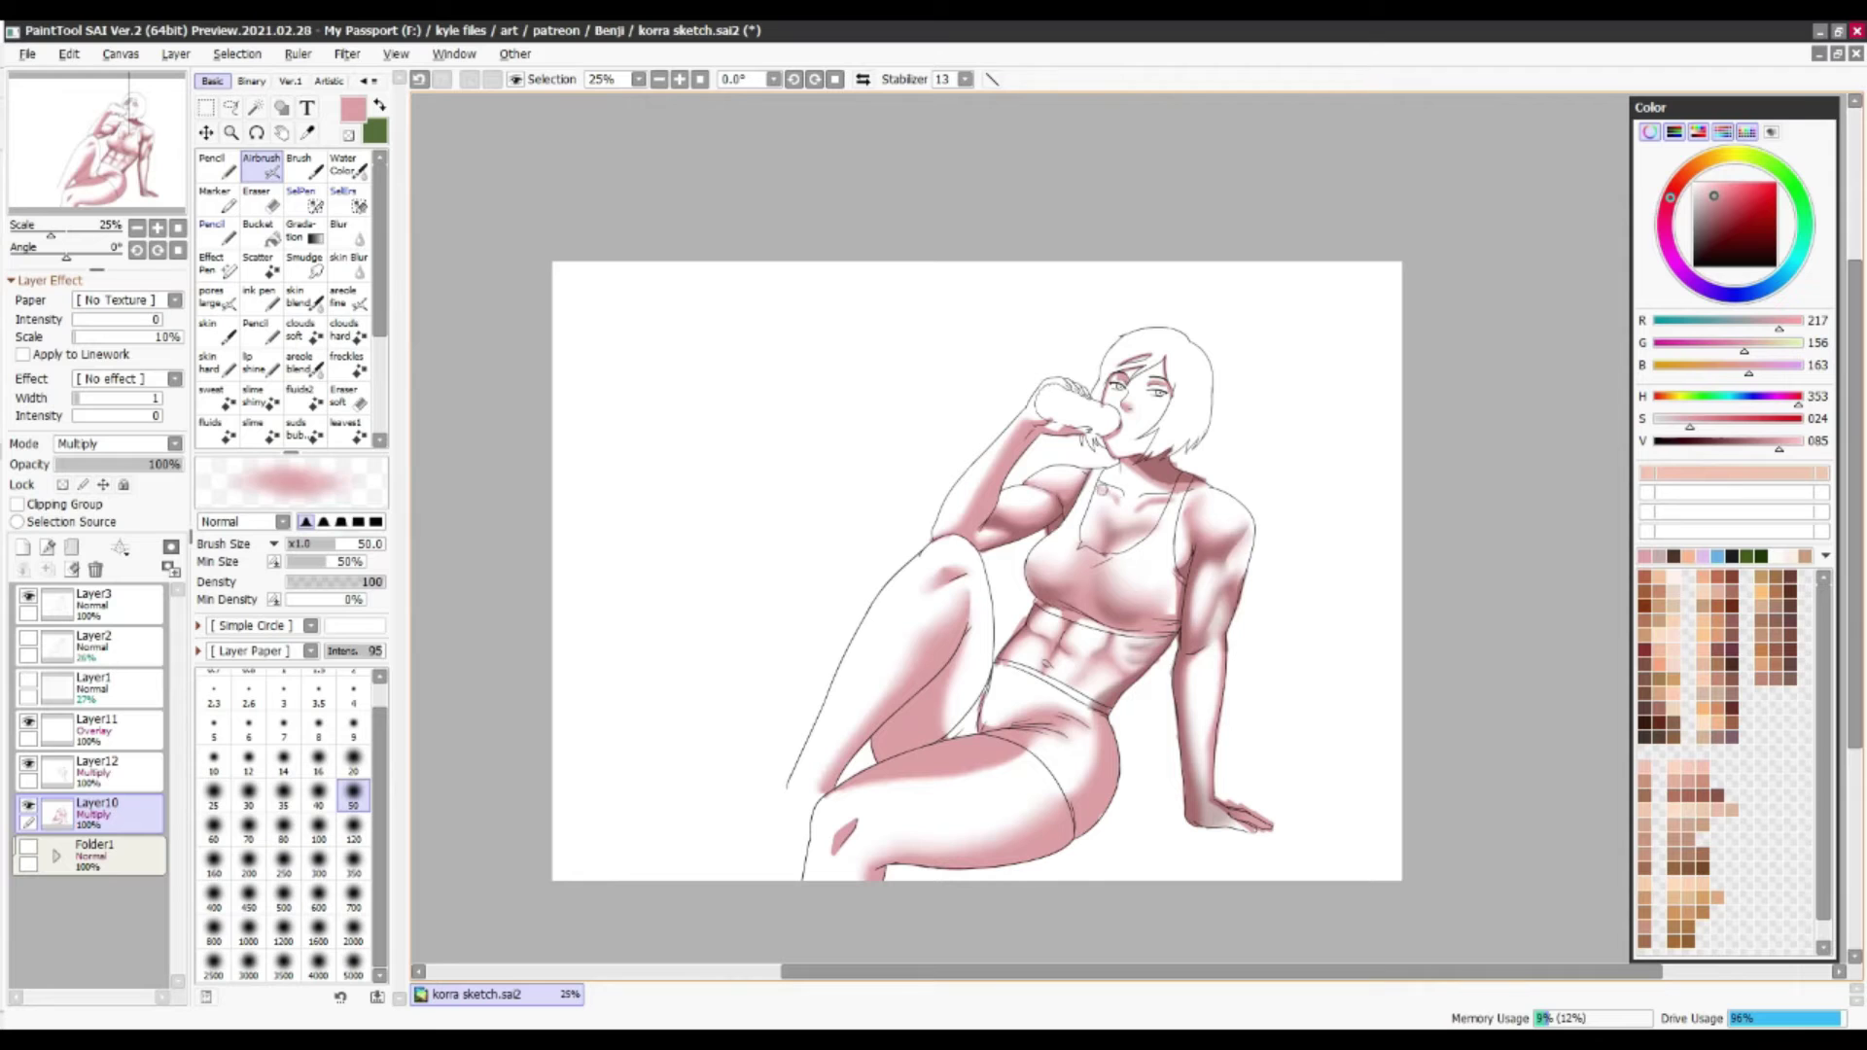
pyautogui.press('b')
pyautogui.hotkey('ctrl', 'z')
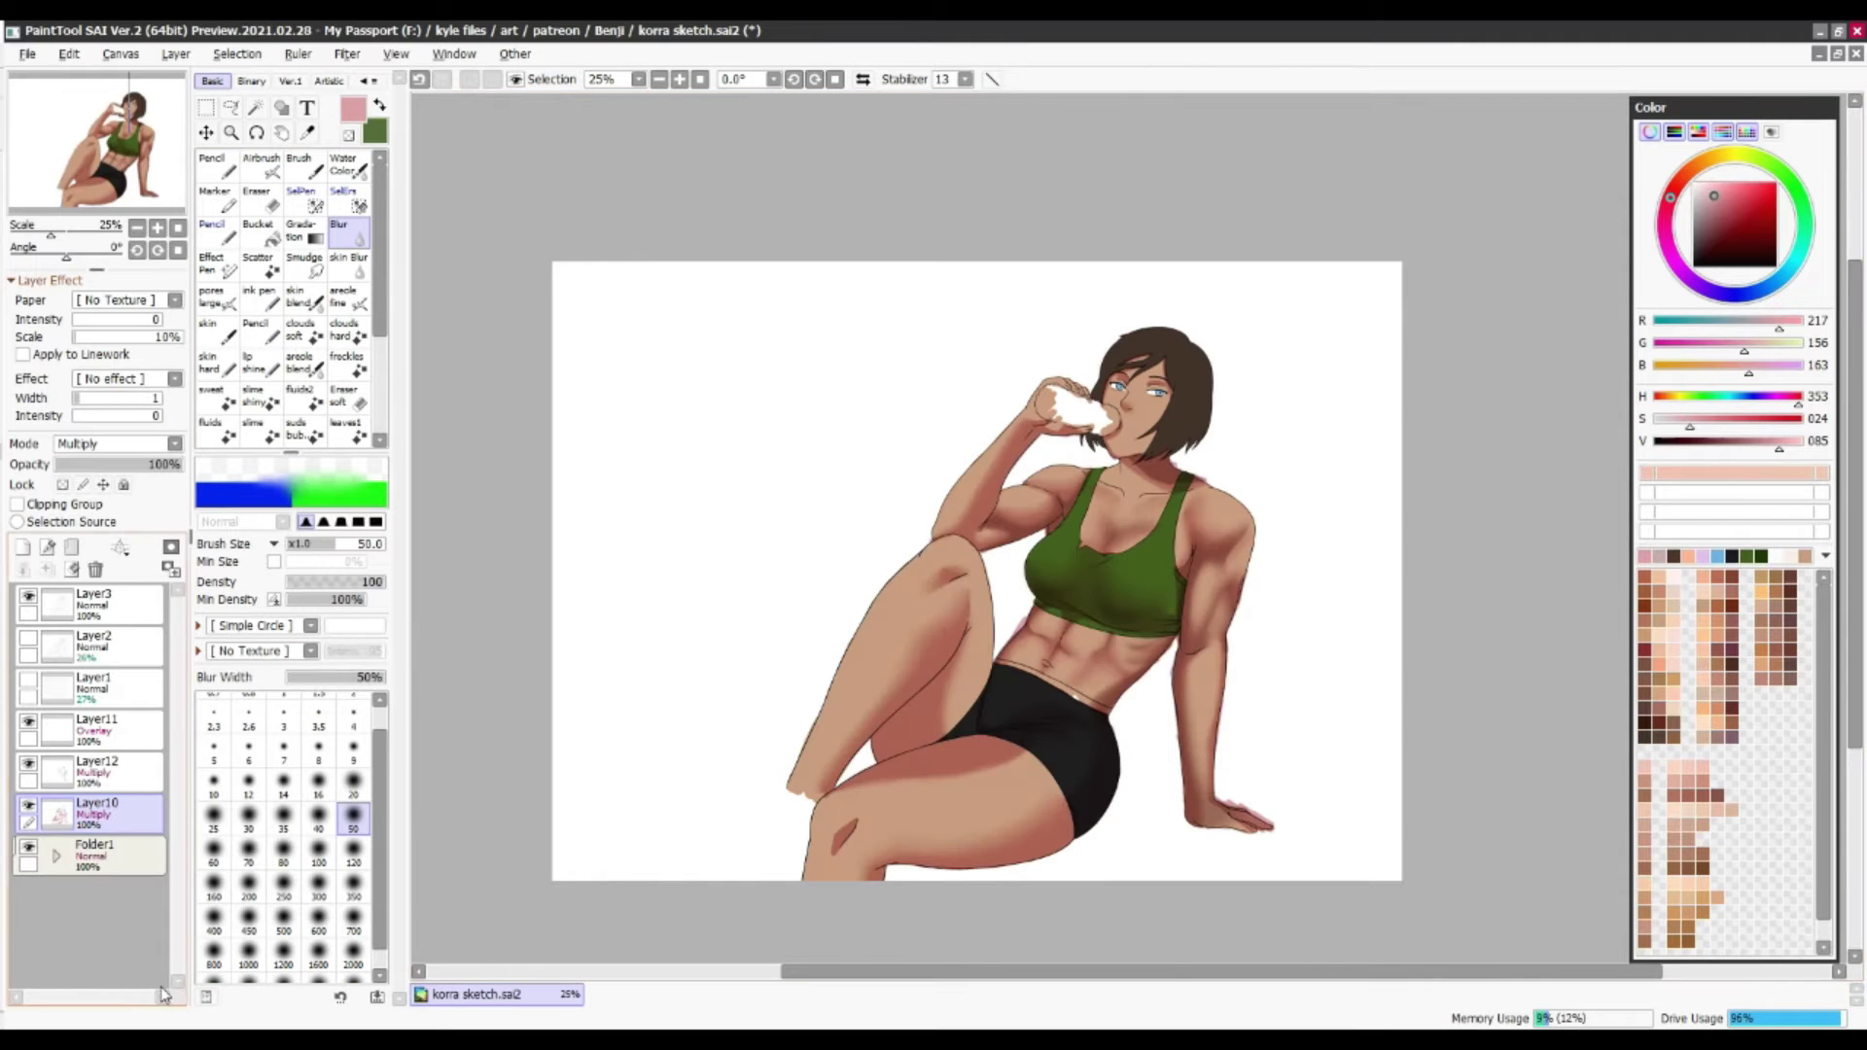
# Airbrush a dark skin-brown navel on the stomach on Layer12
pyautogui.press('pageup')
pyautogui.press('a')
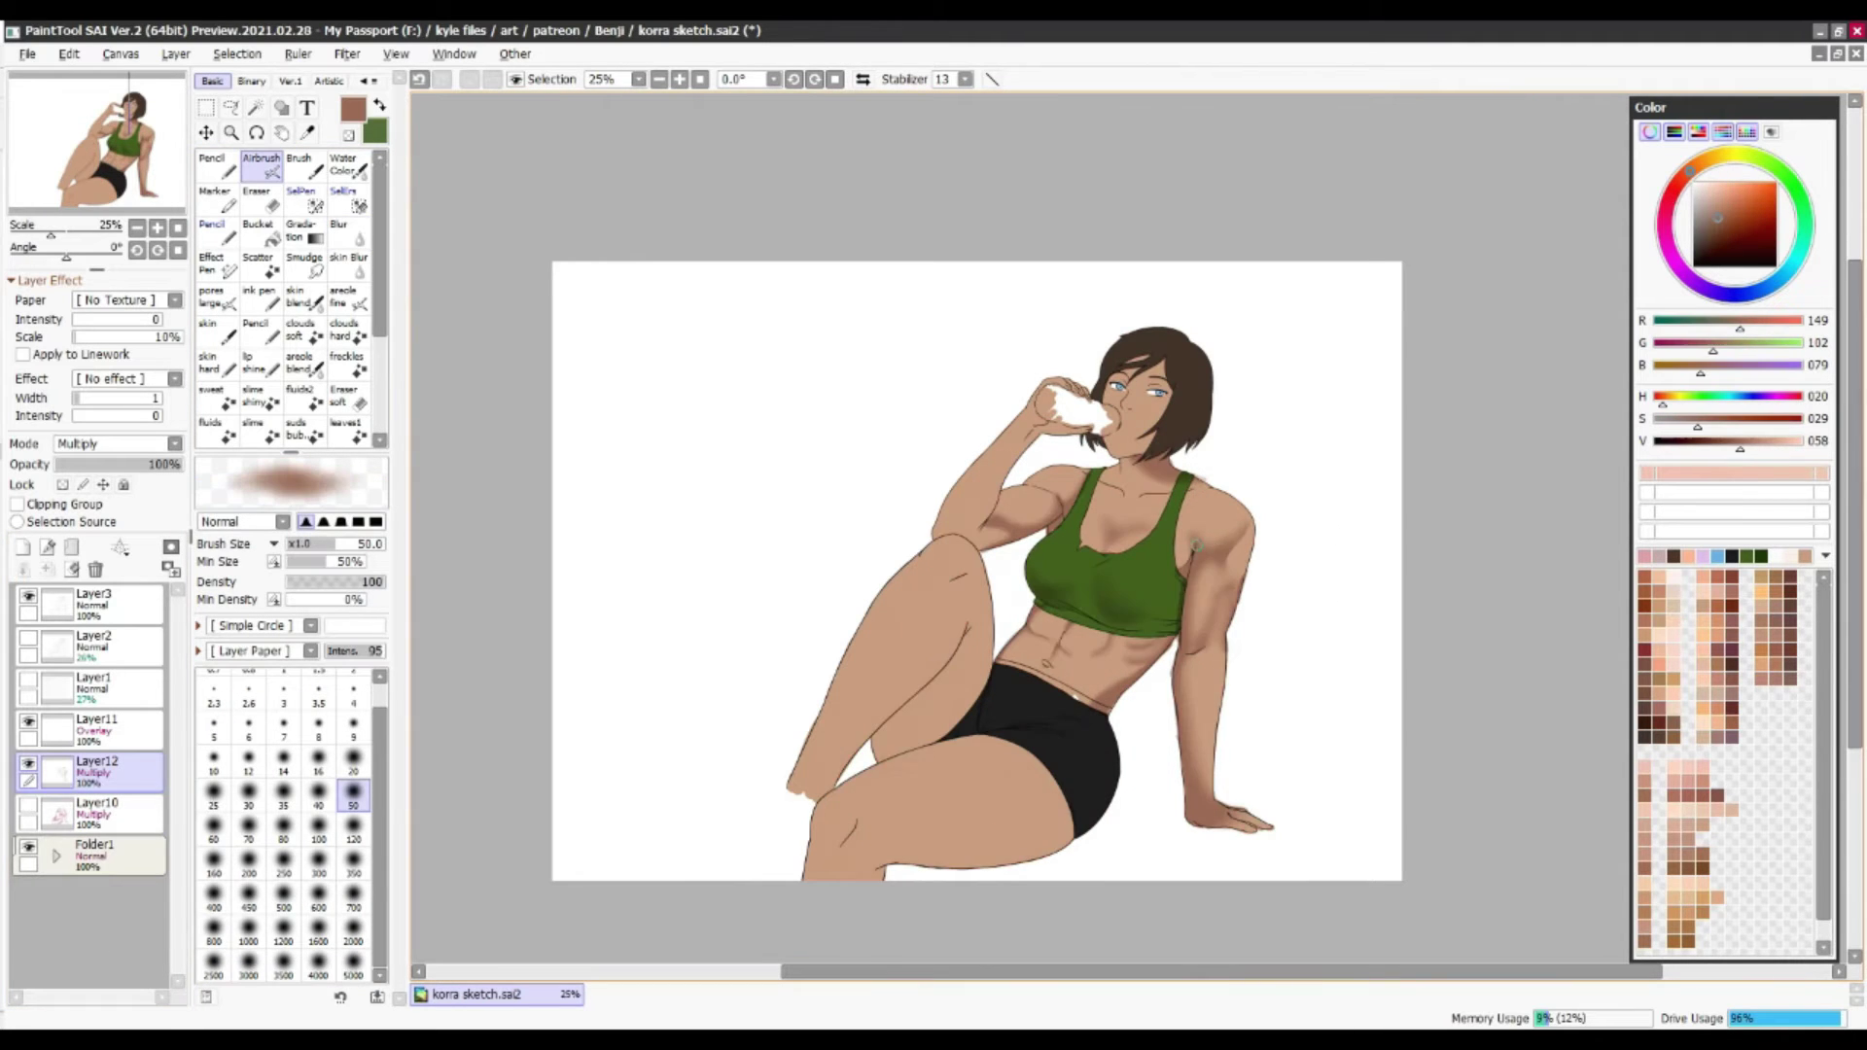
pyautogui.keyDown('alt'); pyautogui.click(1045, 671); pyautogui.keyUp('alt')
pyautogui.moveTo(1032, 665); pyautogui.dragTo(1050, 667)
pyautogui.press('b')
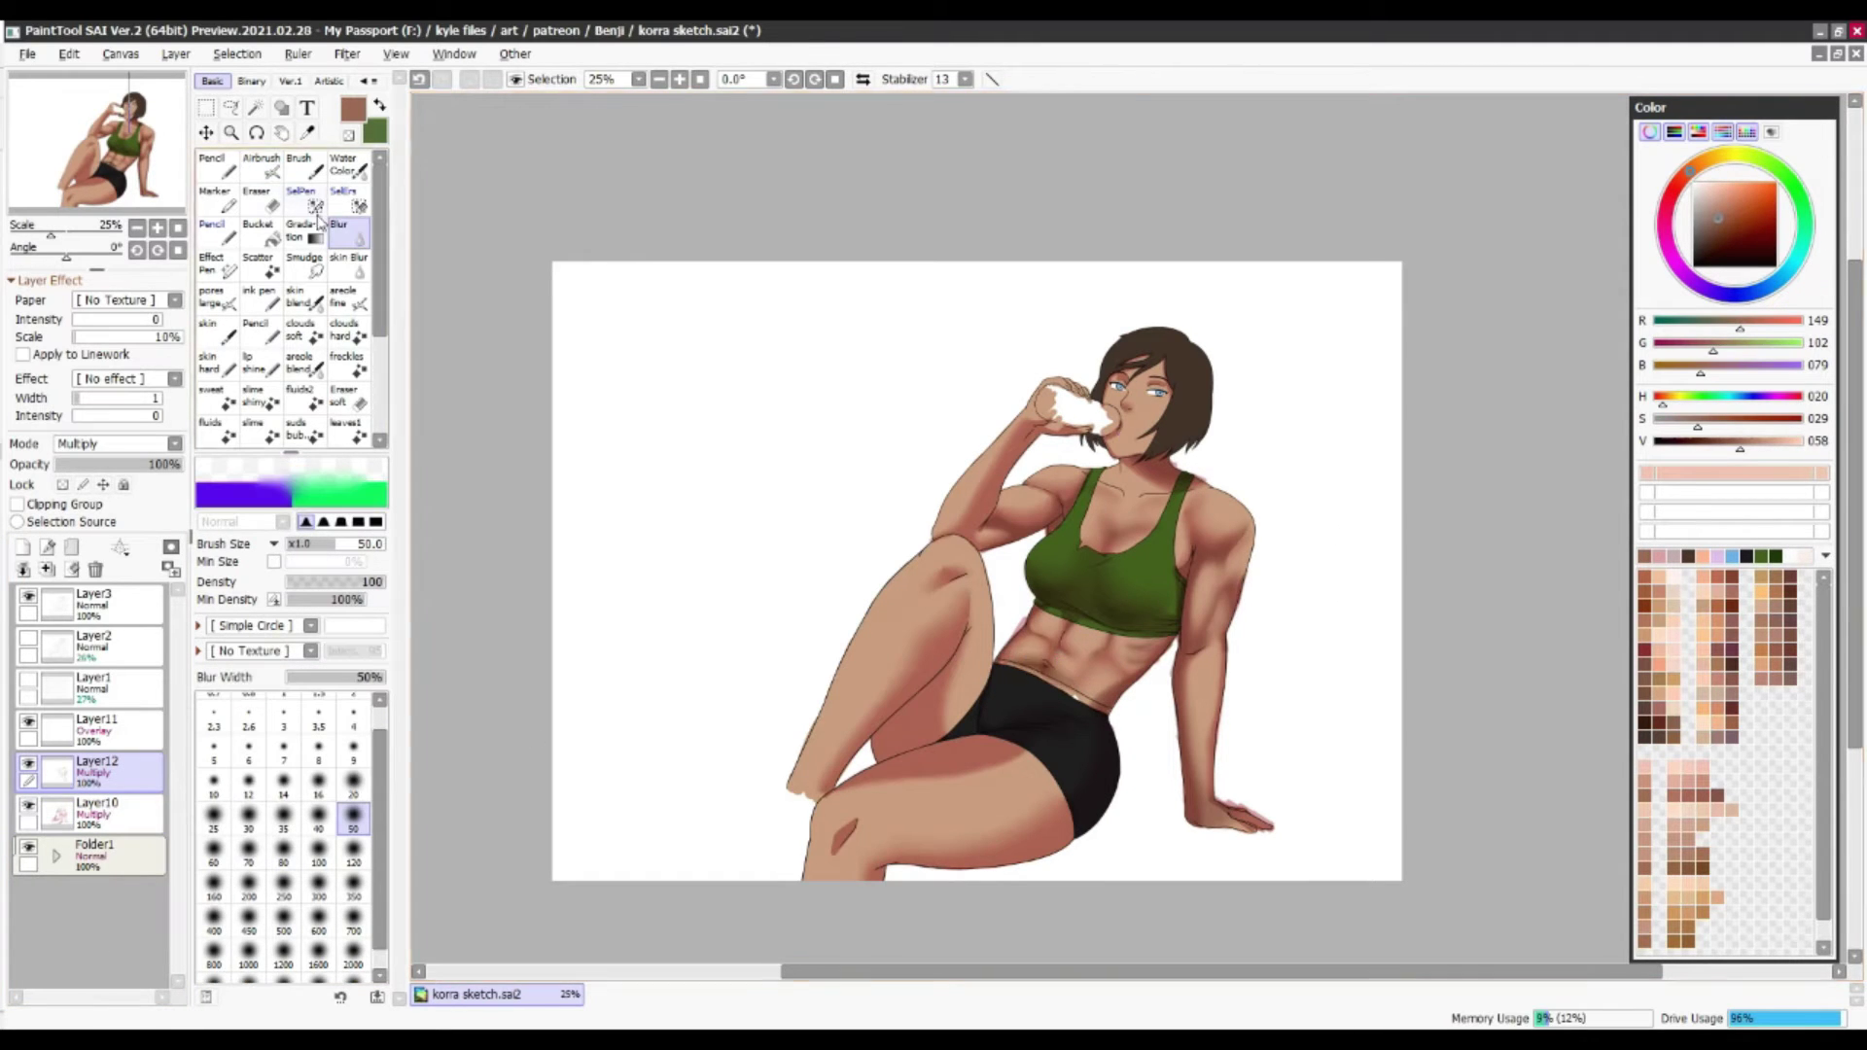
# Darken the upper abdomen beside the navel on Layer10
pyautogui.hotkey('ctrl', 'z')
pyautogui.press('pagedown')
pyautogui.hotkey('ctrl', 'y')
pyautogui.press('a')
pyautogui.moveTo(1082, 650); pyautogui.dragTo(1047, 634)
pyautogui.press('b')
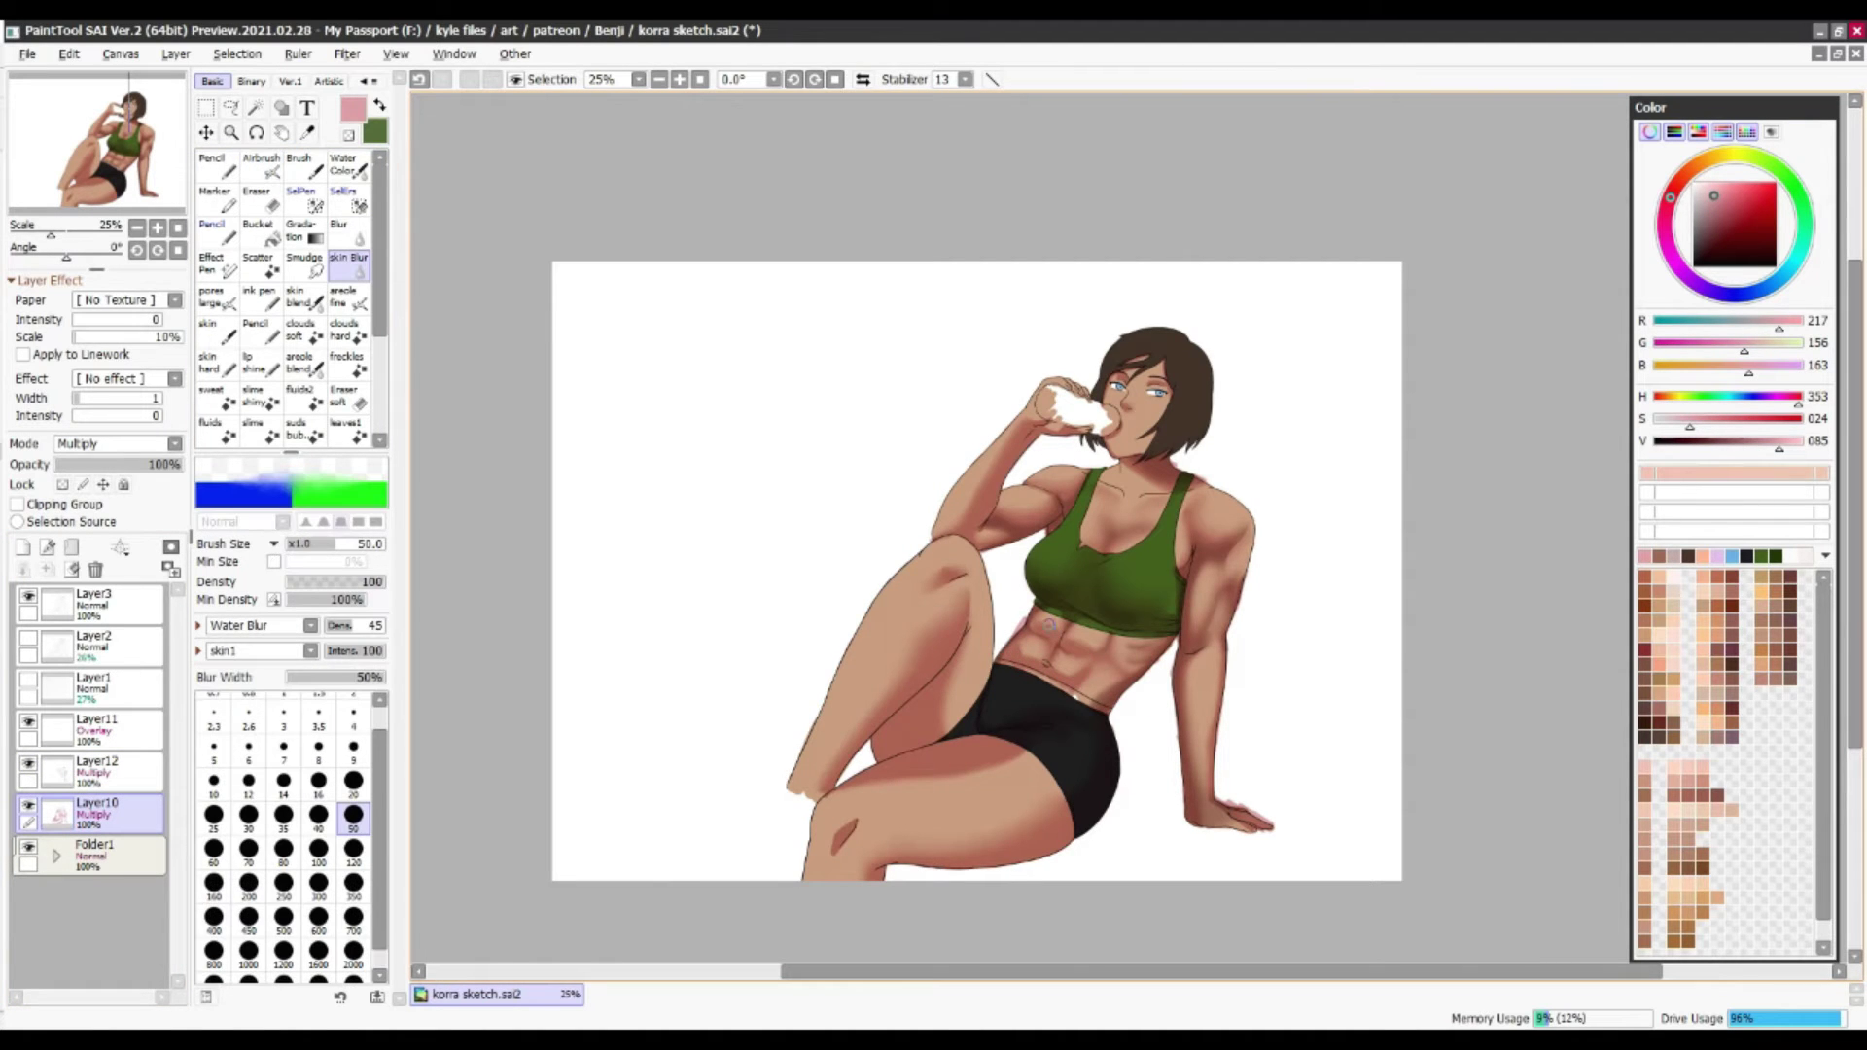
pyautogui.press(']')
pyautogui.press(']')
pyautogui.press(']')
pyautogui.press('[')
pyautogui.press('[')
pyautogui.press('[')
# With Folder1 hidden, darken the lower abs shading on Layer12
pyautogui.click(28, 847)
pyautogui.click(97, 768)
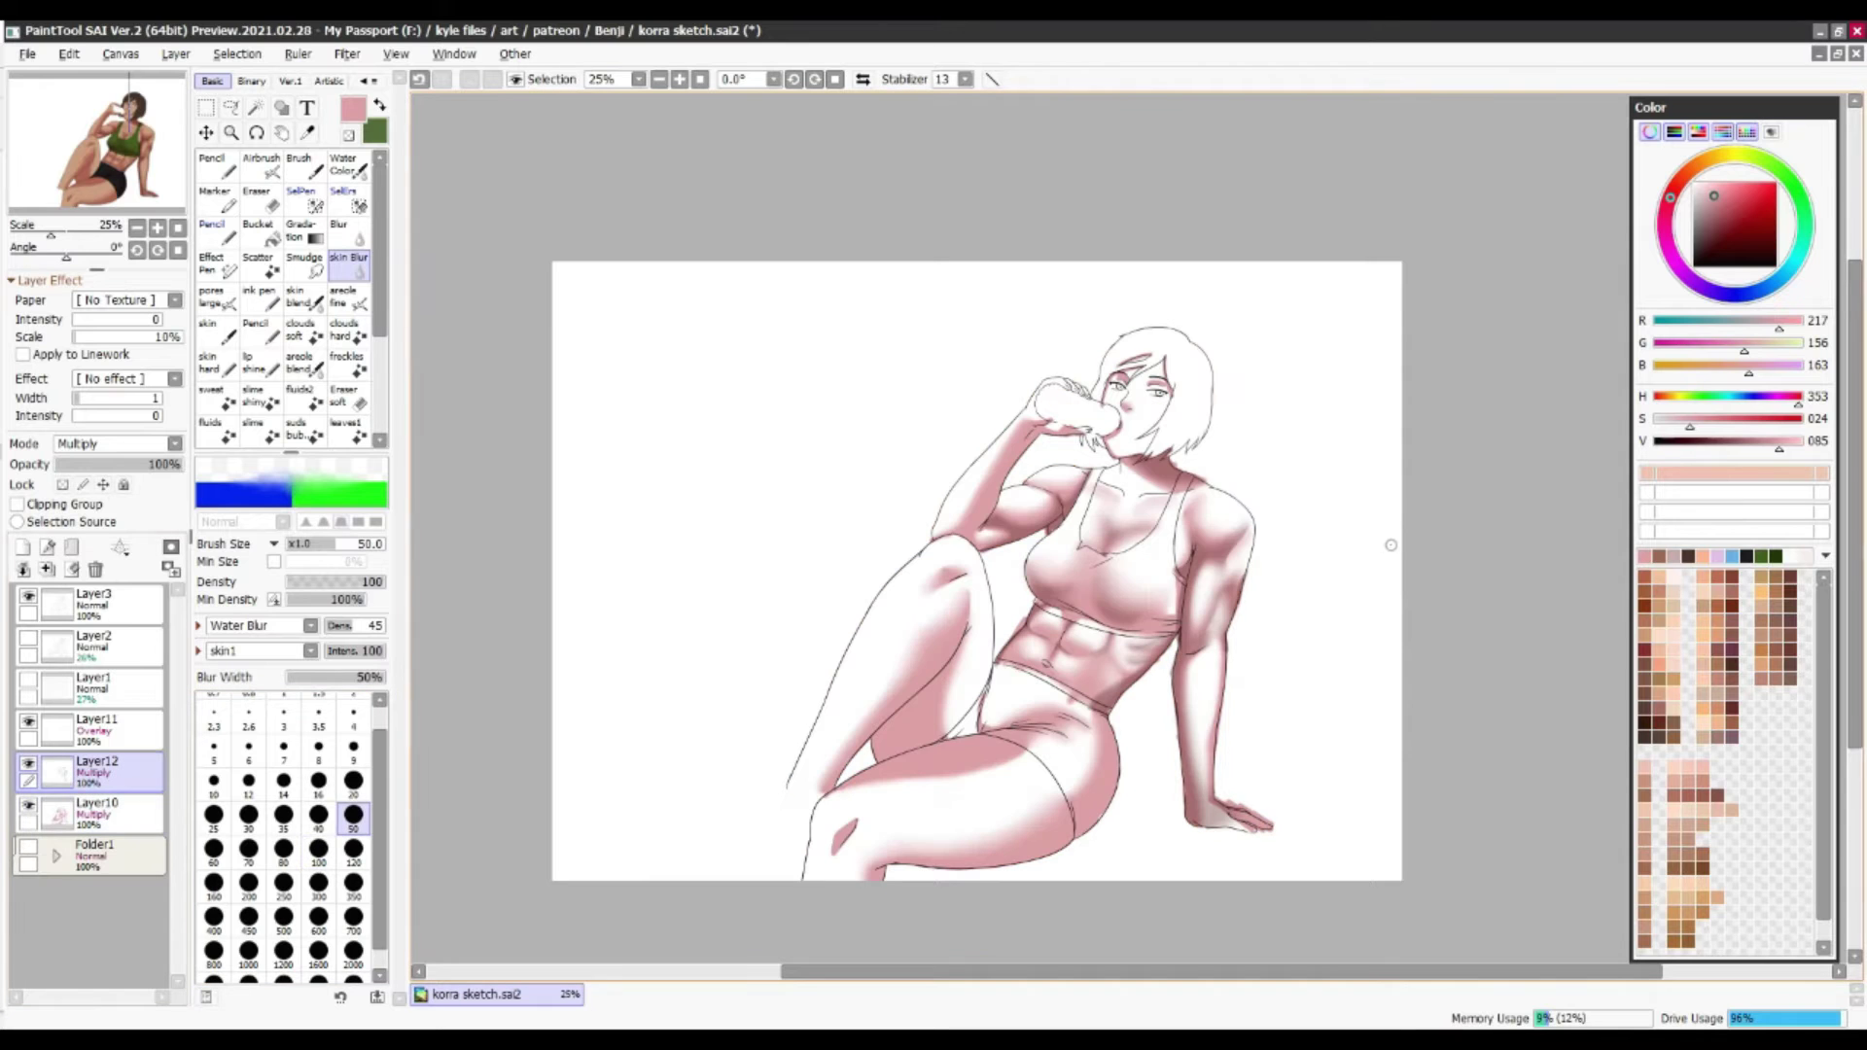
pyautogui.press('a')
pyautogui.moveTo(1046, 679); pyautogui.dragTo(1090, 653)
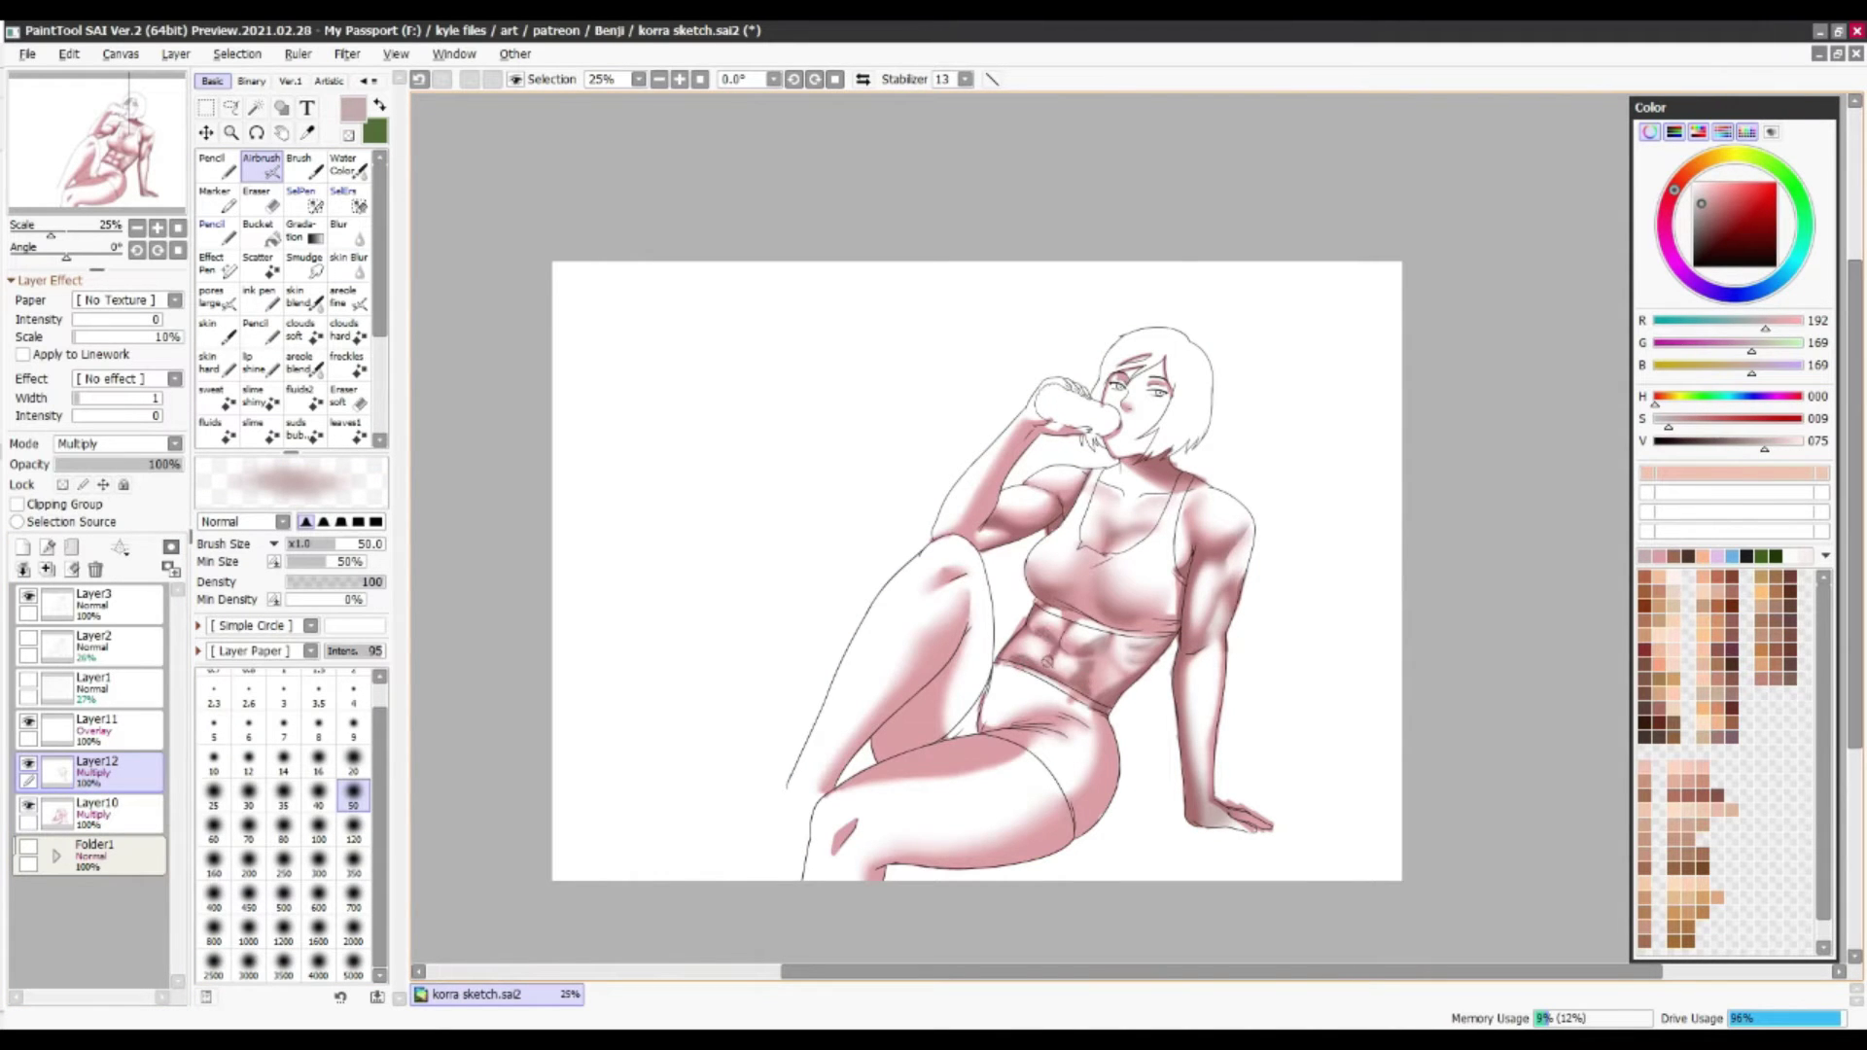
pyautogui.click(28, 847)
pyautogui.click(349, 262)
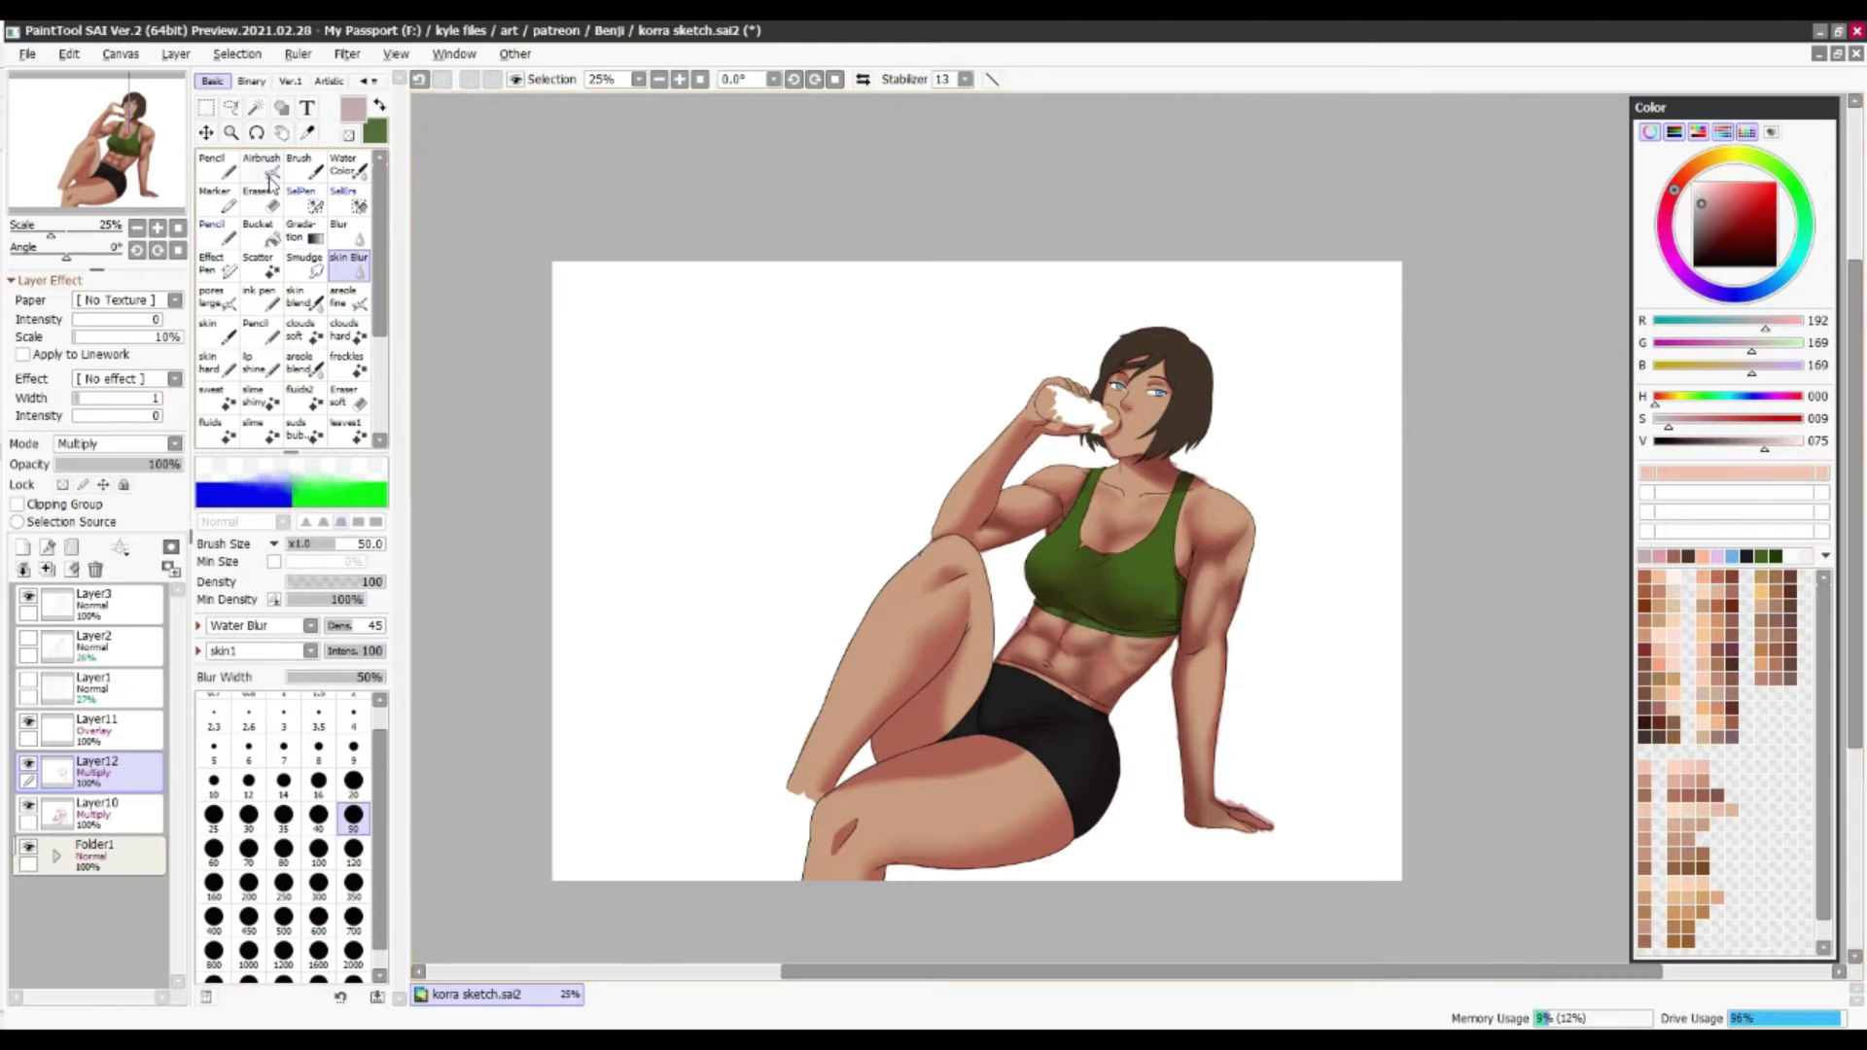
# Blur the Layer10 shading smoother with the skin blending brush
pyautogui.press('a')
pyautogui.press('b')
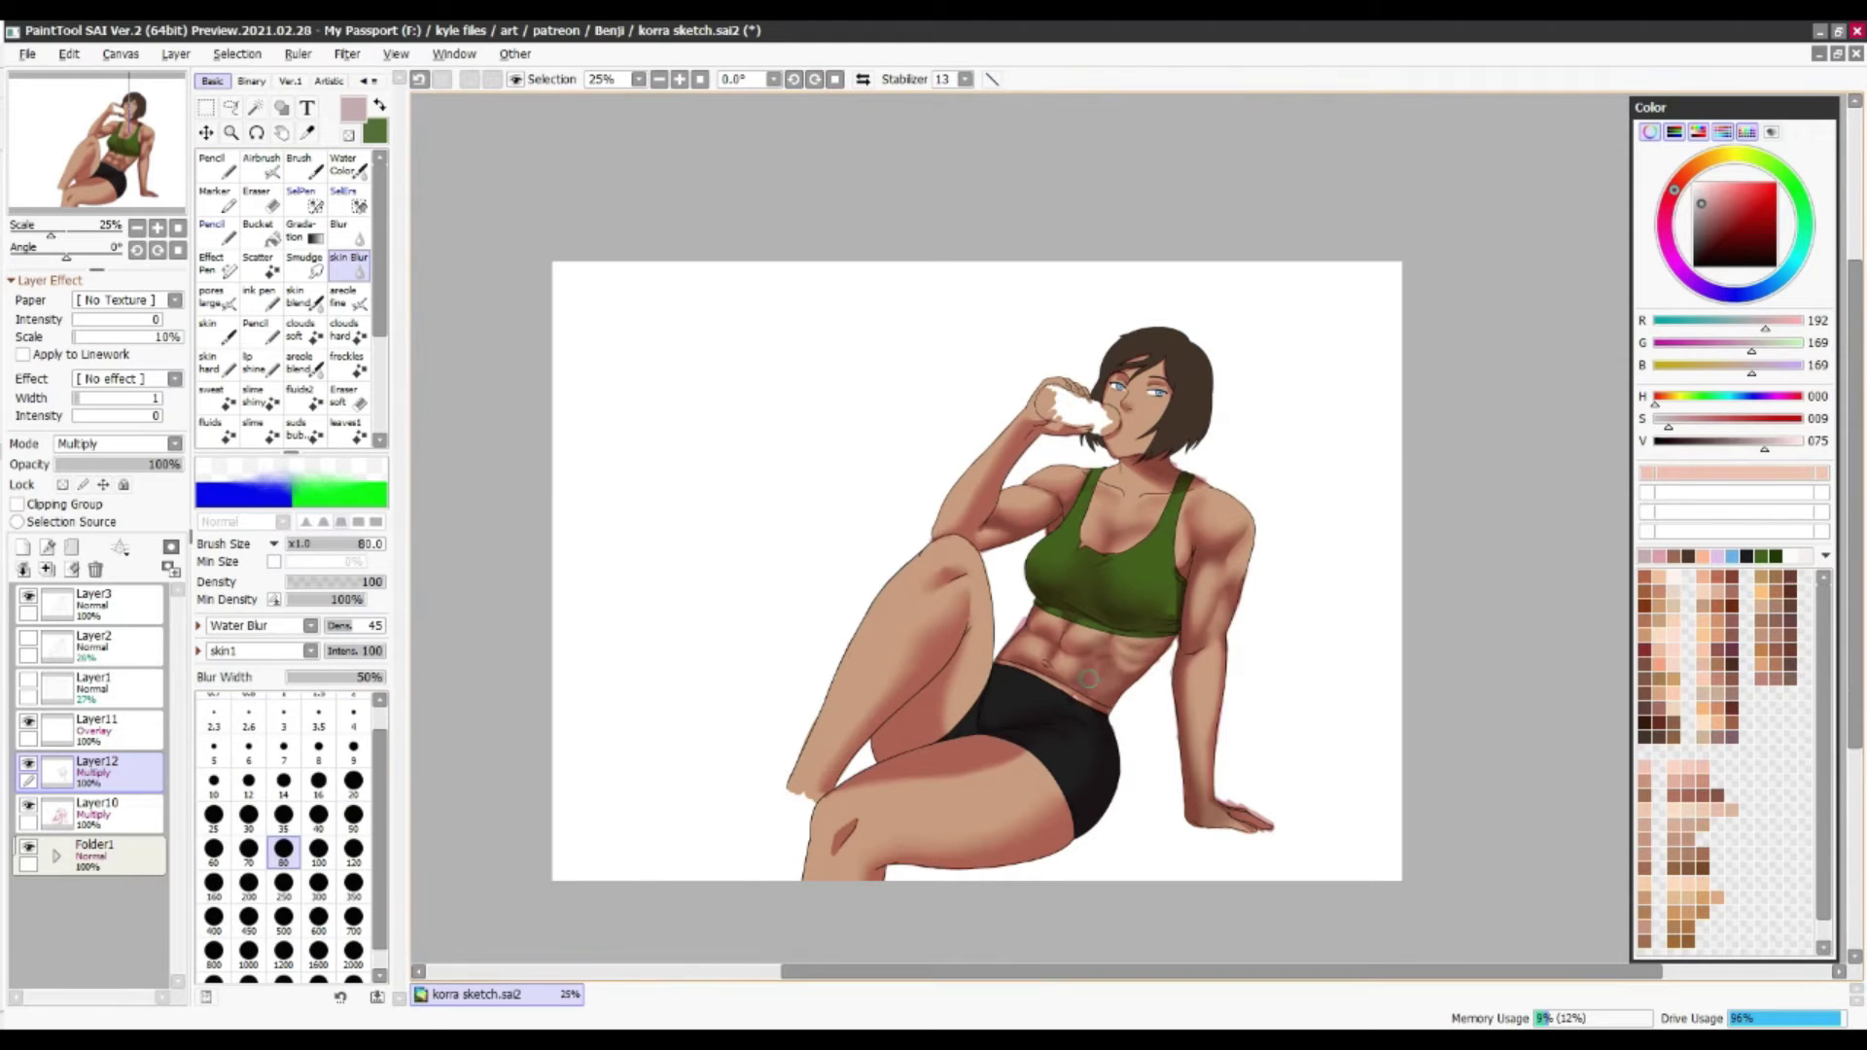
pyautogui.press('pagedown')
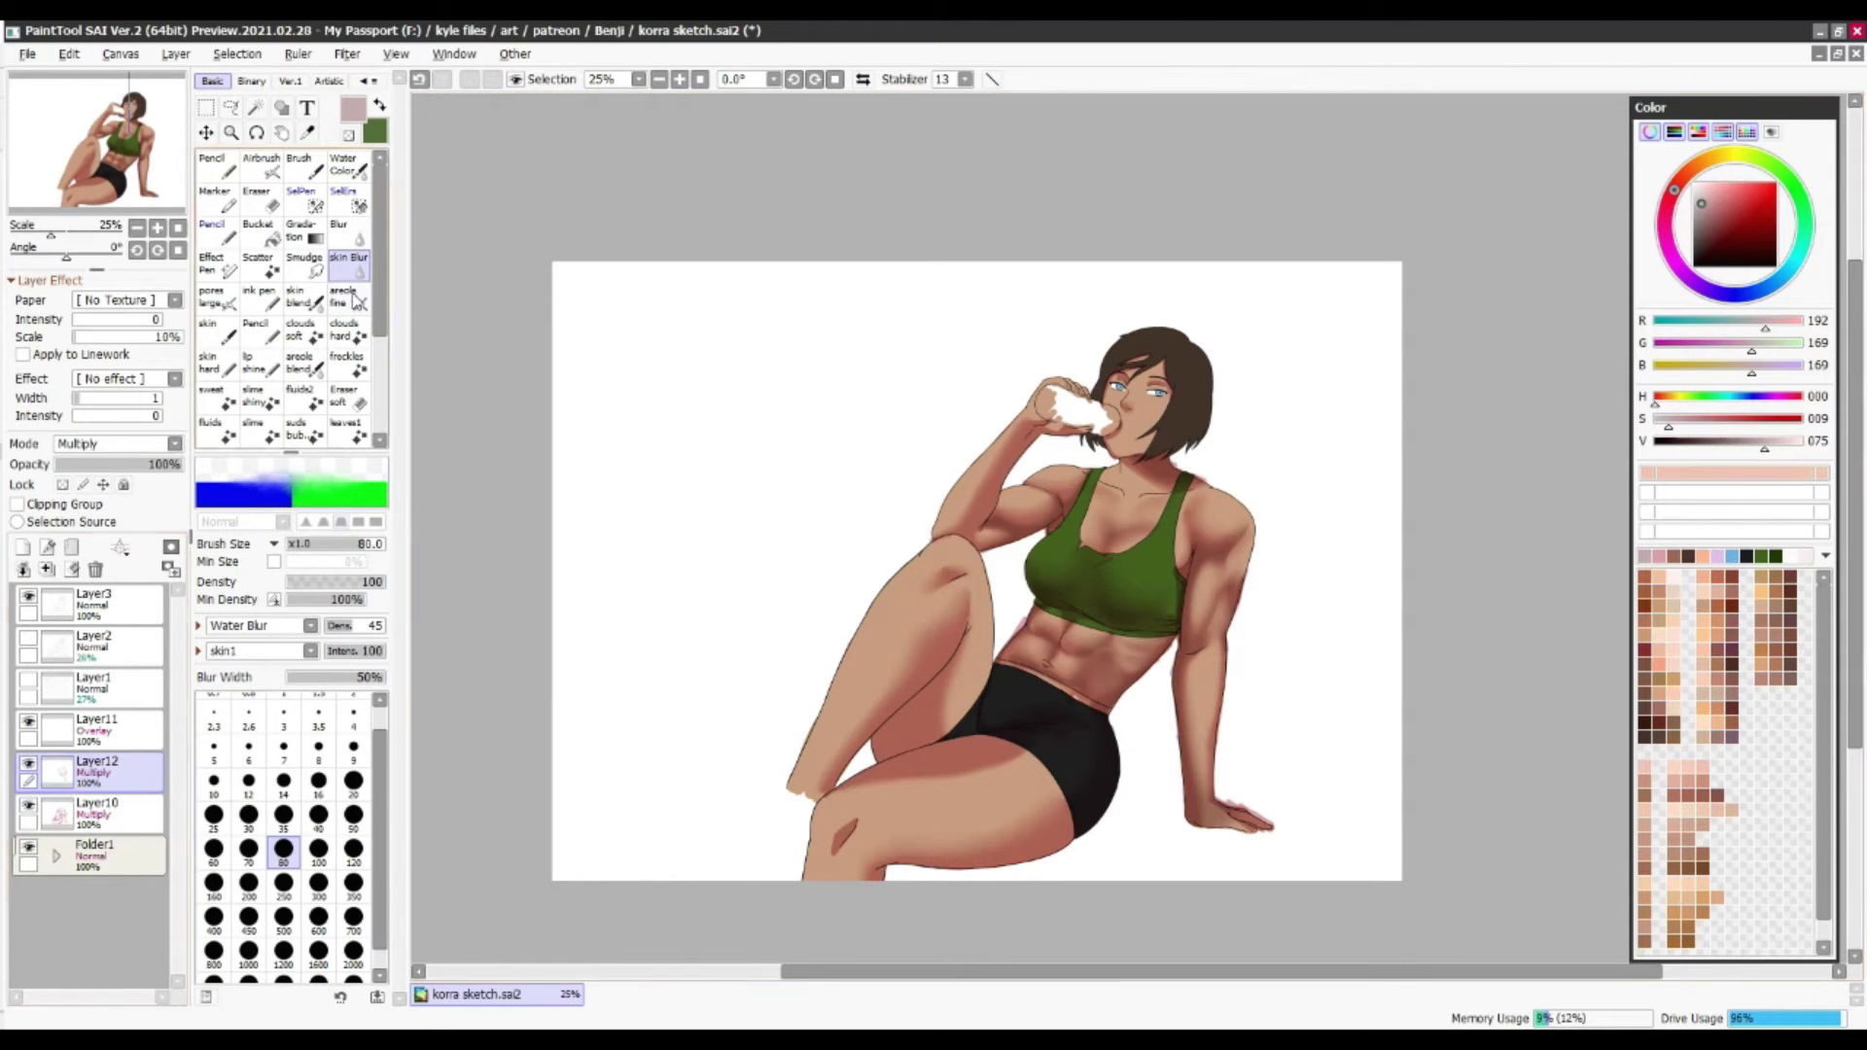
pyautogui.press('b')
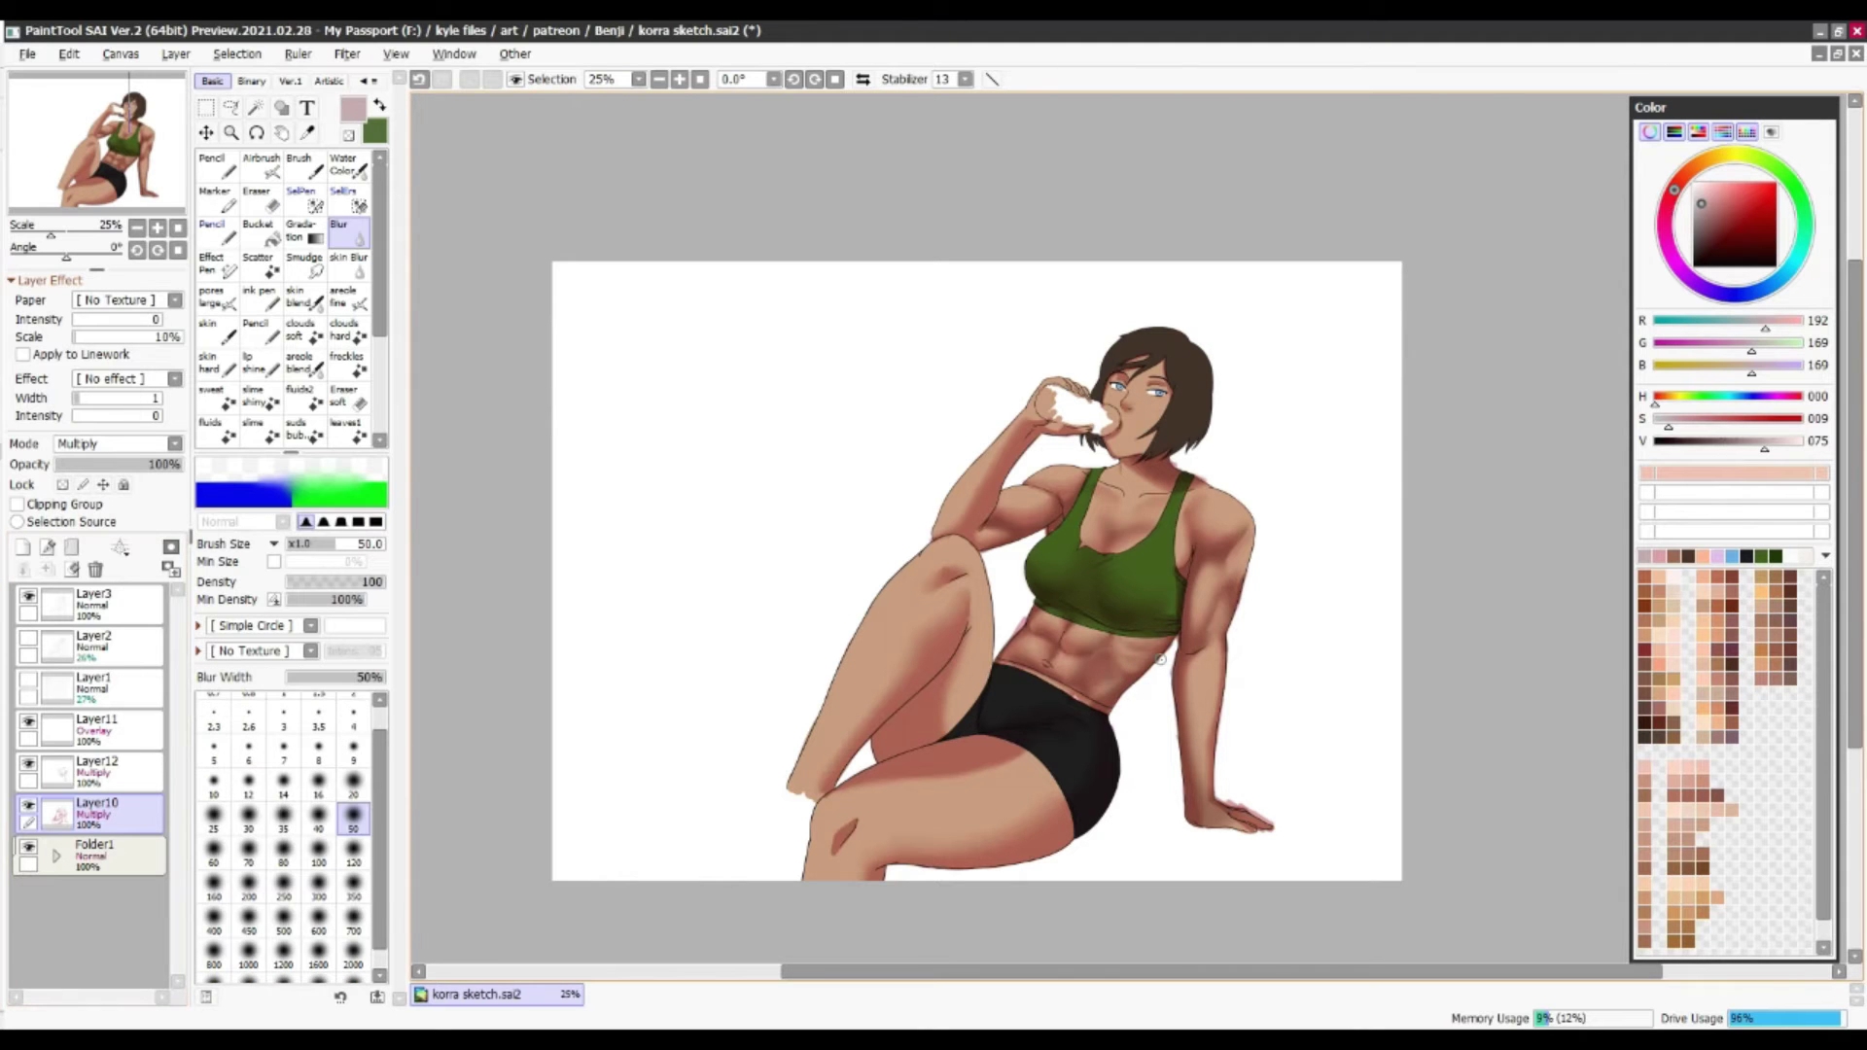
pyautogui.press('b')
pyautogui.press('pageup')
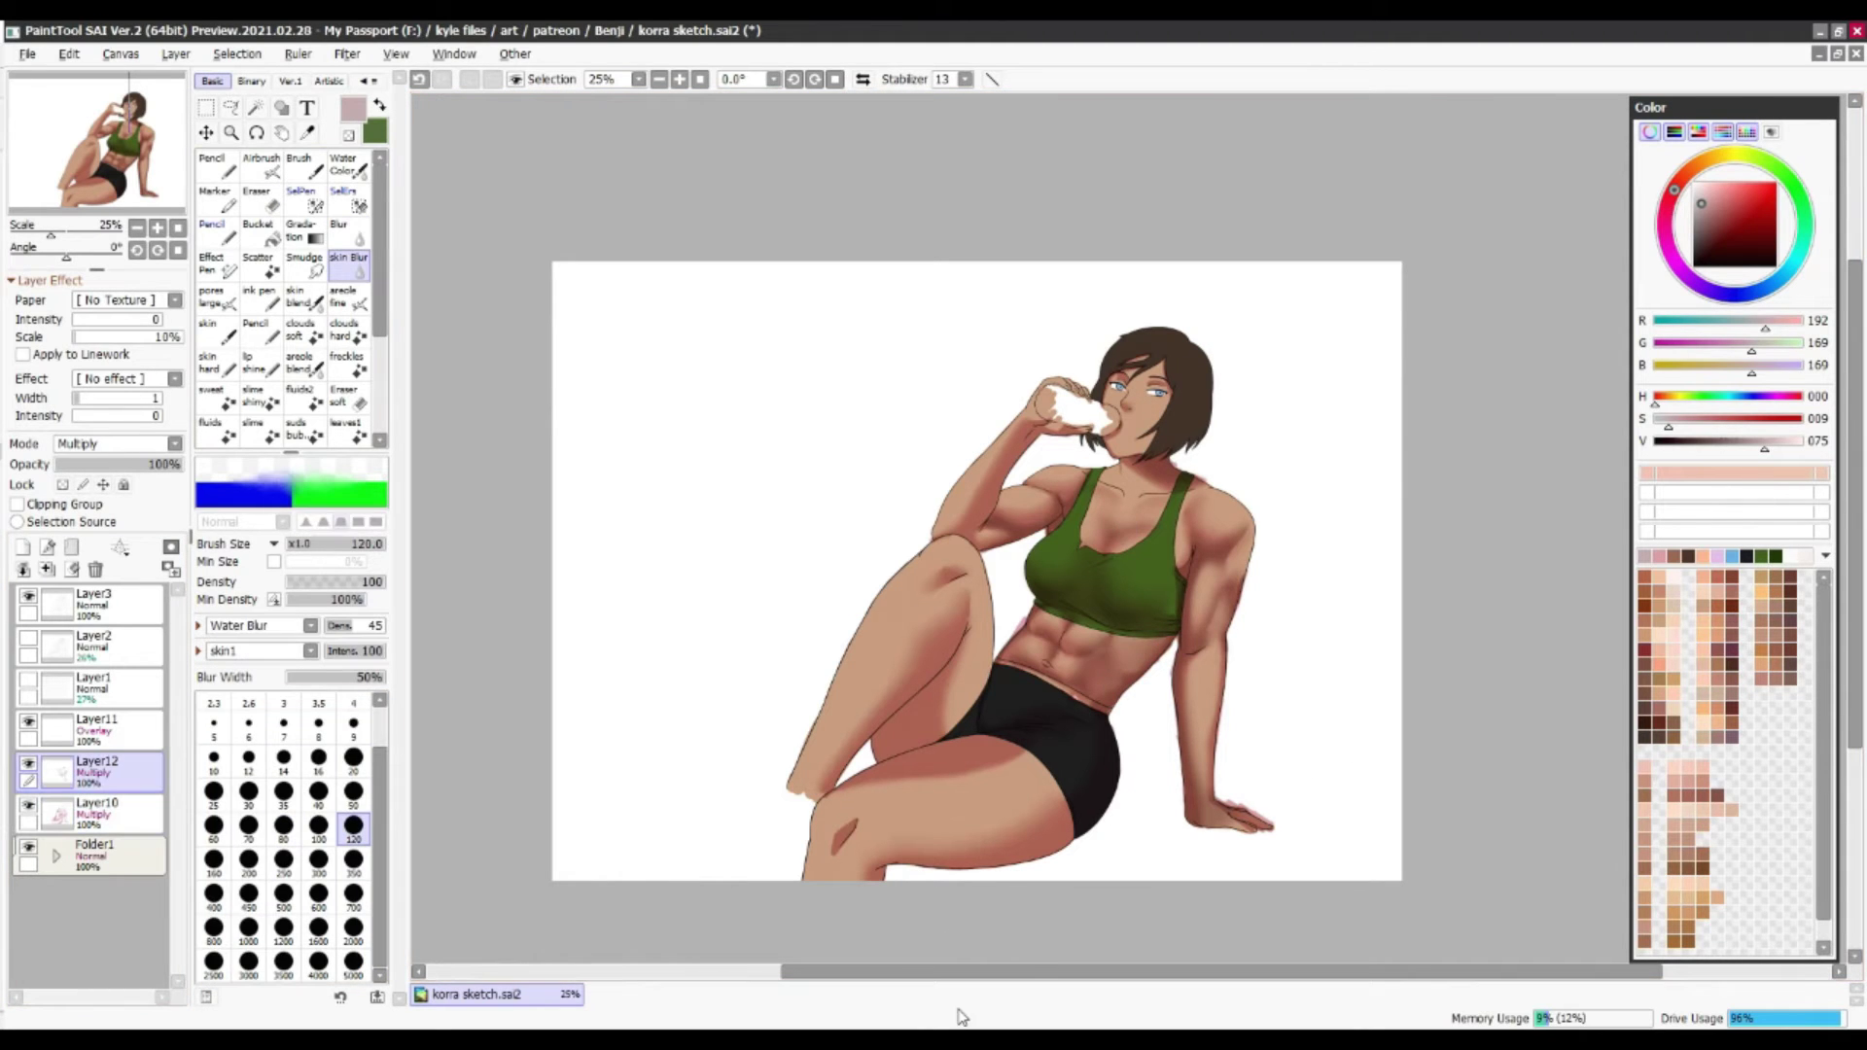
pyautogui.press('n')
# Add dark shading strokes on the thigh and the inner thigh behind the knee
pyautogui.moveTo(949, 661)
pyautogui.mouseDown()
pyautogui.moveTo(822, 799)
pyautogui.moveTo(1008, 740)
pyautogui.moveTo(907, 754)
pyautogui.mouseUp()
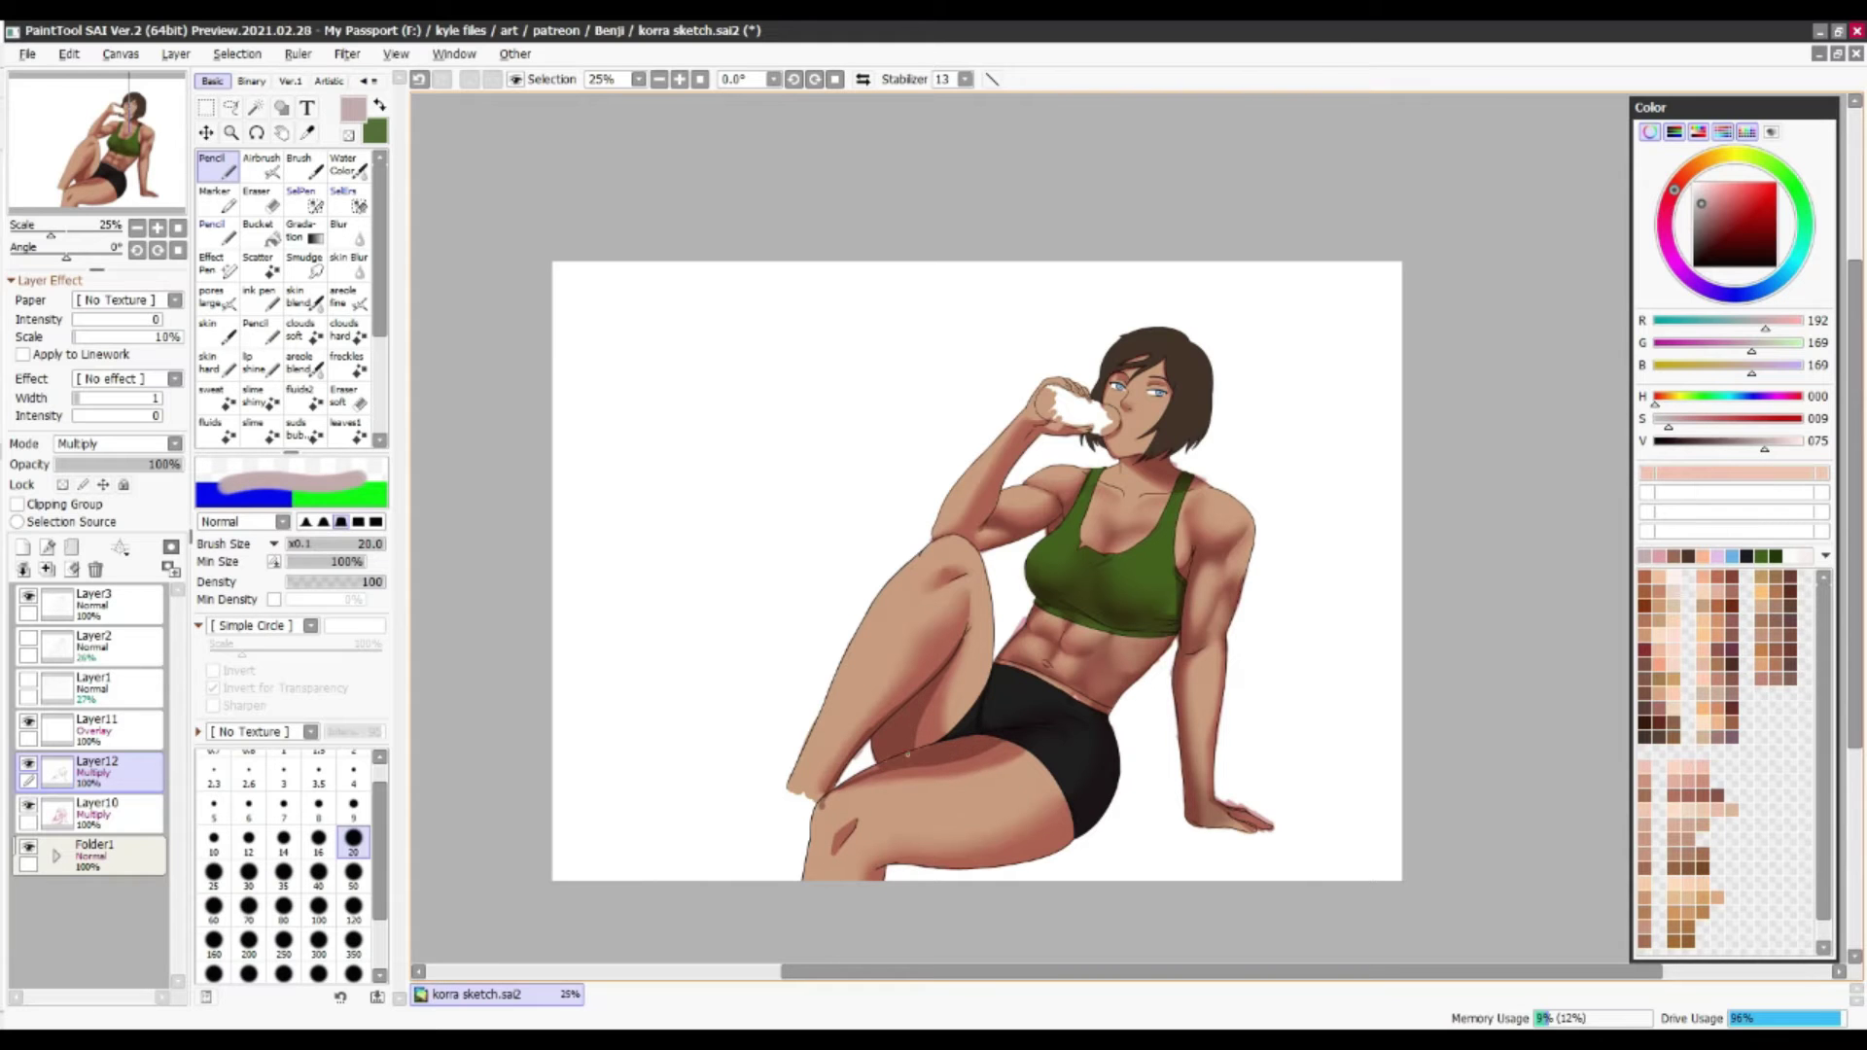
pyautogui.moveTo(949, 652); pyautogui.dragTo(873, 725)
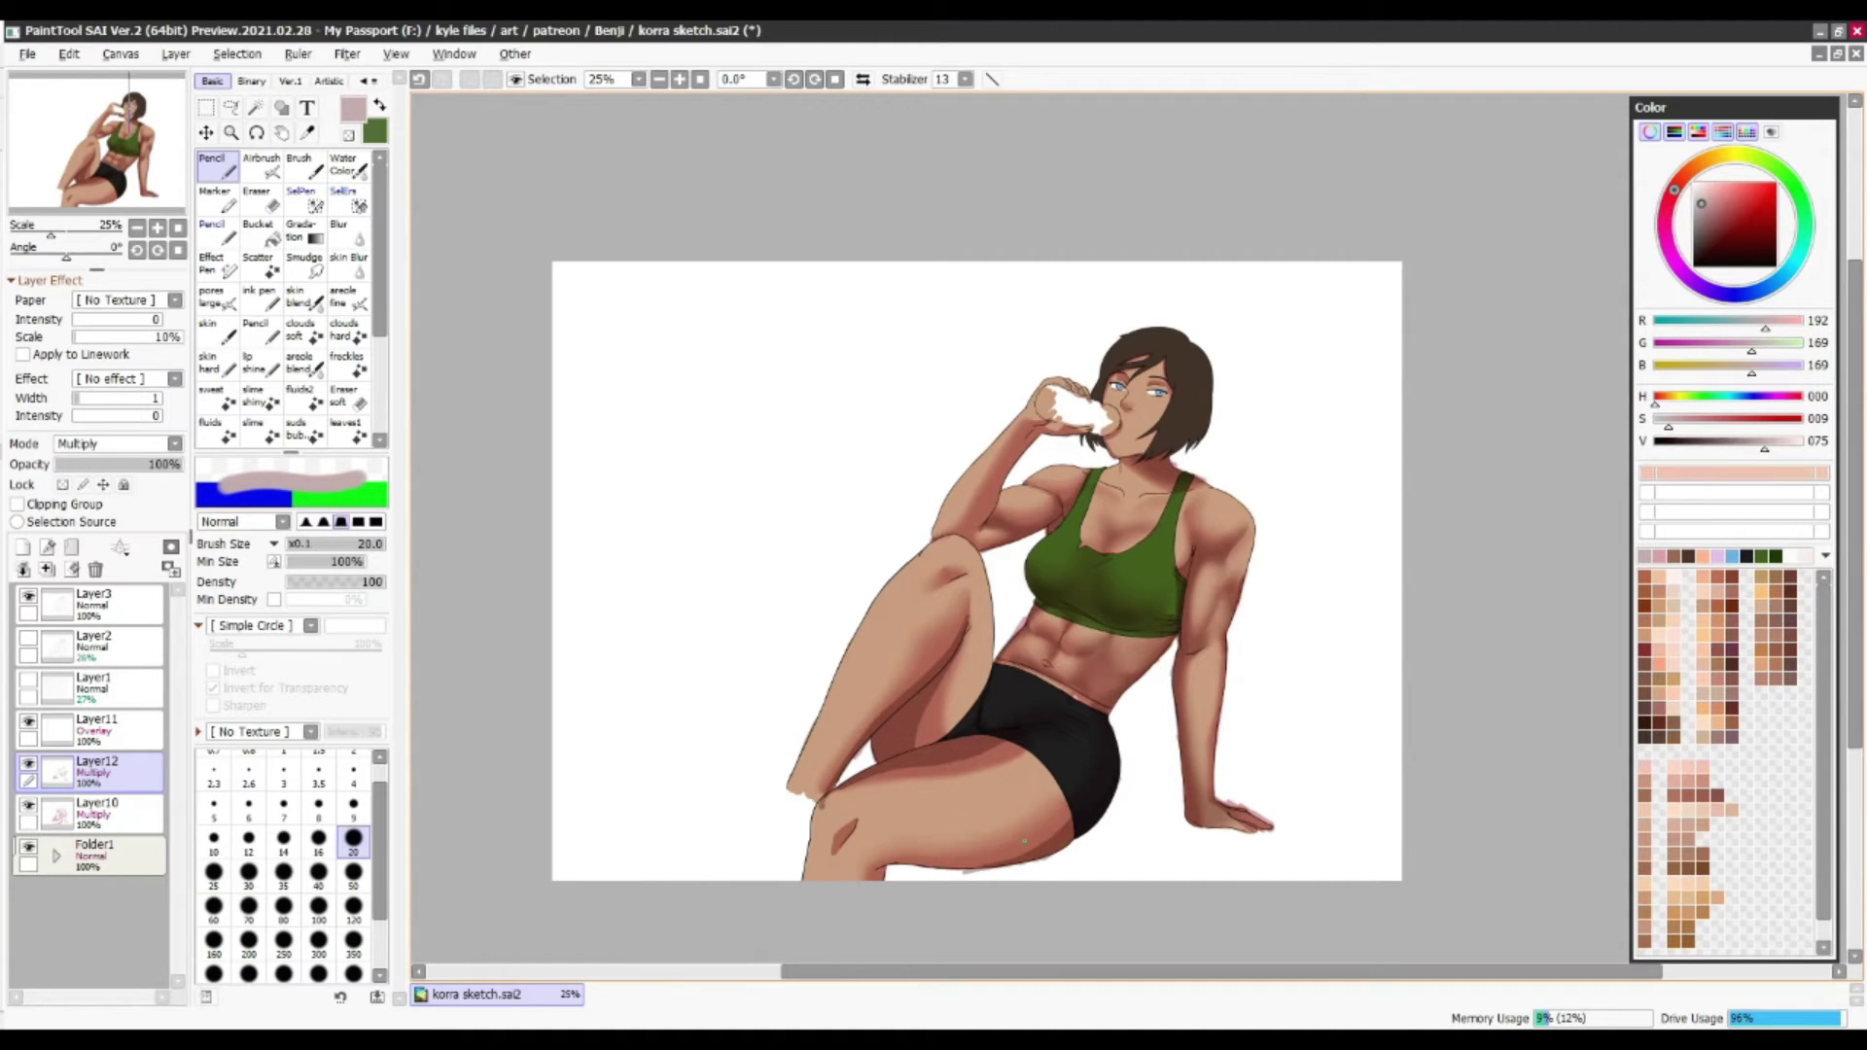
pyautogui.press('b')
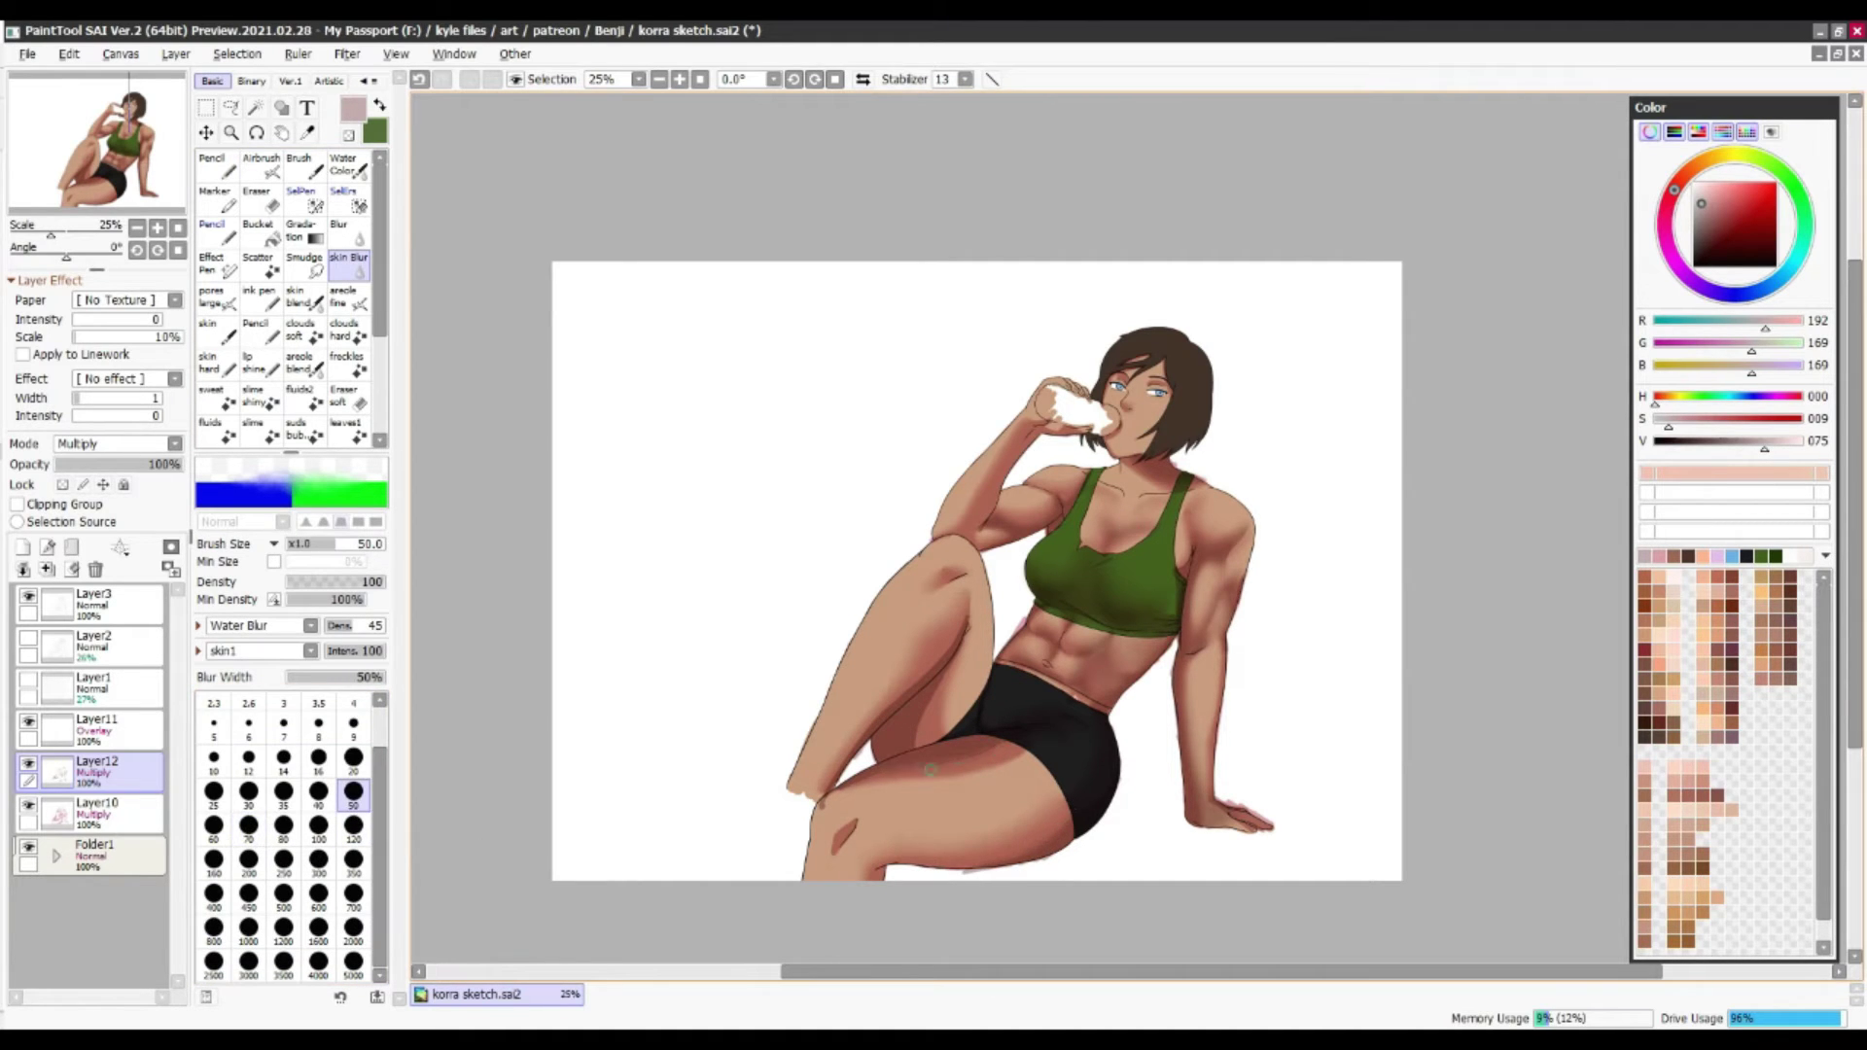
pyautogui.hotkey('ctrl', 'z')
pyautogui.hotkey('ctrl', 'y')
pyautogui.press(']')
pyautogui.press(']')
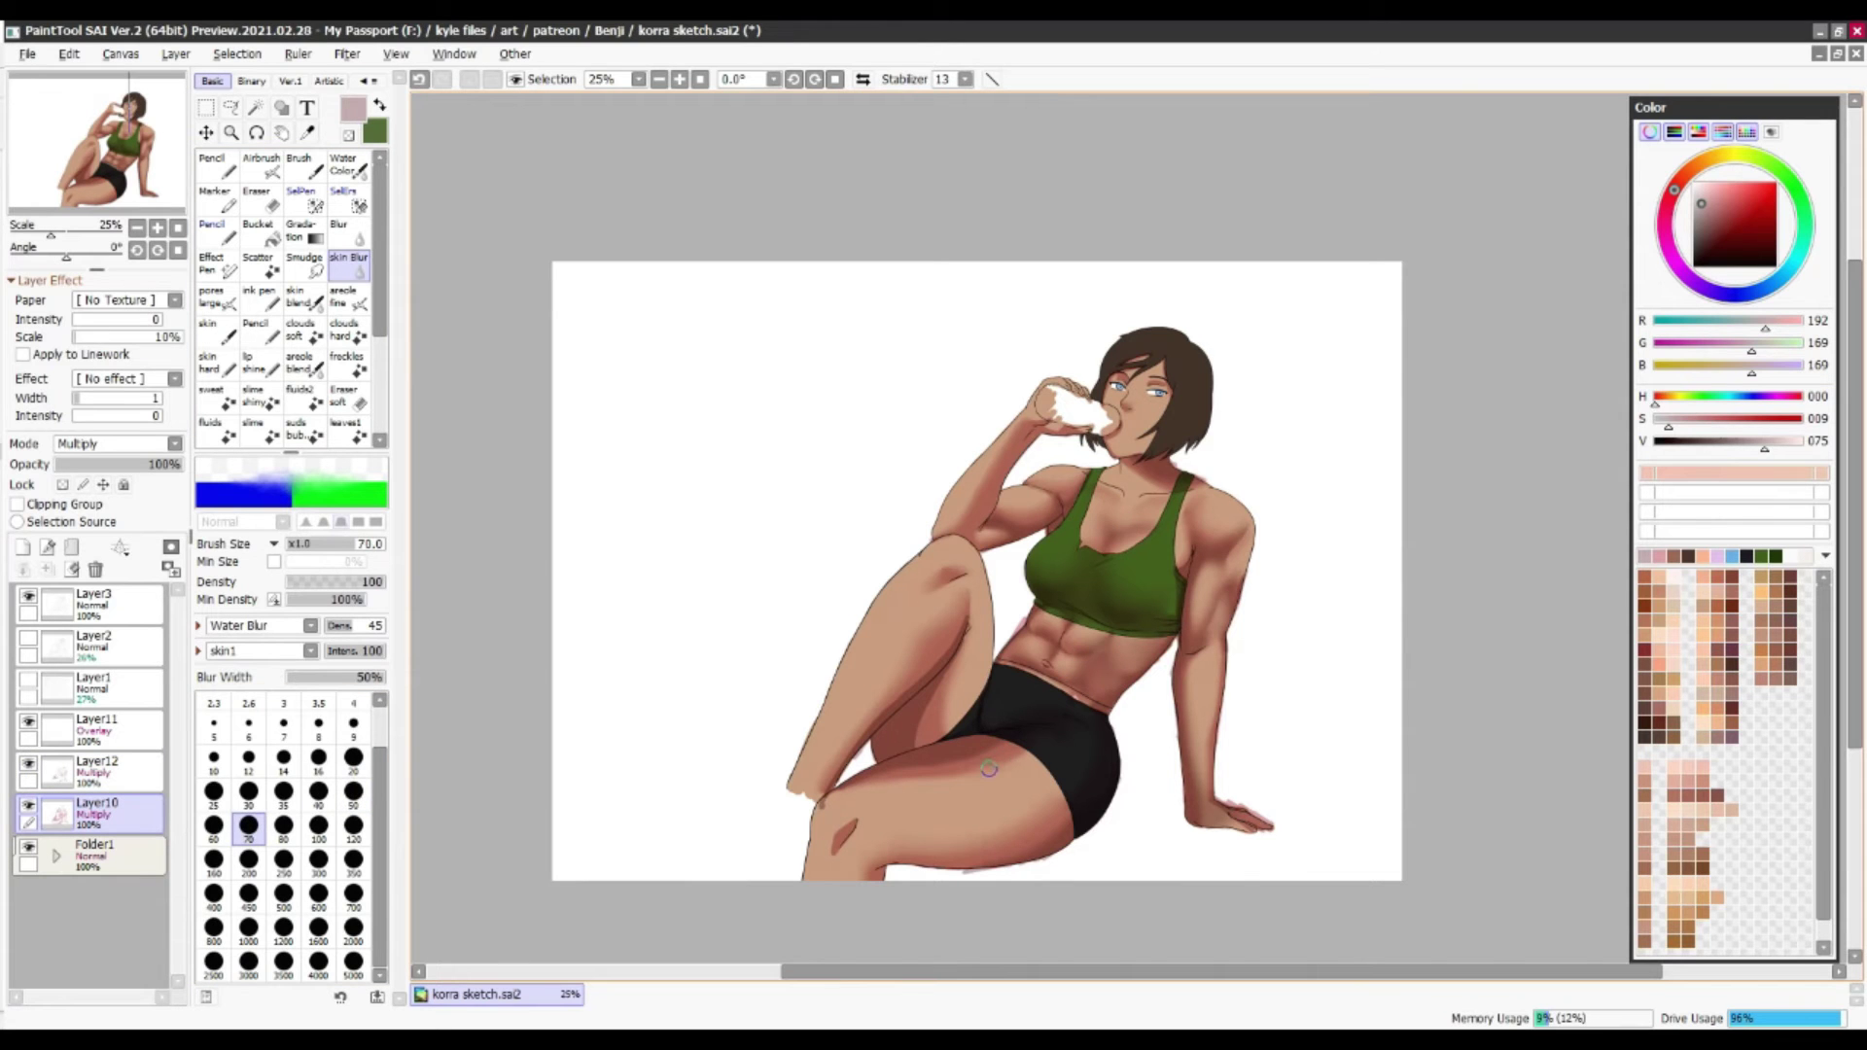
pyautogui.hotkey('ctrl', 'z')
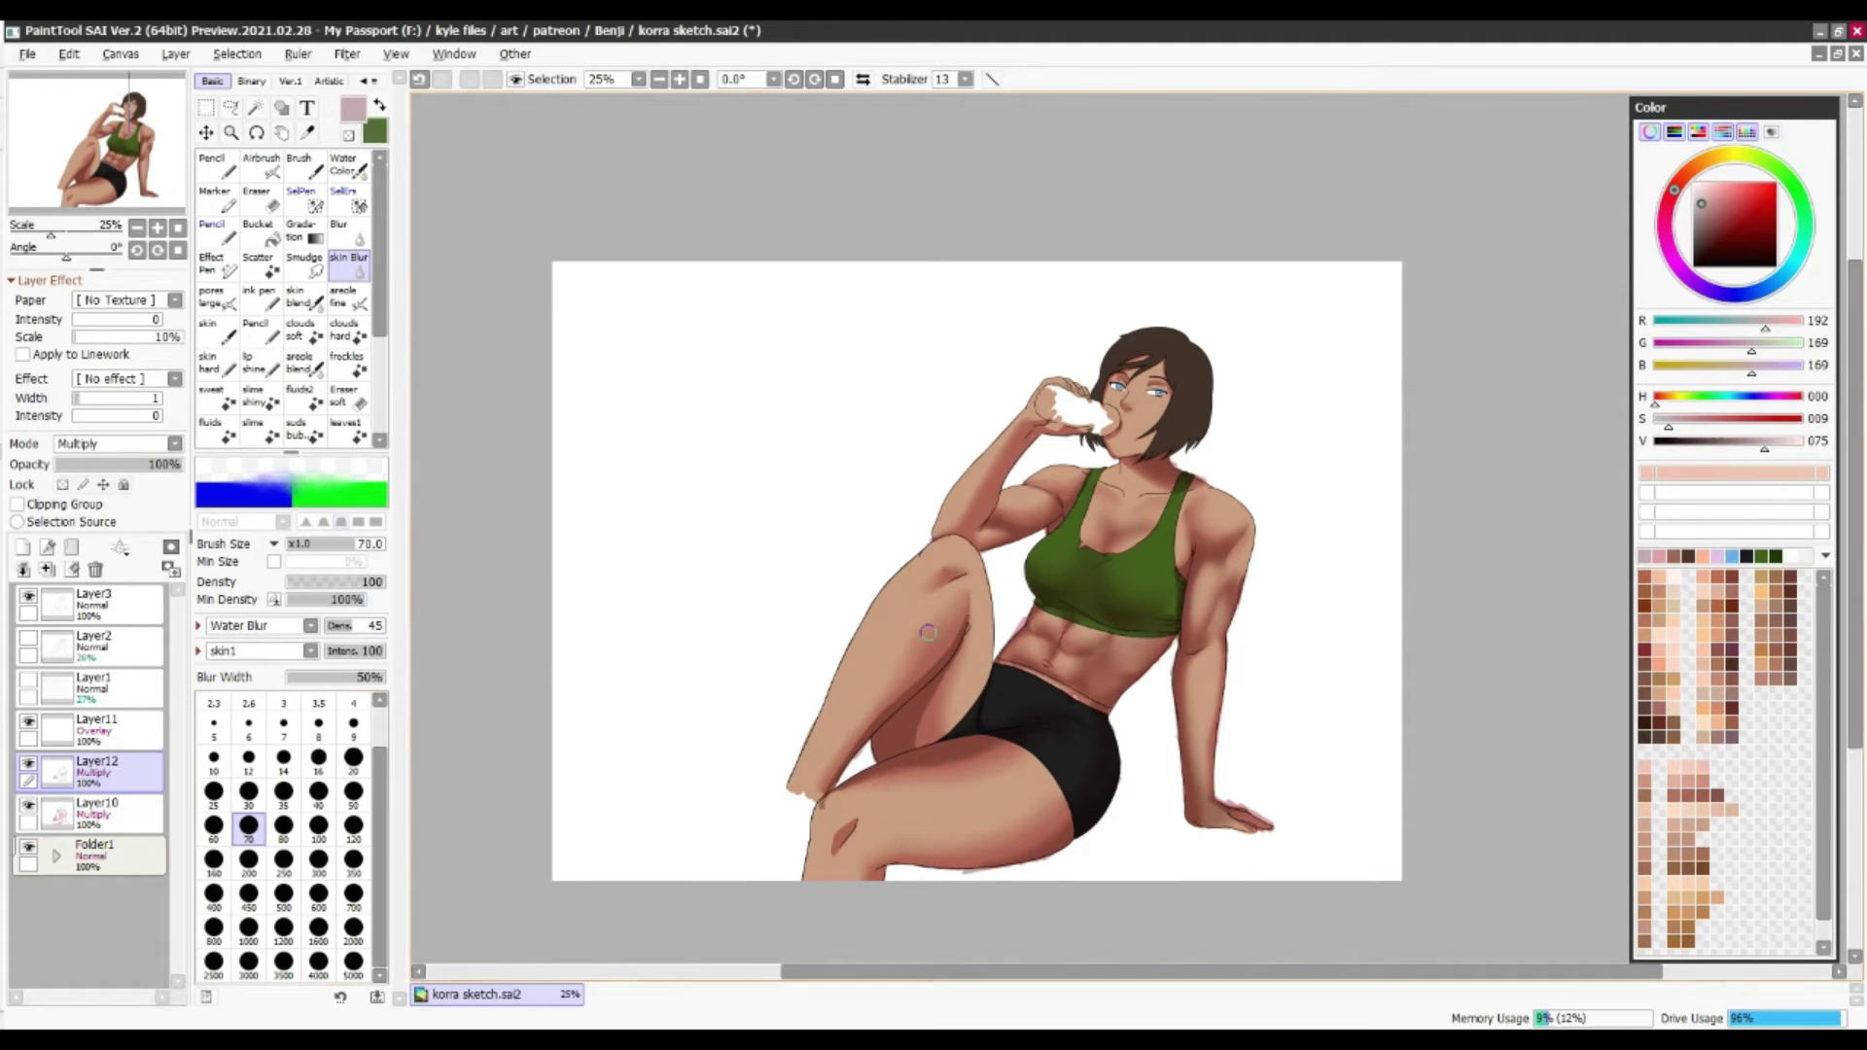
# Airbrush a soft light-peach highlight over the green top on Layer11
pyautogui.click(98, 725)
pyautogui.click(260, 165)
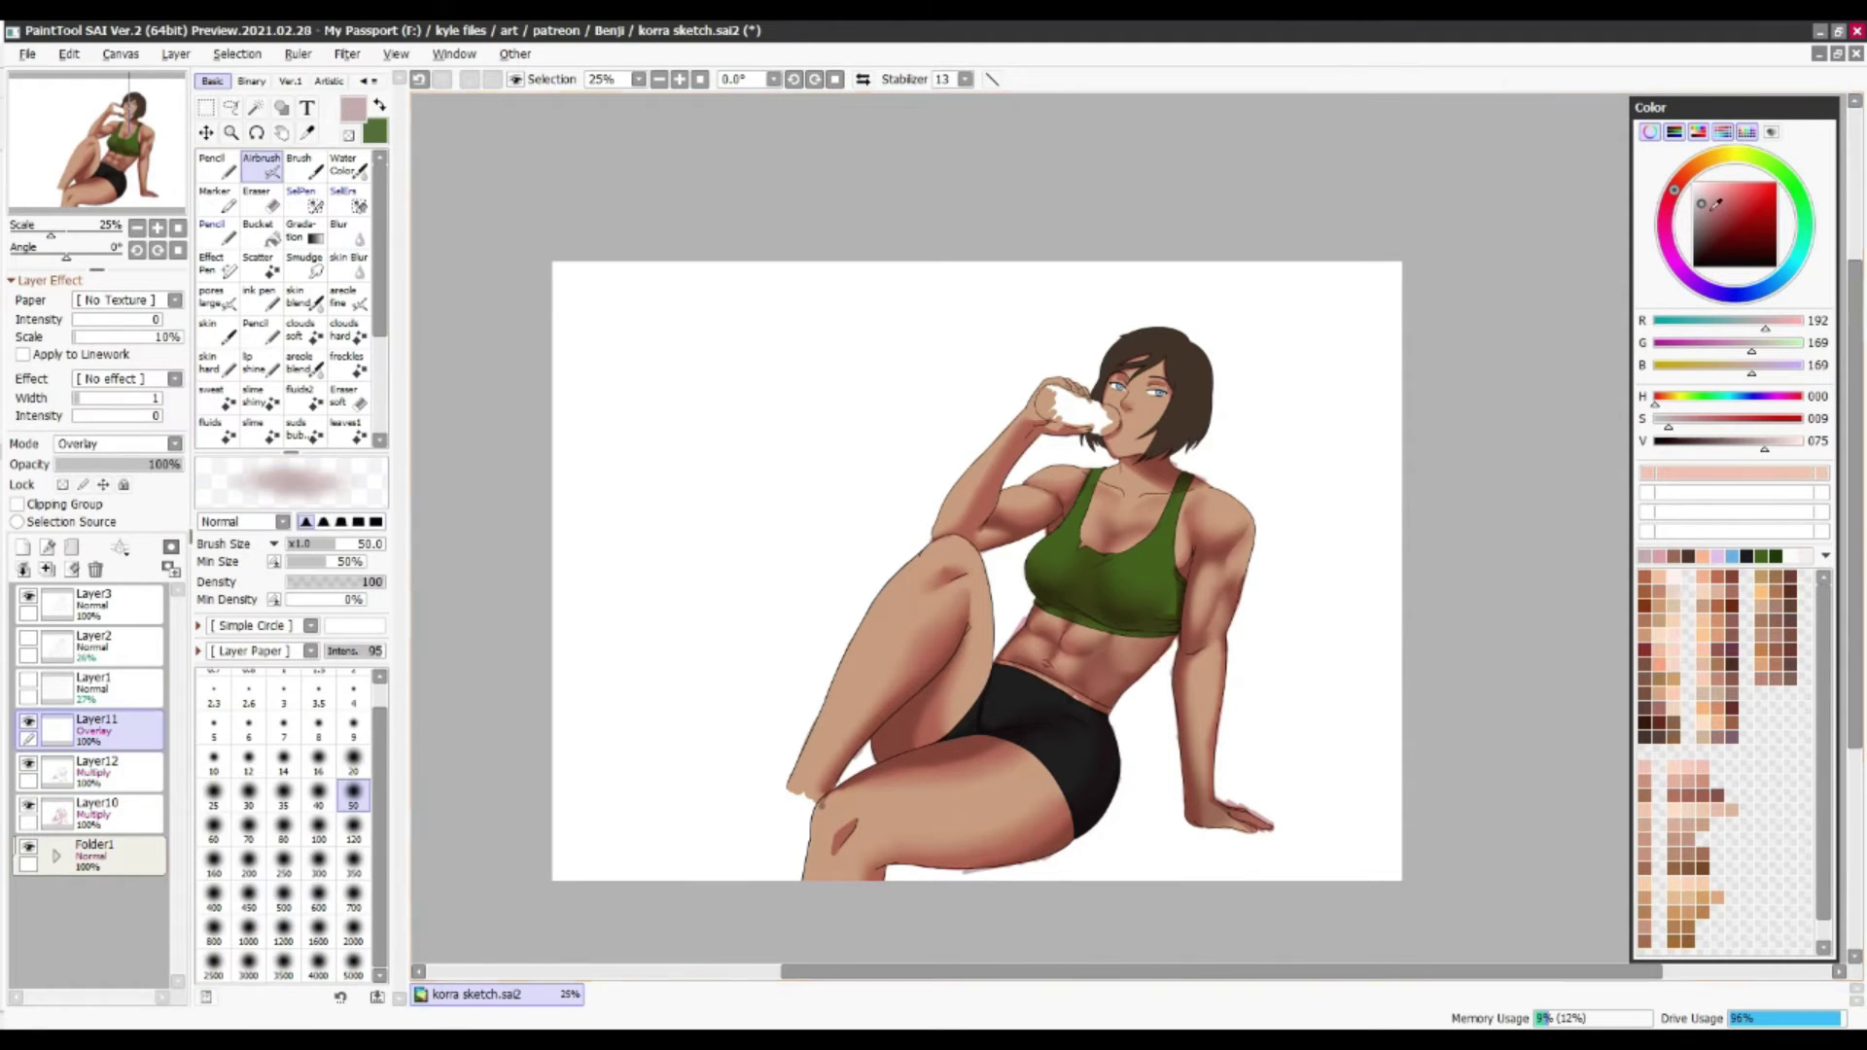
pyautogui.click(1734, 473)
pyautogui.moveTo(1114, 573); pyautogui.dragTo(1149, 551)
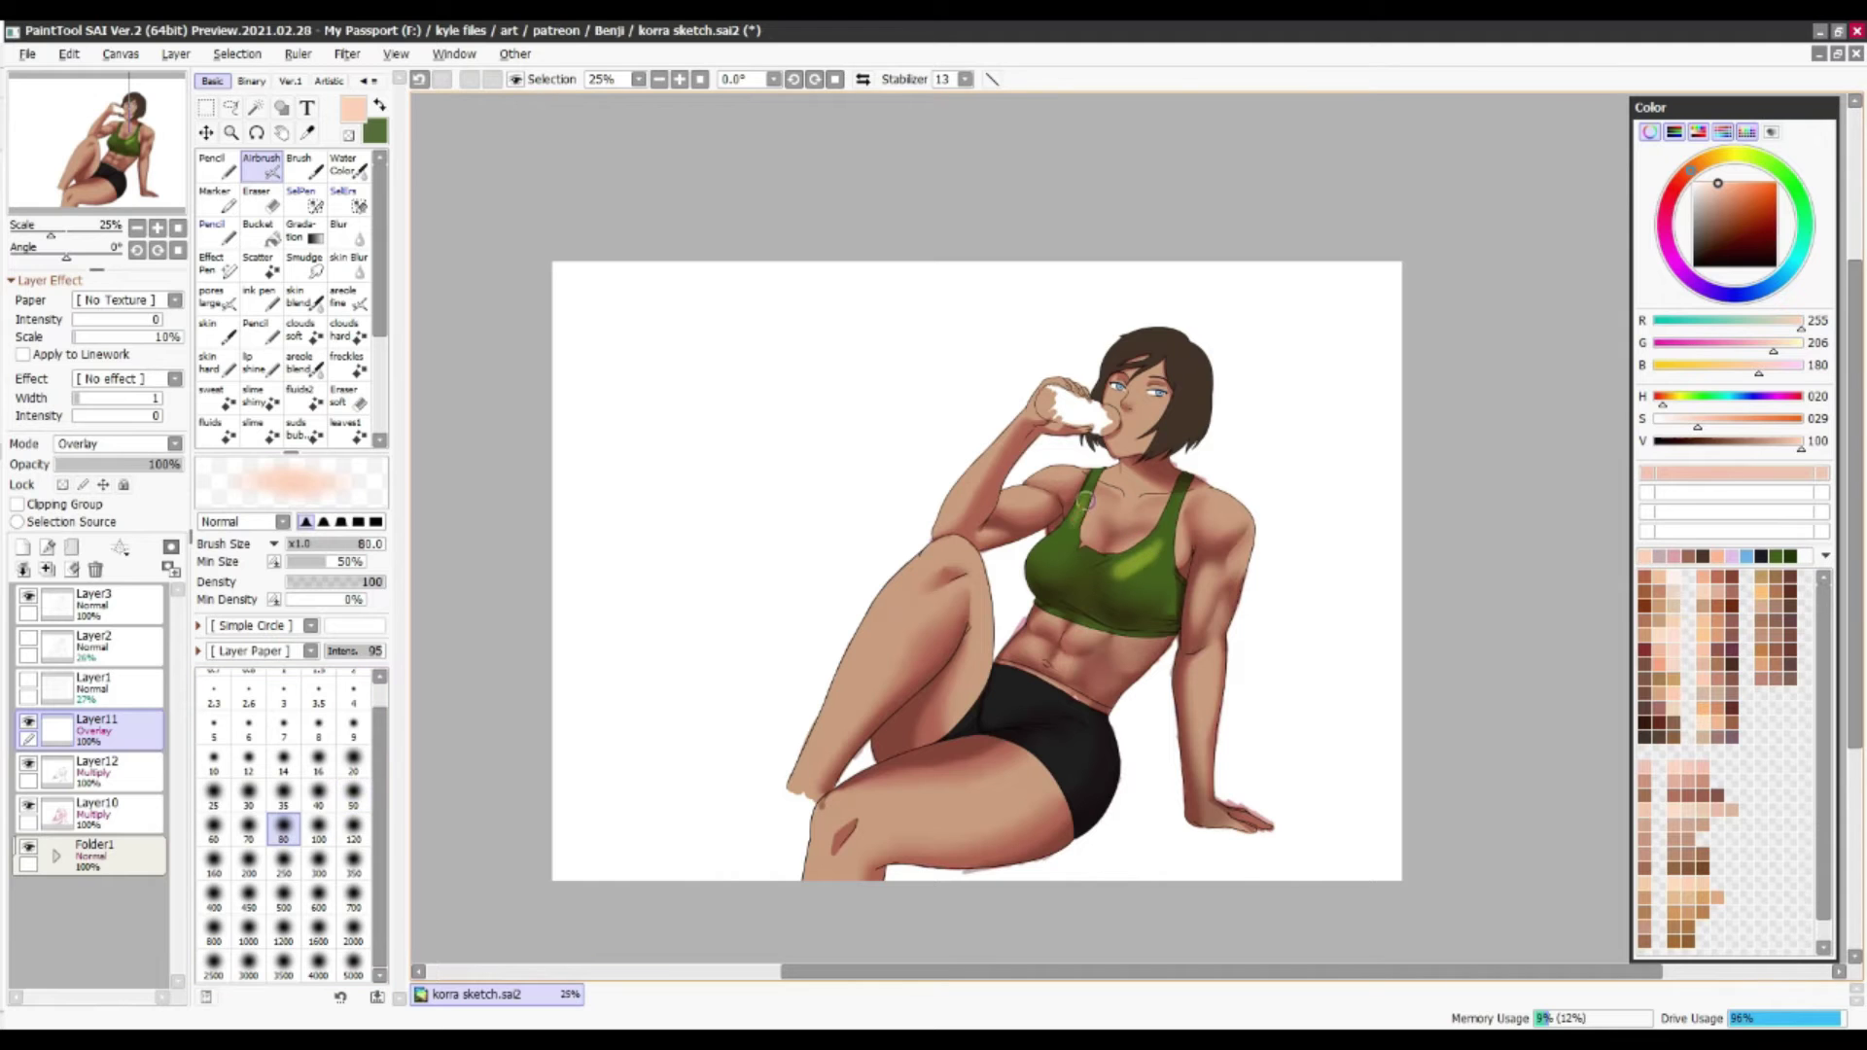
# Paint light highlights on the shoulder and upper abs with the hard-edged skin brush
pyautogui.press('b')
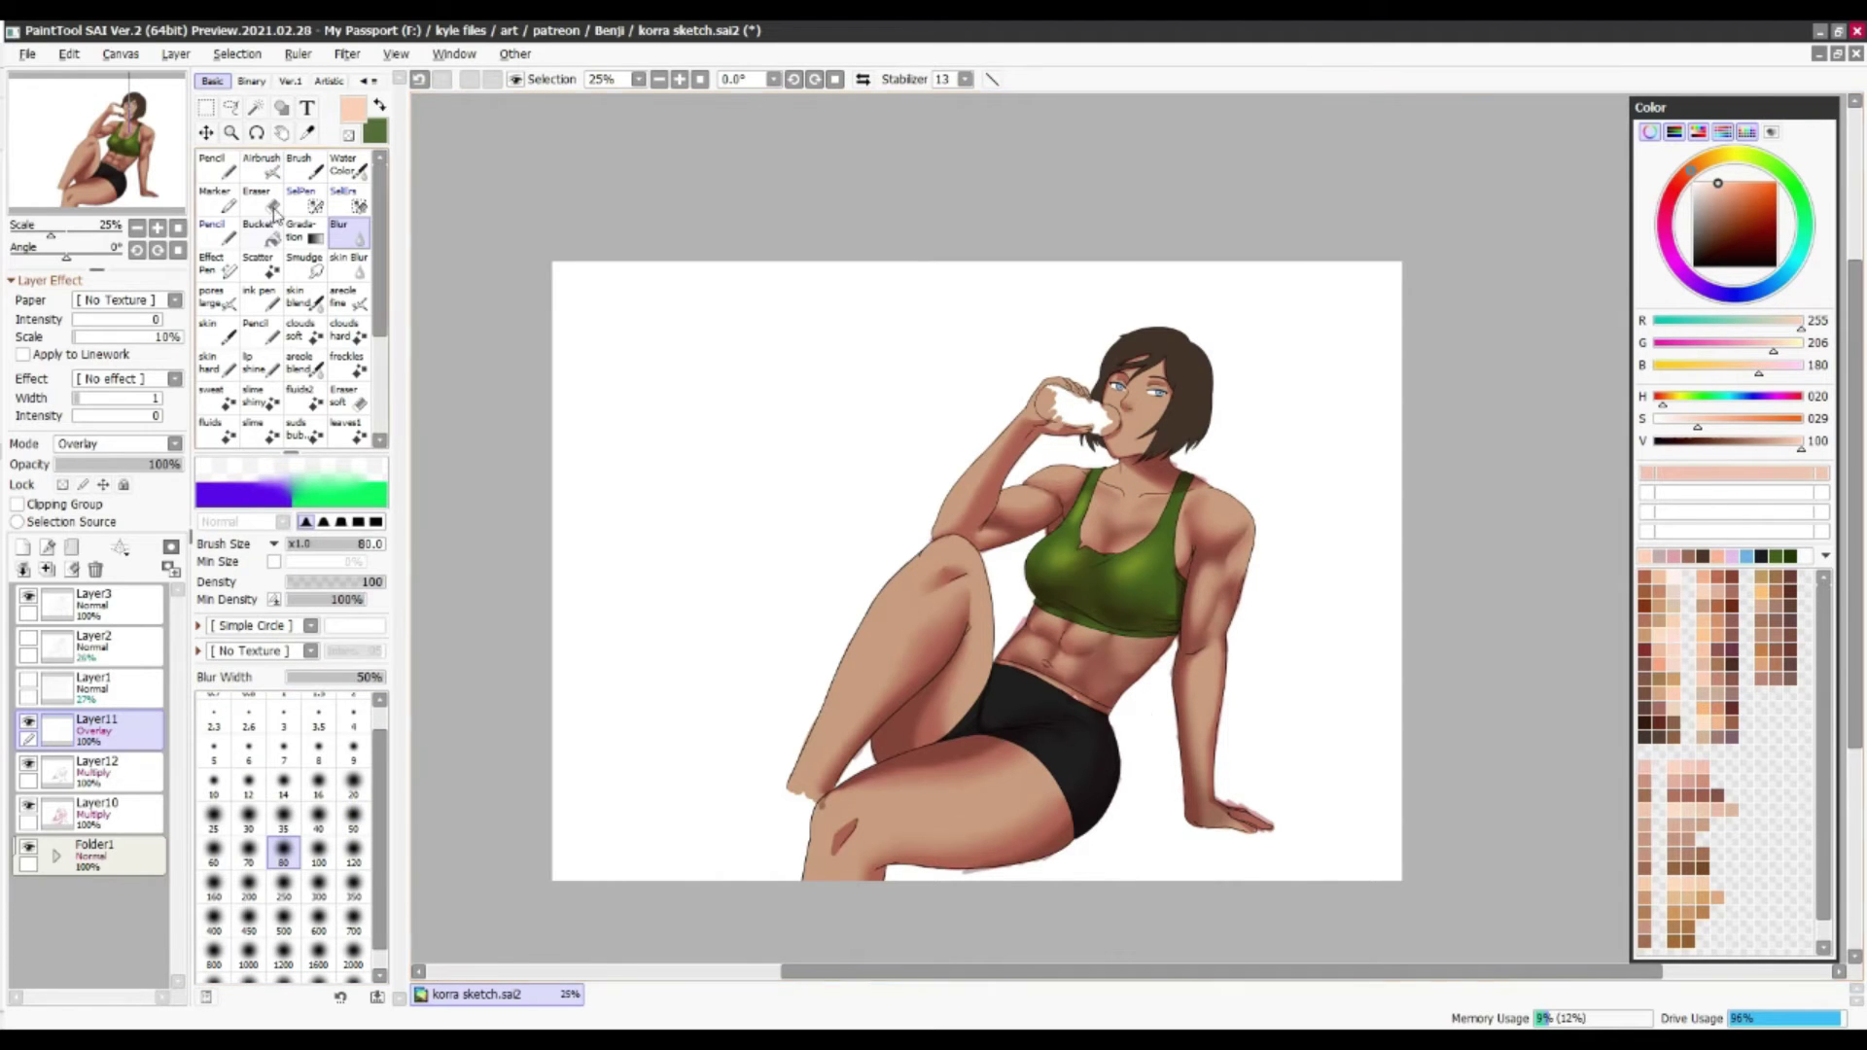
pyautogui.press('n')
pyautogui.moveTo(1217, 517)
pyautogui.mouseDown()
pyautogui.moveTo(1245, 515)
pyautogui.moveTo(1233, 588)
pyautogui.moveTo(1203, 623)
pyautogui.moveTo(1204, 727)
pyautogui.mouseUp()
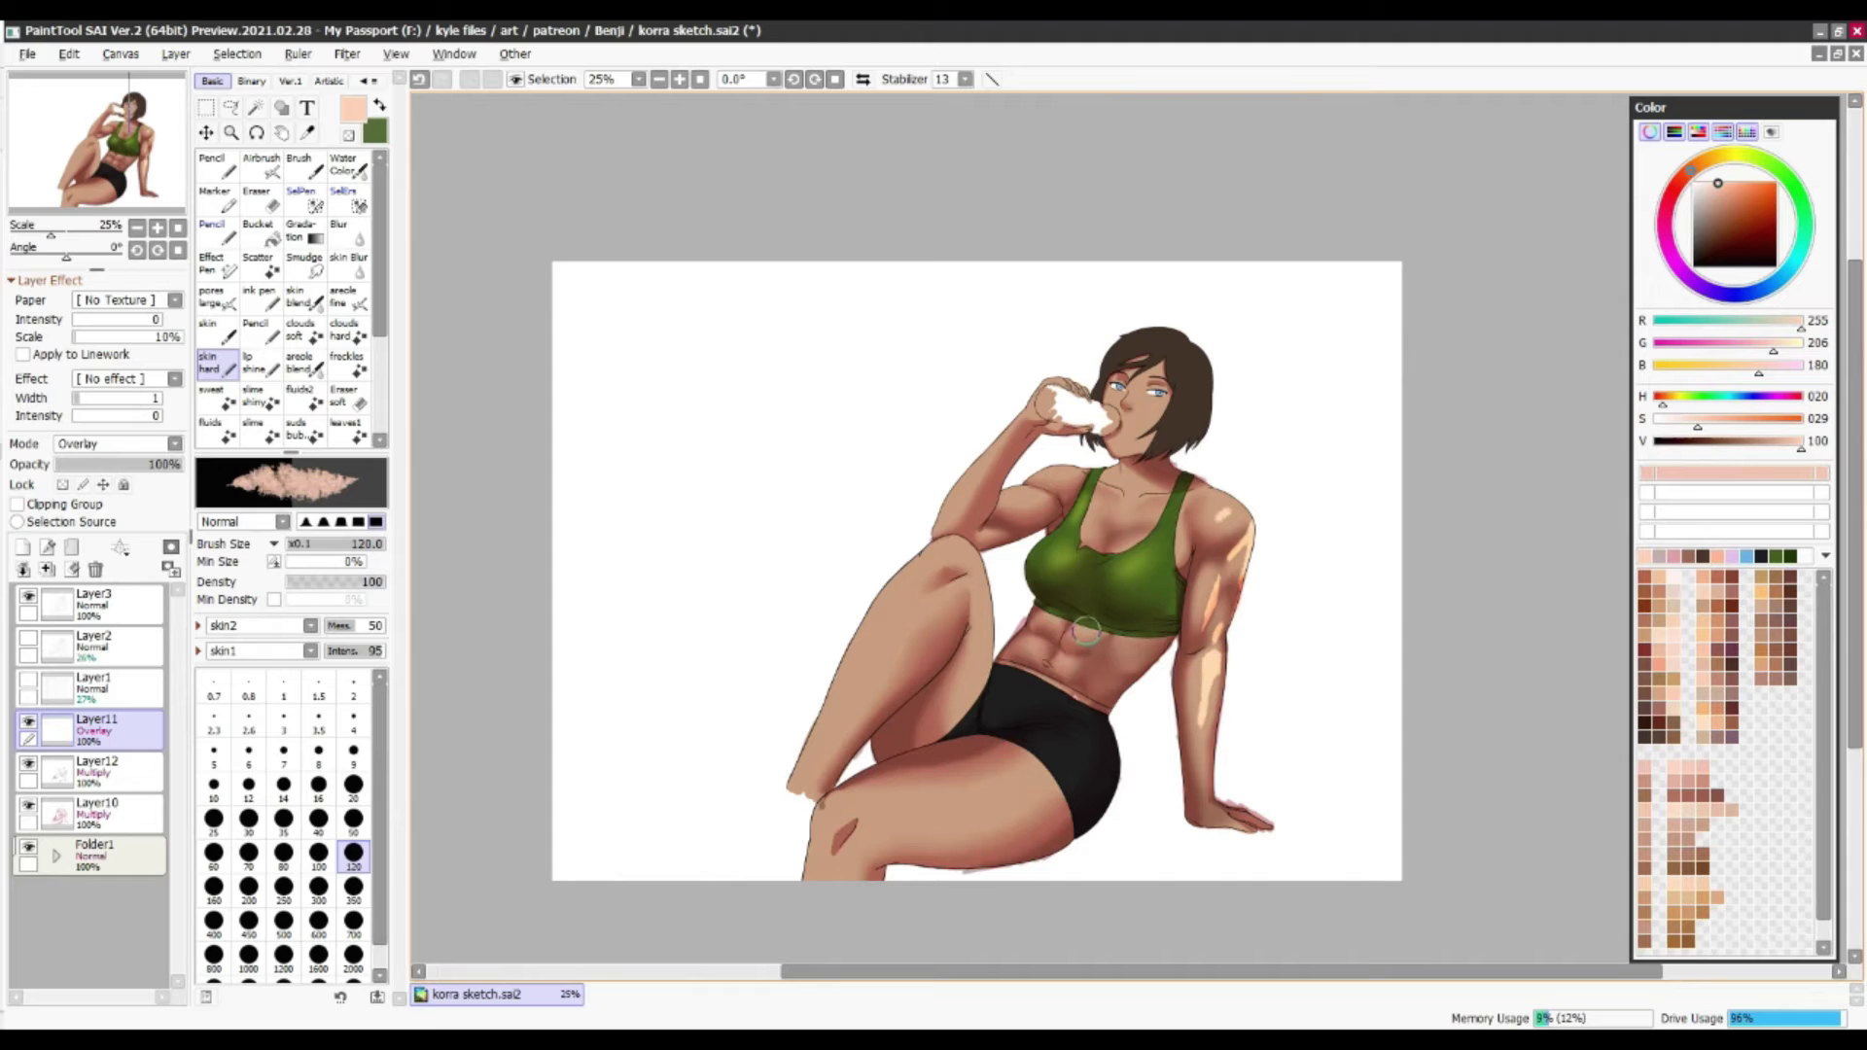
pyautogui.moveTo(1033, 637); pyautogui.dragTo(1059, 614)
# Using a deeper peach, paint highlights along the forearm, knee and raised thigh
pyautogui.keyDown('alt'); pyautogui.click(1074, 626); pyautogui.keyUp('alt')
pyautogui.keyDown('alt'); pyautogui.click(1031, 628); pyautogui.keyUp('alt')
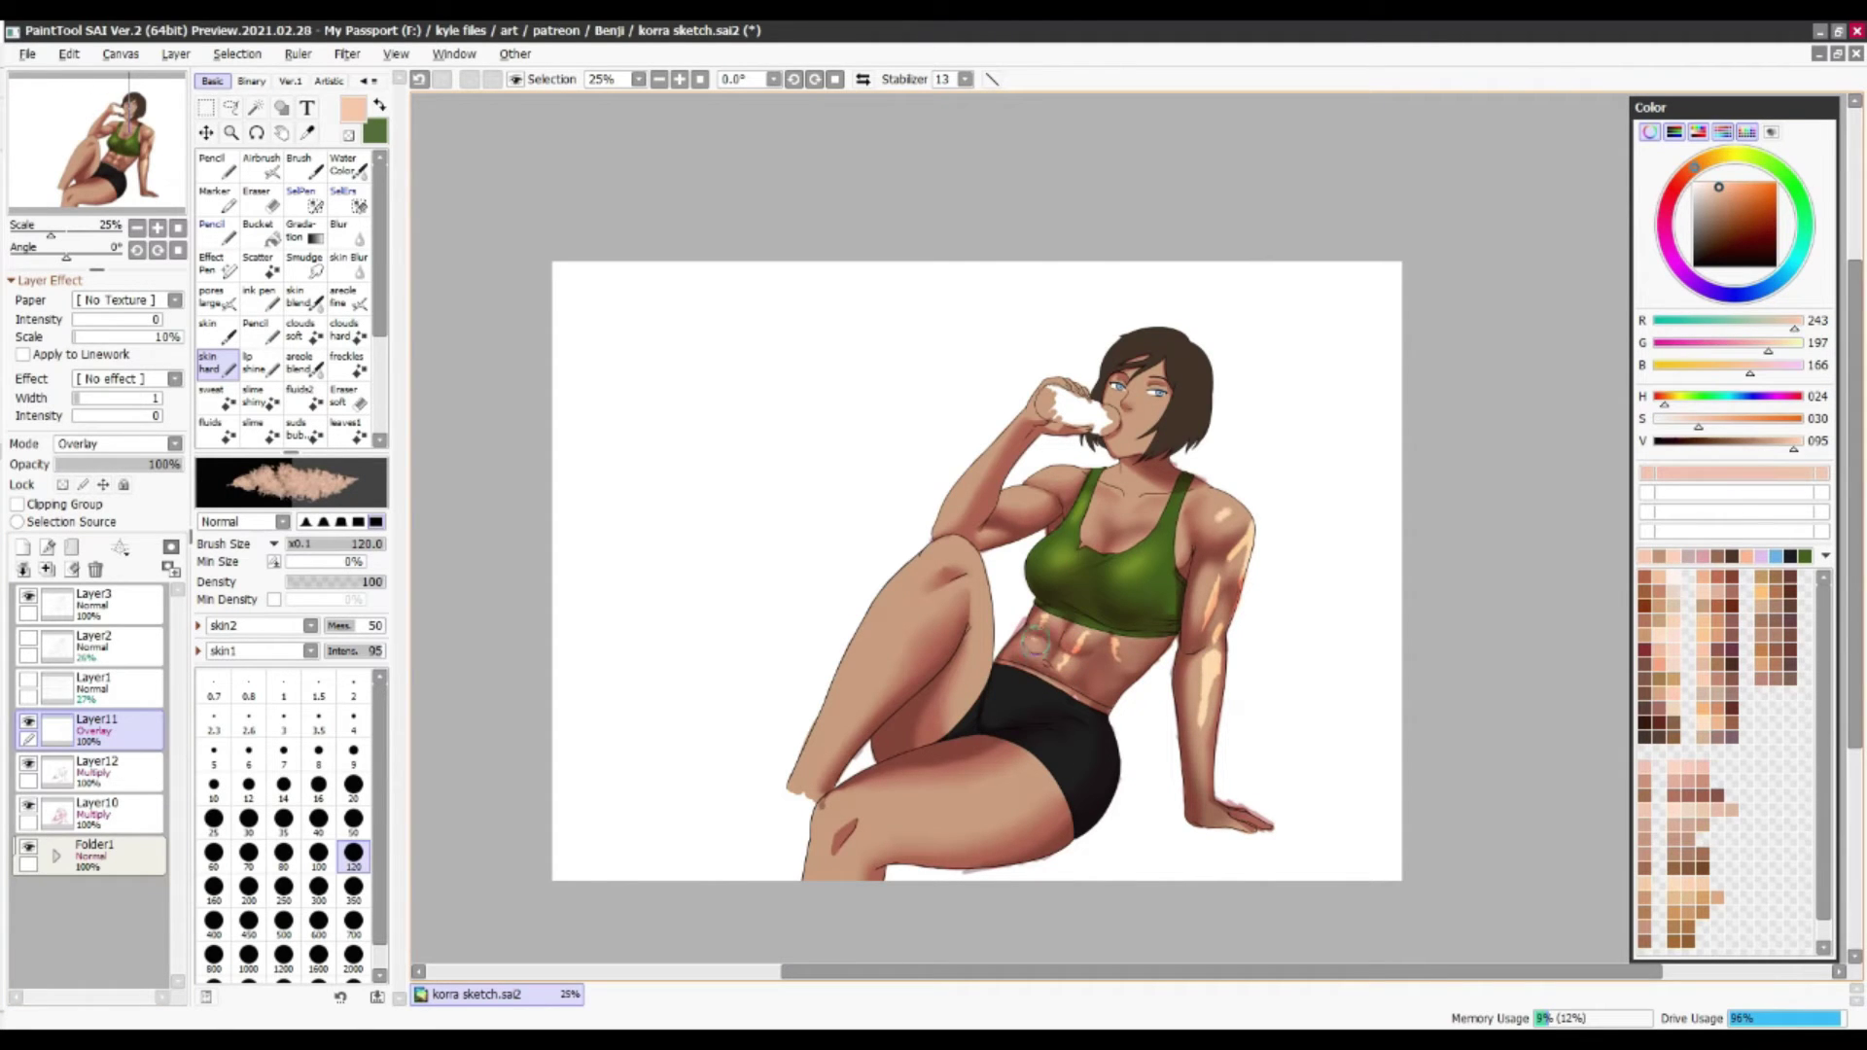
pyautogui.moveTo(954, 492); pyautogui.dragTo(1016, 419)
pyautogui.moveTo(968, 549)
pyautogui.mouseDown()
pyautogui.moveTo(904, 584)
pyautogui.moveTo(856, 685)
pyautogui.mouseUp()
pyautogui.moveTo(875, 623)
pyautogui.mouseDown()
pyautogui.moveTo(822, 778)
pyautogui.moveTo(982, 792)
pyautogui.moveTo(1065, 744)
pyautogui.mouseUp()
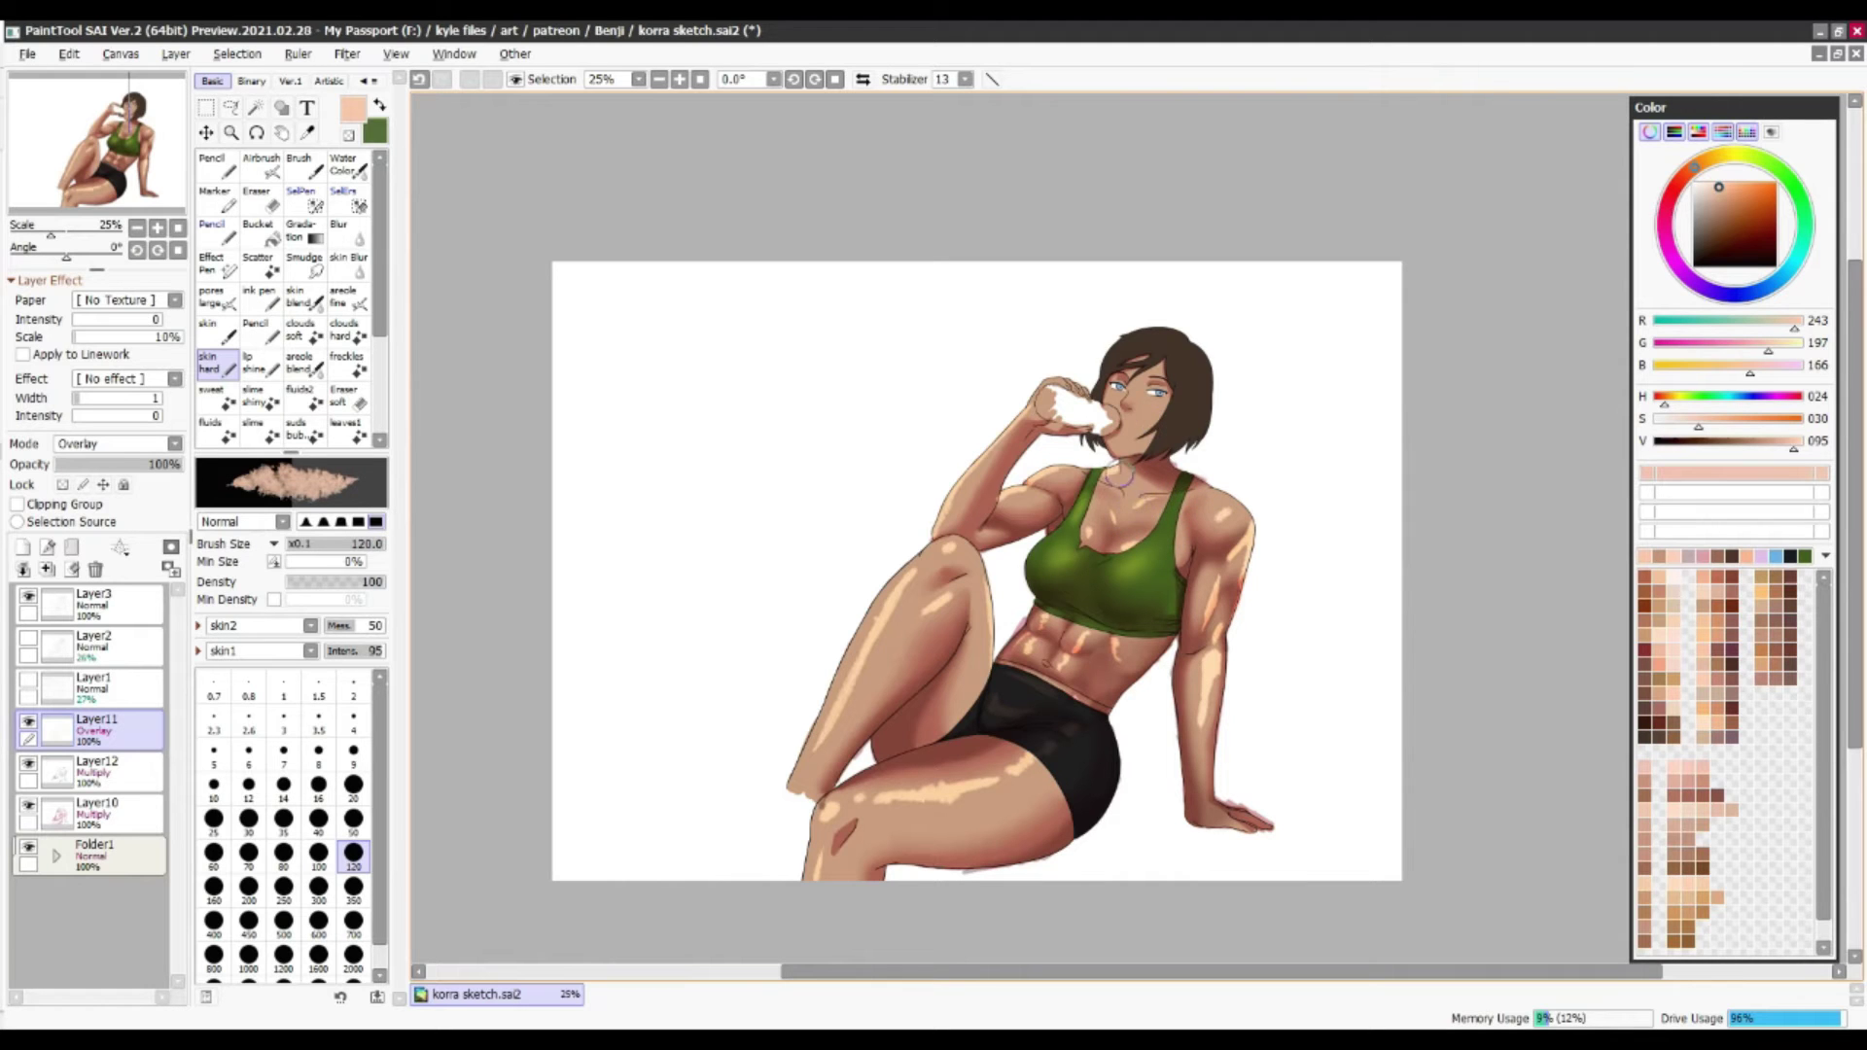
# Soften the highlight edges with the skin blending and blur brushes
pyautogui.click(348, 261)
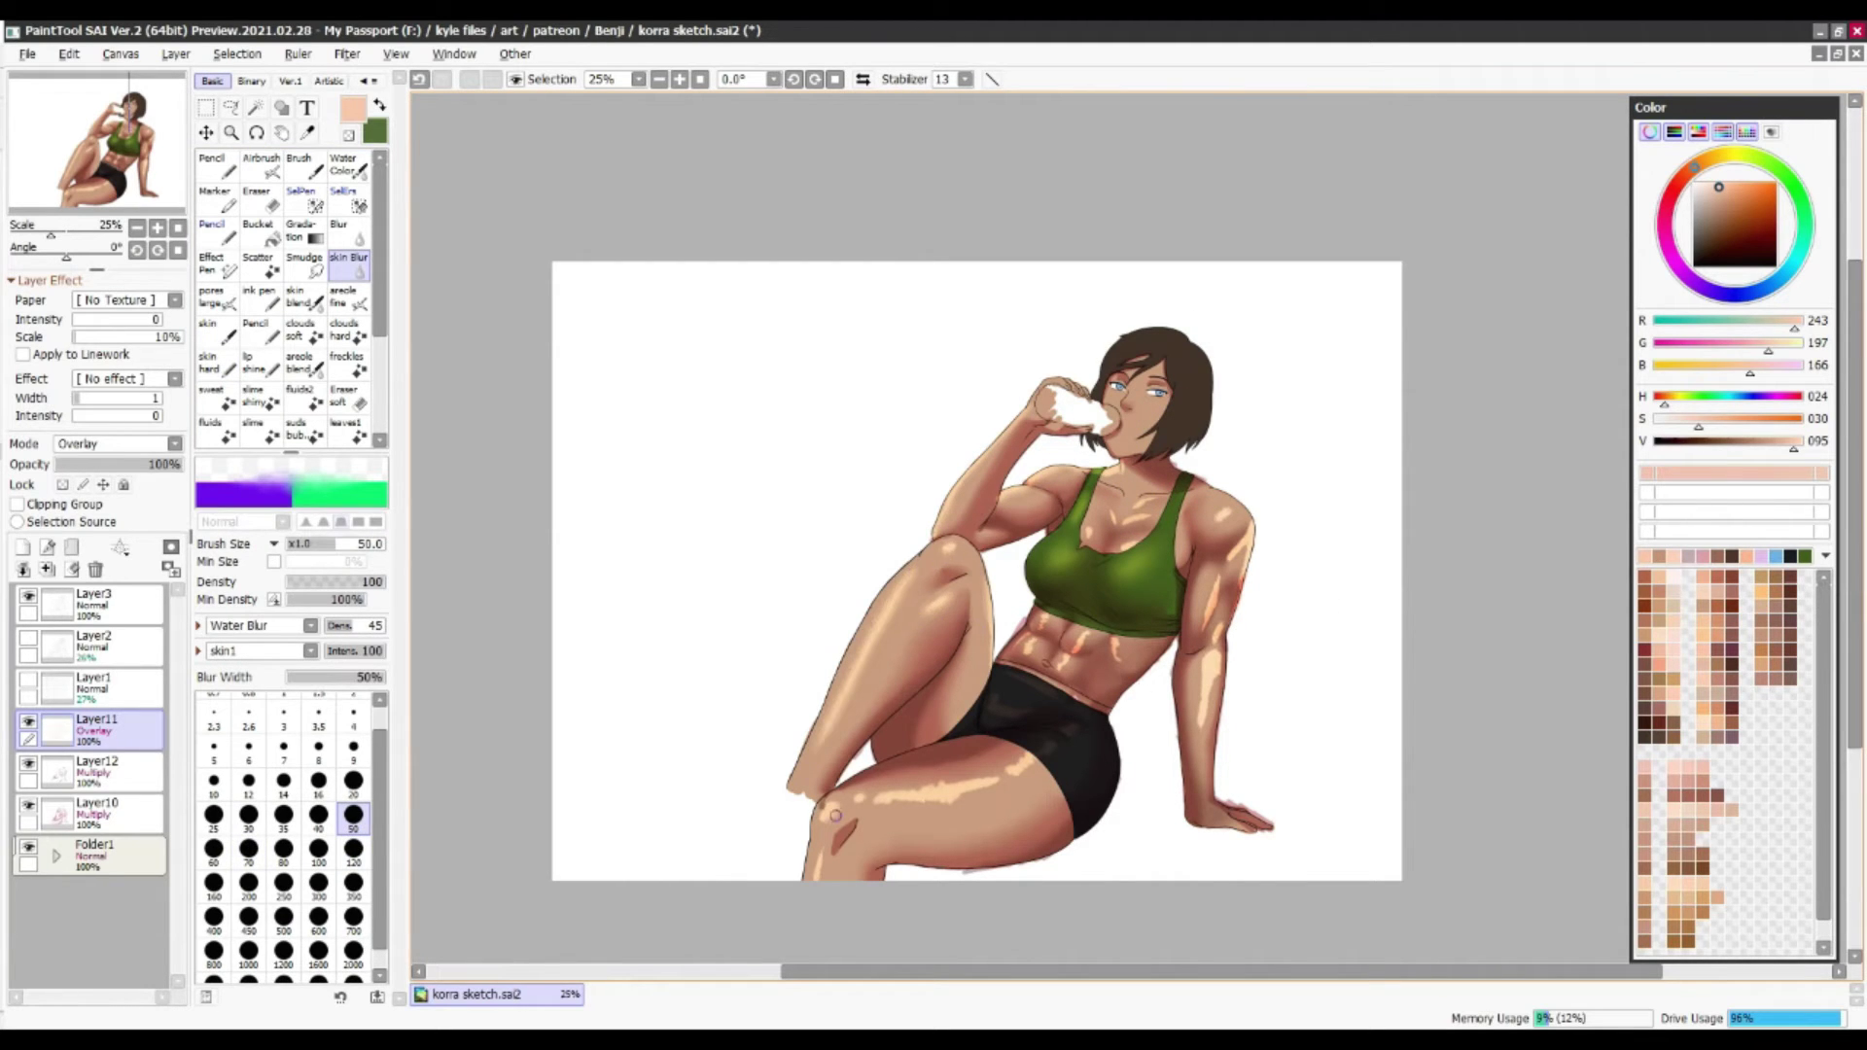
pyautogui.press(']')
pyautogui.press(']')
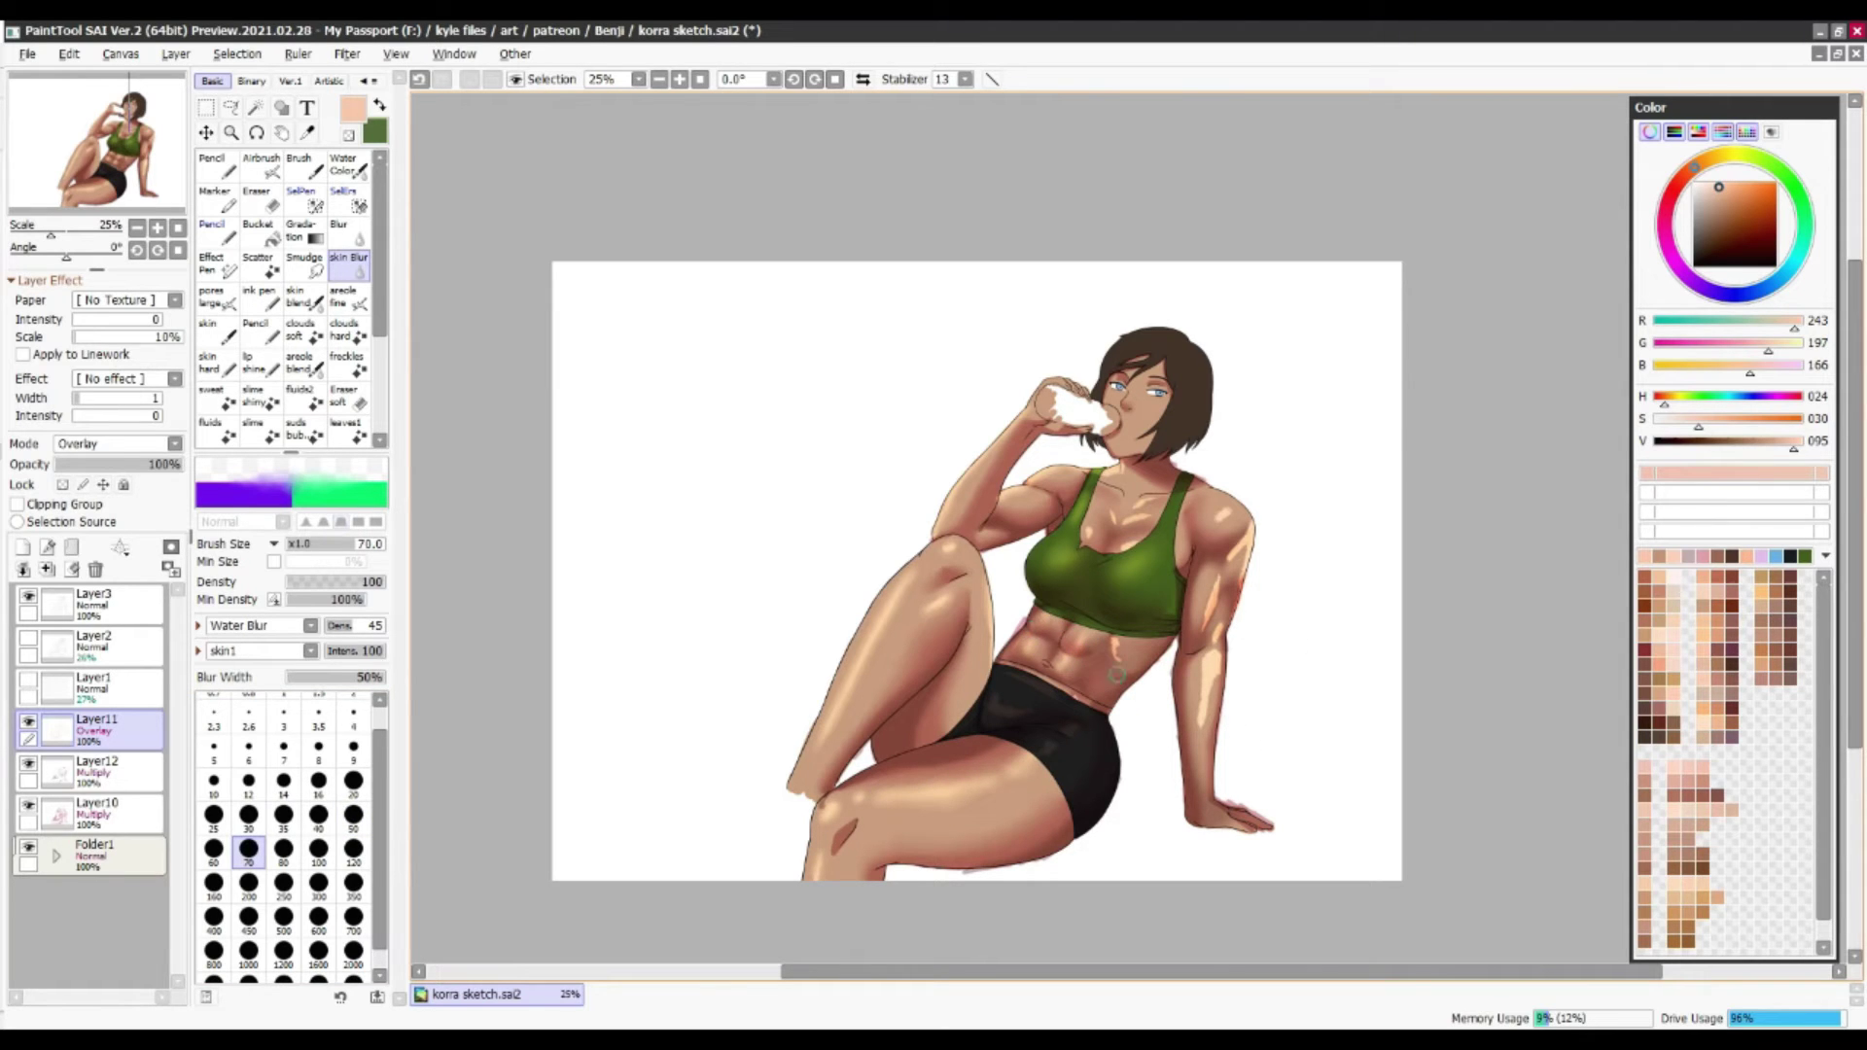
pyautogui.press('[')
pyautogui.press('[')
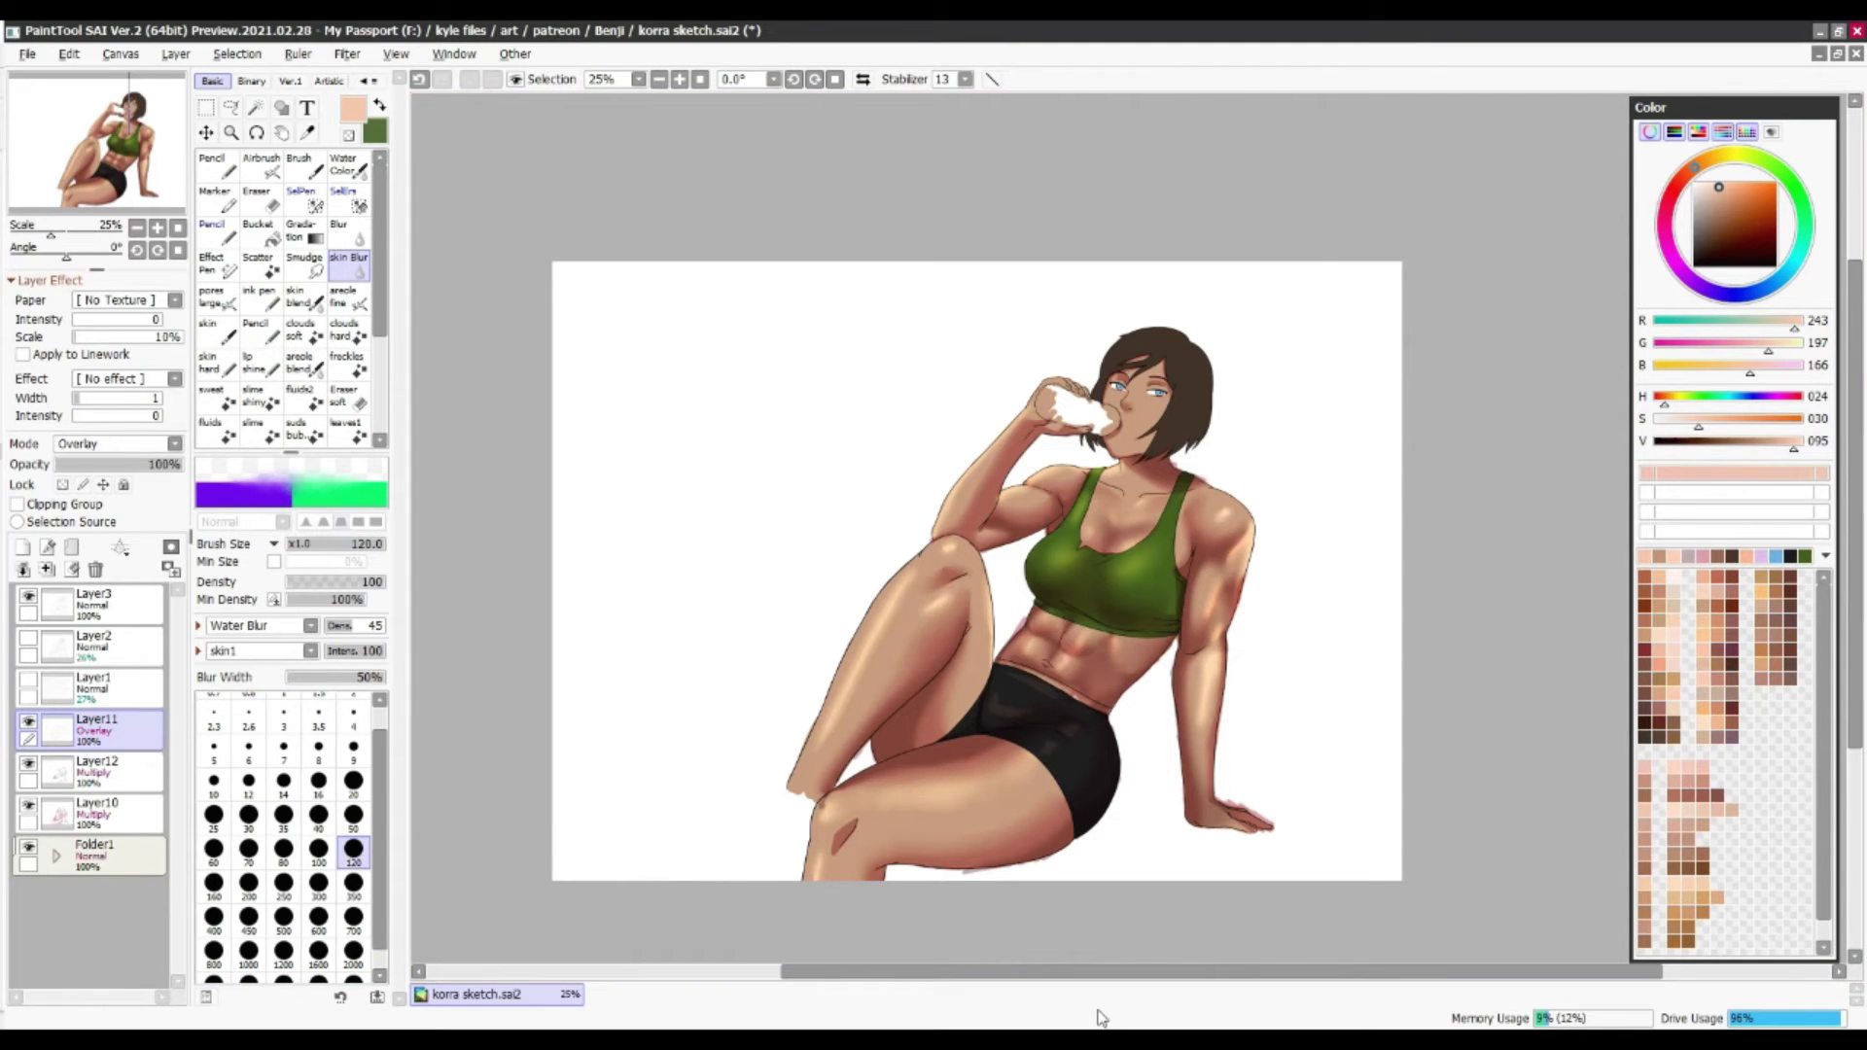
pyautogui.press('b')
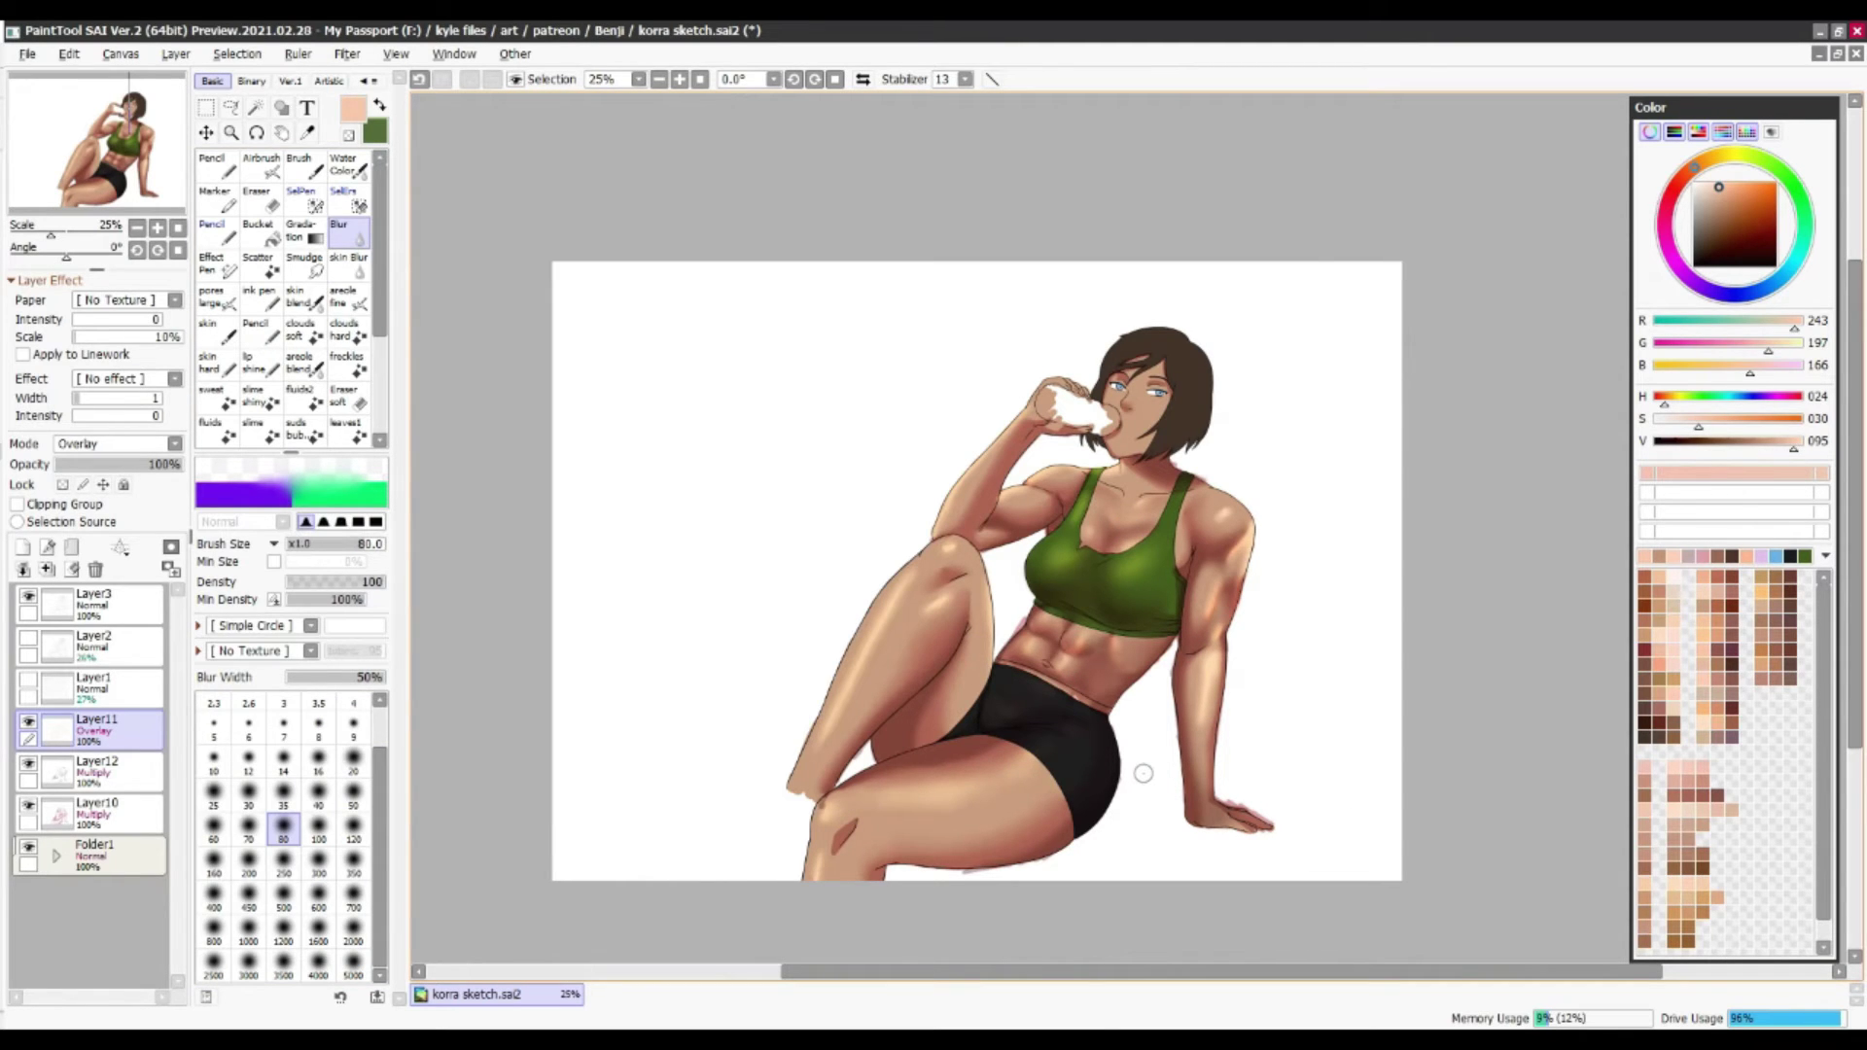
# Zoom in on the face and sample the eyes' blue on Layer10
pyautogui.click(94, 812)
pyautogui.press('n')
pyautogui.scroll(6, 1193, 366)
pyautogui.keyDown('alt'); pyautogui.click(1080, 447); pyautogui.keyUp('alt')
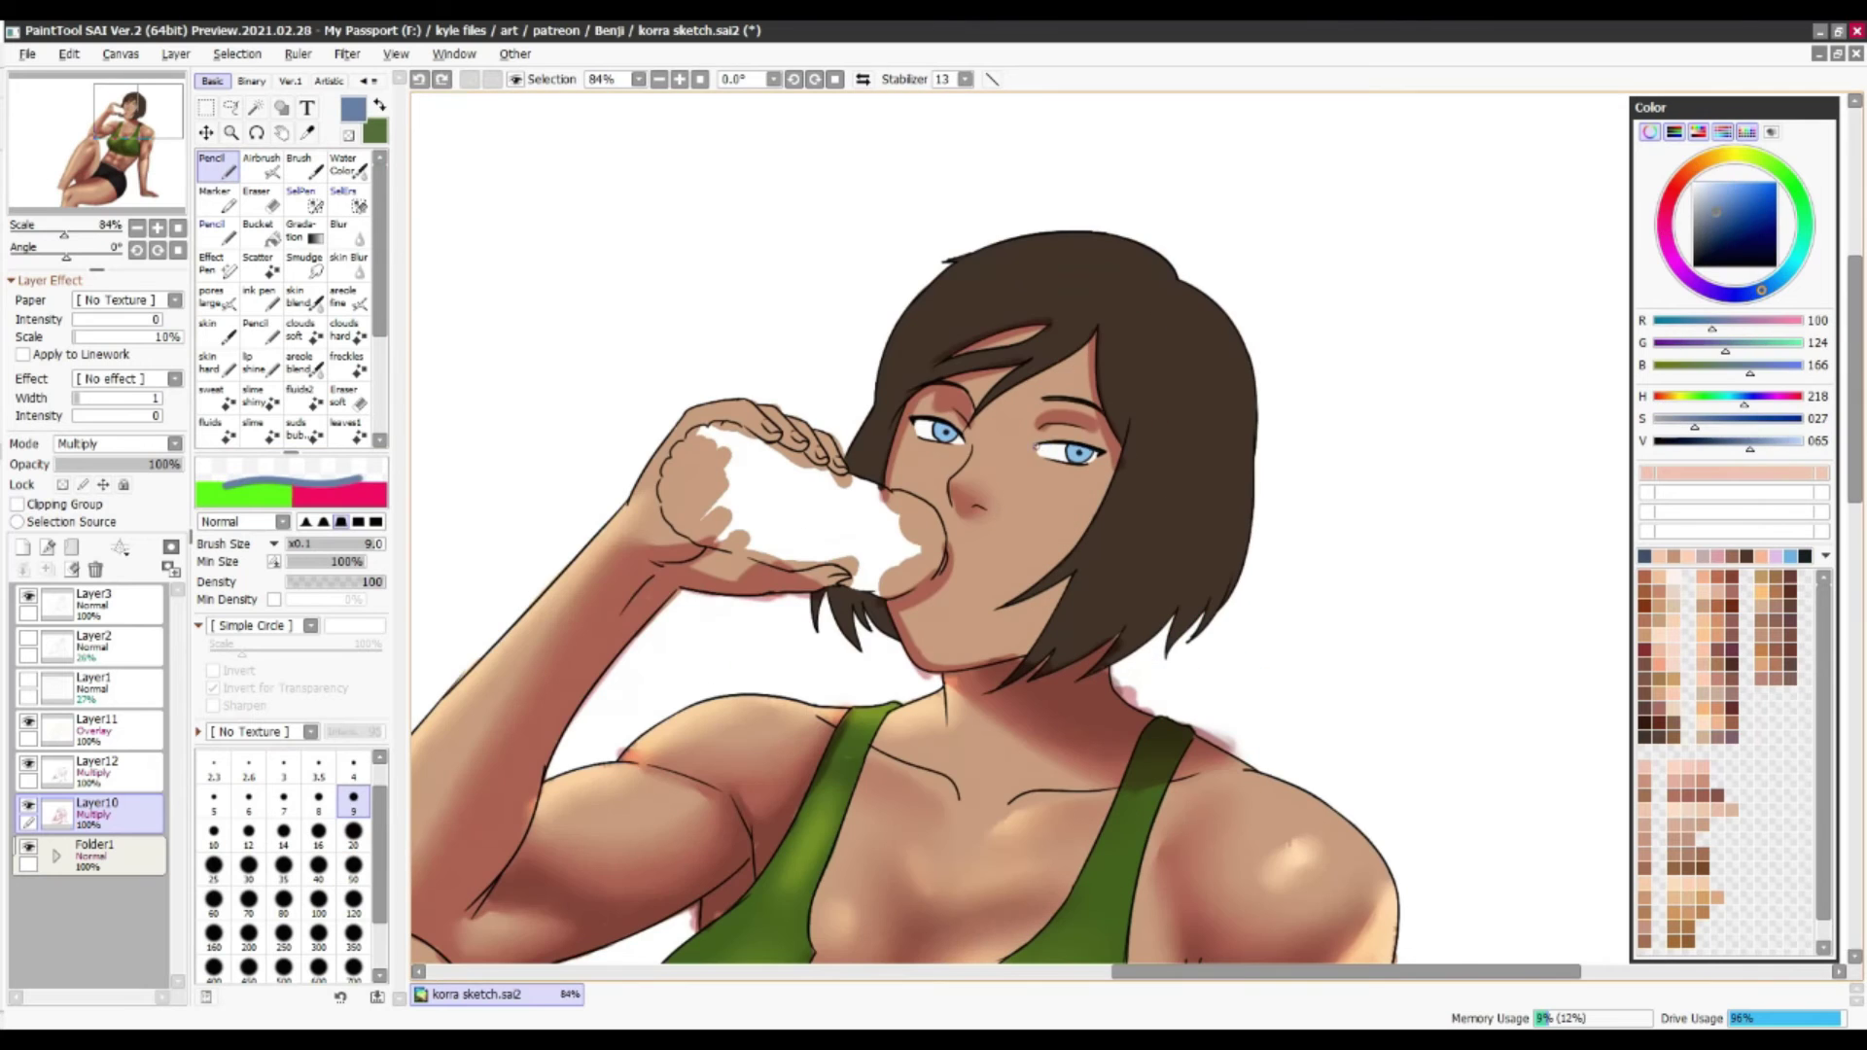
pyautogui.press('b')
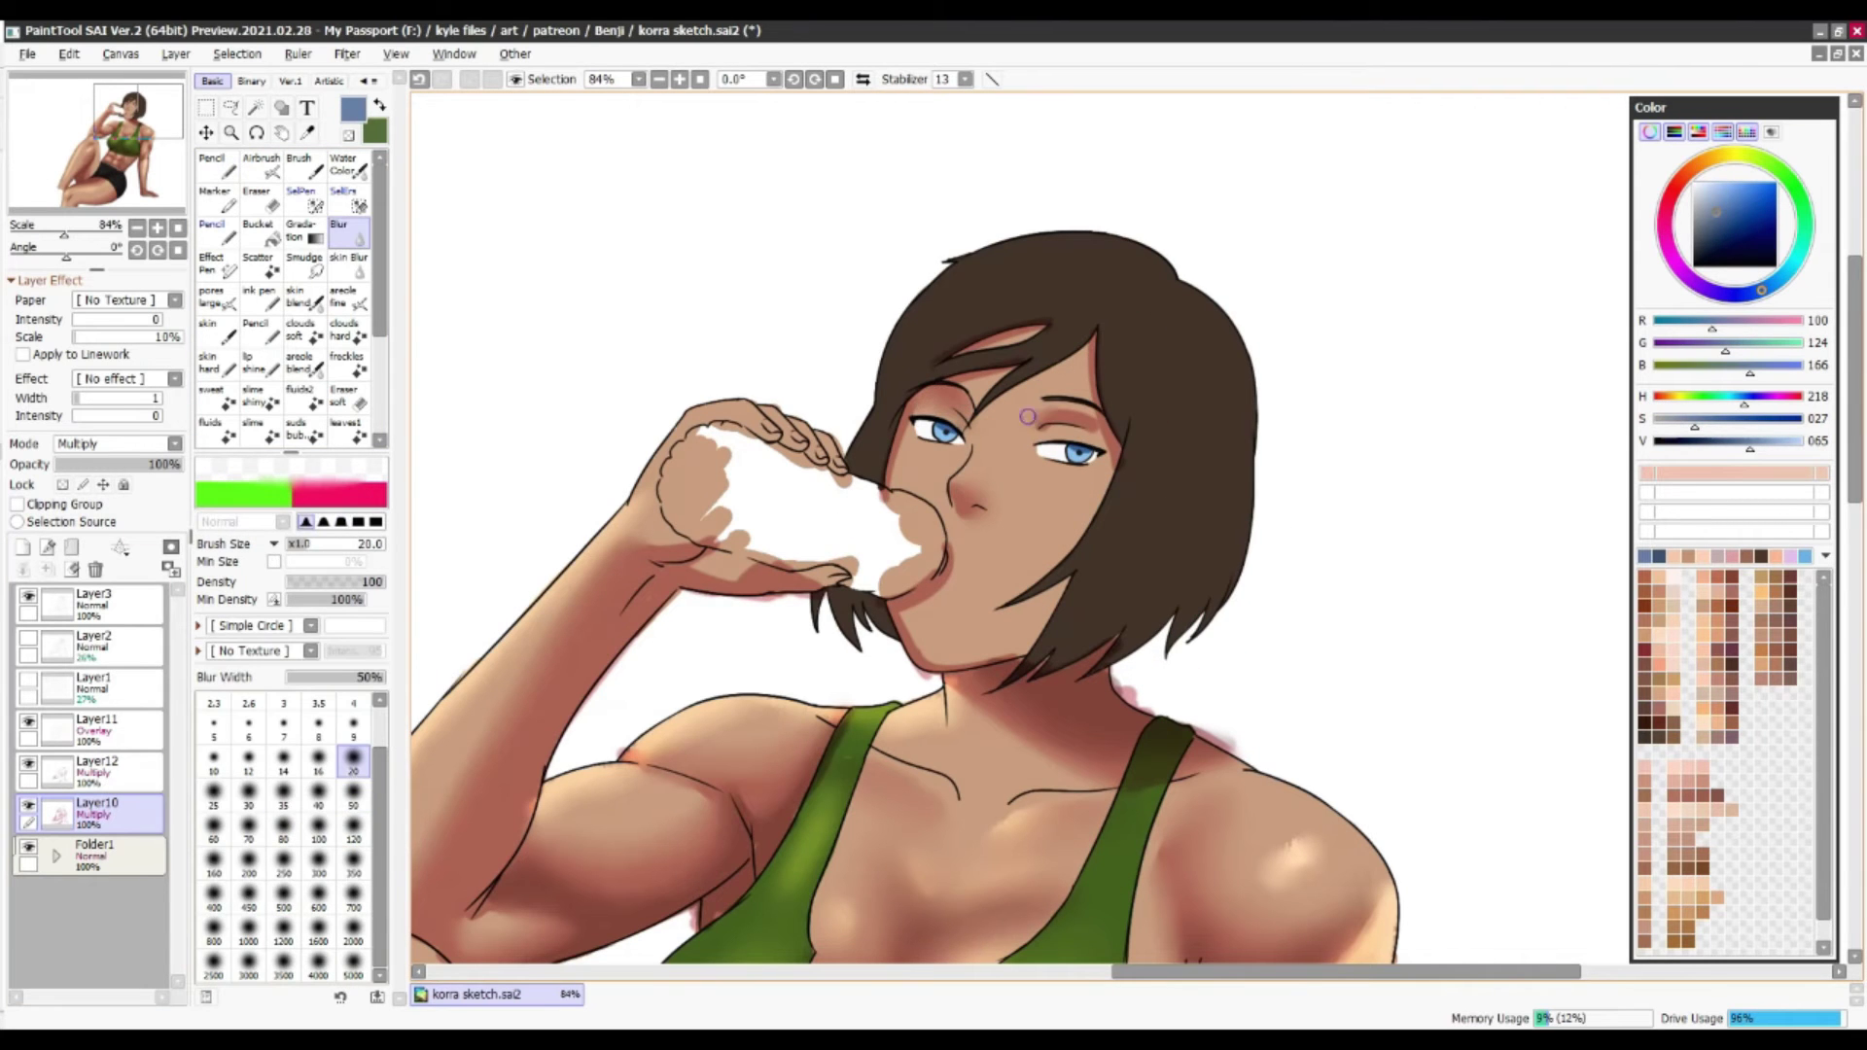
pyautogui.scroll(-5, 1006, 645)
pyautogui.scroll(-1, 1006, 645)
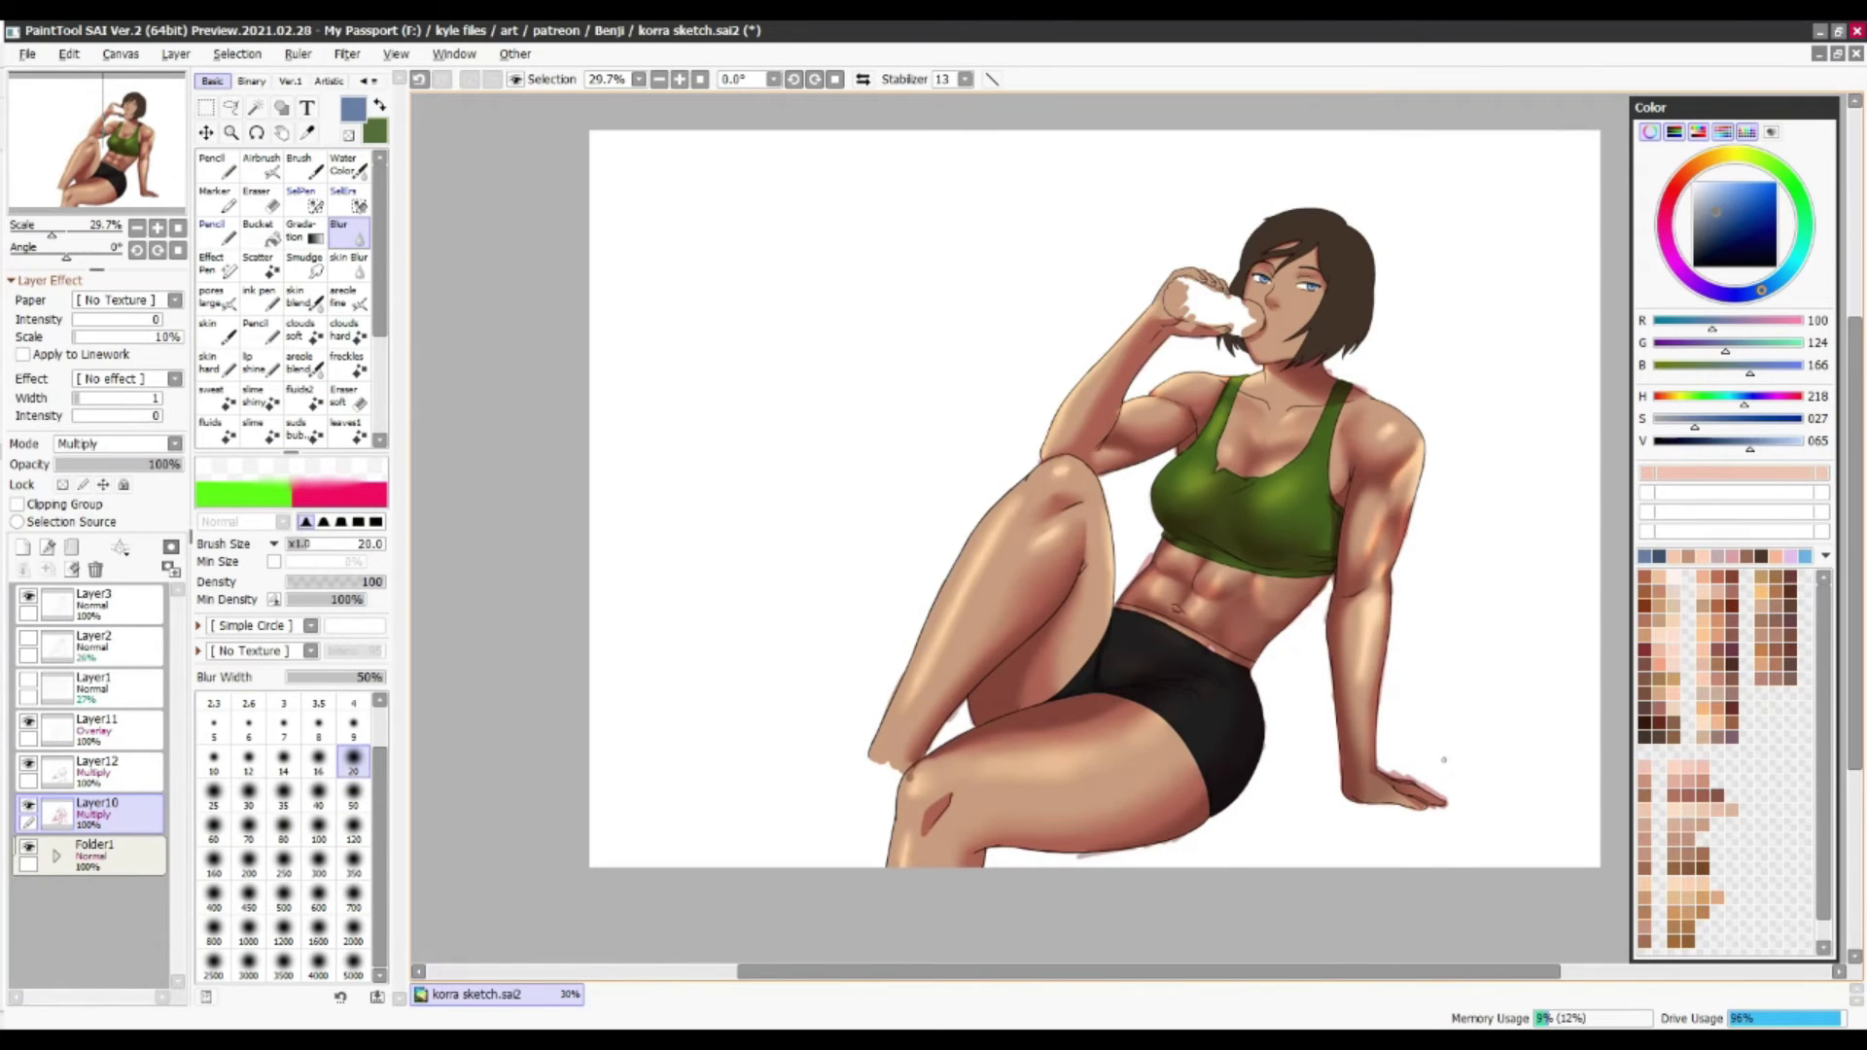
# Set Layer11's blend mode to Soft Light
pyautogui.click(97, 728)
pyautogui.keyDown('alt'); pyautogui.click(962, 584); pyautogui.keyUp('alt')
pyautogui.press('a')
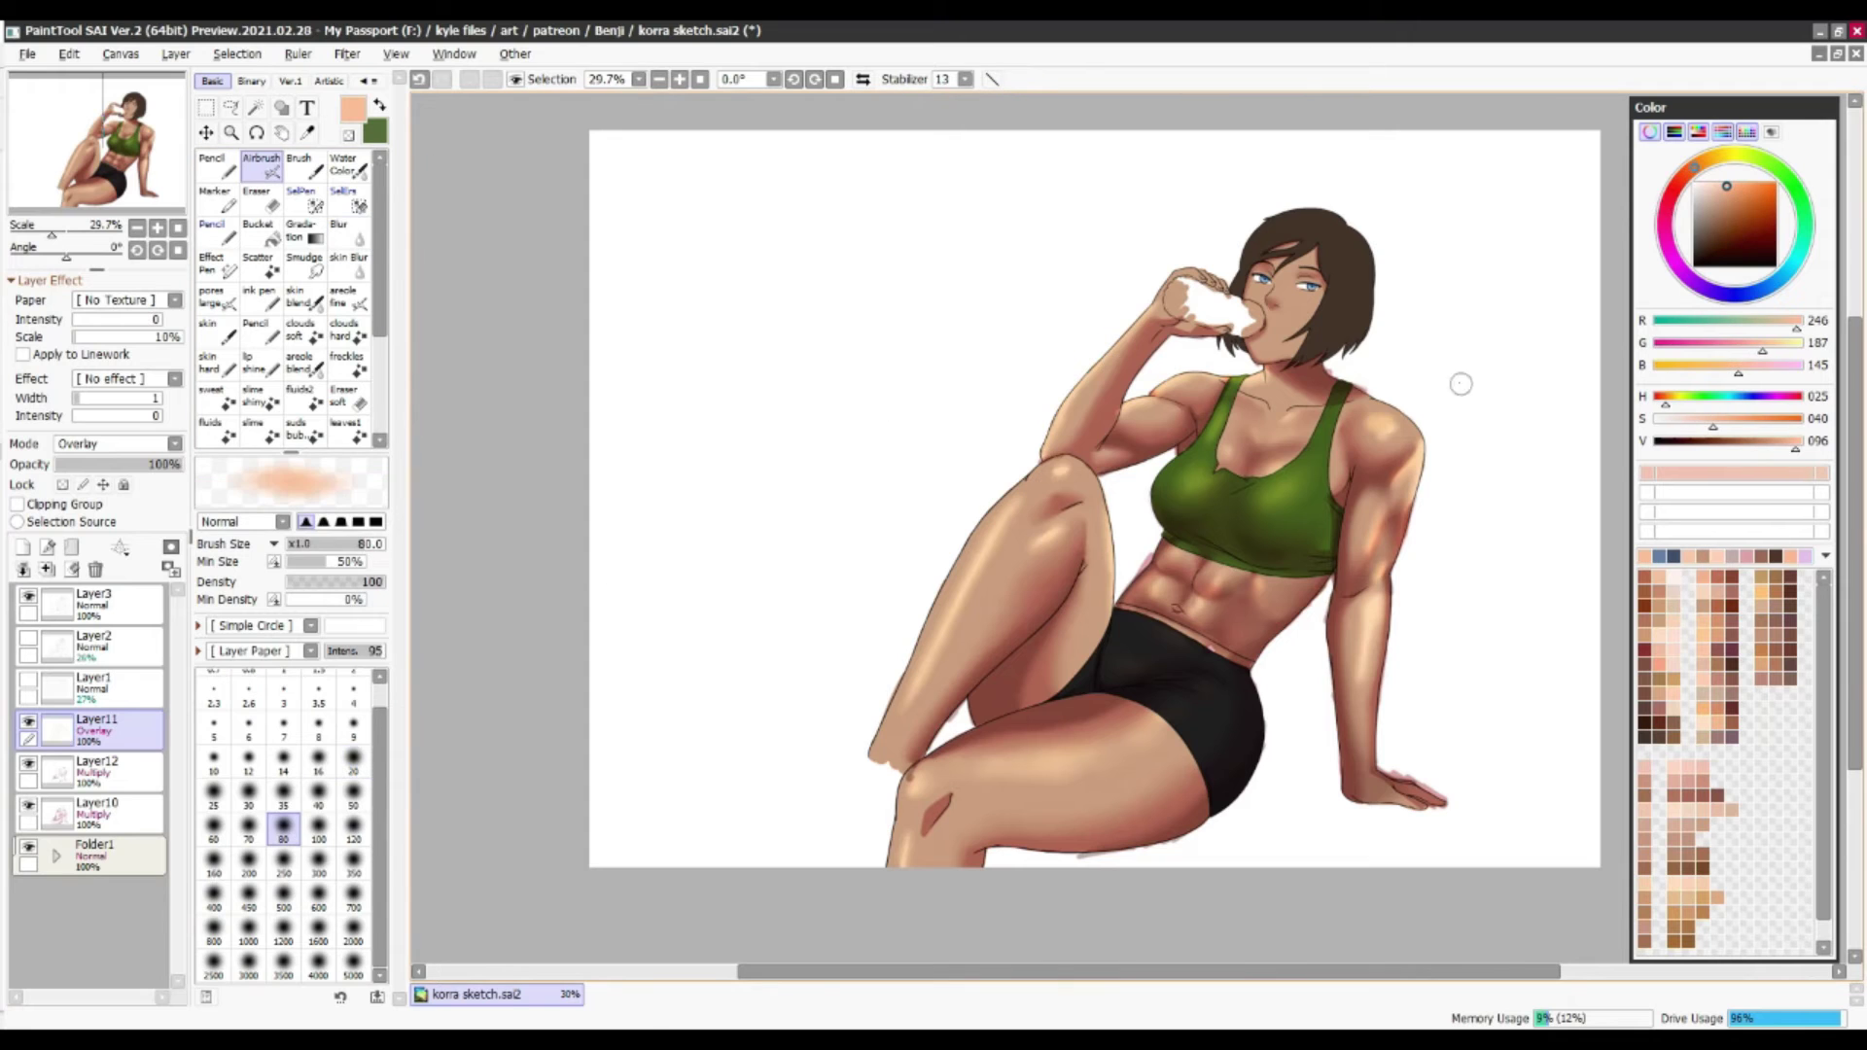
pyautogui.press('b')
pyautogui.click(117, 444)
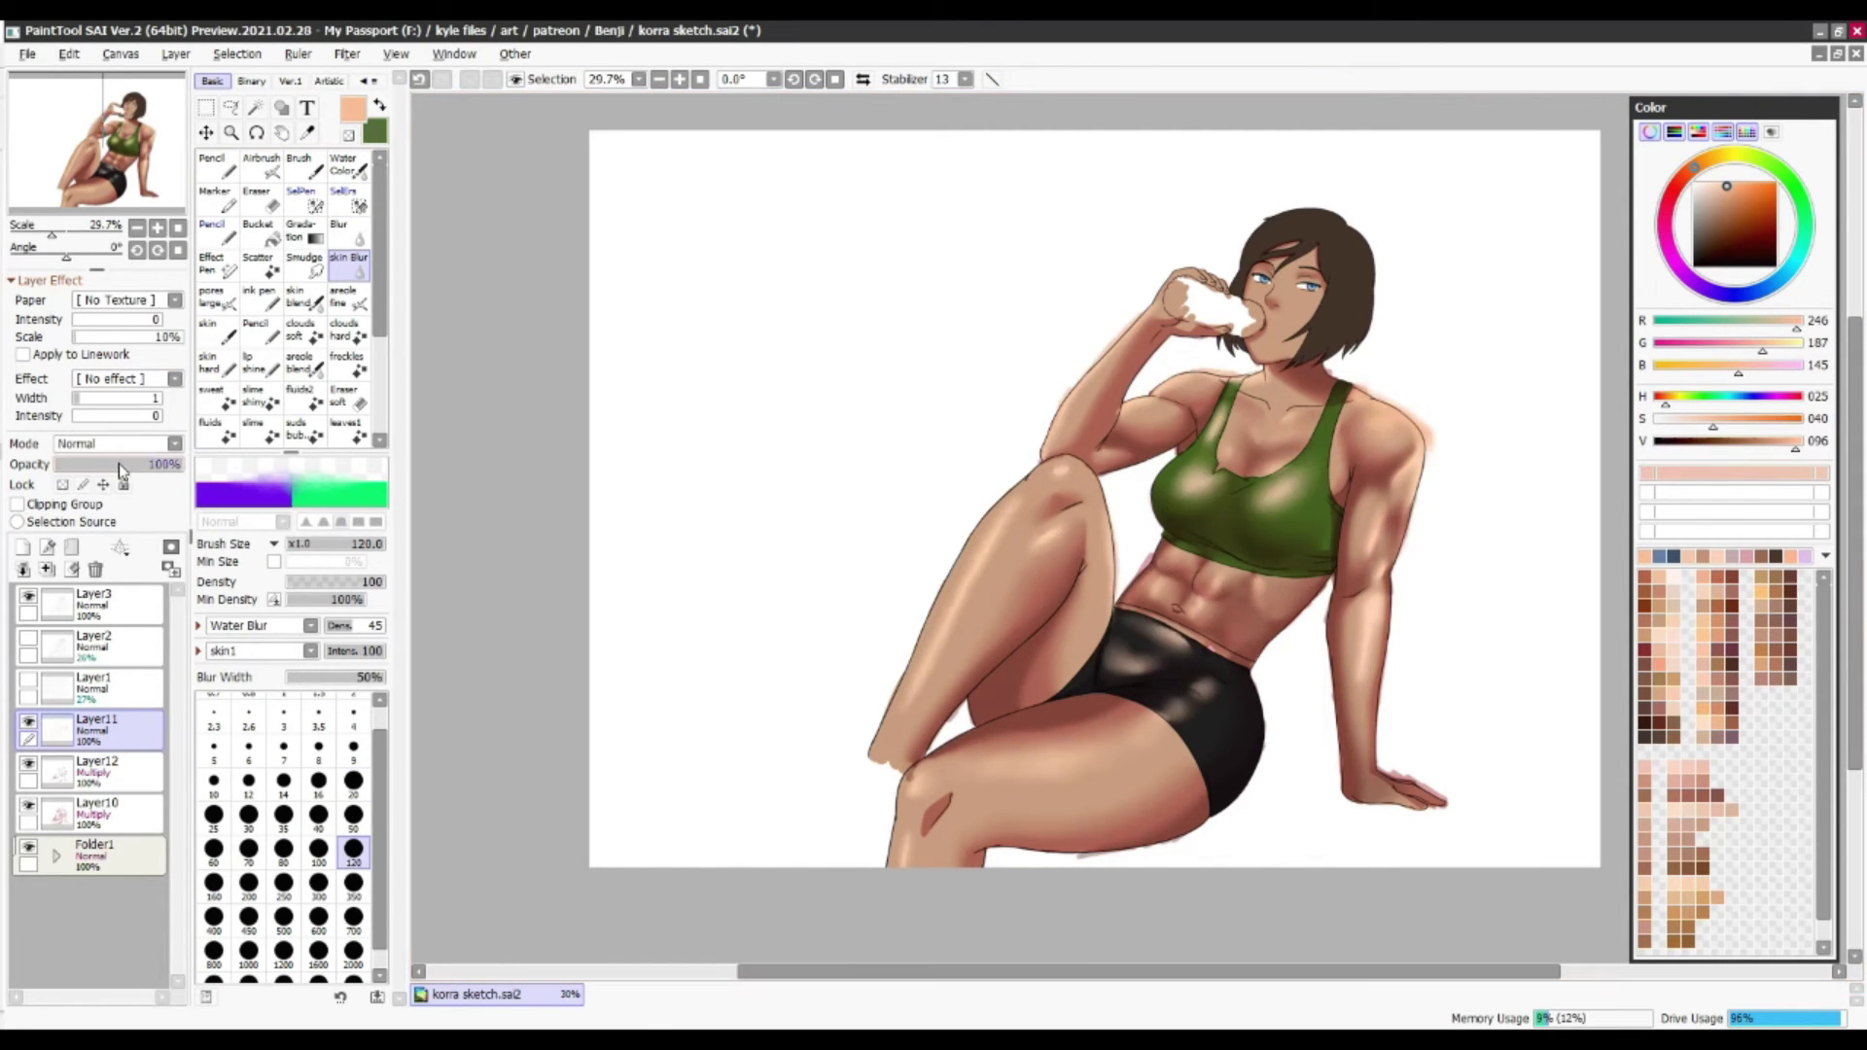
pyautogui.click(116, 444)
pyautogui.click(107, 674)
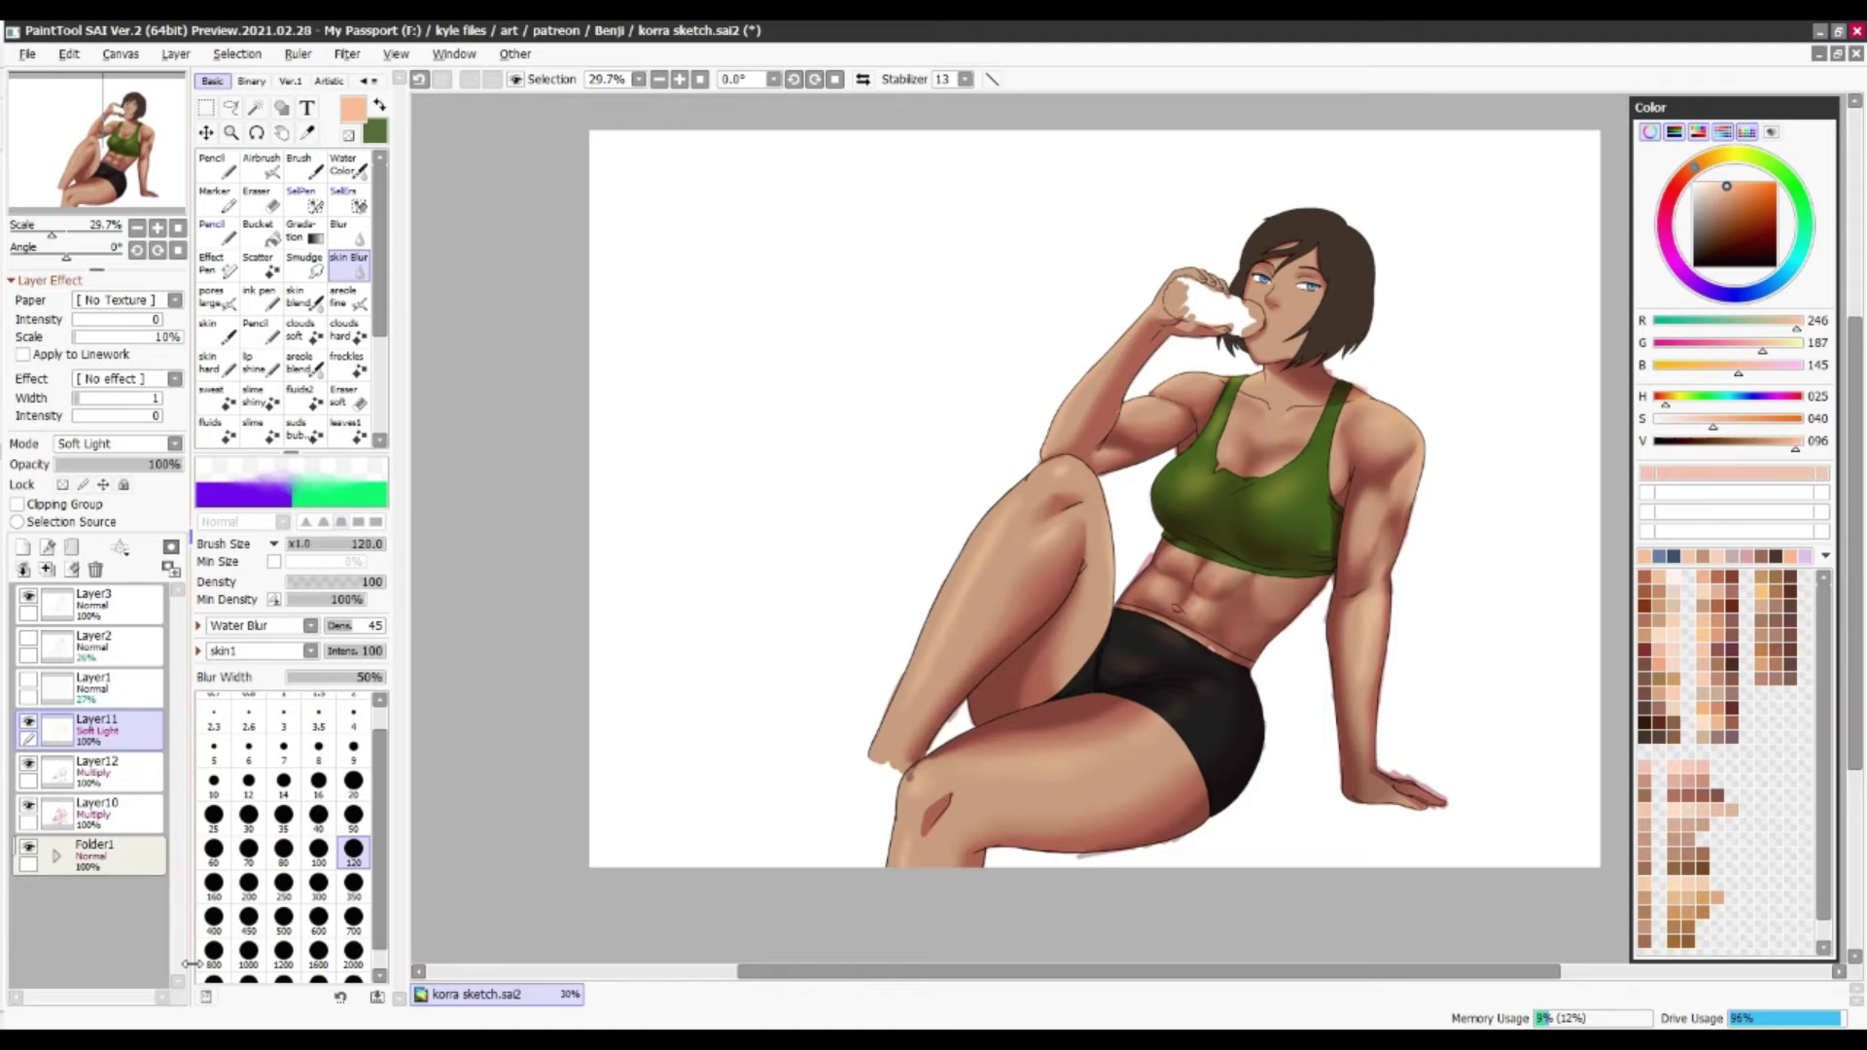
# Add Overlay layer Layer13 with lighter glossy highlights on the thigh and knee
pyautogui.click(117, 444)
pyautogui.click(97, 525)
pyautogui.click(209, 362)
pyautogui.moveTo(1040, 763); pyautogui.dragTo(1089, 749)
pyautogui.moveTo(992, 555); pyautogui.dragTo(948, 632)
pyautogui.hotkey('ctrl', 'z')
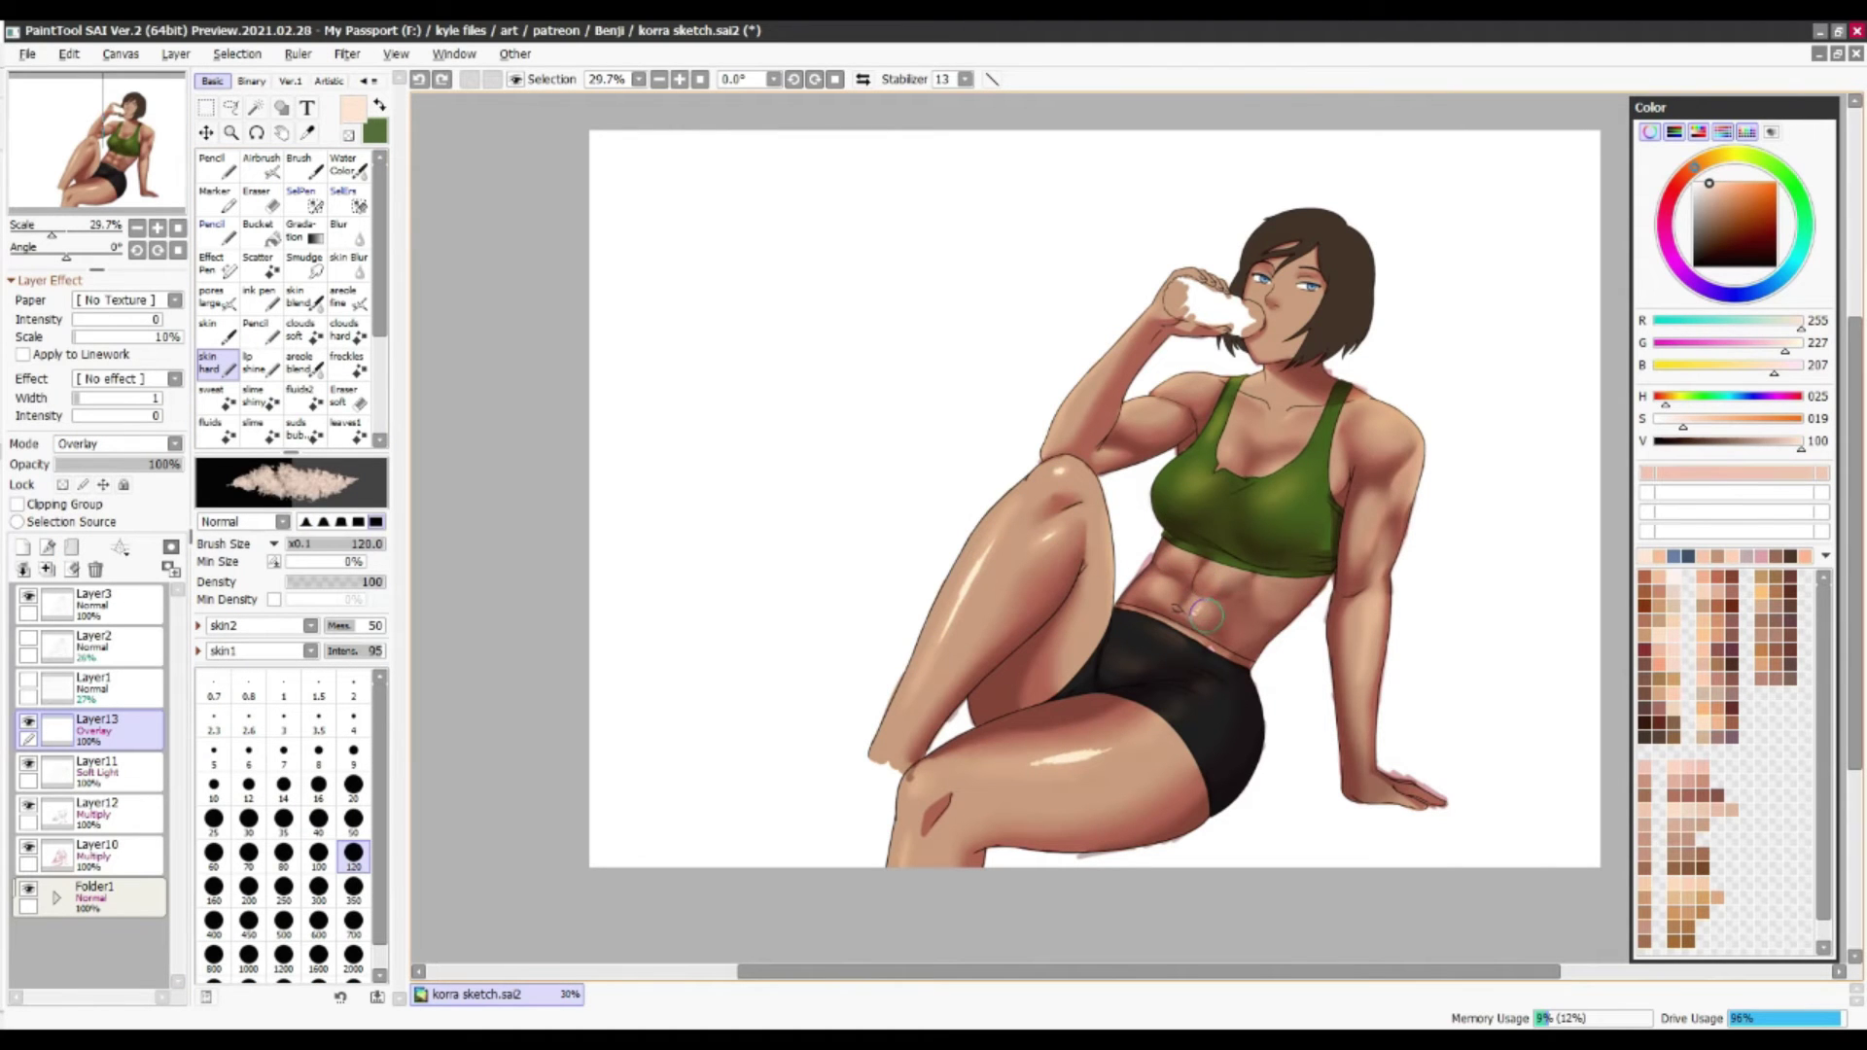
# Paint glossy highlights on the abdomen, undoing misplaced strokes
pyautogui.moveTo(1197, 615); pyautogui.dragTo(1213, 588)
pyautogui.moveTo(1201, 486); pyautogui.dragTo(1172, 603)
pyautogui.hotkey('ctrl', 'z')
pyautogui.moveTo(1259, 608); pyautogui.dragTo(1267, 578)
pyautogui.click(304, 296)
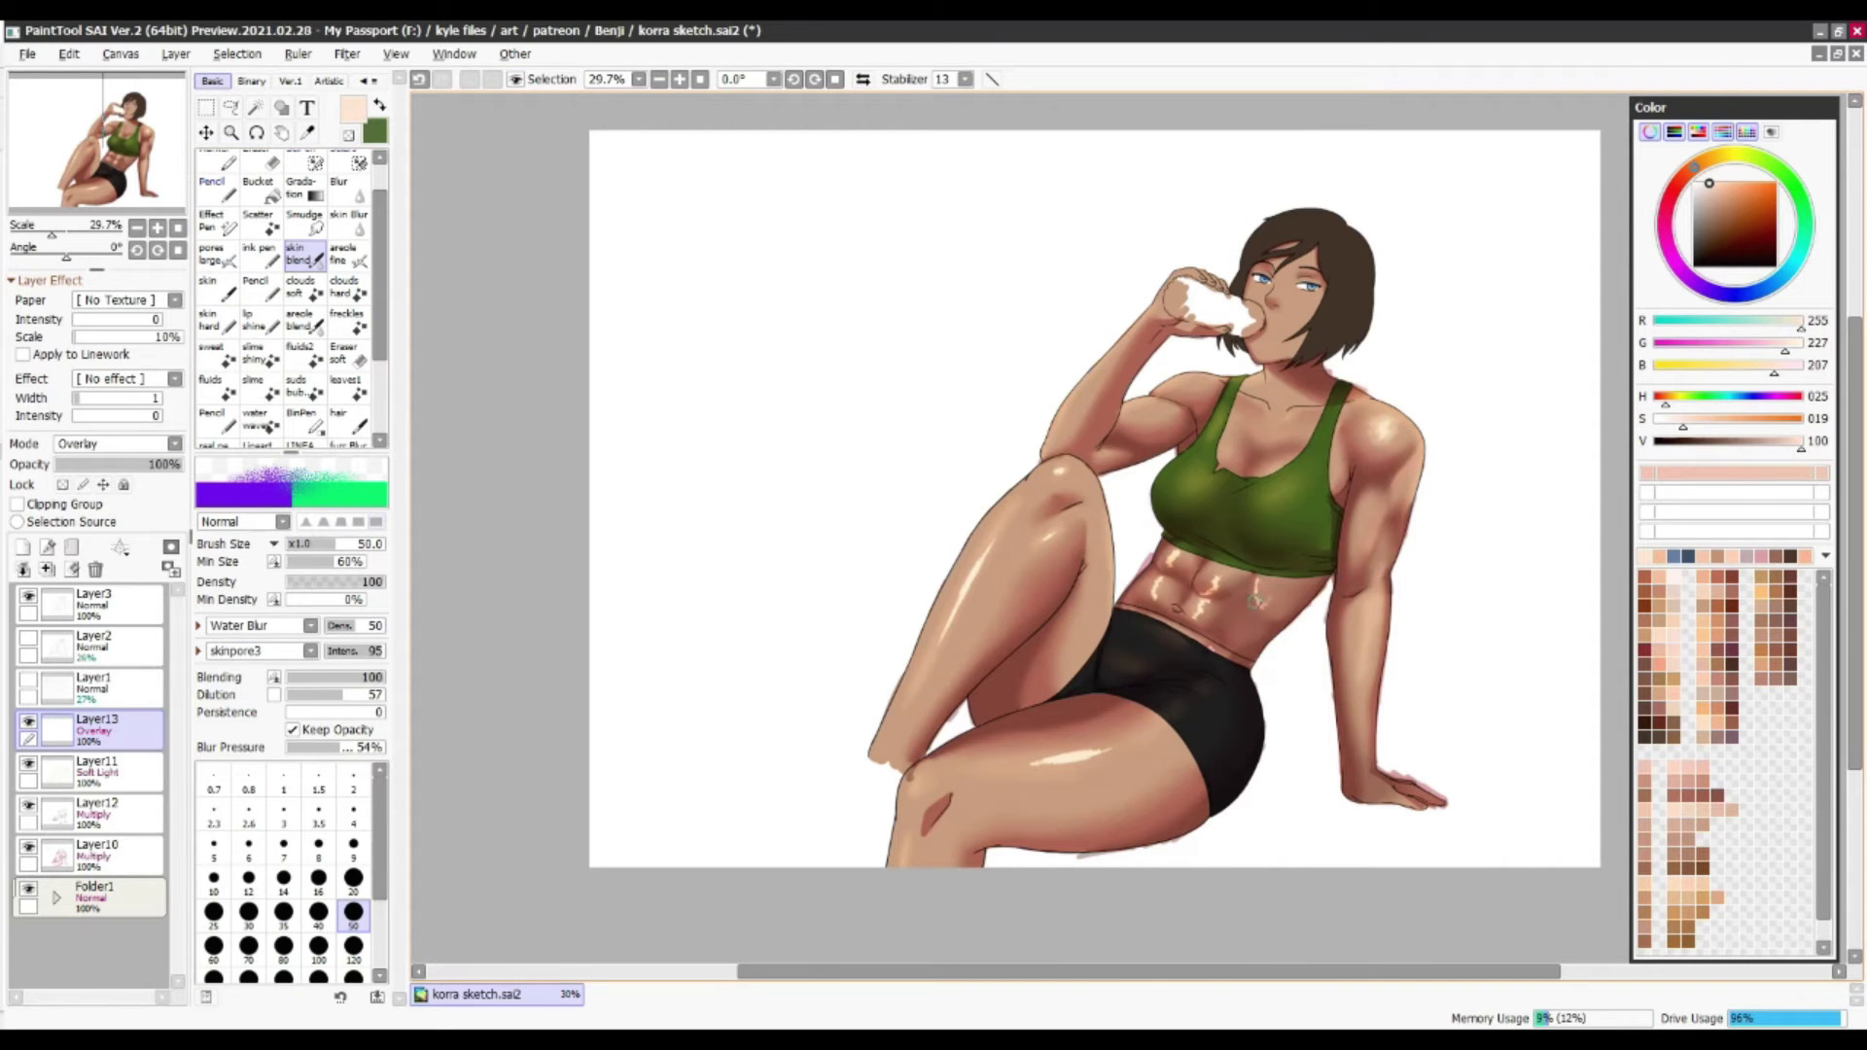
pyautogui.hotkey('ctrl', 'z')
pyautogui.moveTo(379, 292); pyautogui.dragTo(376, 394)
# Set up the hard-edged skin brush at size 50
pyautogui.scroll(1, 376, 394)
pyautogui.click(217, 237)
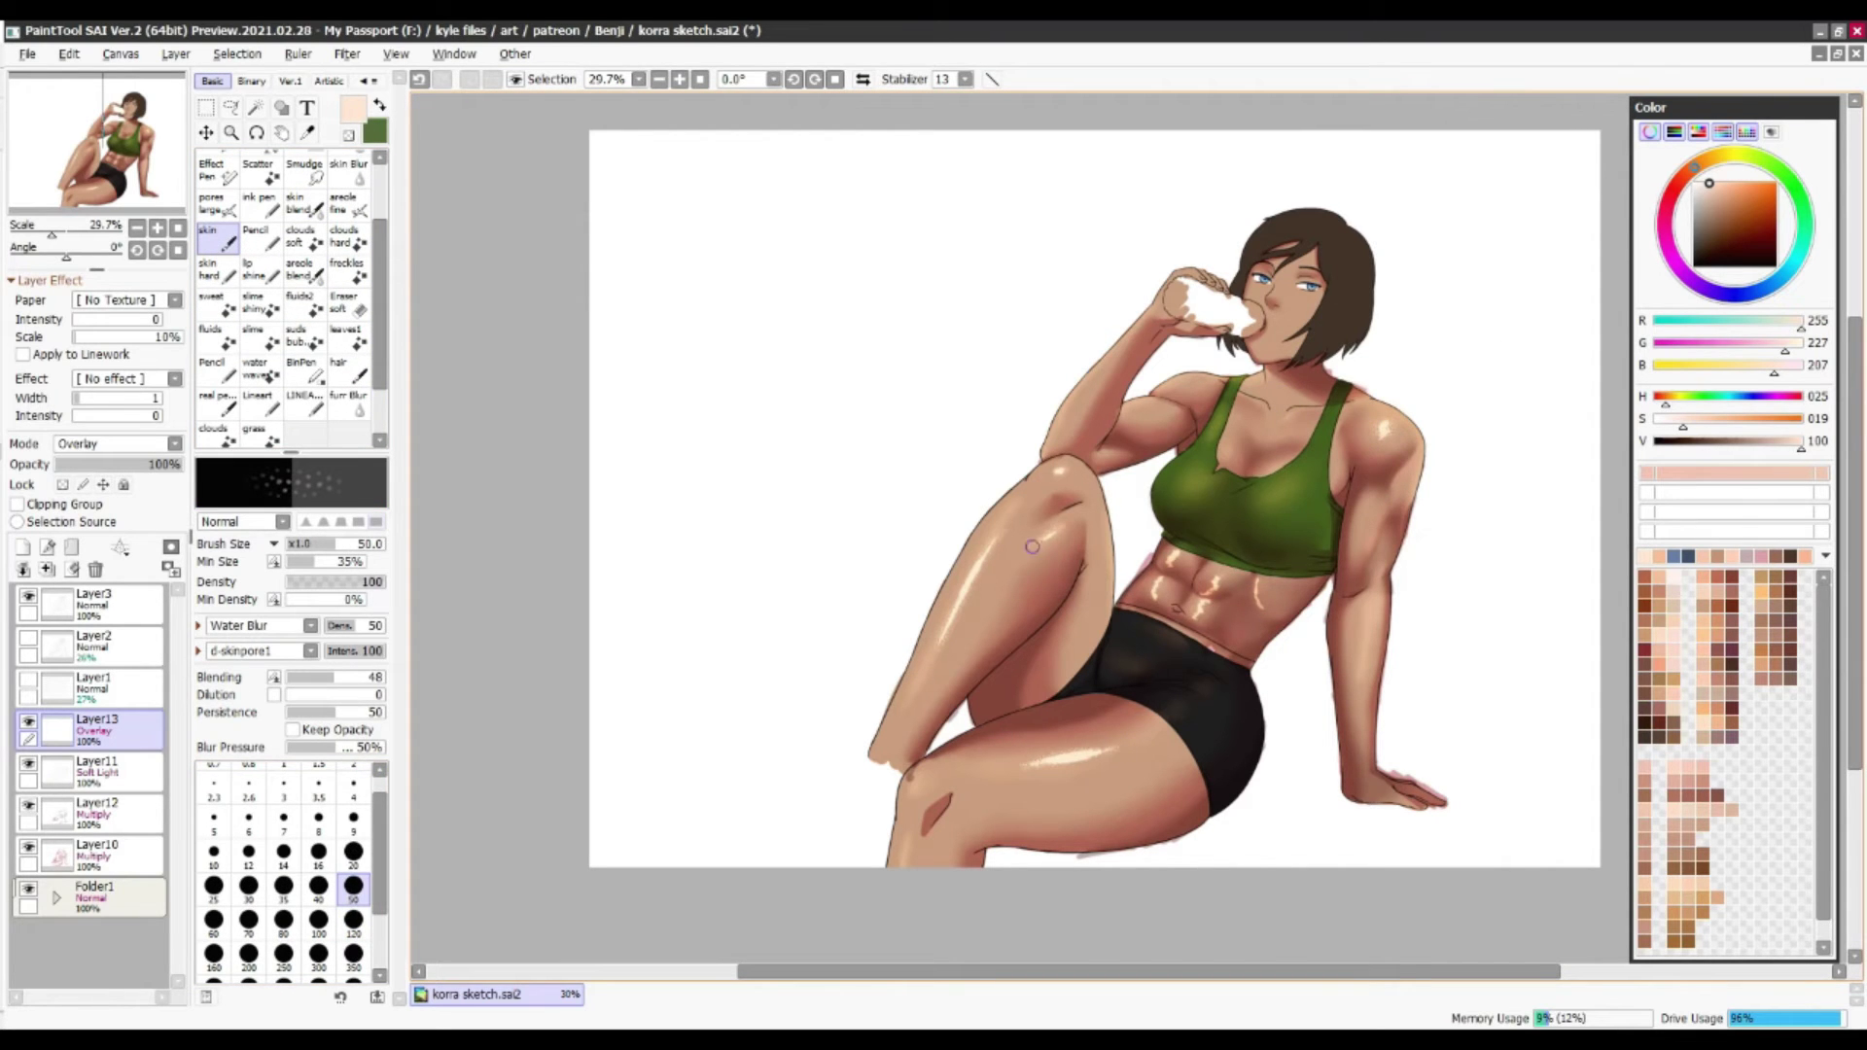
pyautogui.press('h')
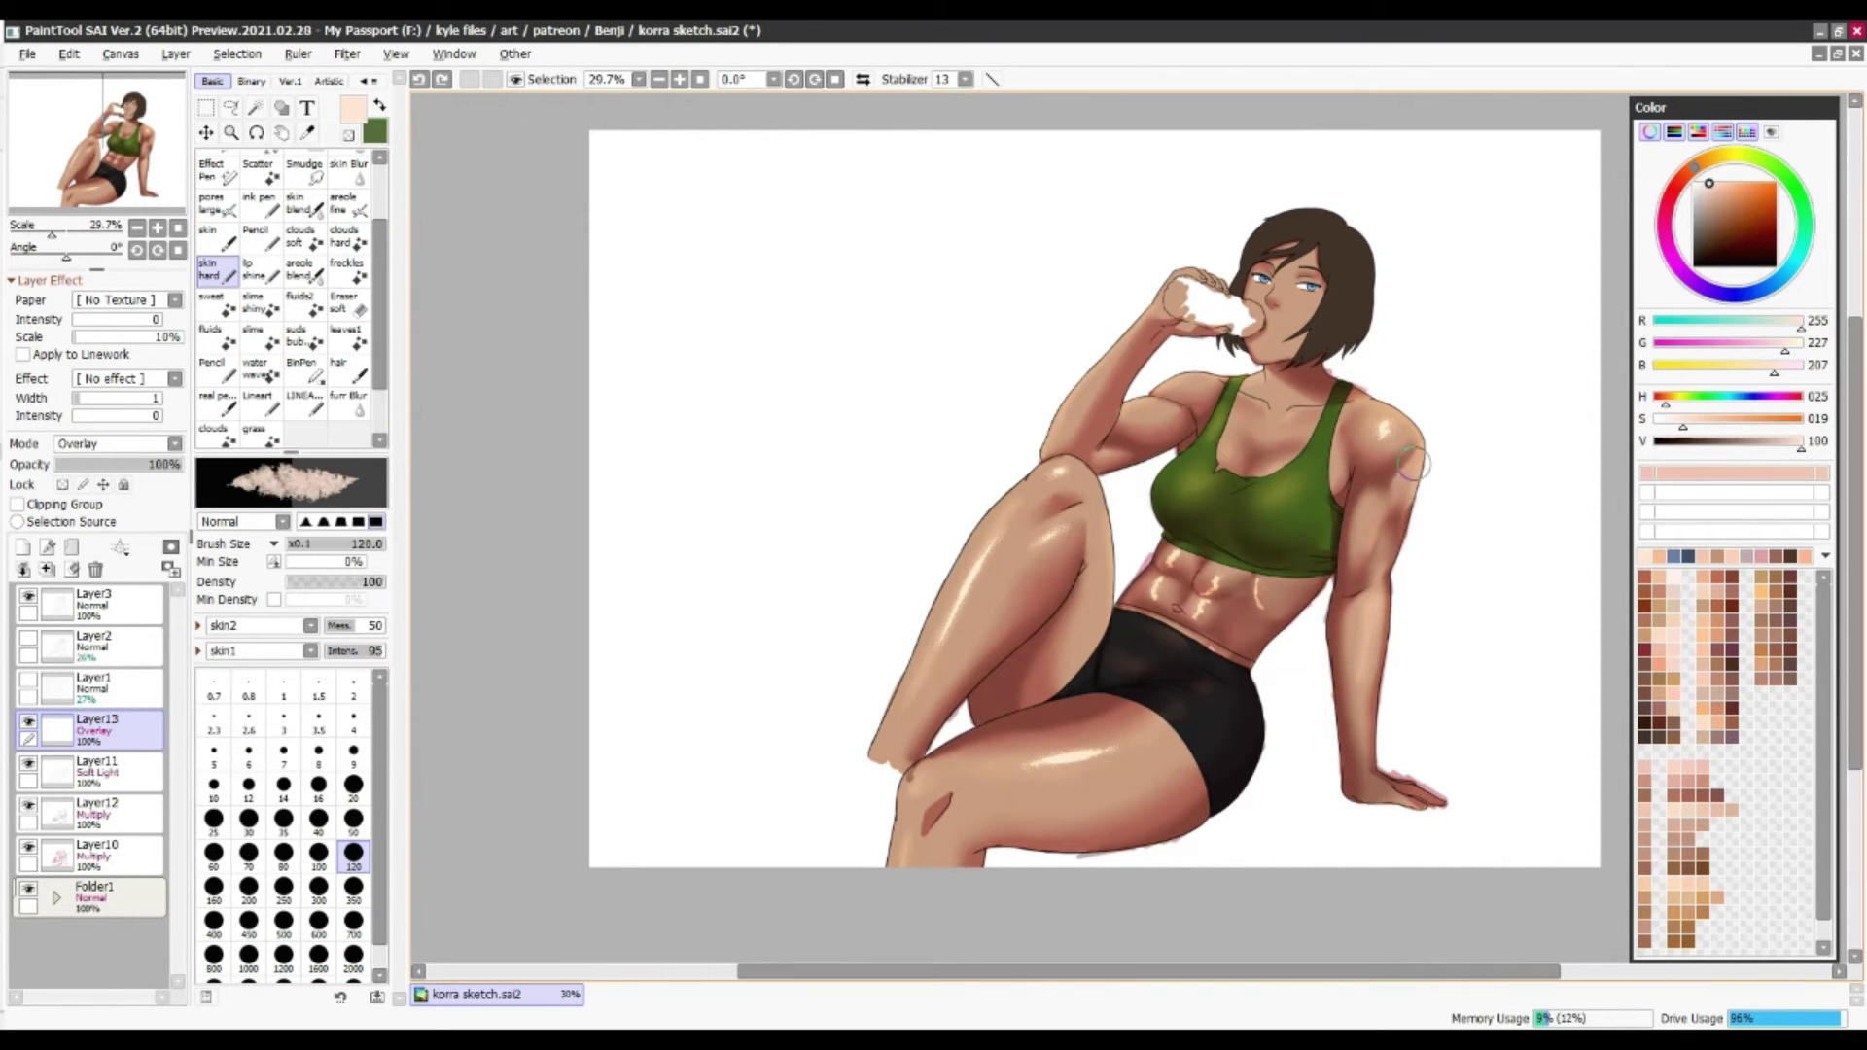
pyautogui.press('[')
pyautogui.press('[')
pyautogui.press('[')
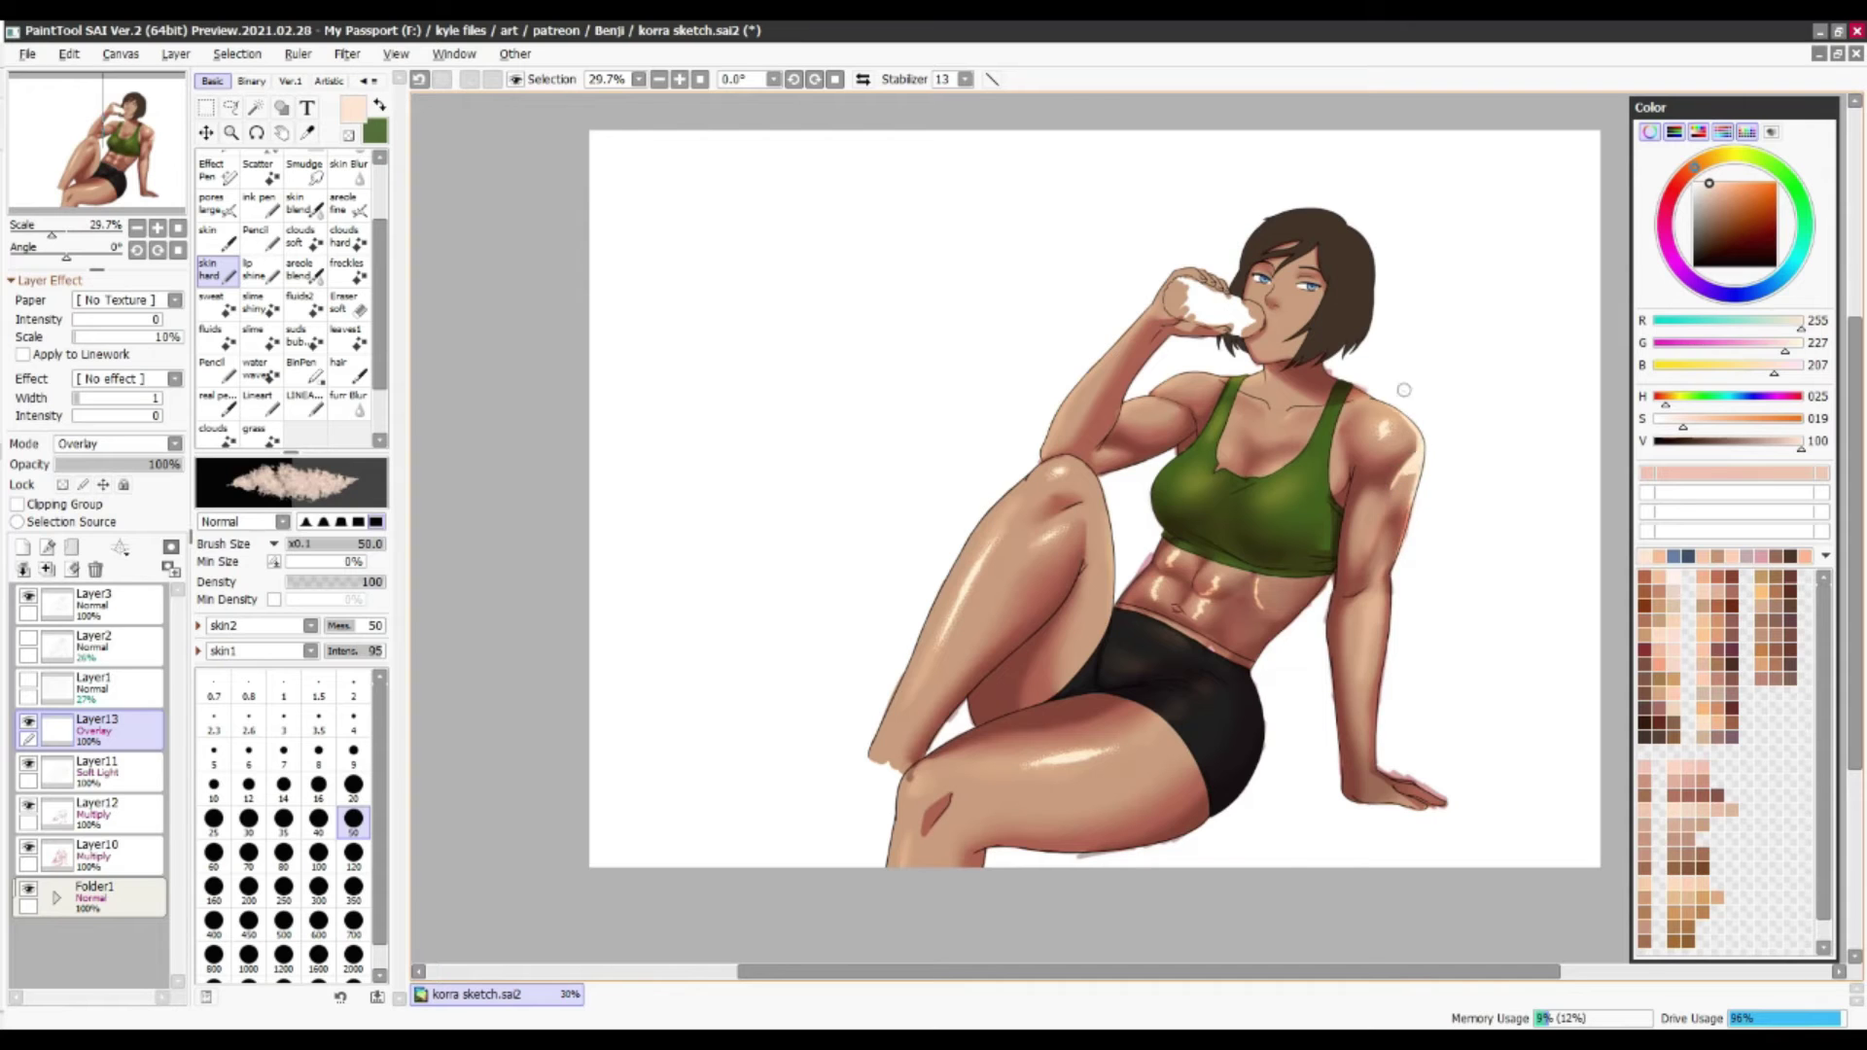
pyautogui.hotkey('ctrl', 'z')
pyautogui.hotkey('ctrl', 'y')
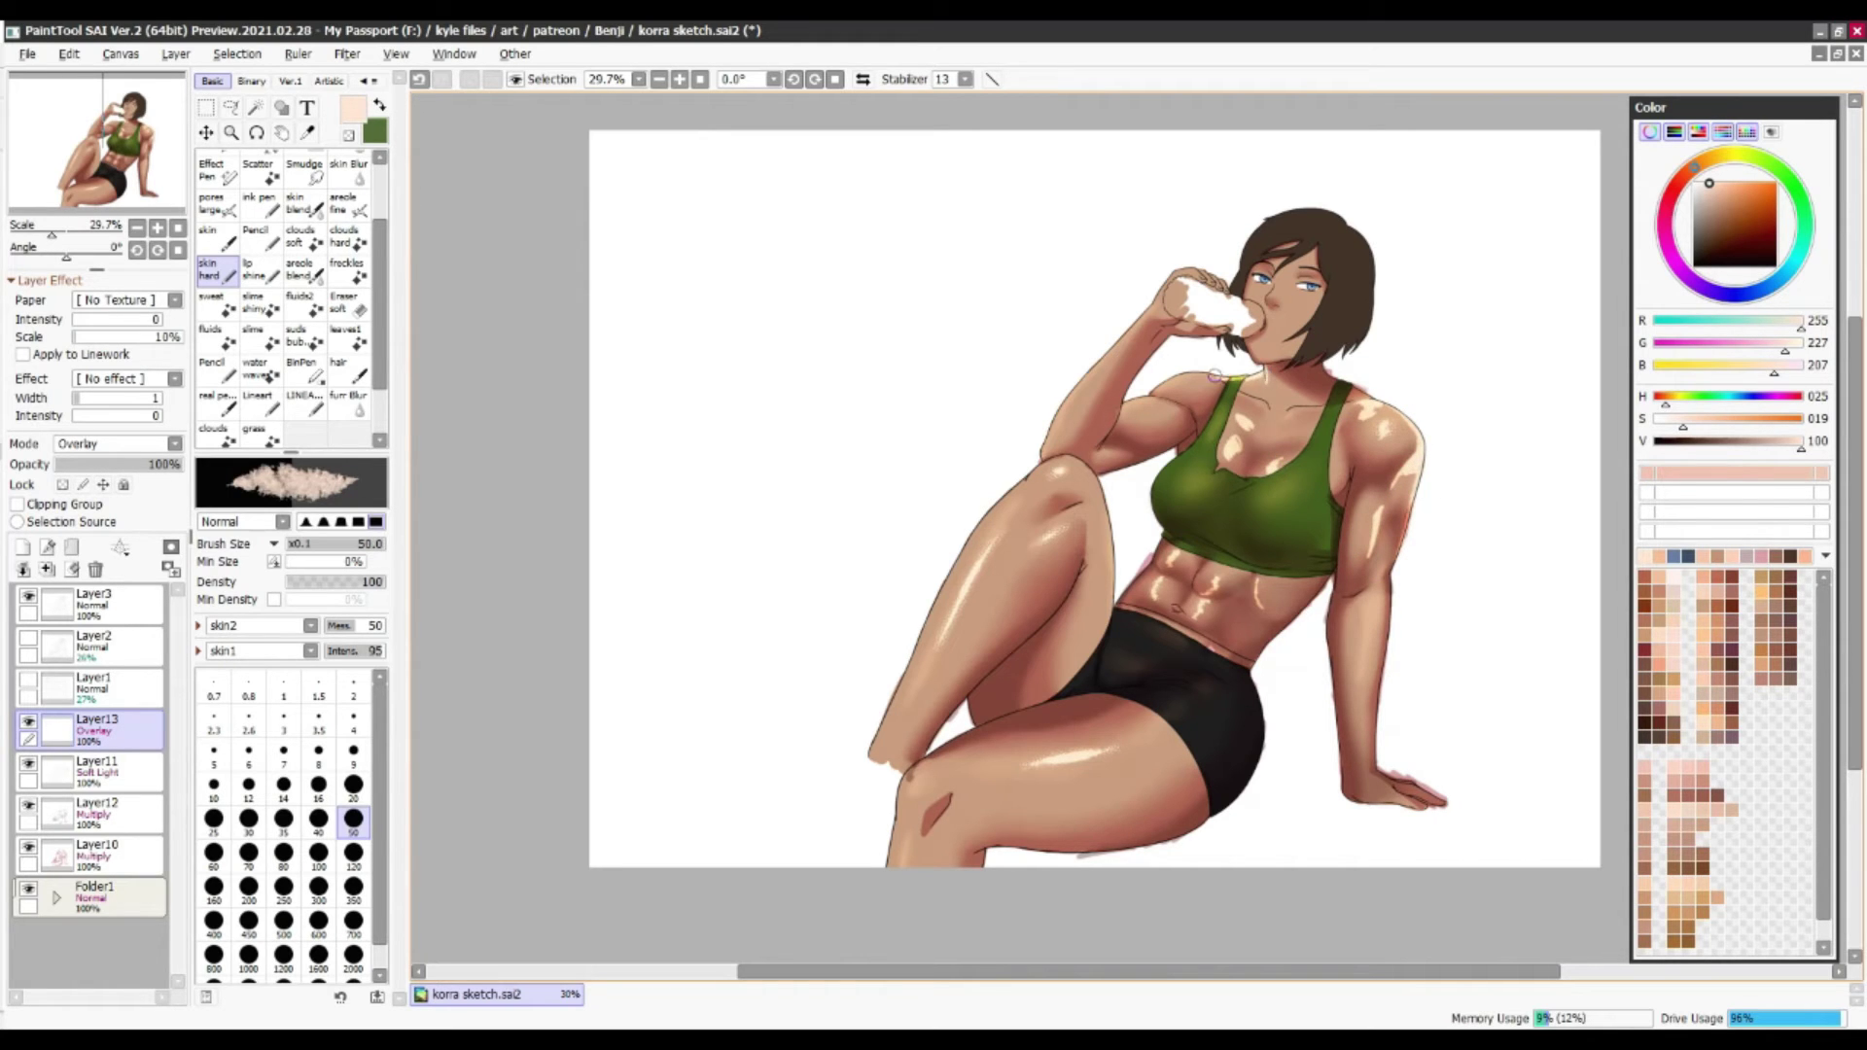
# Apply a Hue/Saturation shift to the layer and save the illustration
pyautogui.click(348, 53)
pyautogui.click(389, 78)
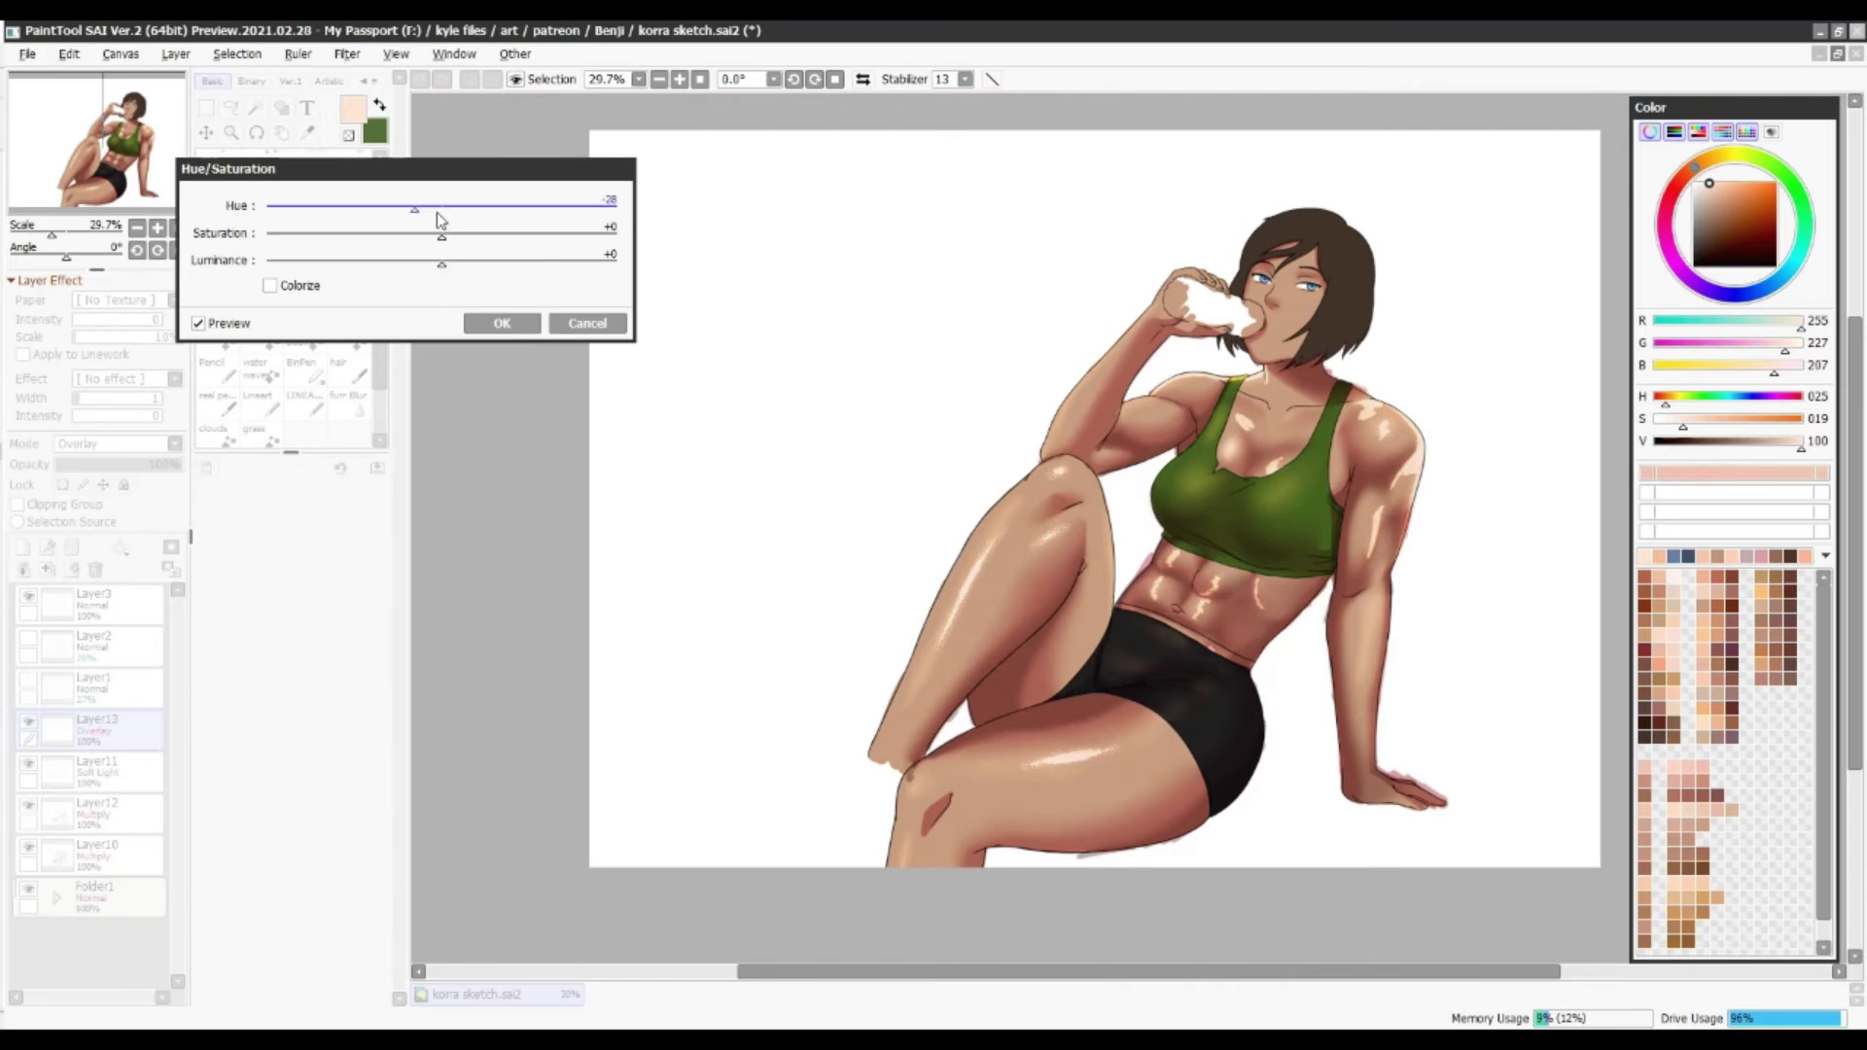
pyautogui.click(502, 322)
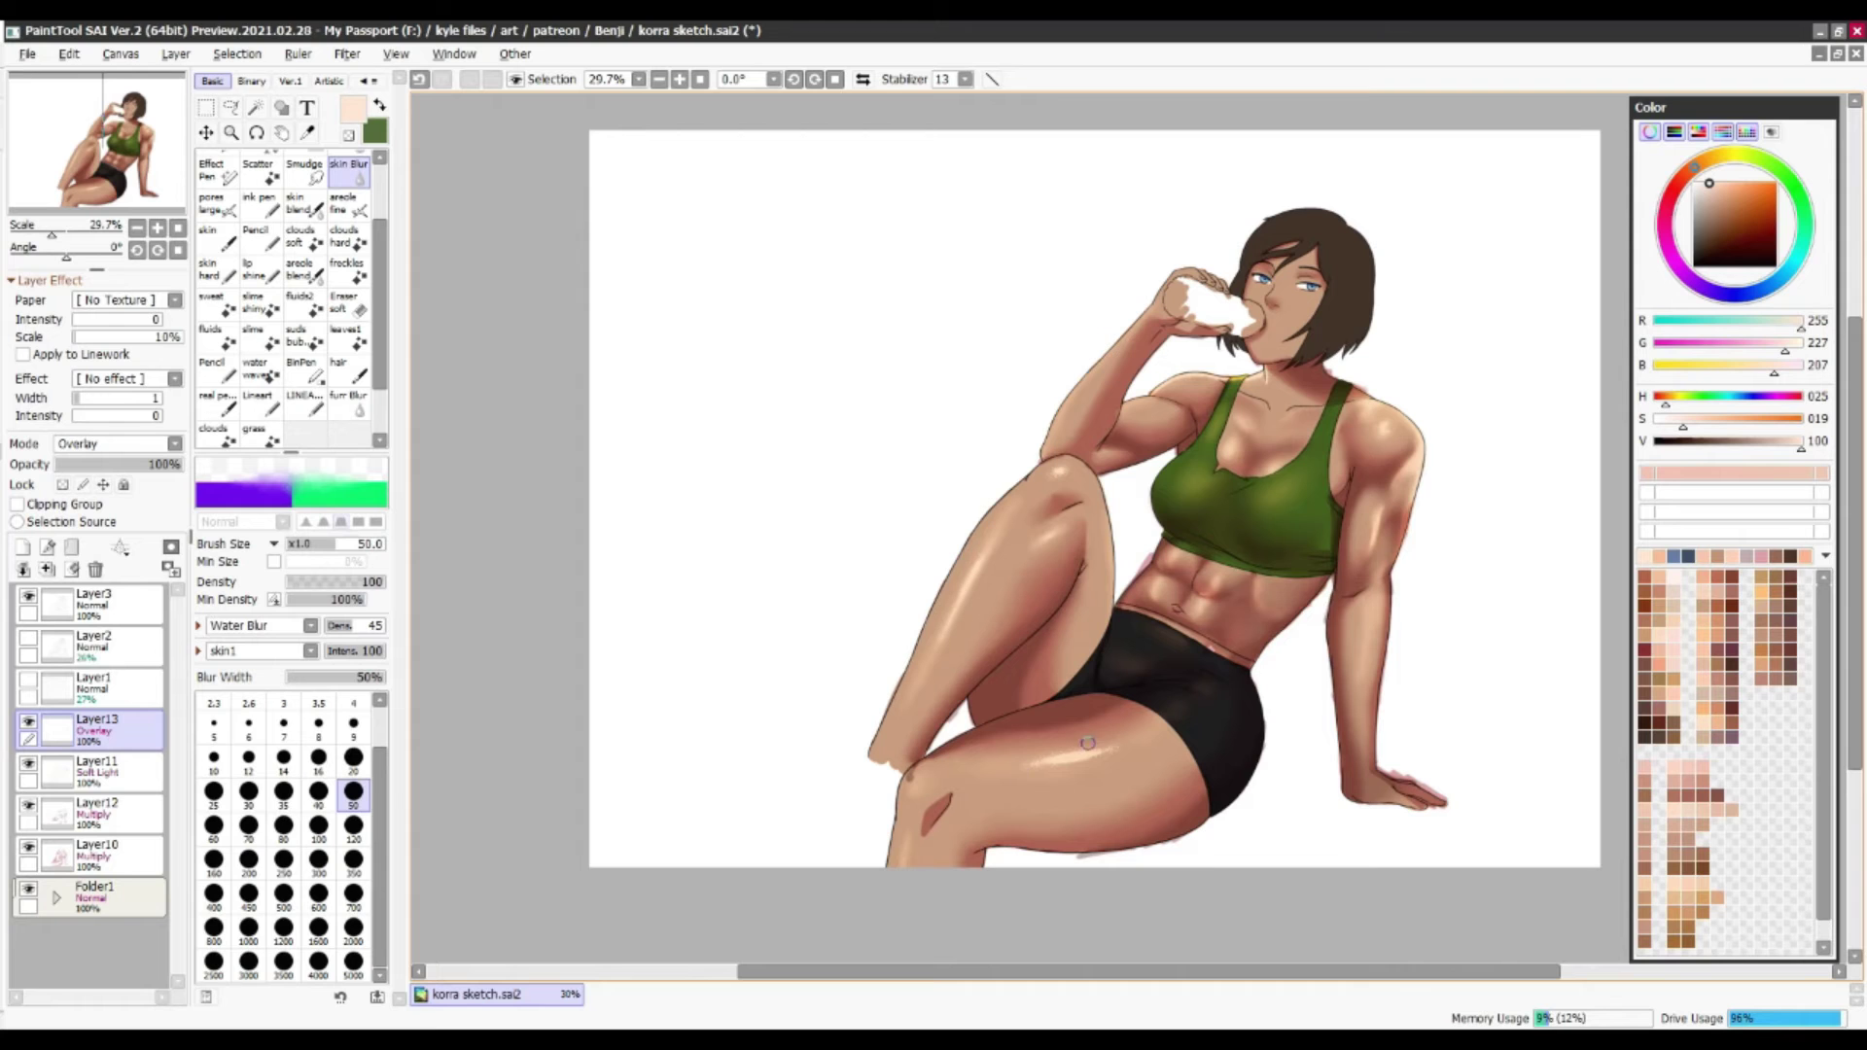
pyautogui.click(27, 54)
pyautogui.click(43, 183)
# Paint white highlights on the black shorts and blur them
pyautogui.press('n')
pyautogui.moveTo(1191, 715)
pyautogui.mouseDown()
pyautogui.moveTo(1167, 663)
pyautogui.moveTo(1183, 722)
pyautogui.moveTo(1162, 730)
pyautogui.moveTo(1149, 645)
pyautogui.mouseUp()
pyautogui.press('b')
pyautogui.press('v')
pyautogui.press('b')
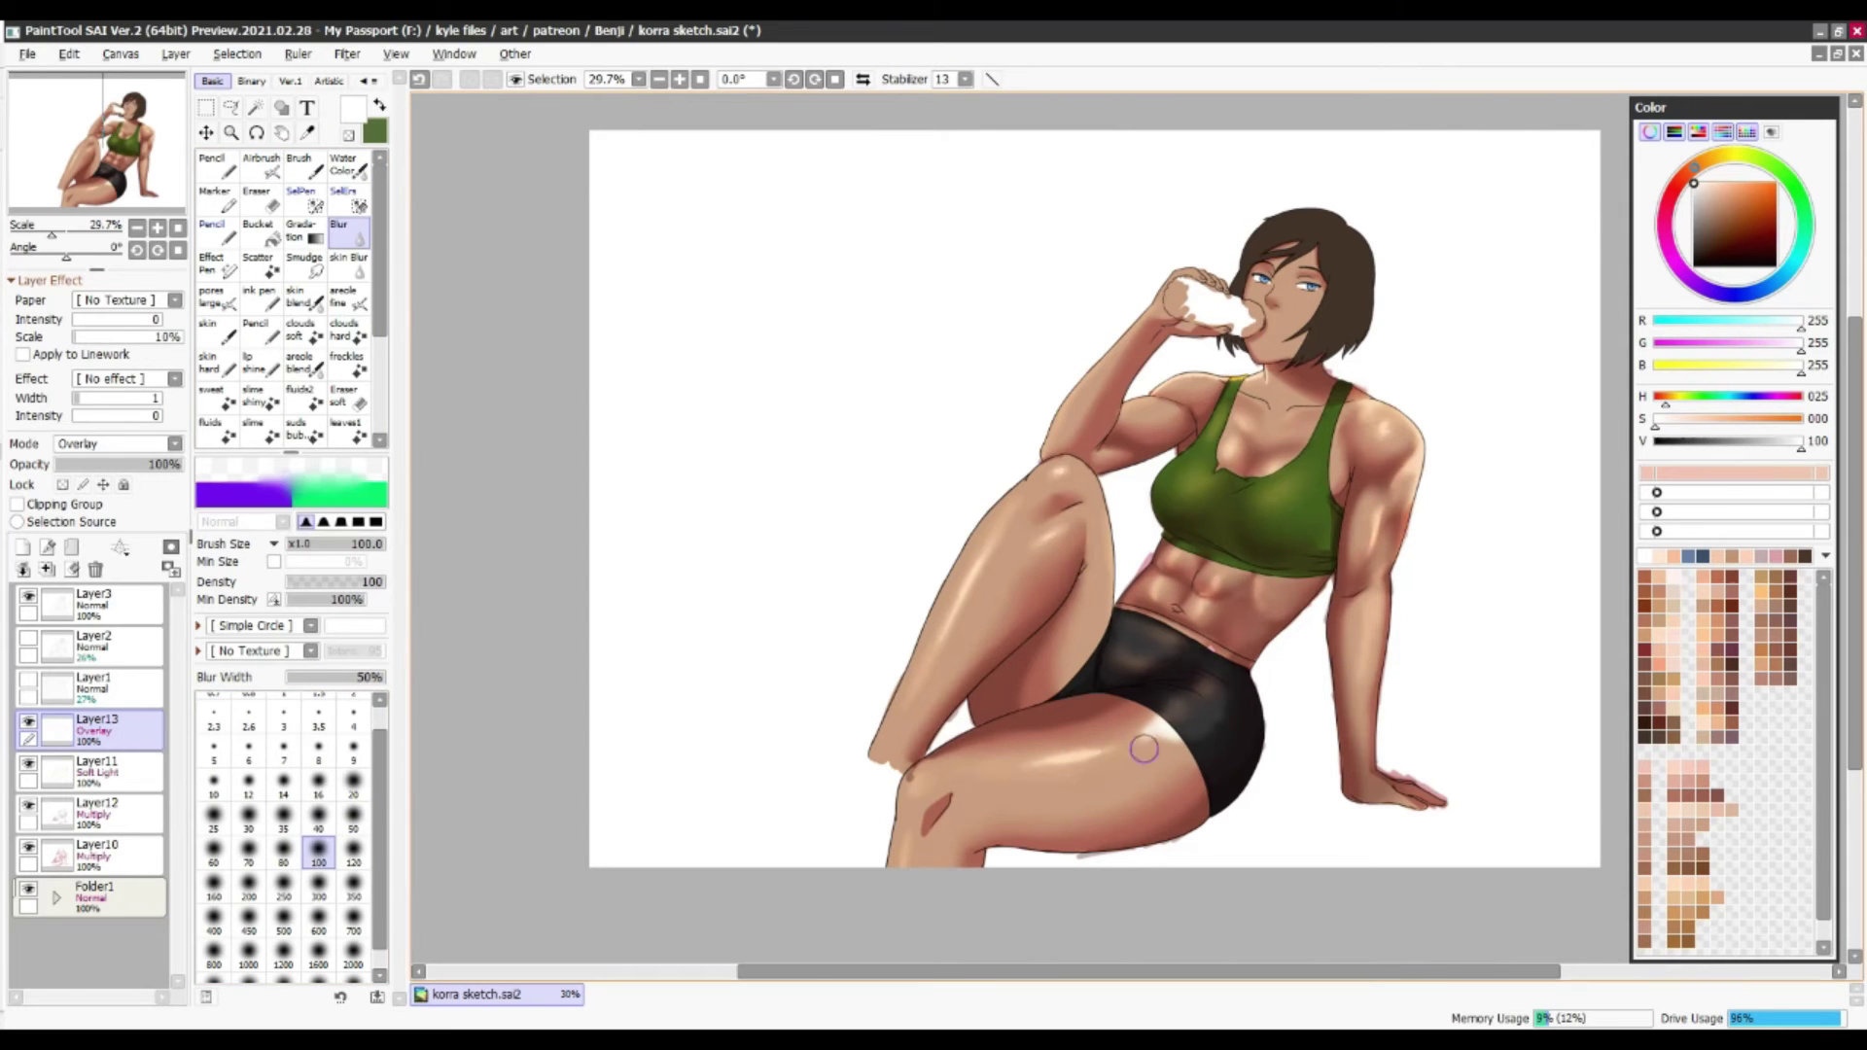
# Pick a grey-purple colour and move from Layer11 to Layer13
pyautogui.press('pagedown')
pyautogui.press('[')
pyautogui.press('[')
pyautogui.press('[')
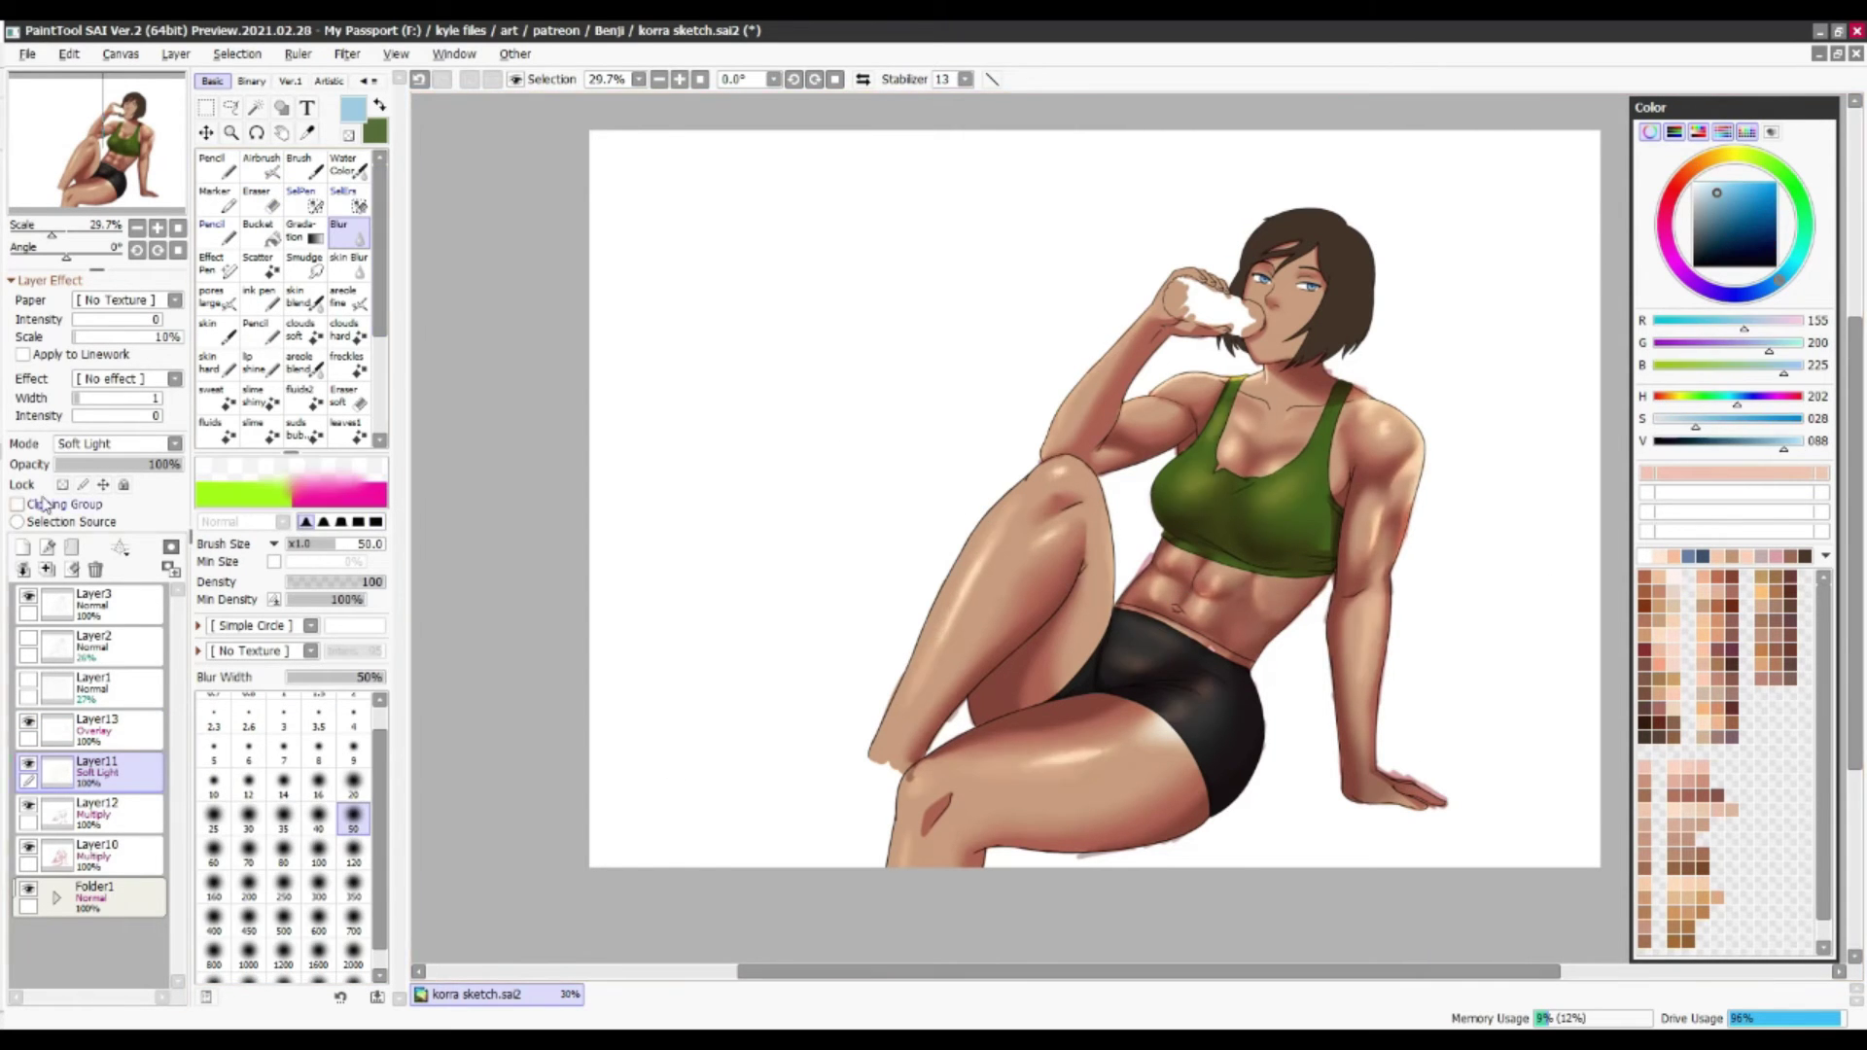
pyautogui.press('n')
pyautogui.keyDown('alt'); pyautogui.click(1174, 648); pyautogui.keyUp('alt')
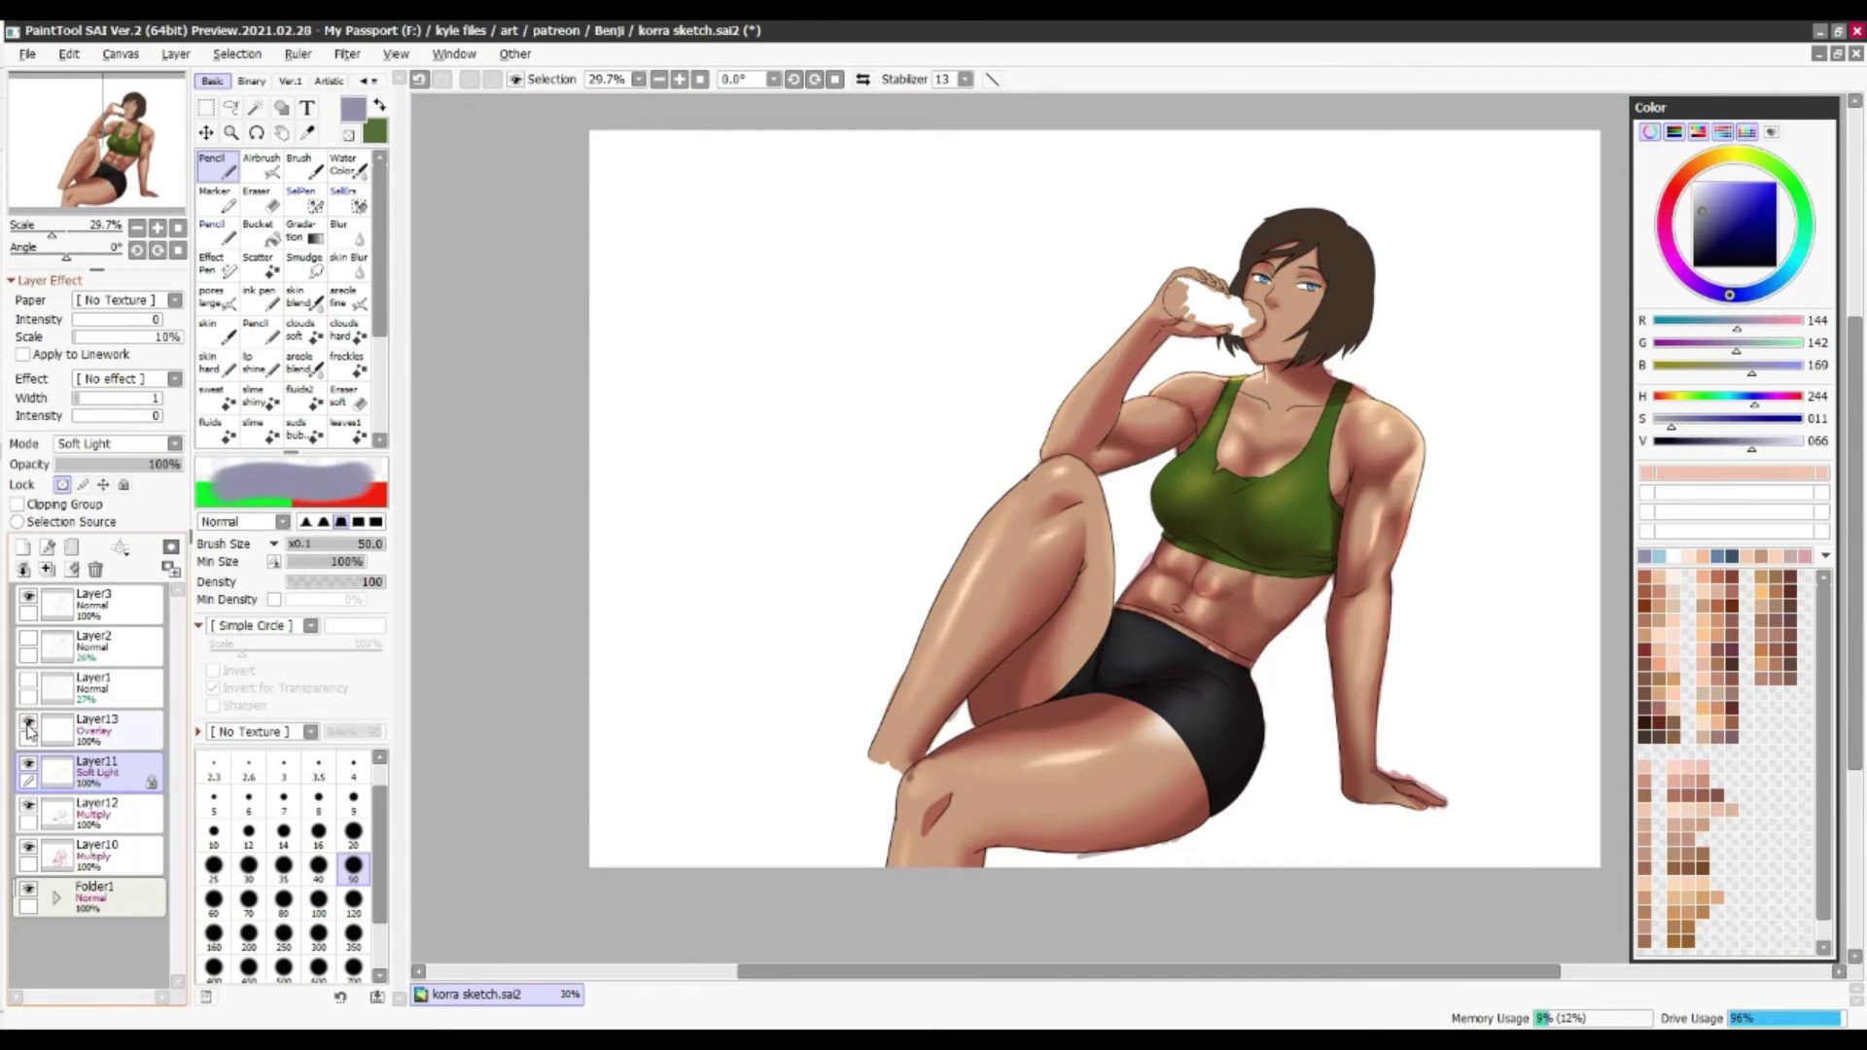
pyautogui.click(107, 730)
pyautogui.click(348, 262)
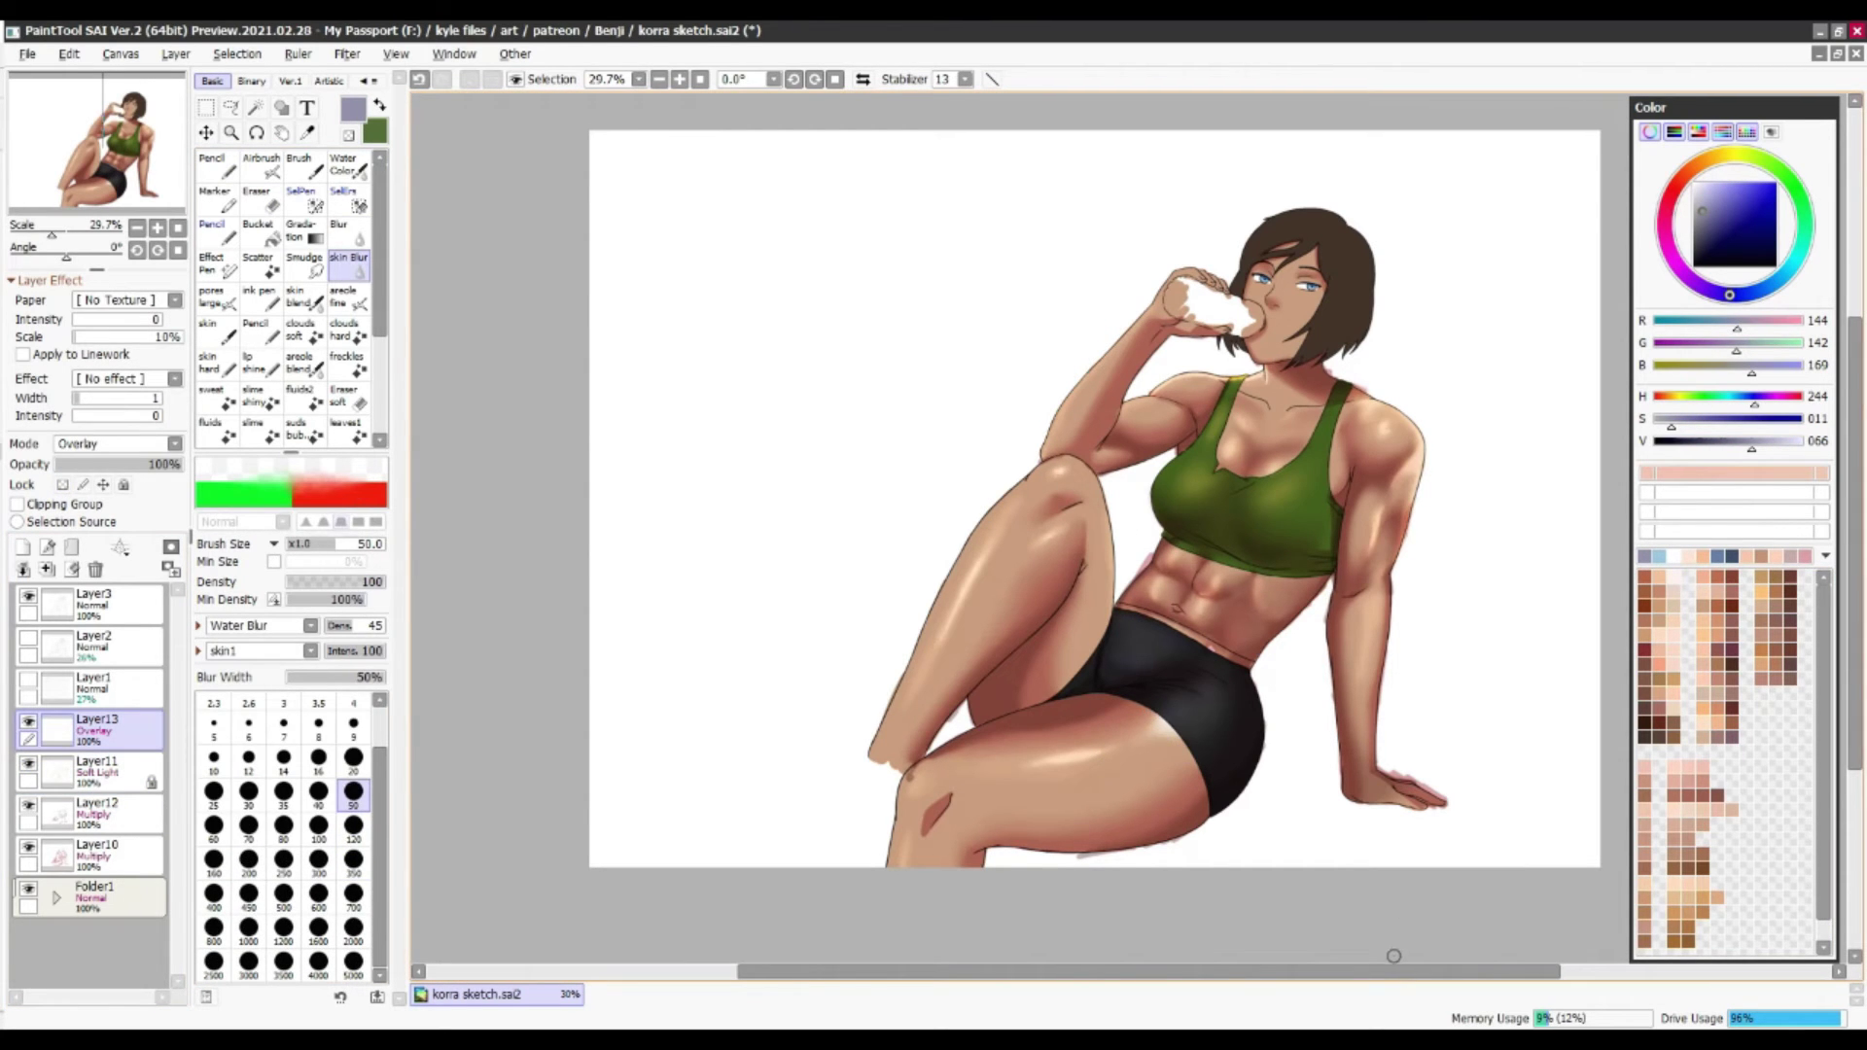
# Select Layer10 then Layer12 and zoom out to the whole figure
pyautogui.click(97, 810)
pyautogui.click(97, 852)
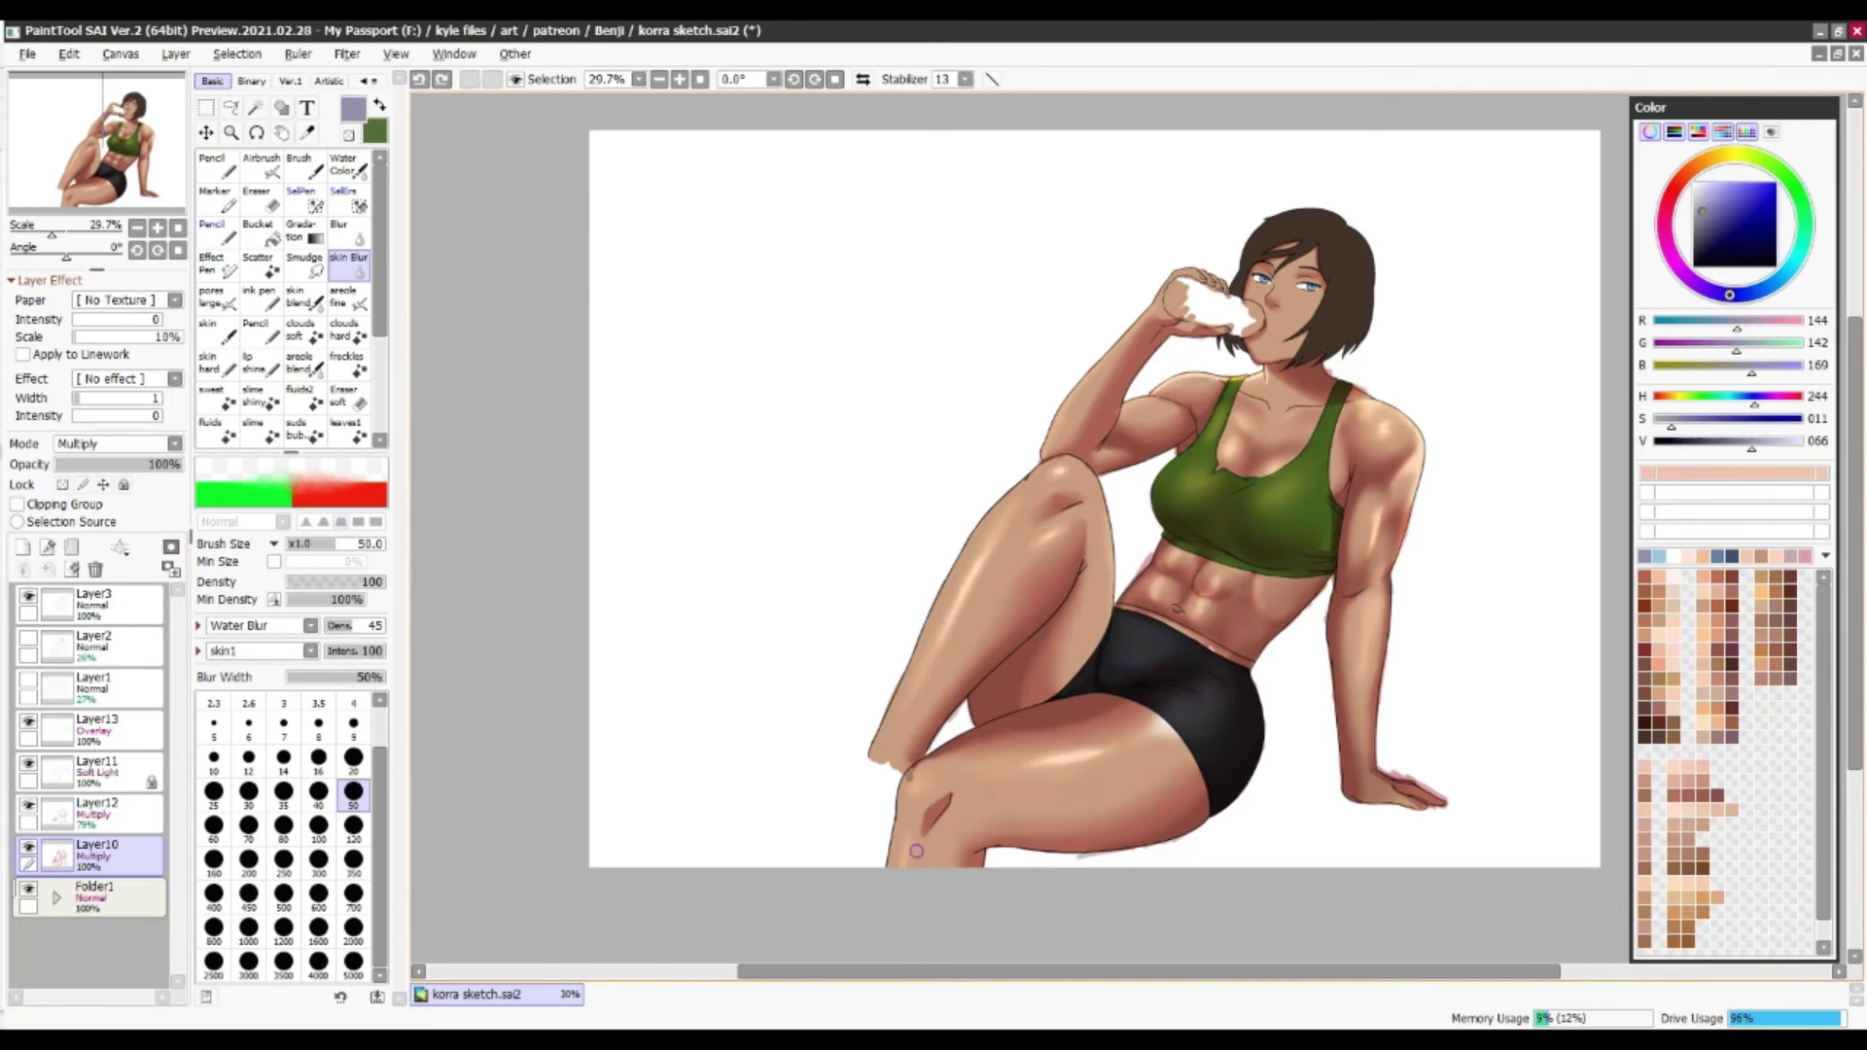
pyautogui.click(97, 810)
pyautogui.click(318, 825)
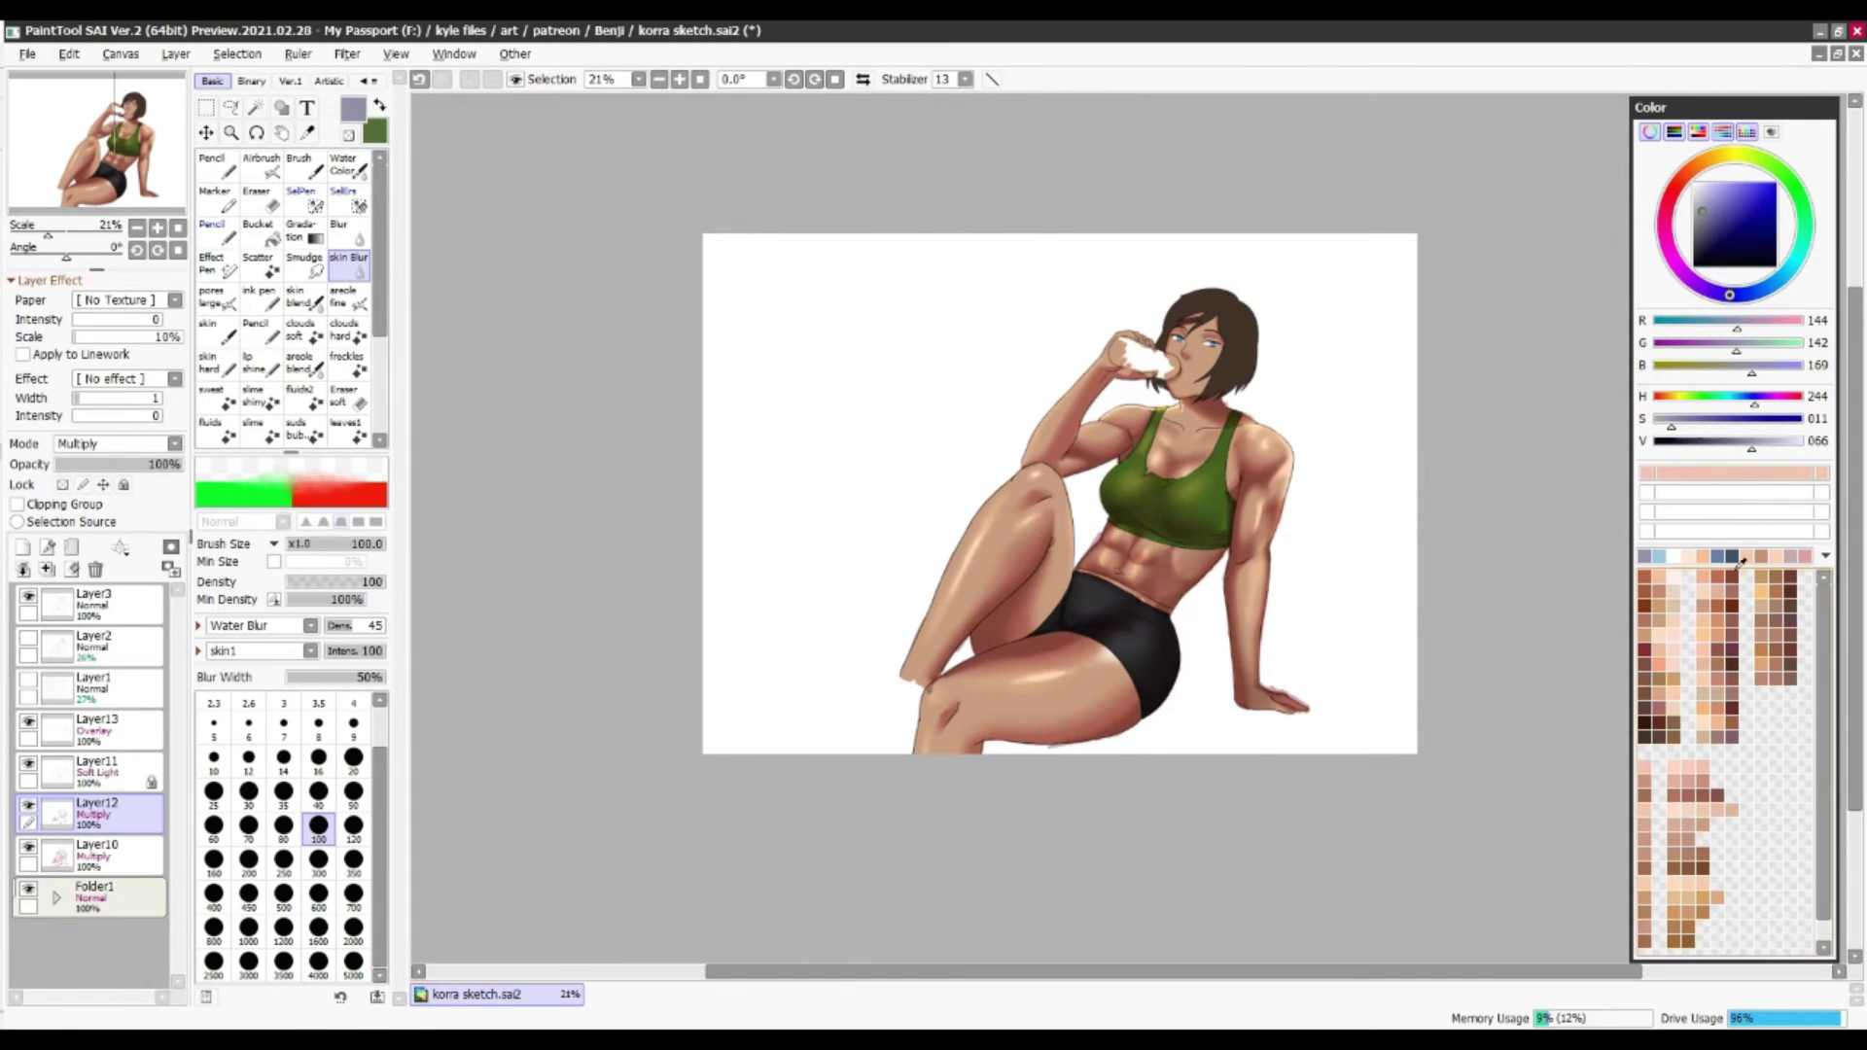
pyautogui.scroll(-2, 992, 681)
# Add a Screen layer and paint light cyan rim light along the shorts and inner thigh
pyautogui.click(215, 199)
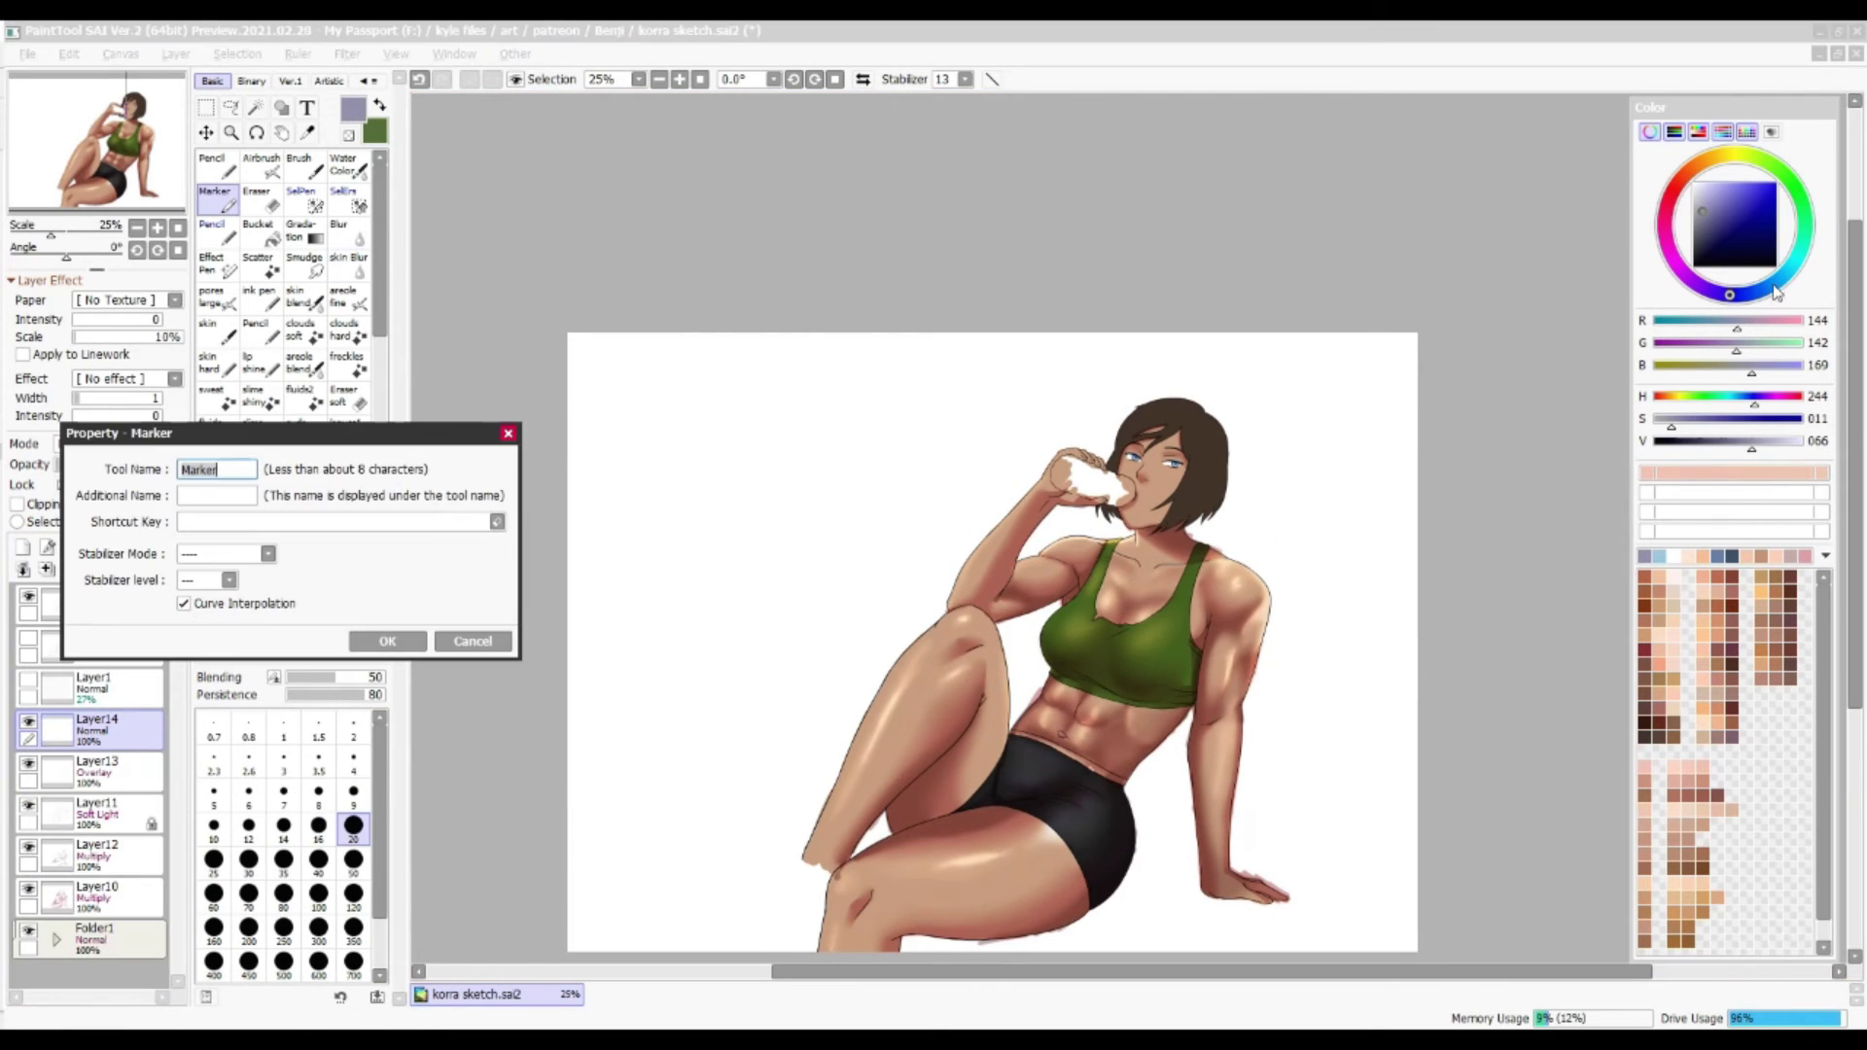
pyautogui.click(1787, 287)
pyautogui.click(248, 859)
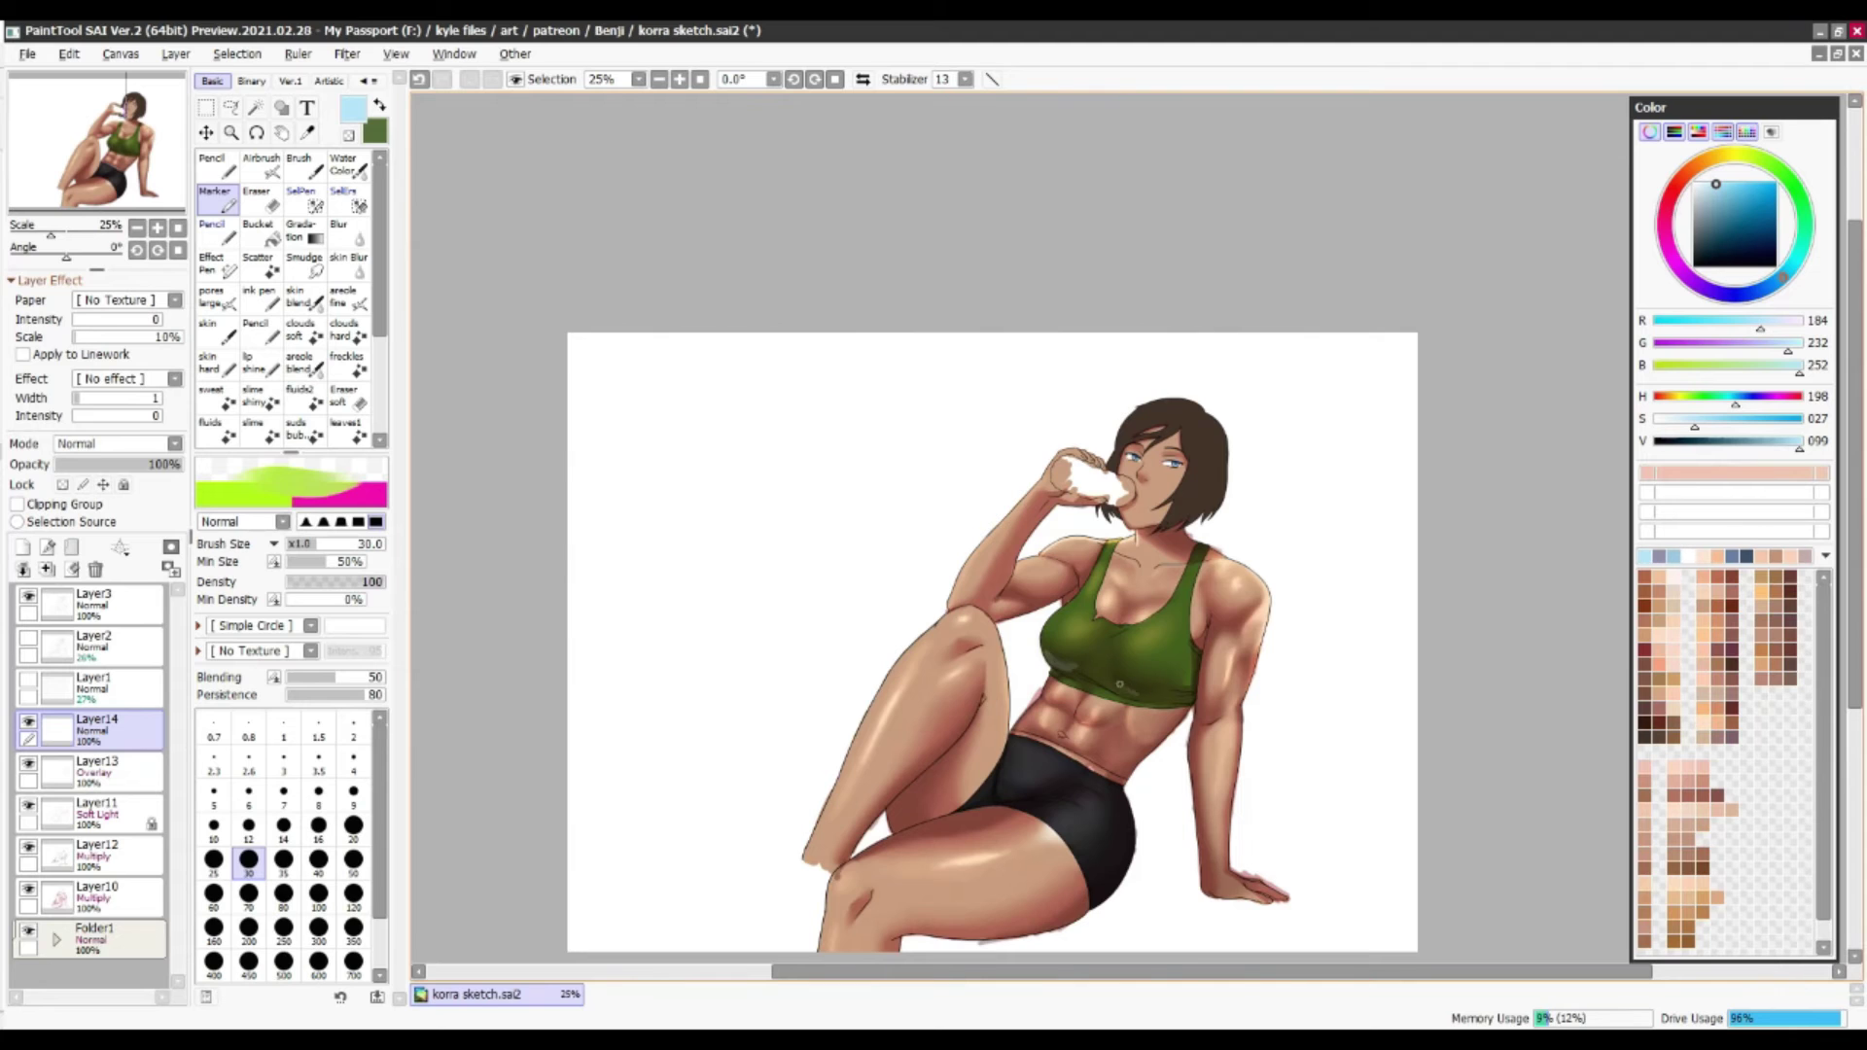
pyautogui.press('Down')
pyautogui.press('Down')
pyautogui.moveTo(1130, 860); pyautogui.dragTo(1031, 929)
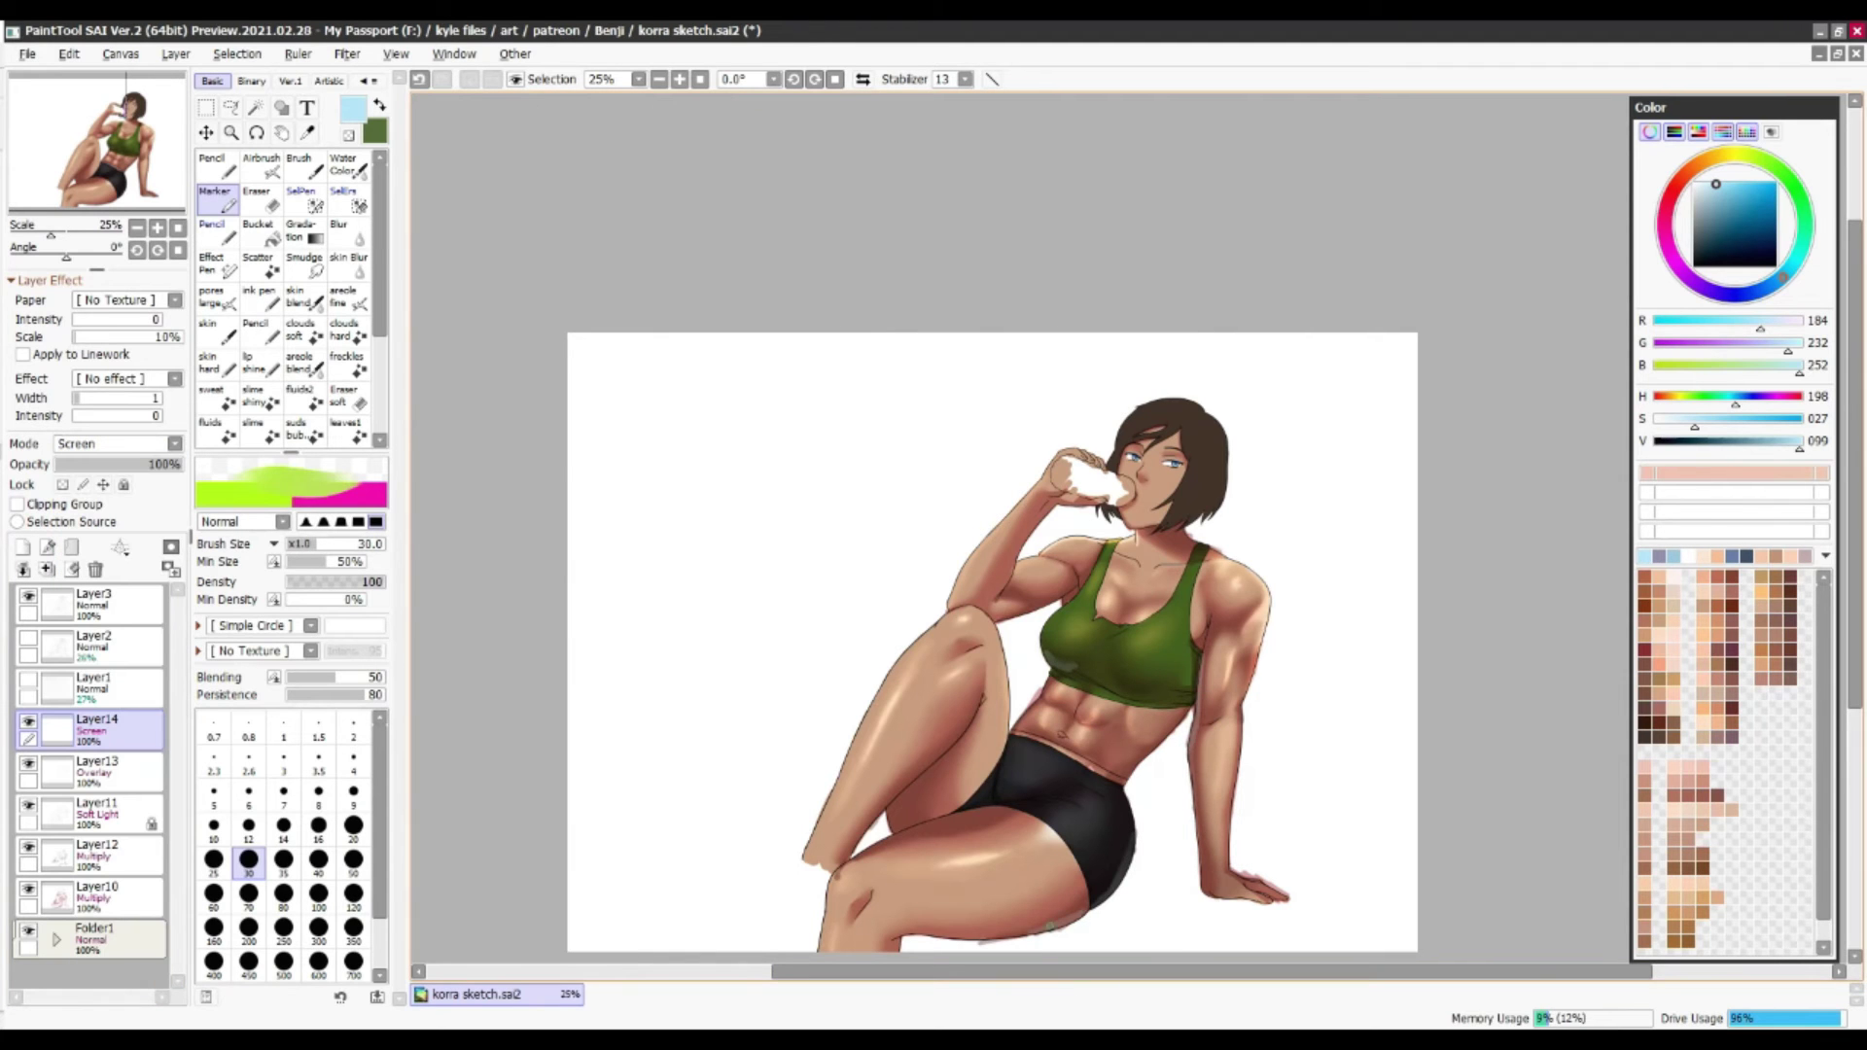
pyautogui.moveTo(955, 740); pyautogui.dragTo(951, 747)
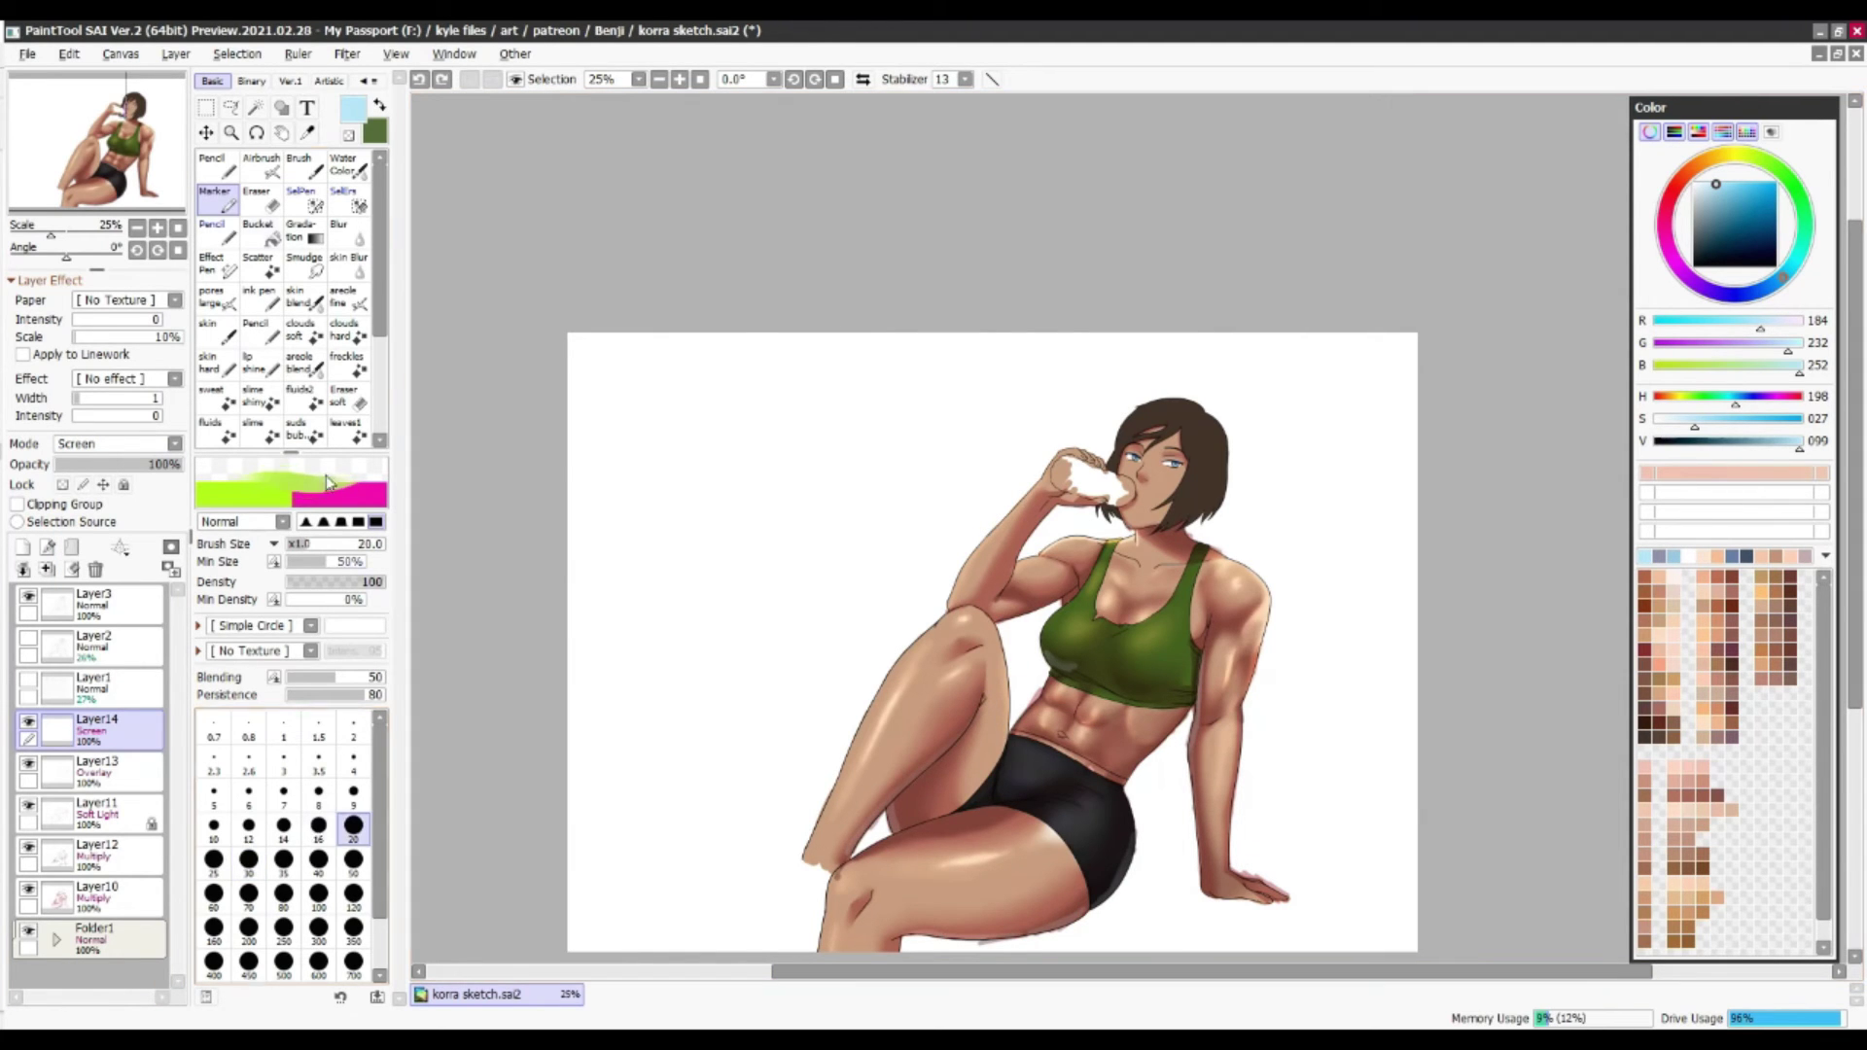
# Cycle lineart, blur and marker tools, sampling the shorts' near-black and picking a pale blue
pyautogui.press('b')
pyautogui.keyDown('alt'); pyautogui.click(1054, 799); pyautogui.keyUp('alt')
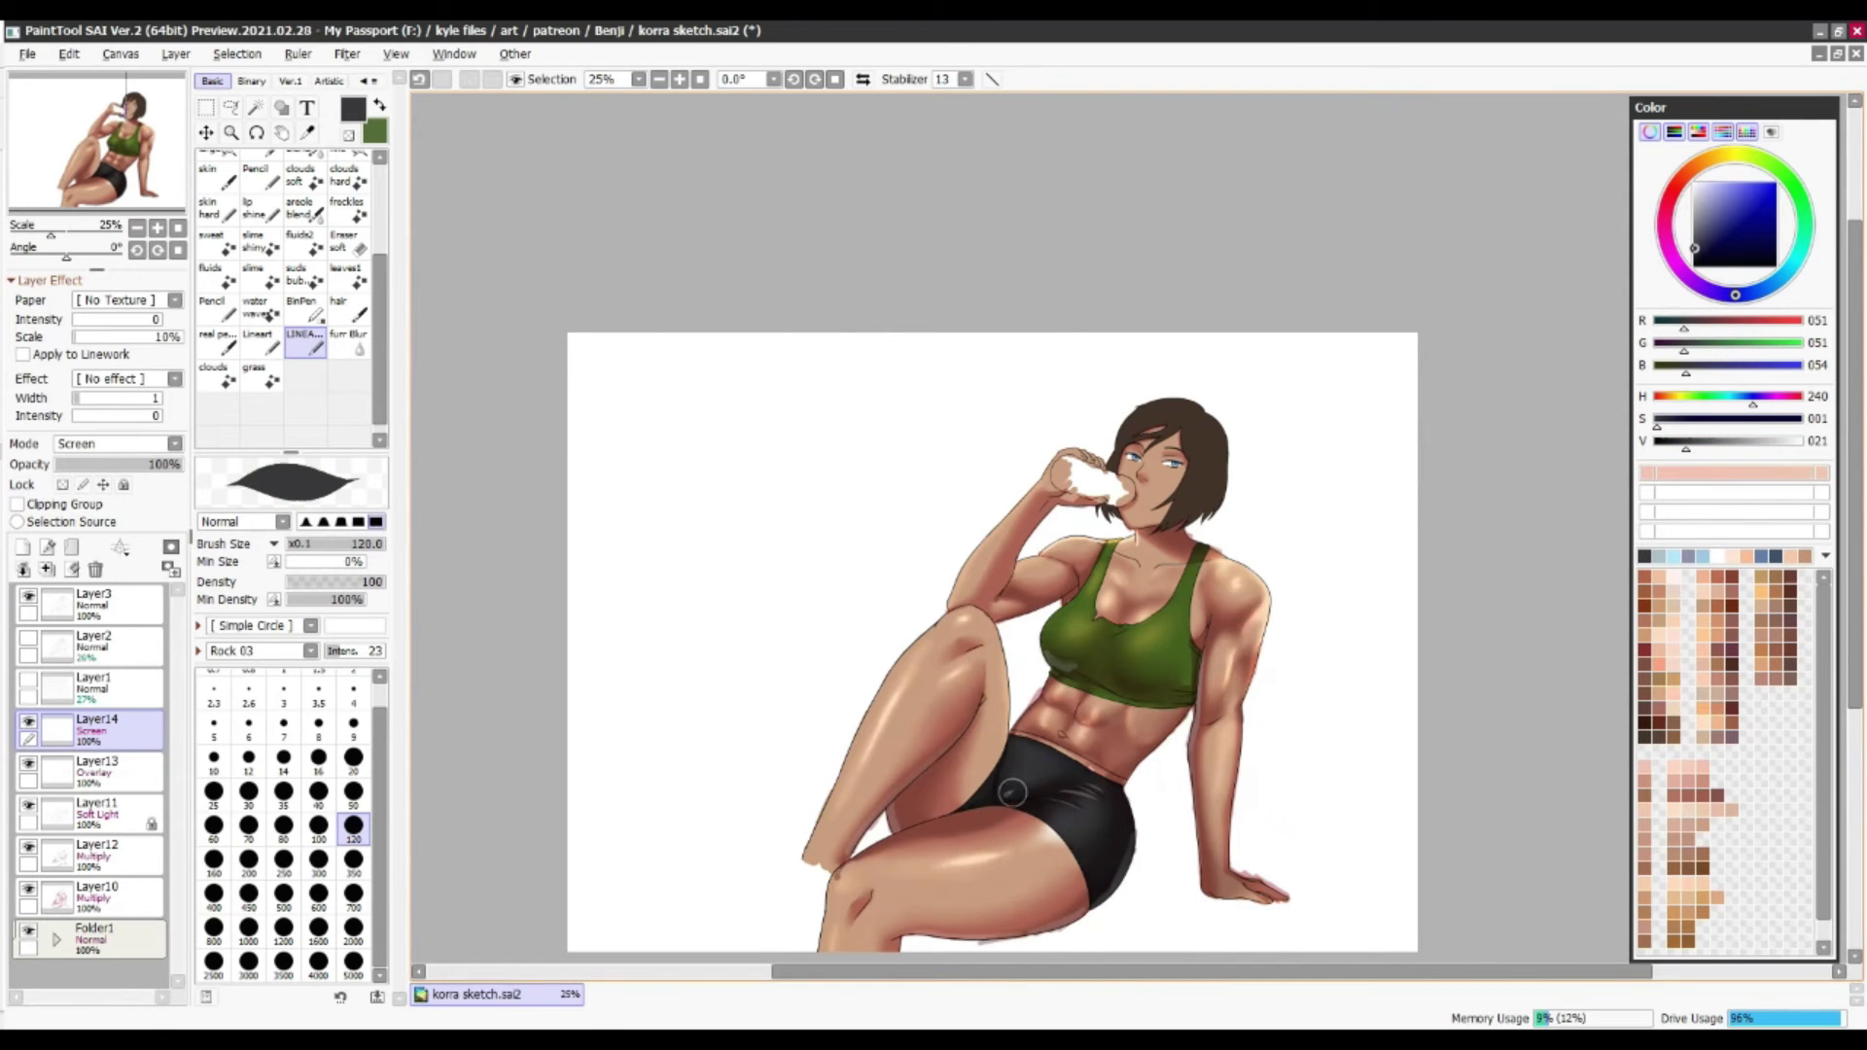
pyautogui.press('r')
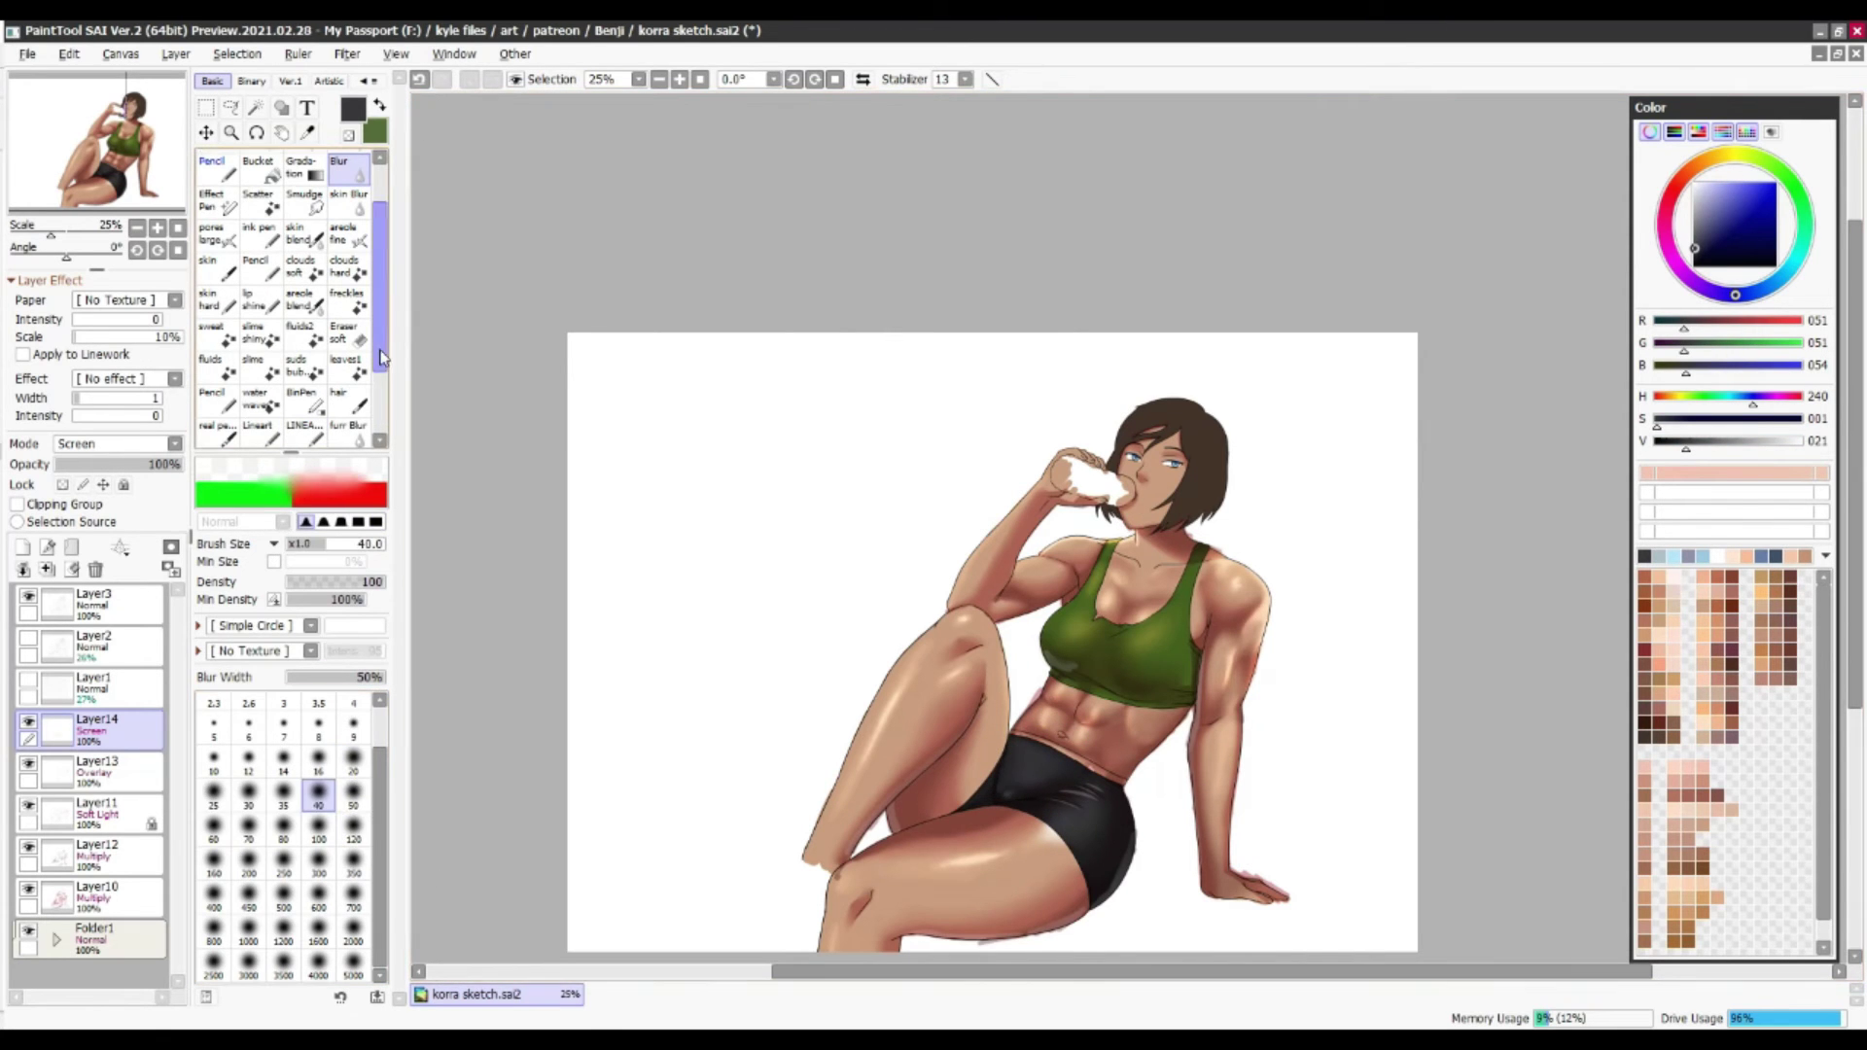
pyautogui.press('b')
pyautogui.hotkey('ctrl', 'z')
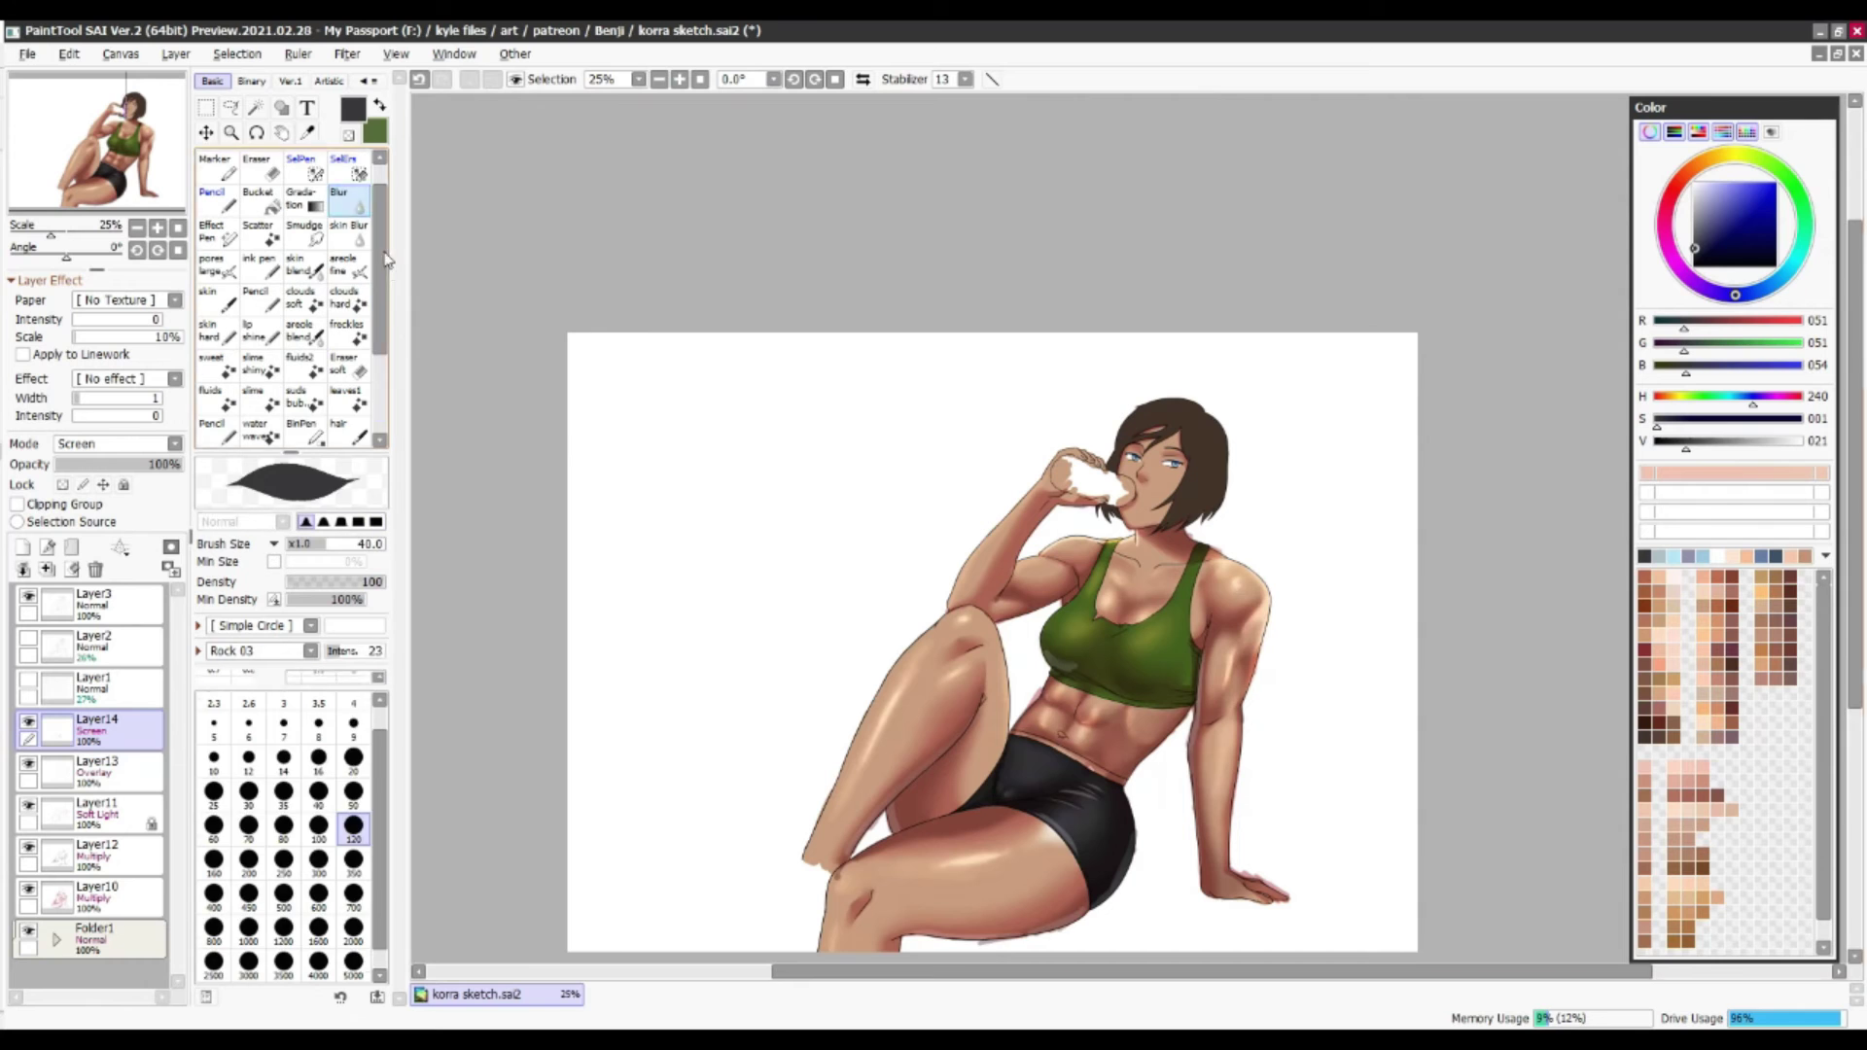
pyautogui.press('r')
pyautogui.press('n')
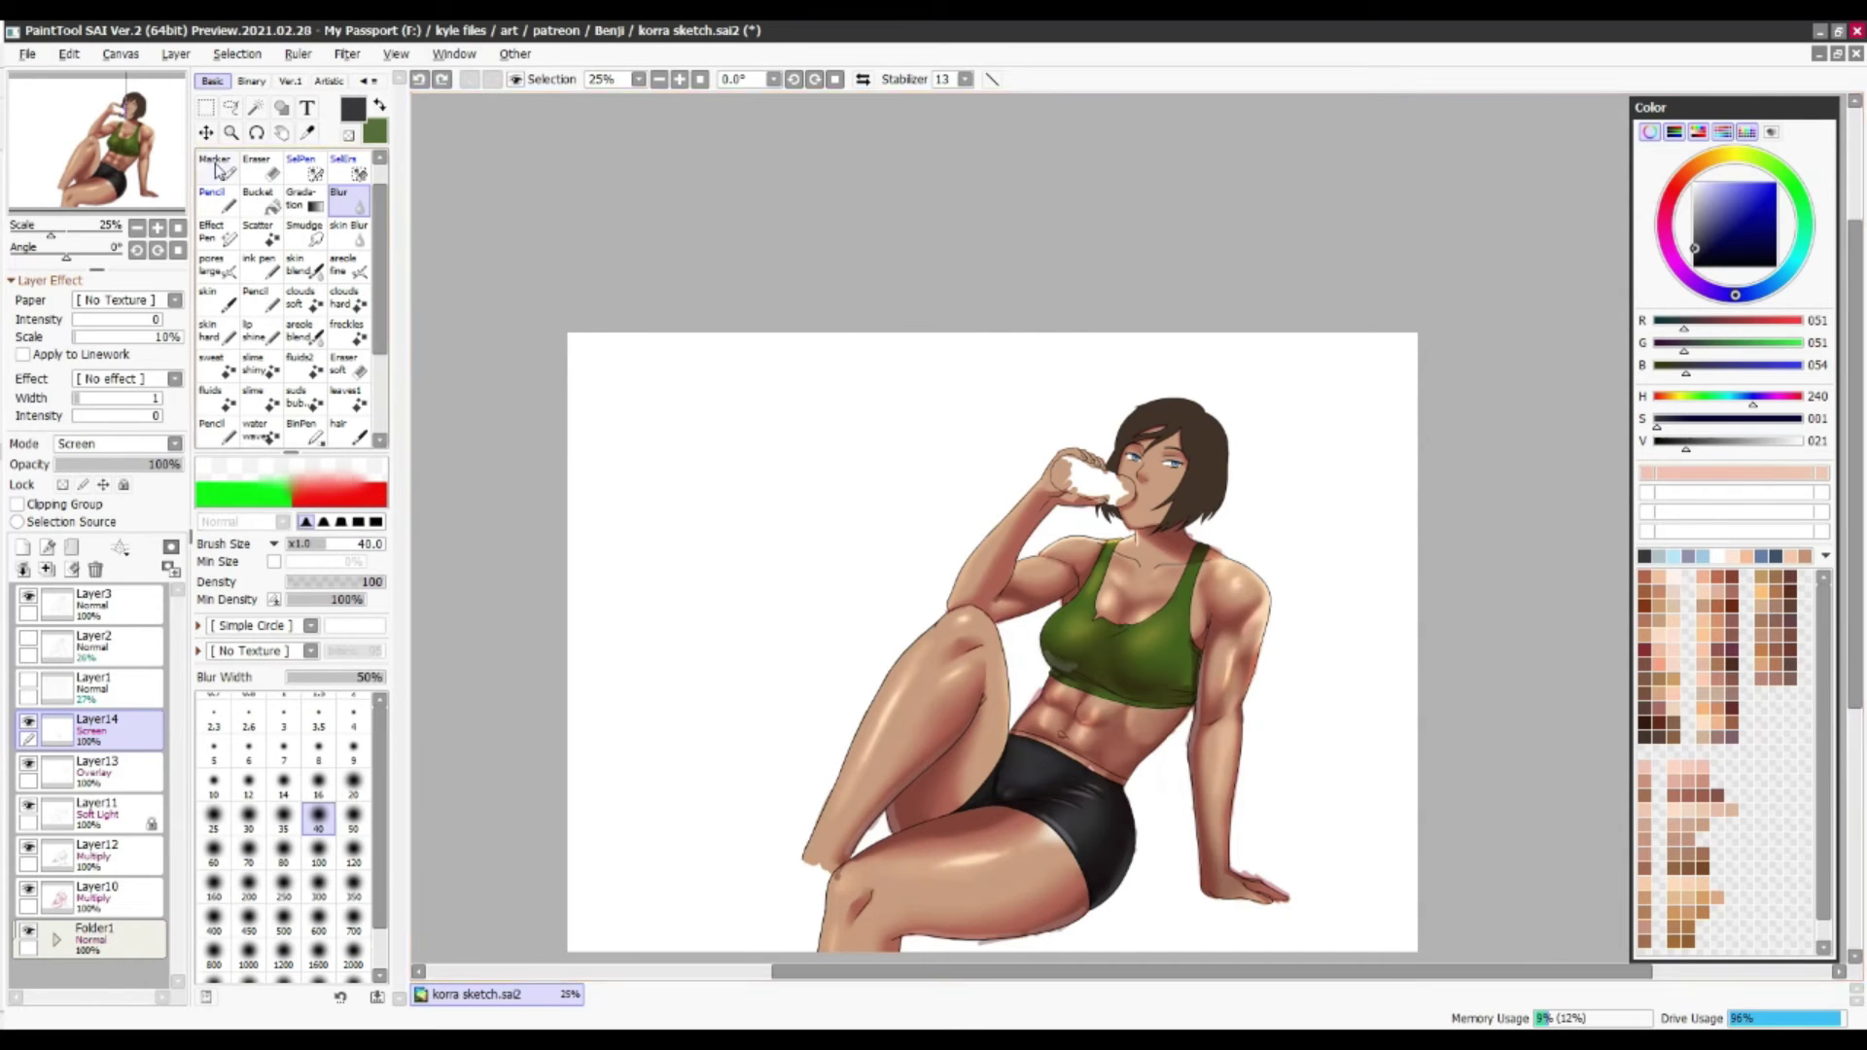
pyautogui.press('r')
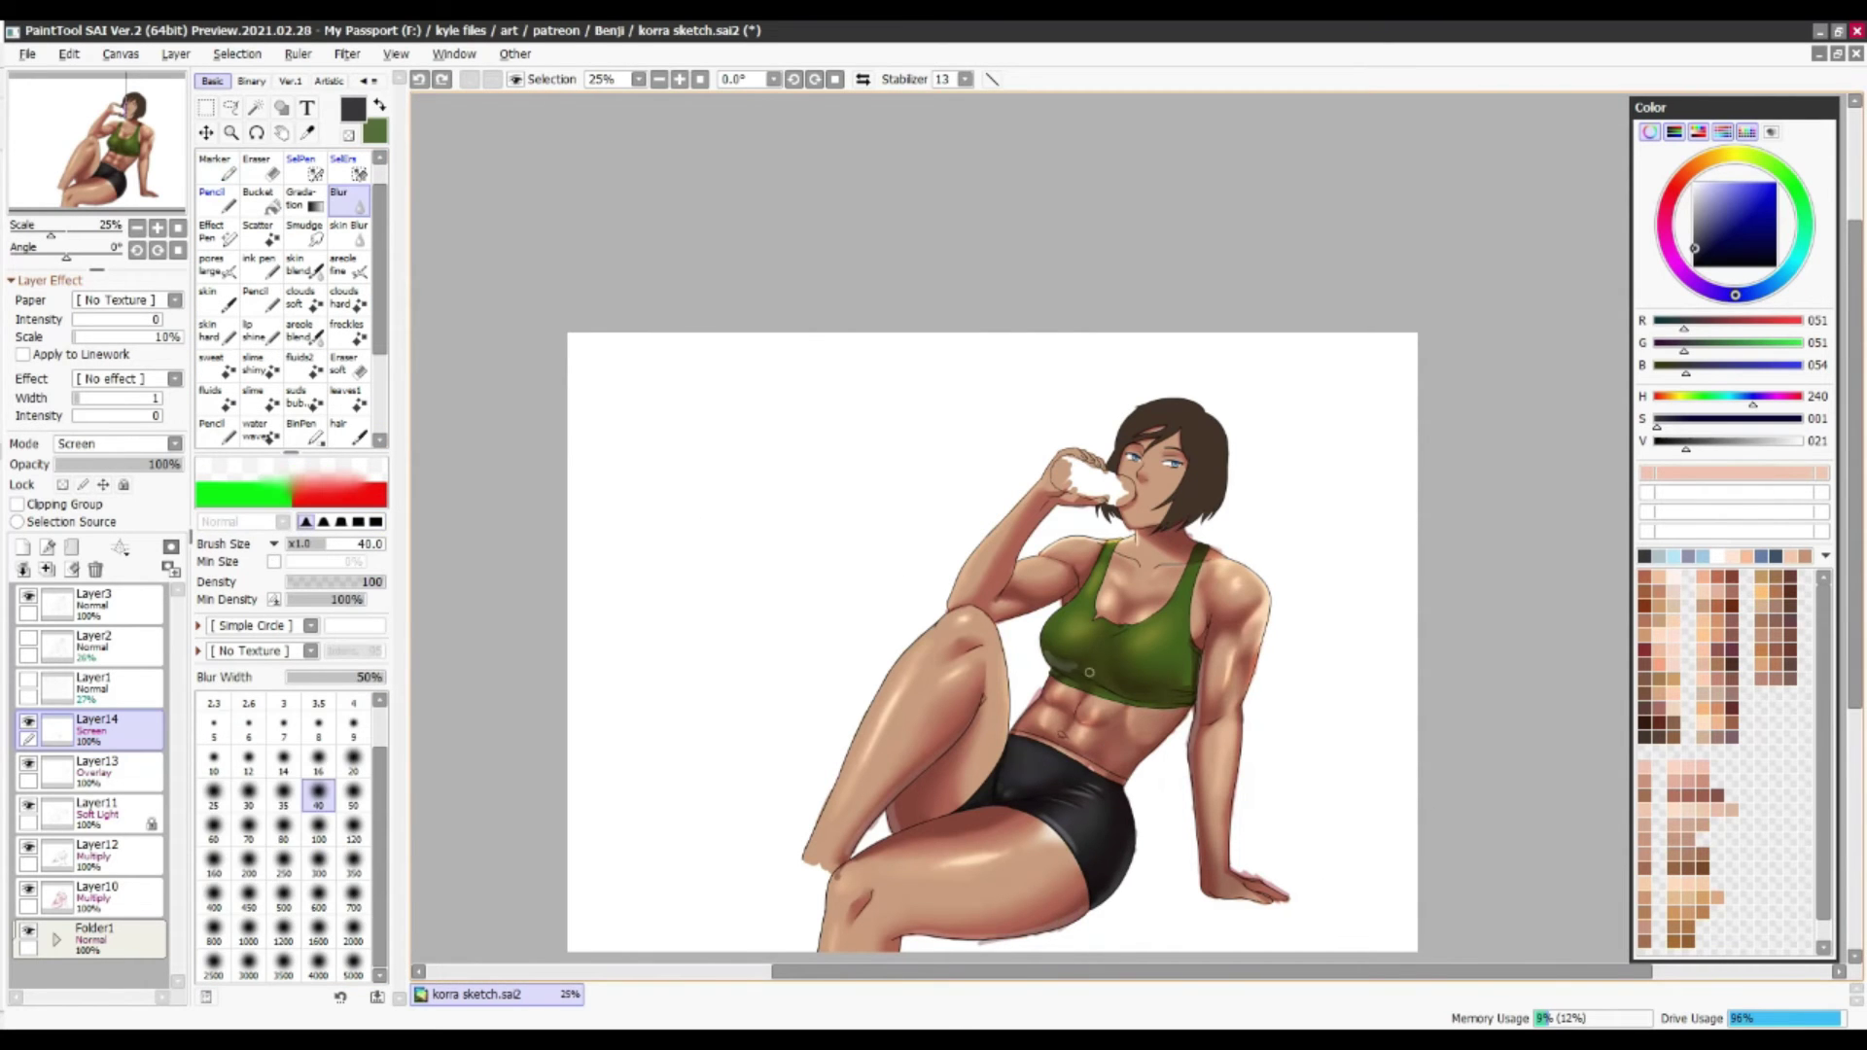
pyautogui.press('n')
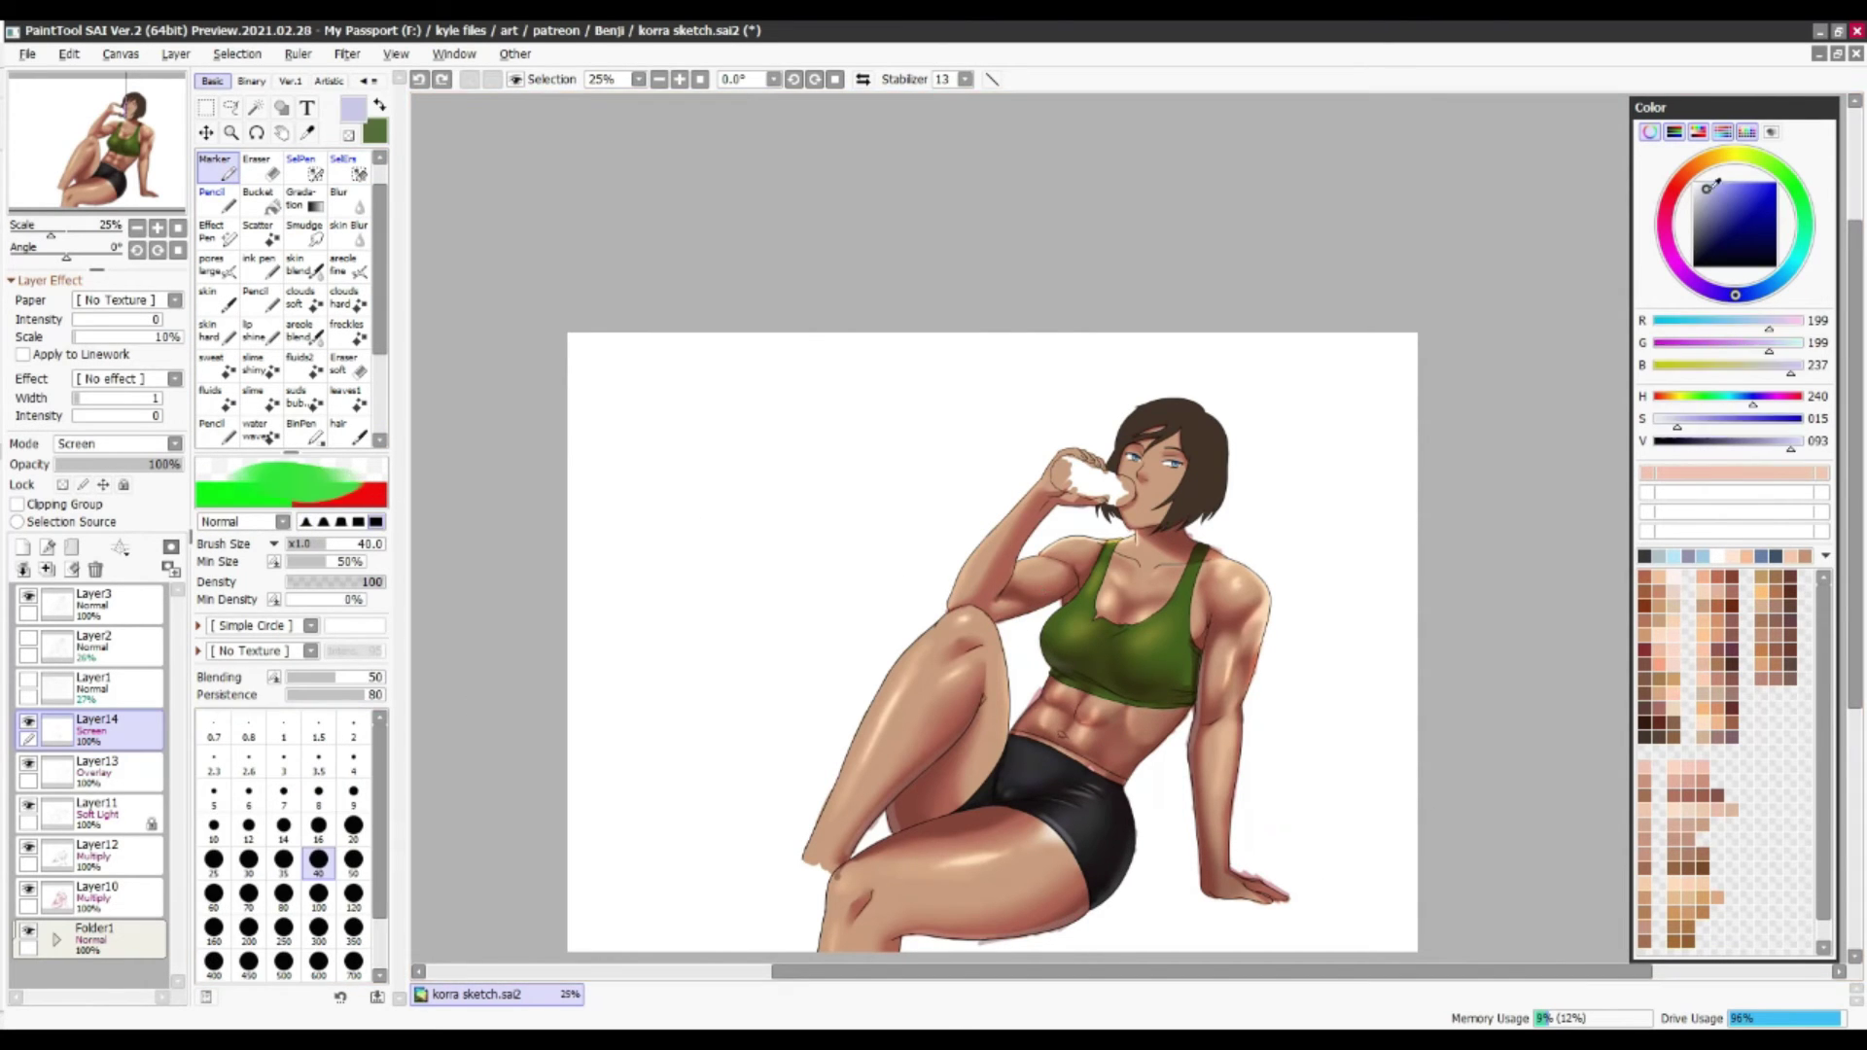
pyautogui.keyDown('alt'); pyautogui.click(1012, 562); pyautogui.keyUp('alt')
pyautogui.press('r')
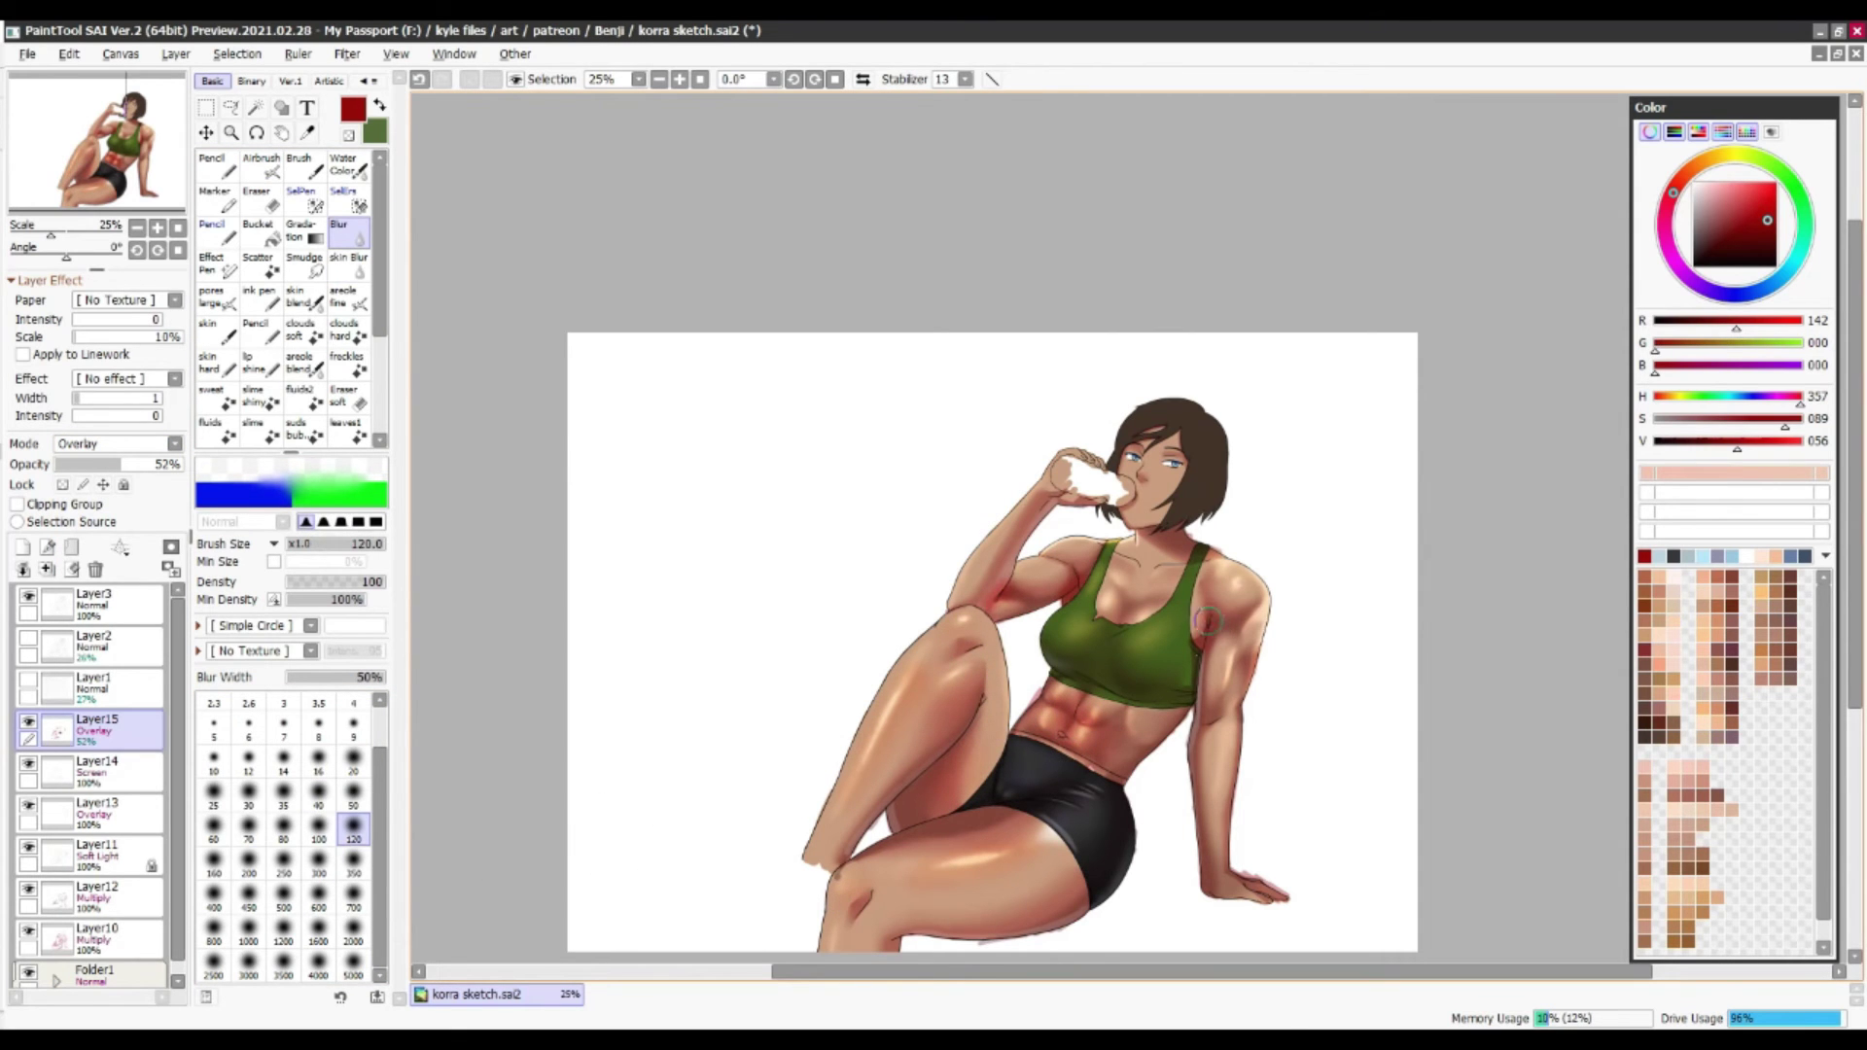
# Lower the red flush's Luminance in Hue/Saturation for a darker, subtler tint
pyautogui.hotkey('ctrl', 'u')
pyautogui.moveTo(443, 260)
pyautogui.mouseDown()
pyautogui.moveTo(267, 259)
pyautogui.moveTo(443, 259)
pyautogui.mouseUp()
pyautogui.click(502, 323)
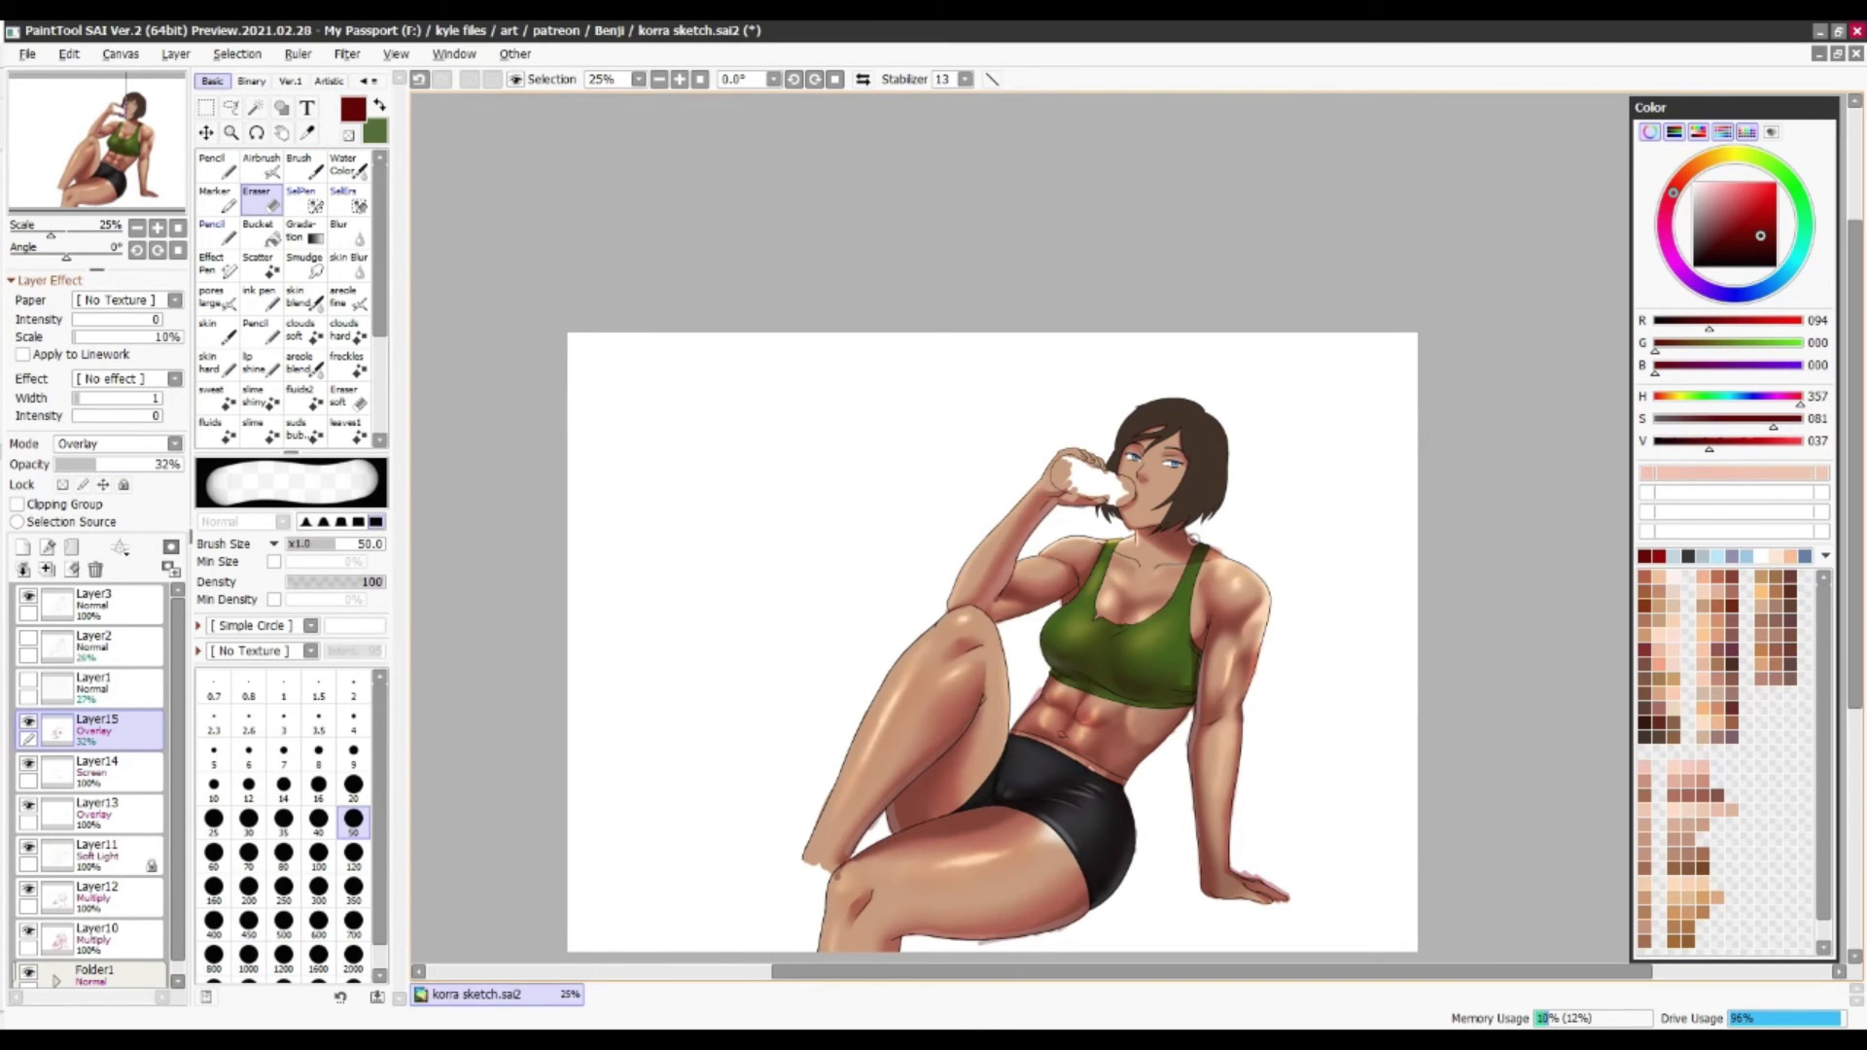
# Undo and redo recent edits across the Overlay, Multiply and shading layers, resizing the brush 50–70
pyautogui.hotkey('ctrl', 'z')
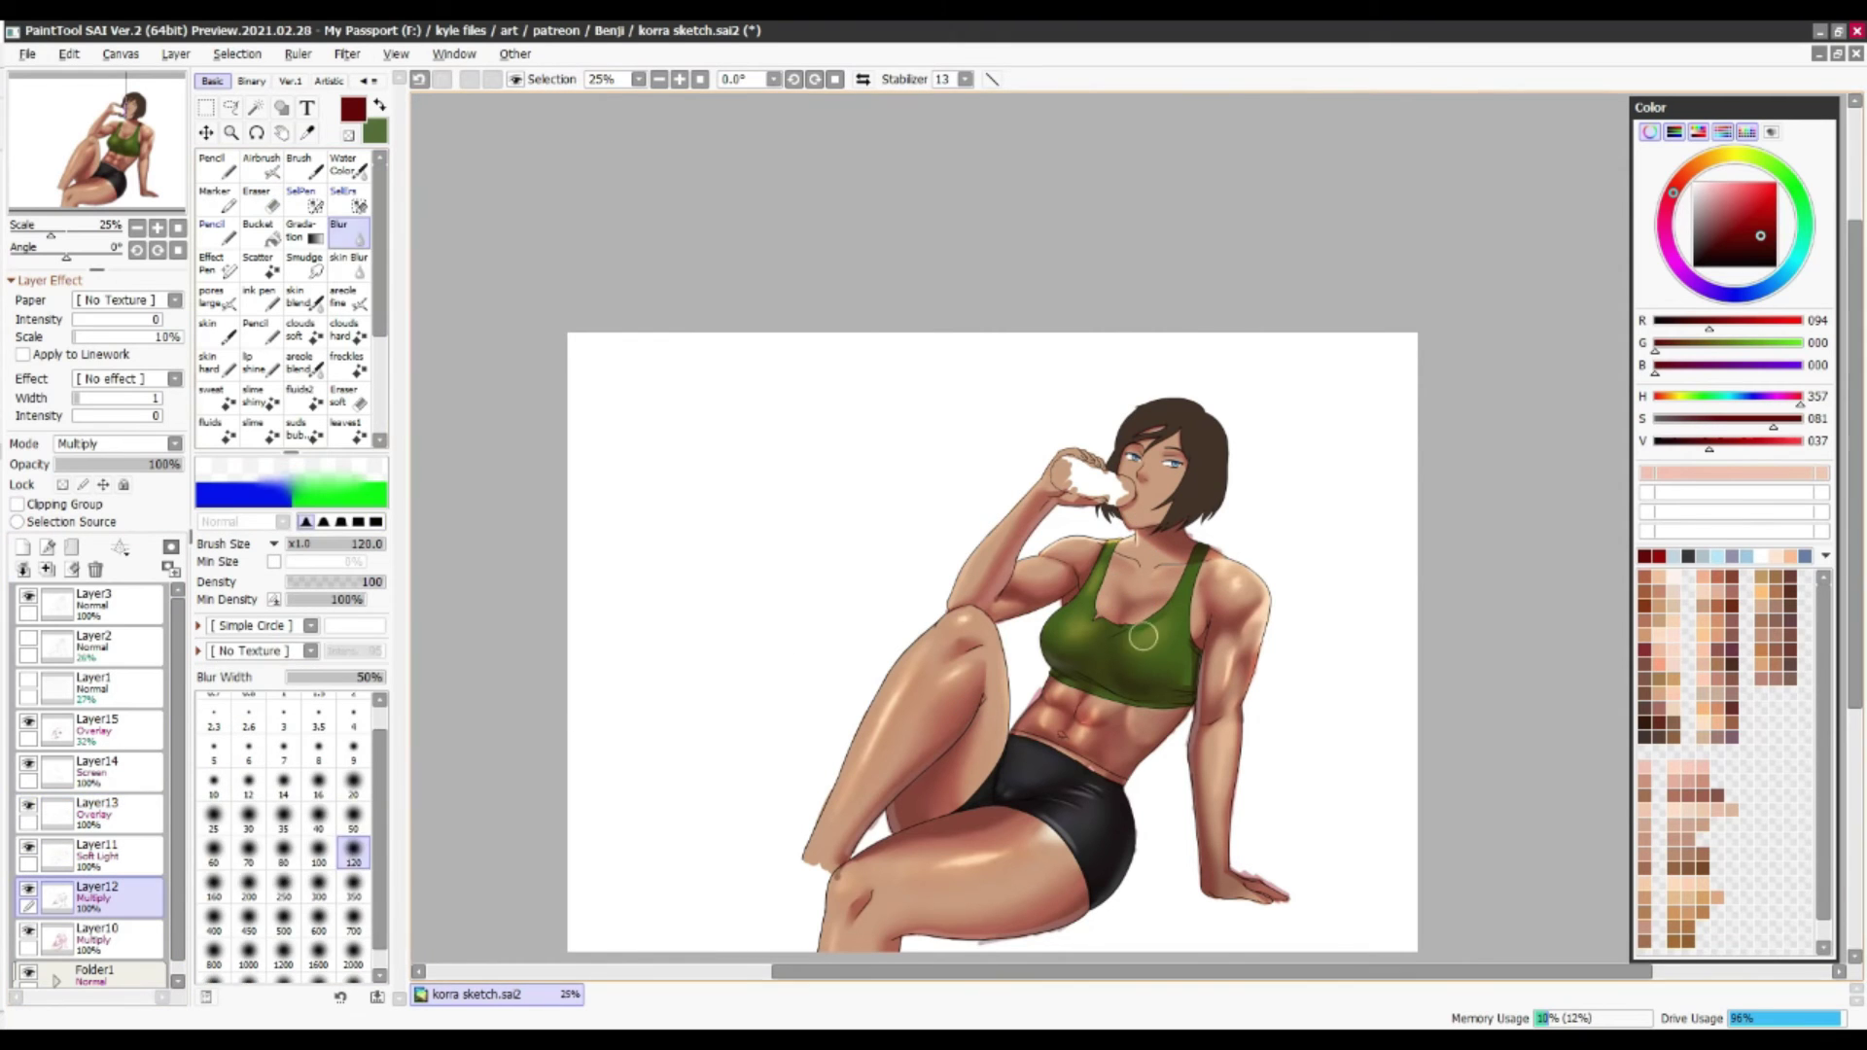
pyautogui.press('[')
pyautogui.press('[')
pyautogui.press('[')
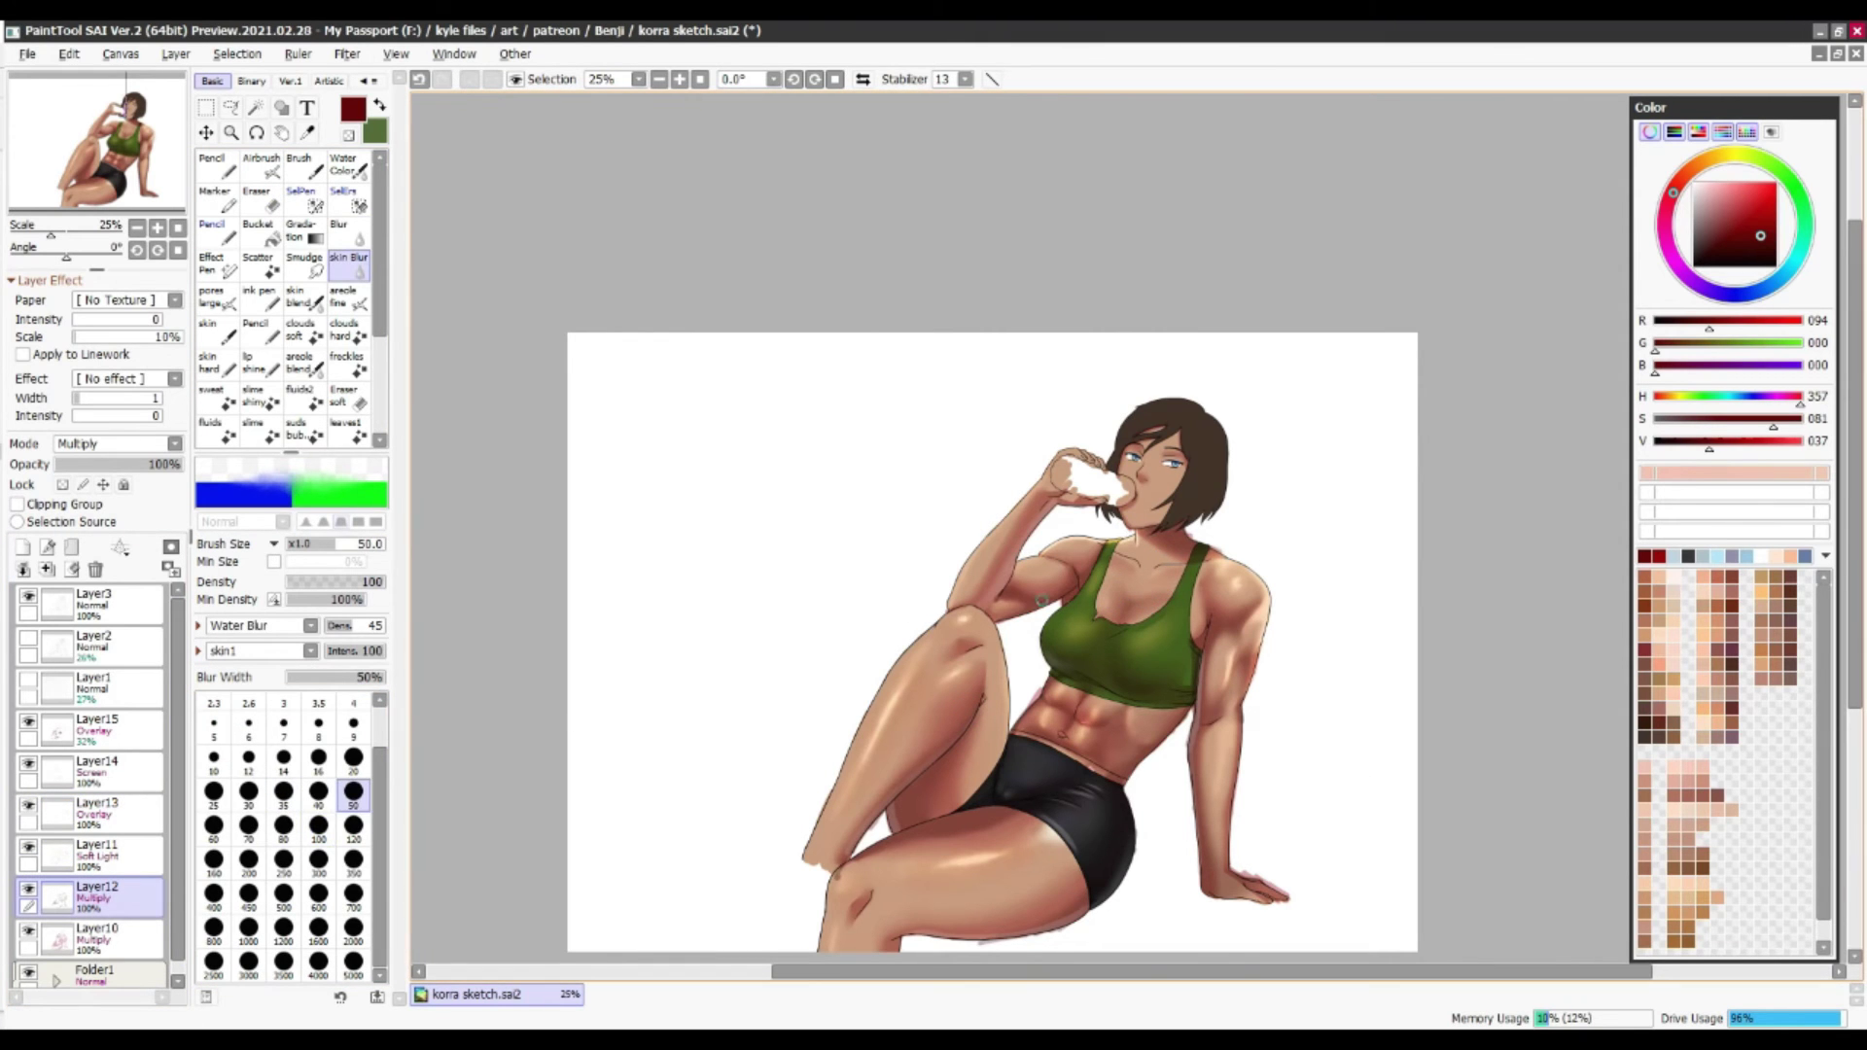
pyautogui.hotkey('ctrl', 'z')
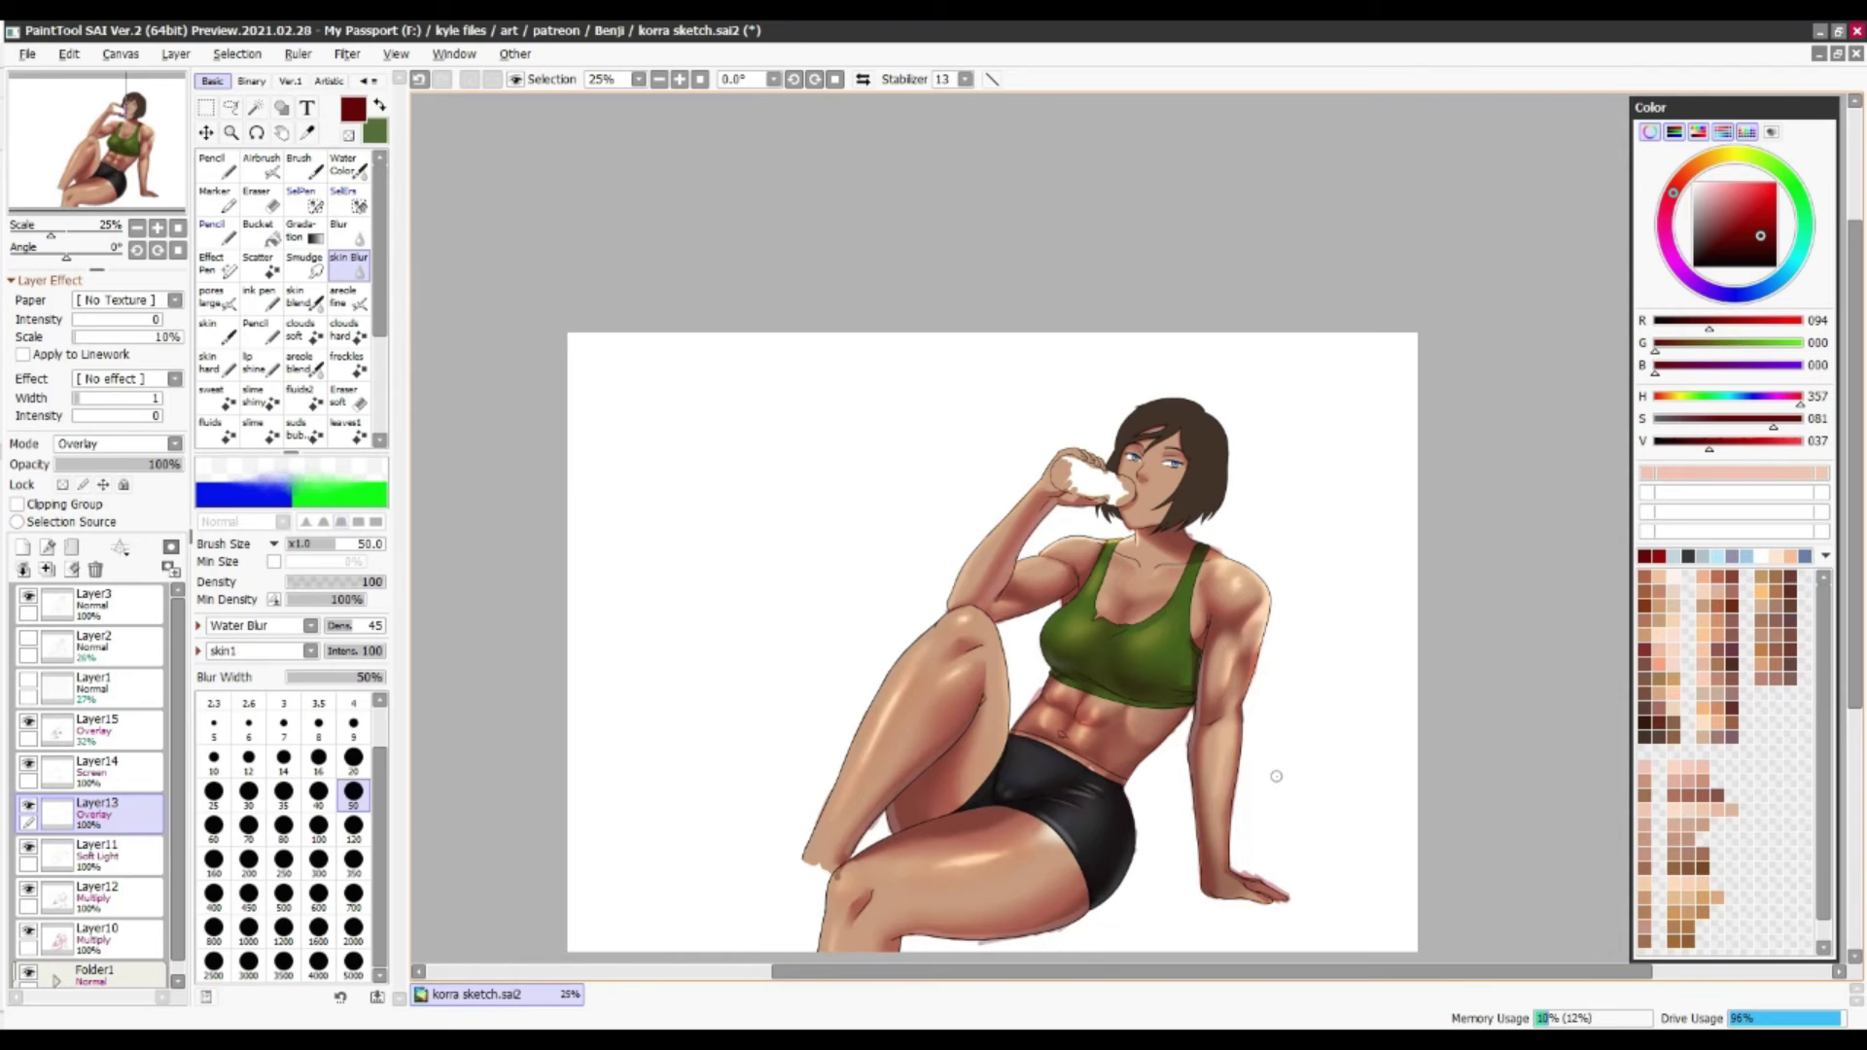
pyautogui.hotkey('ctrl', 'y')
pyautogui.press(']')
pyautogui.press(']')
pyautogui.hotkey('ctrl', 'z')
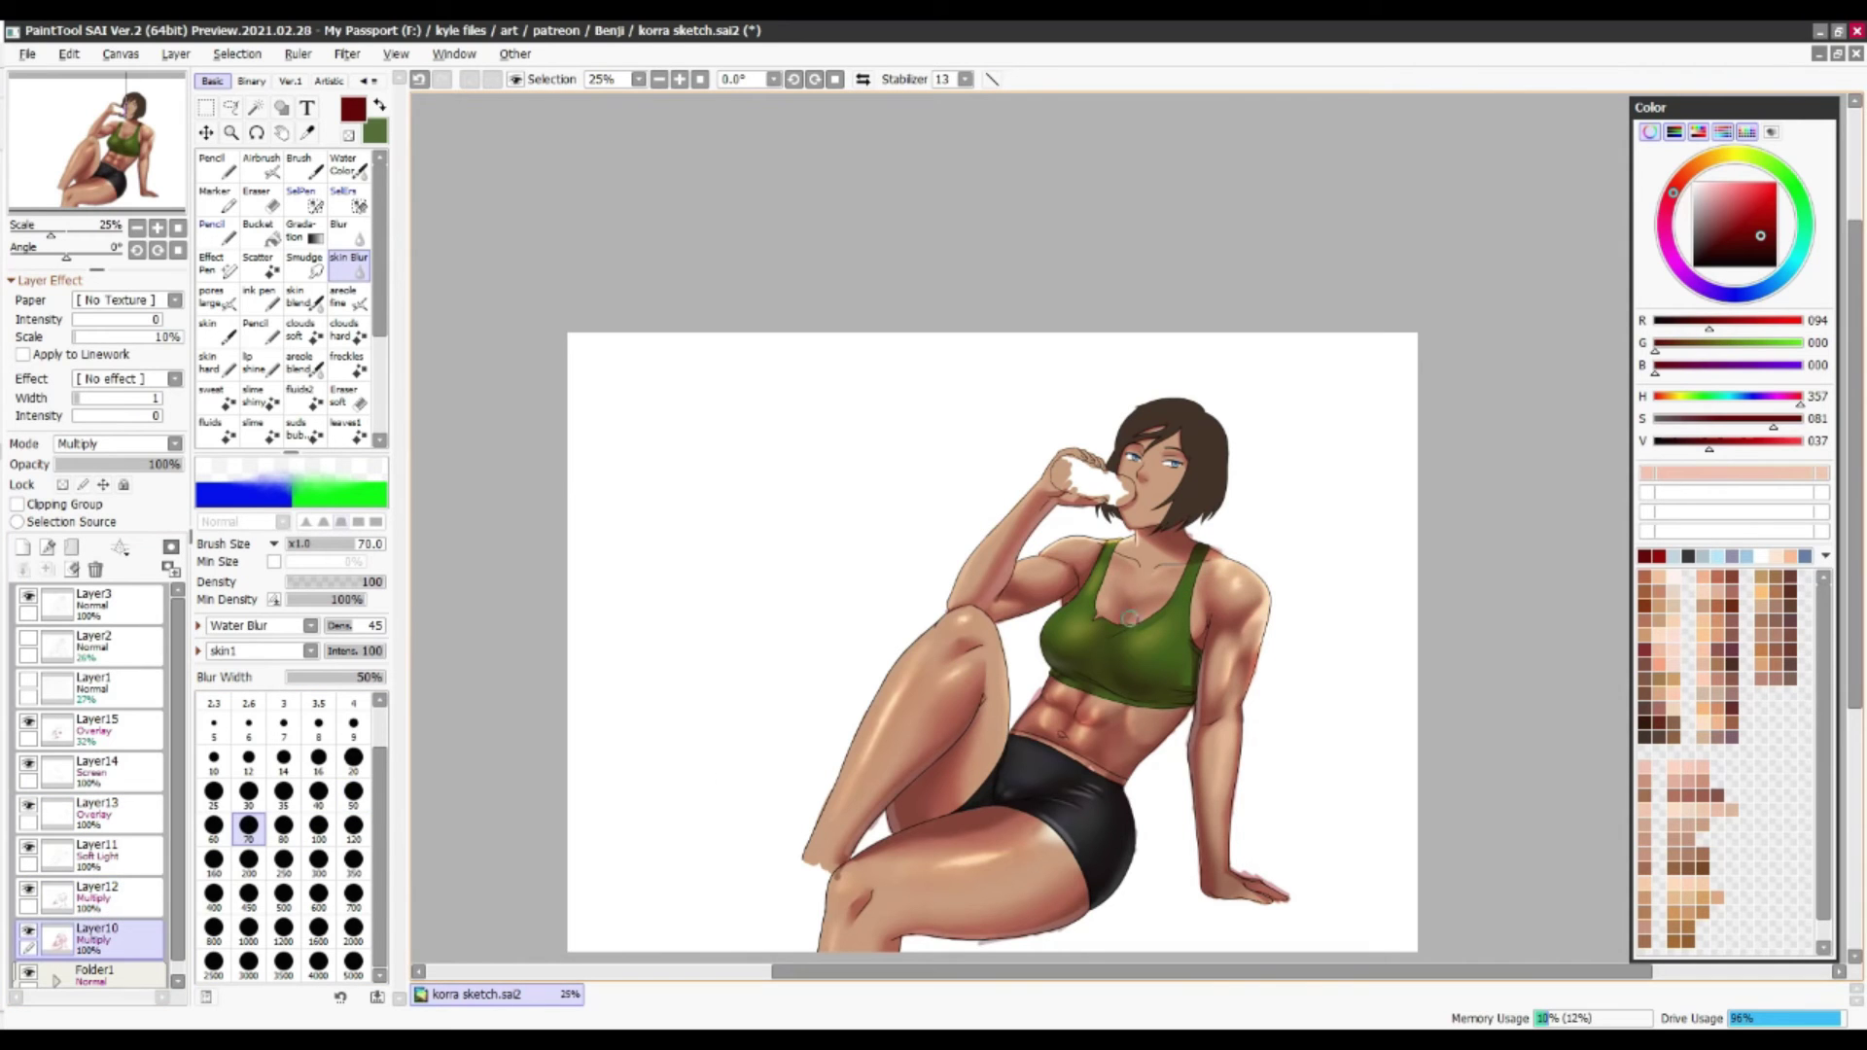
pyautogui.hotkey('ctrl', 'y')
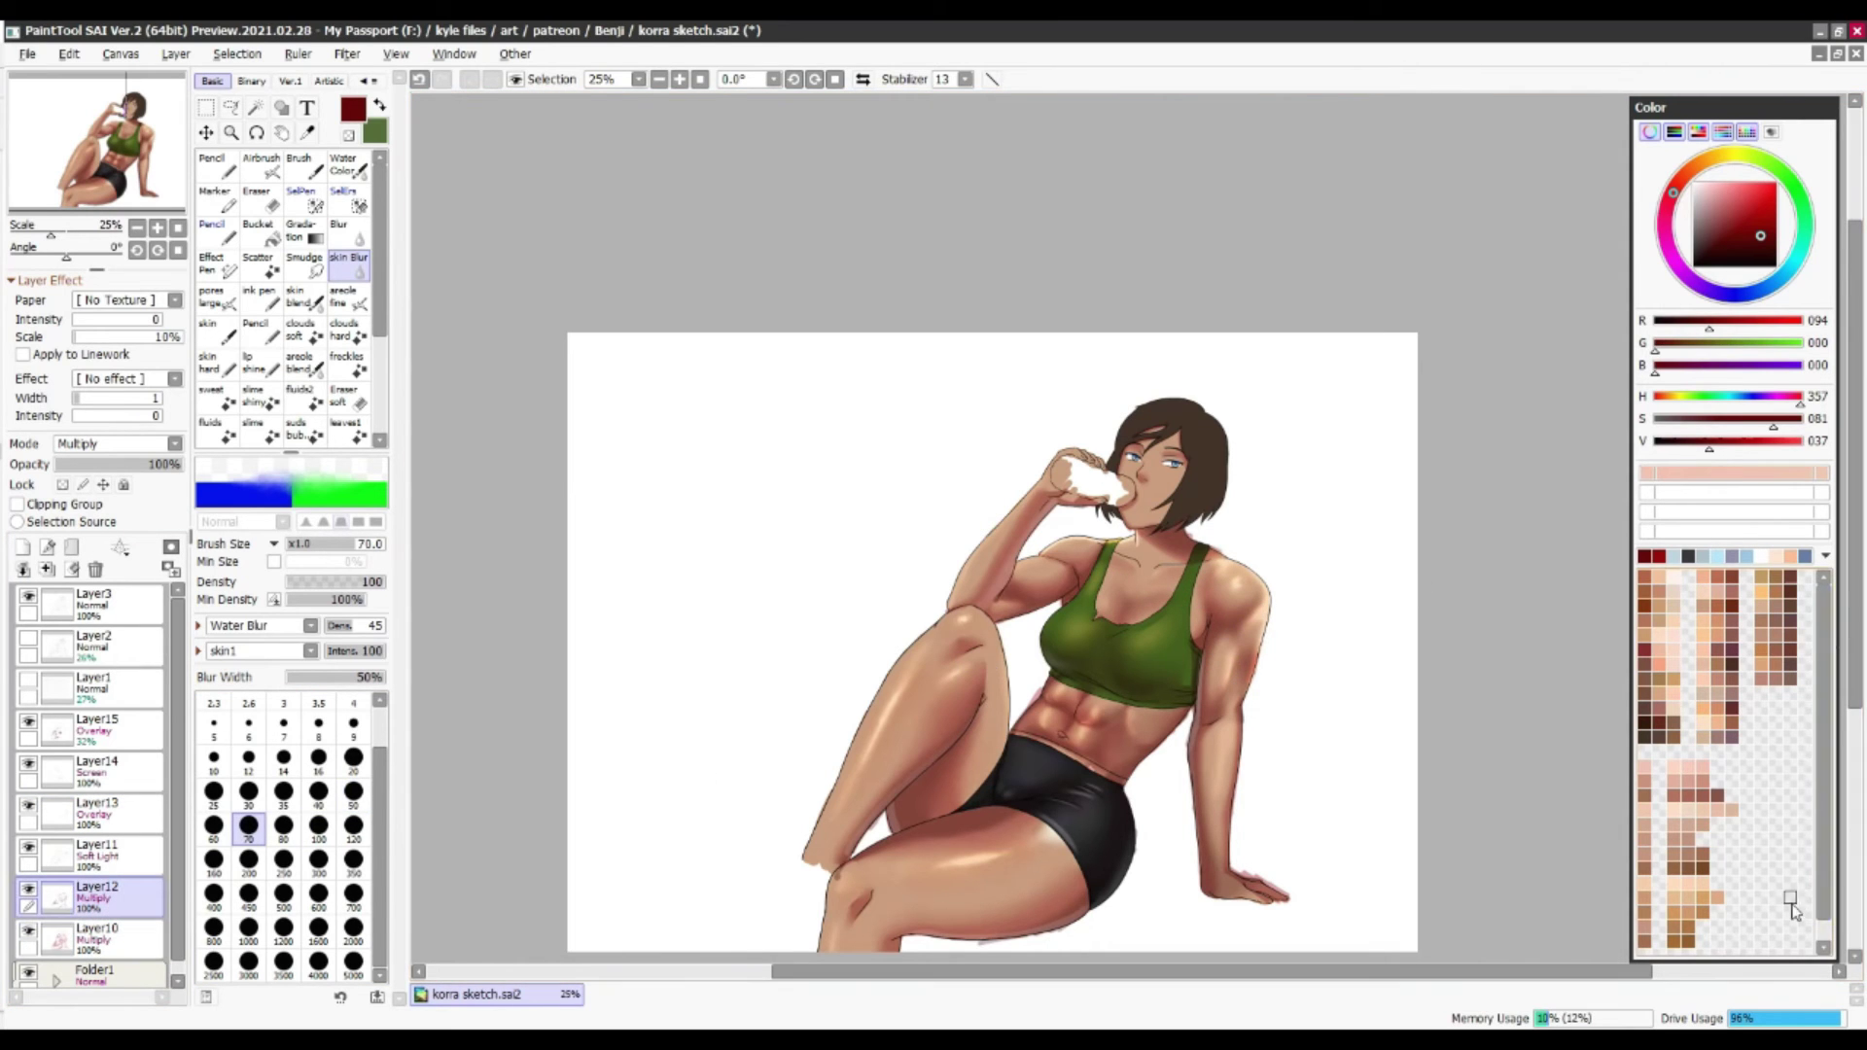
pyautogui.hotkey('ctrl', 'z')
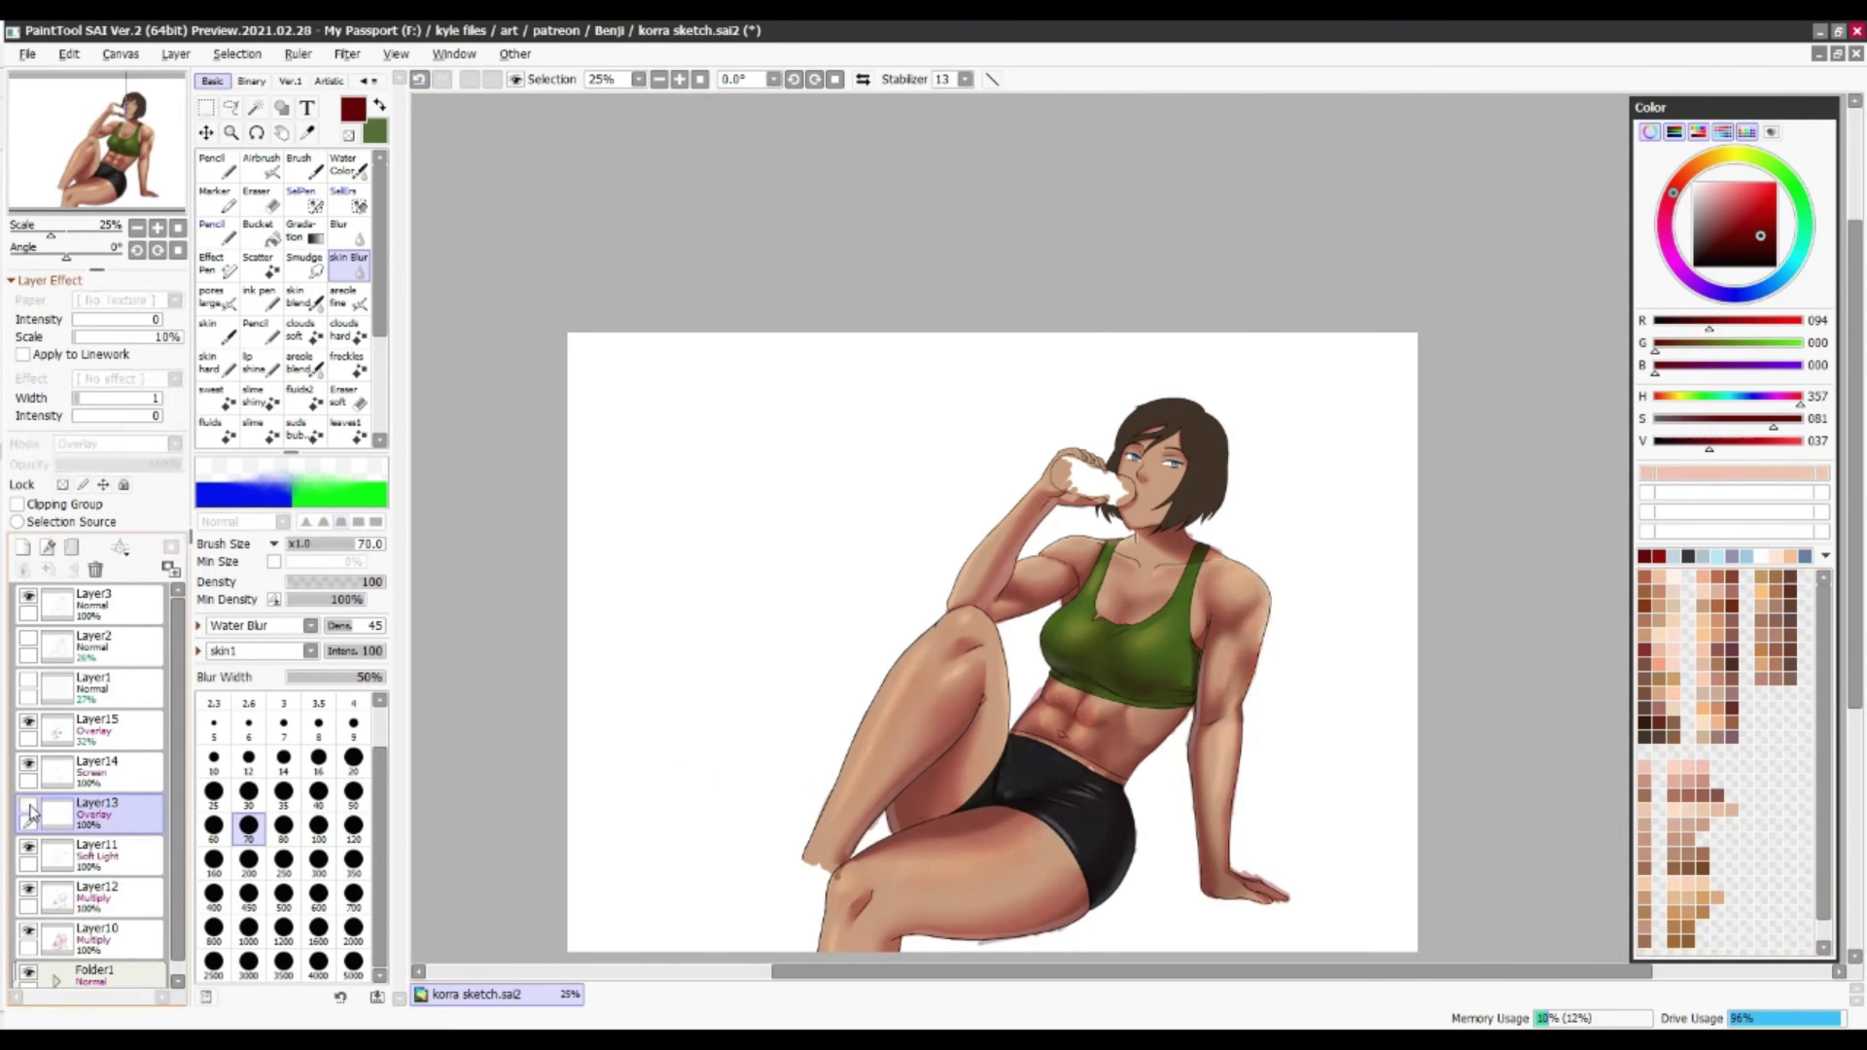
# On the Layer13 Overlay, paint and blend a faint peach stroke on the abdomen
pyautogui.click(231, 336)
pyautogui.scroll(-2, 230, 216)
pyautogui.click(216, 237)
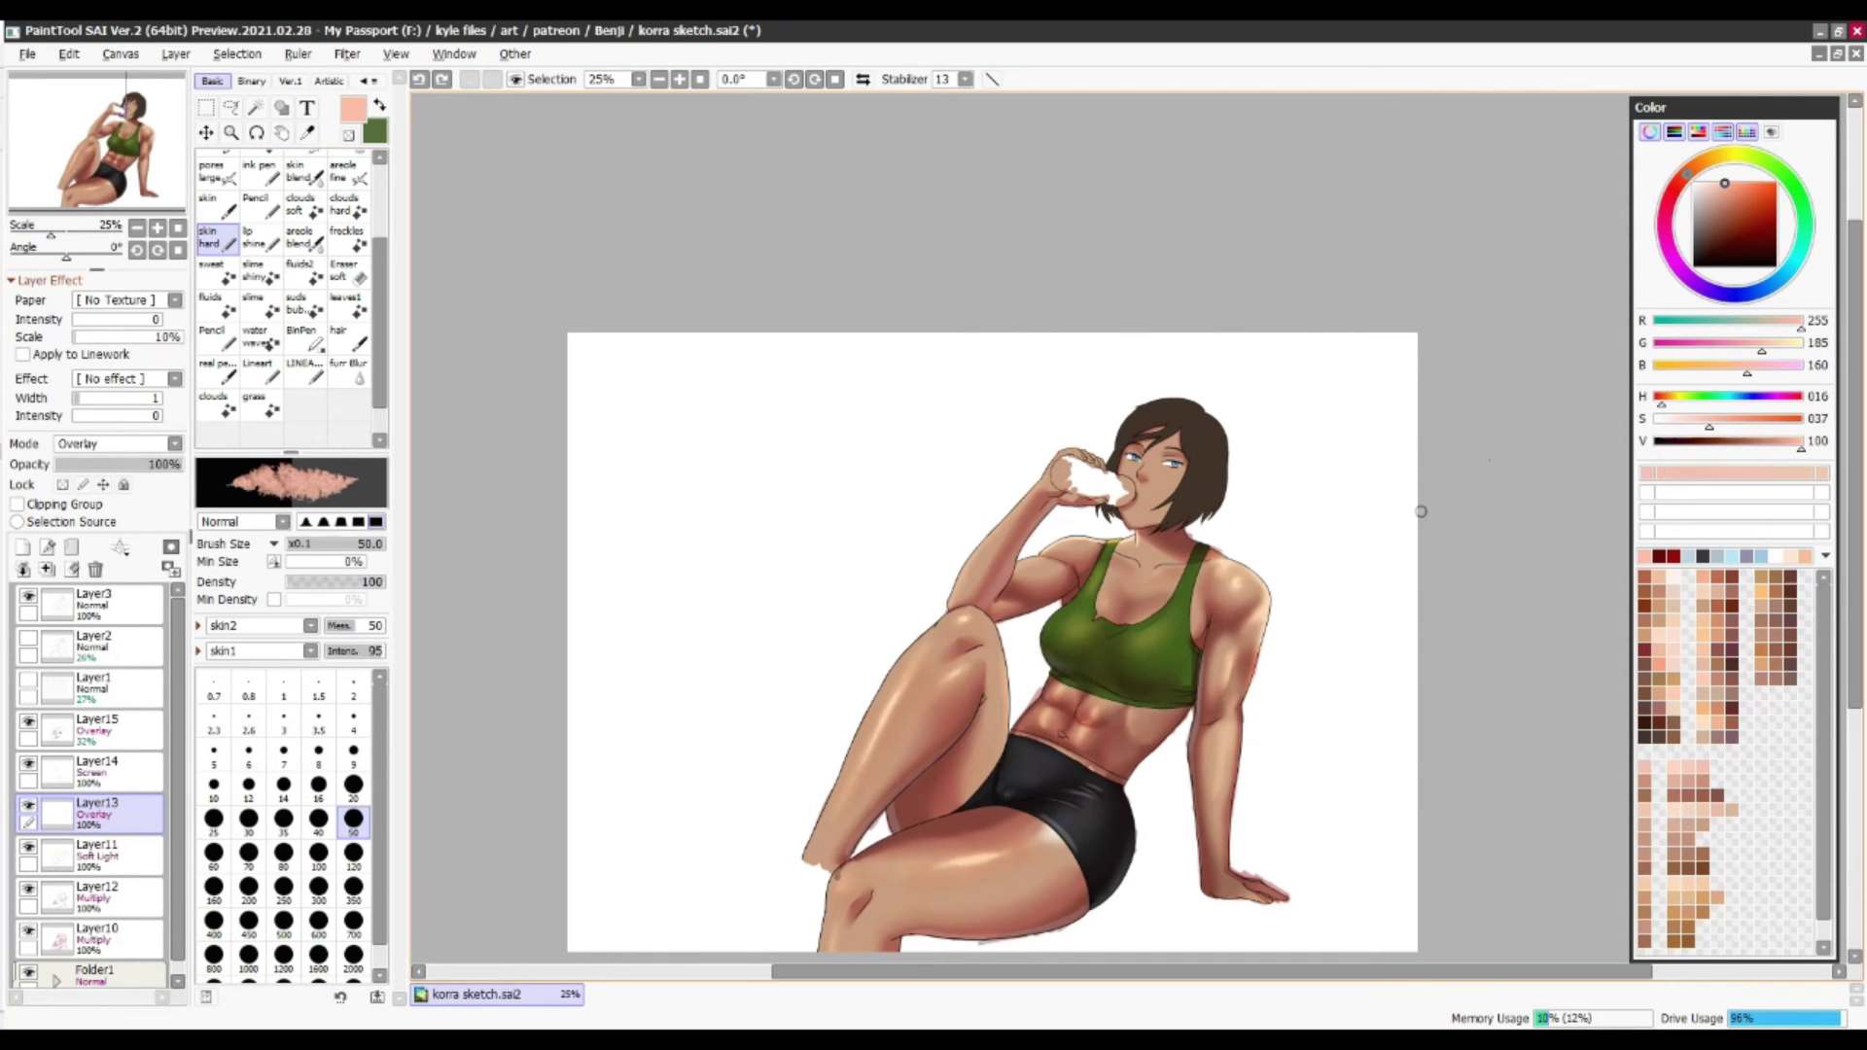
pyautogui.moveTo(1113, 718); pyautogui.dragTo(1110, 705)
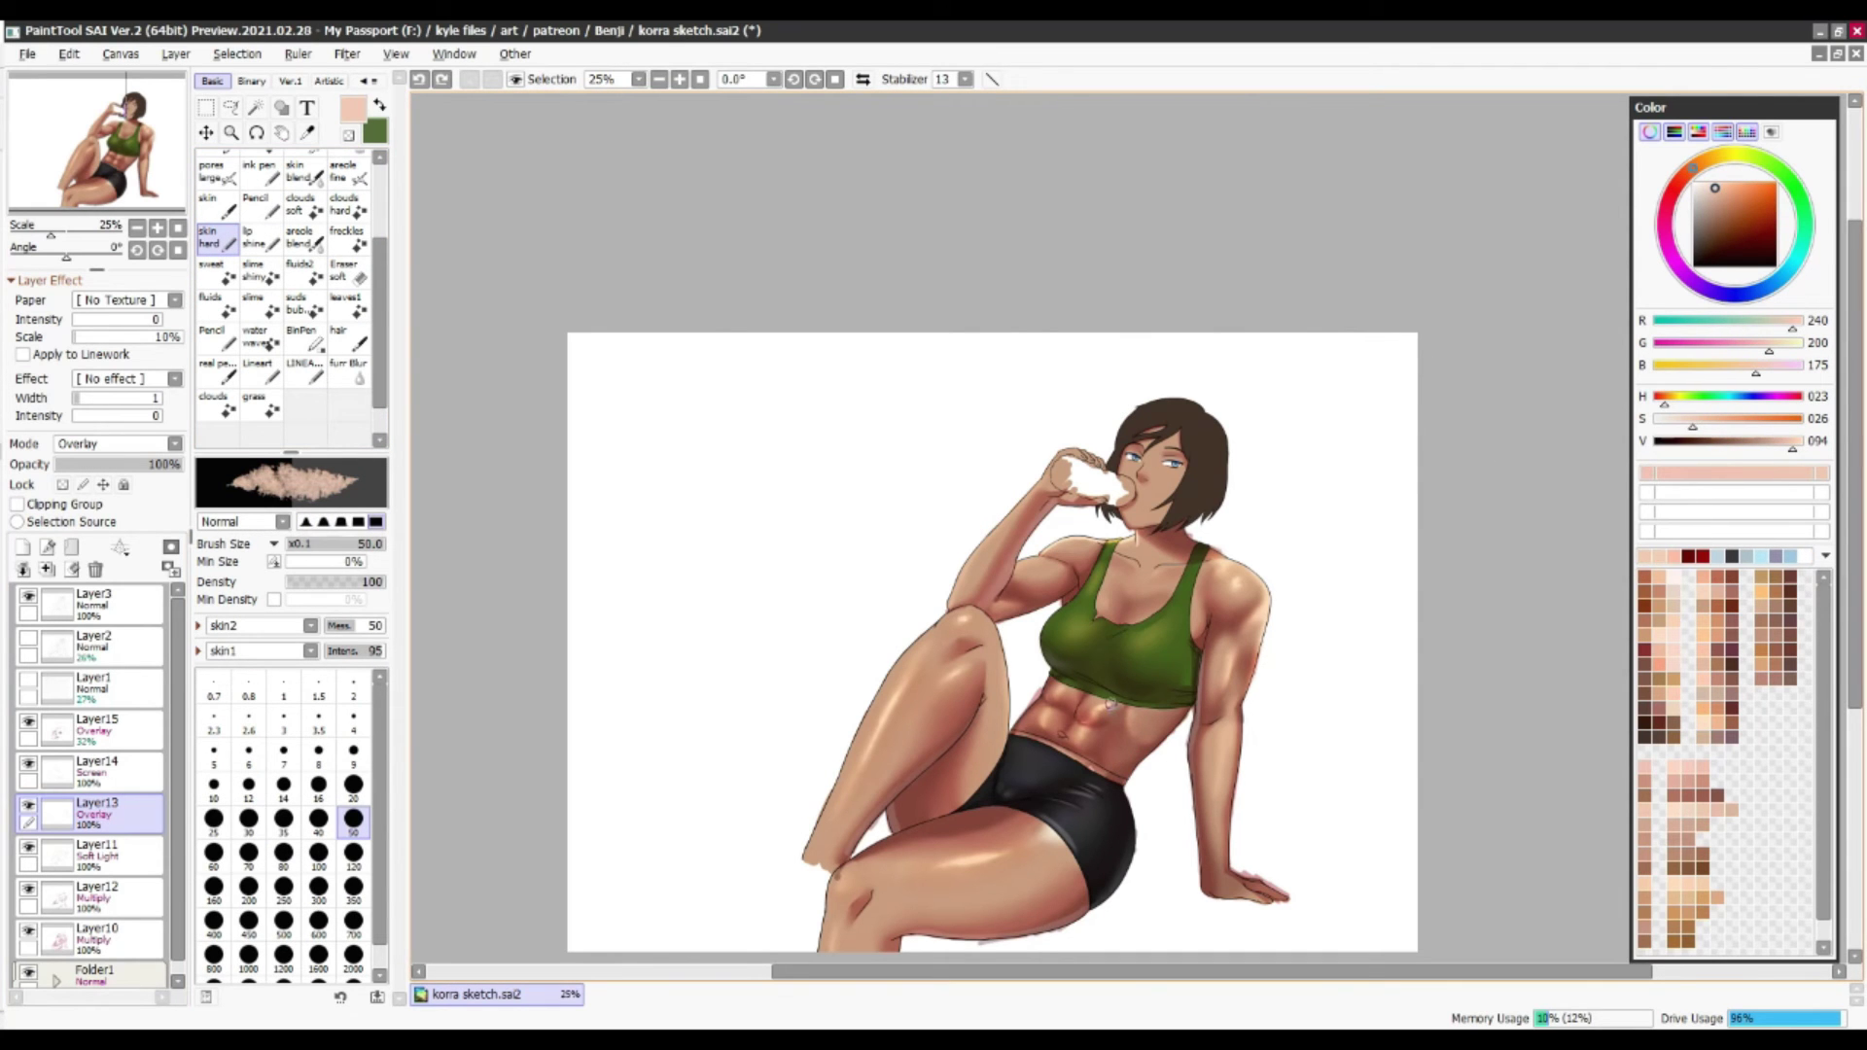
pyautogui.press('b')
pyautogui.press(']')
pyautogui.press(']')
pyautogui.press(']')
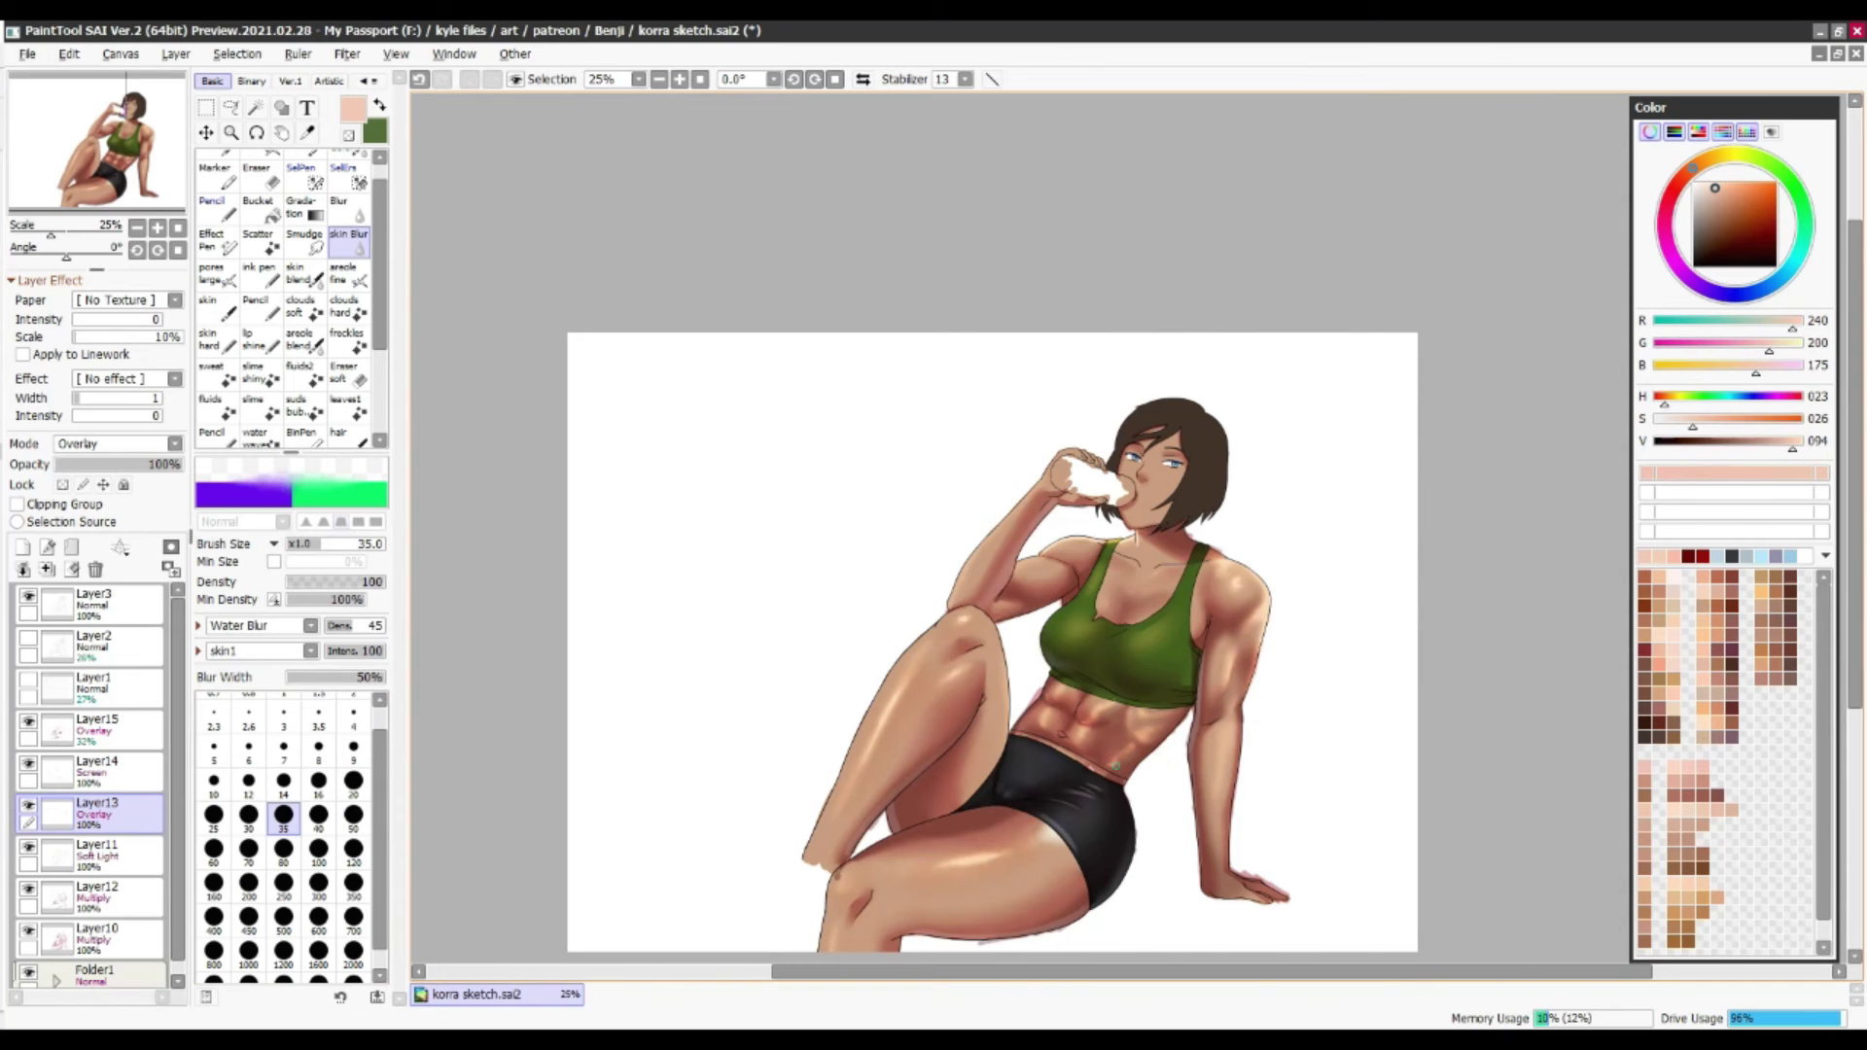
pyautogui.press('e')
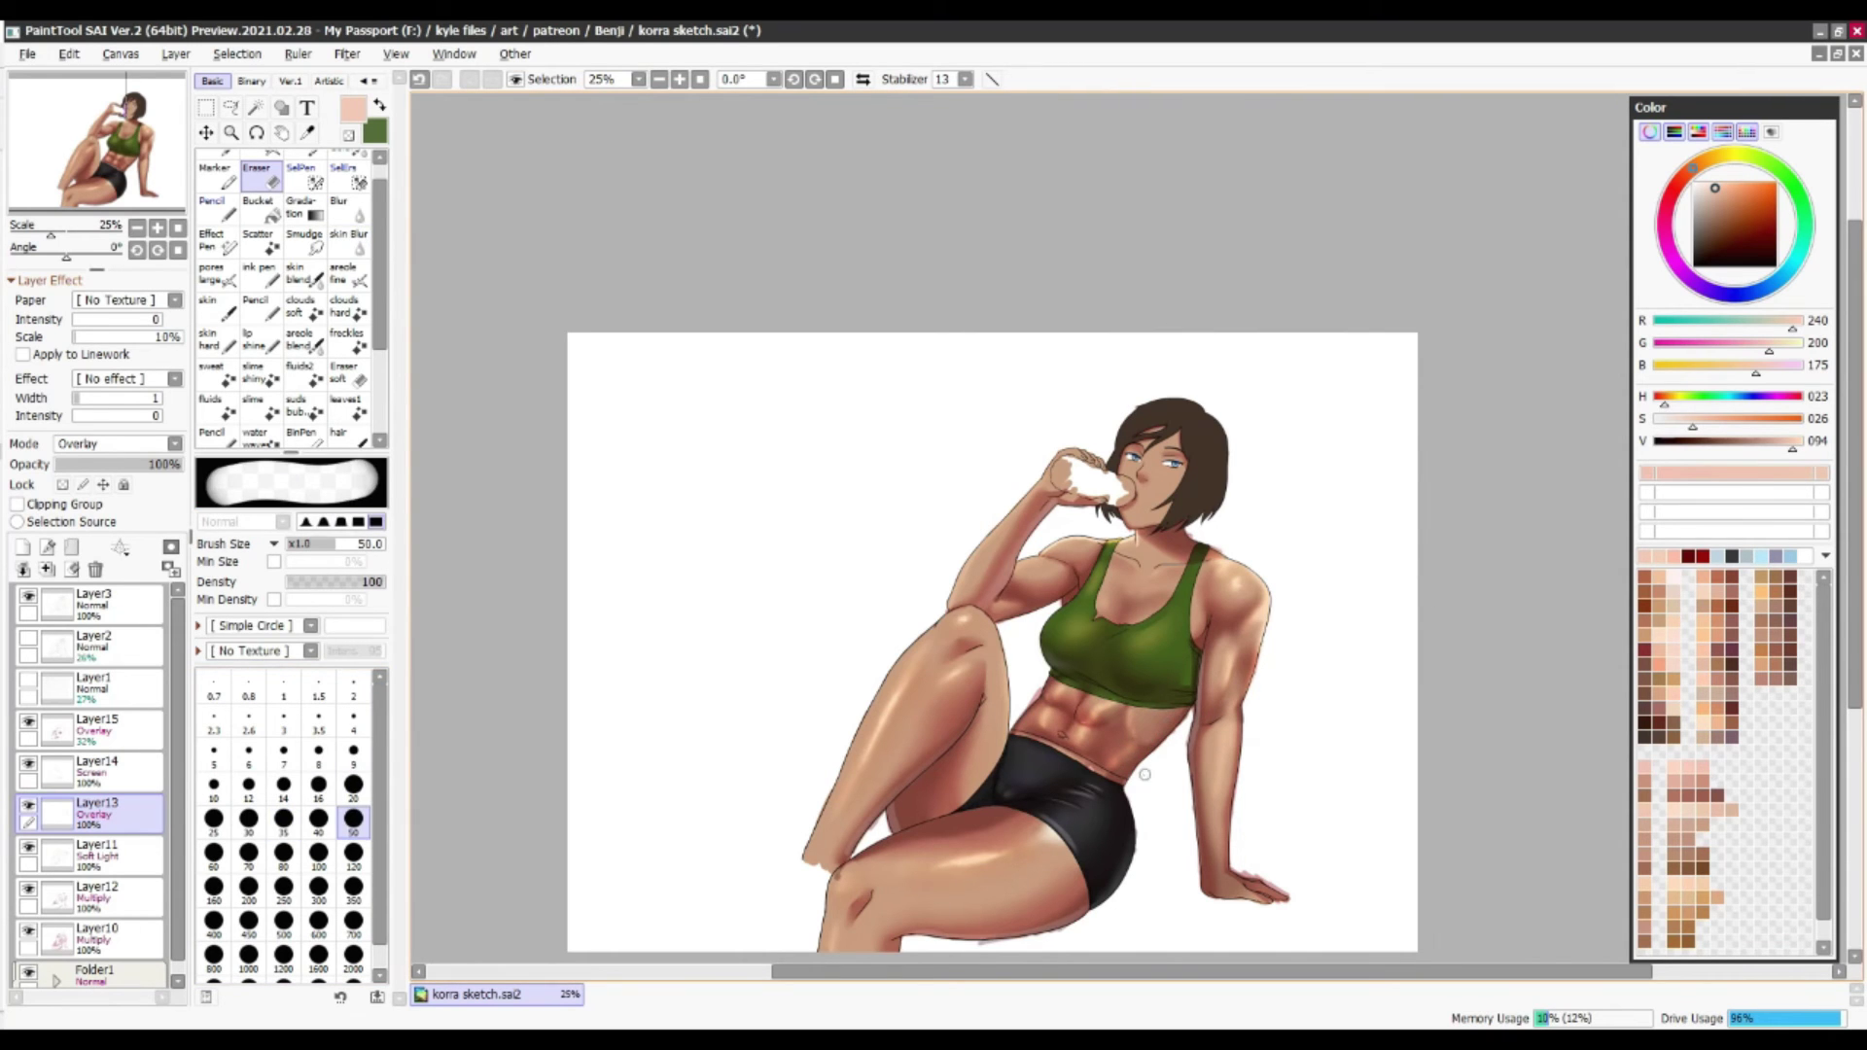
pyautogui.press('e')
pyautogui.press('e')
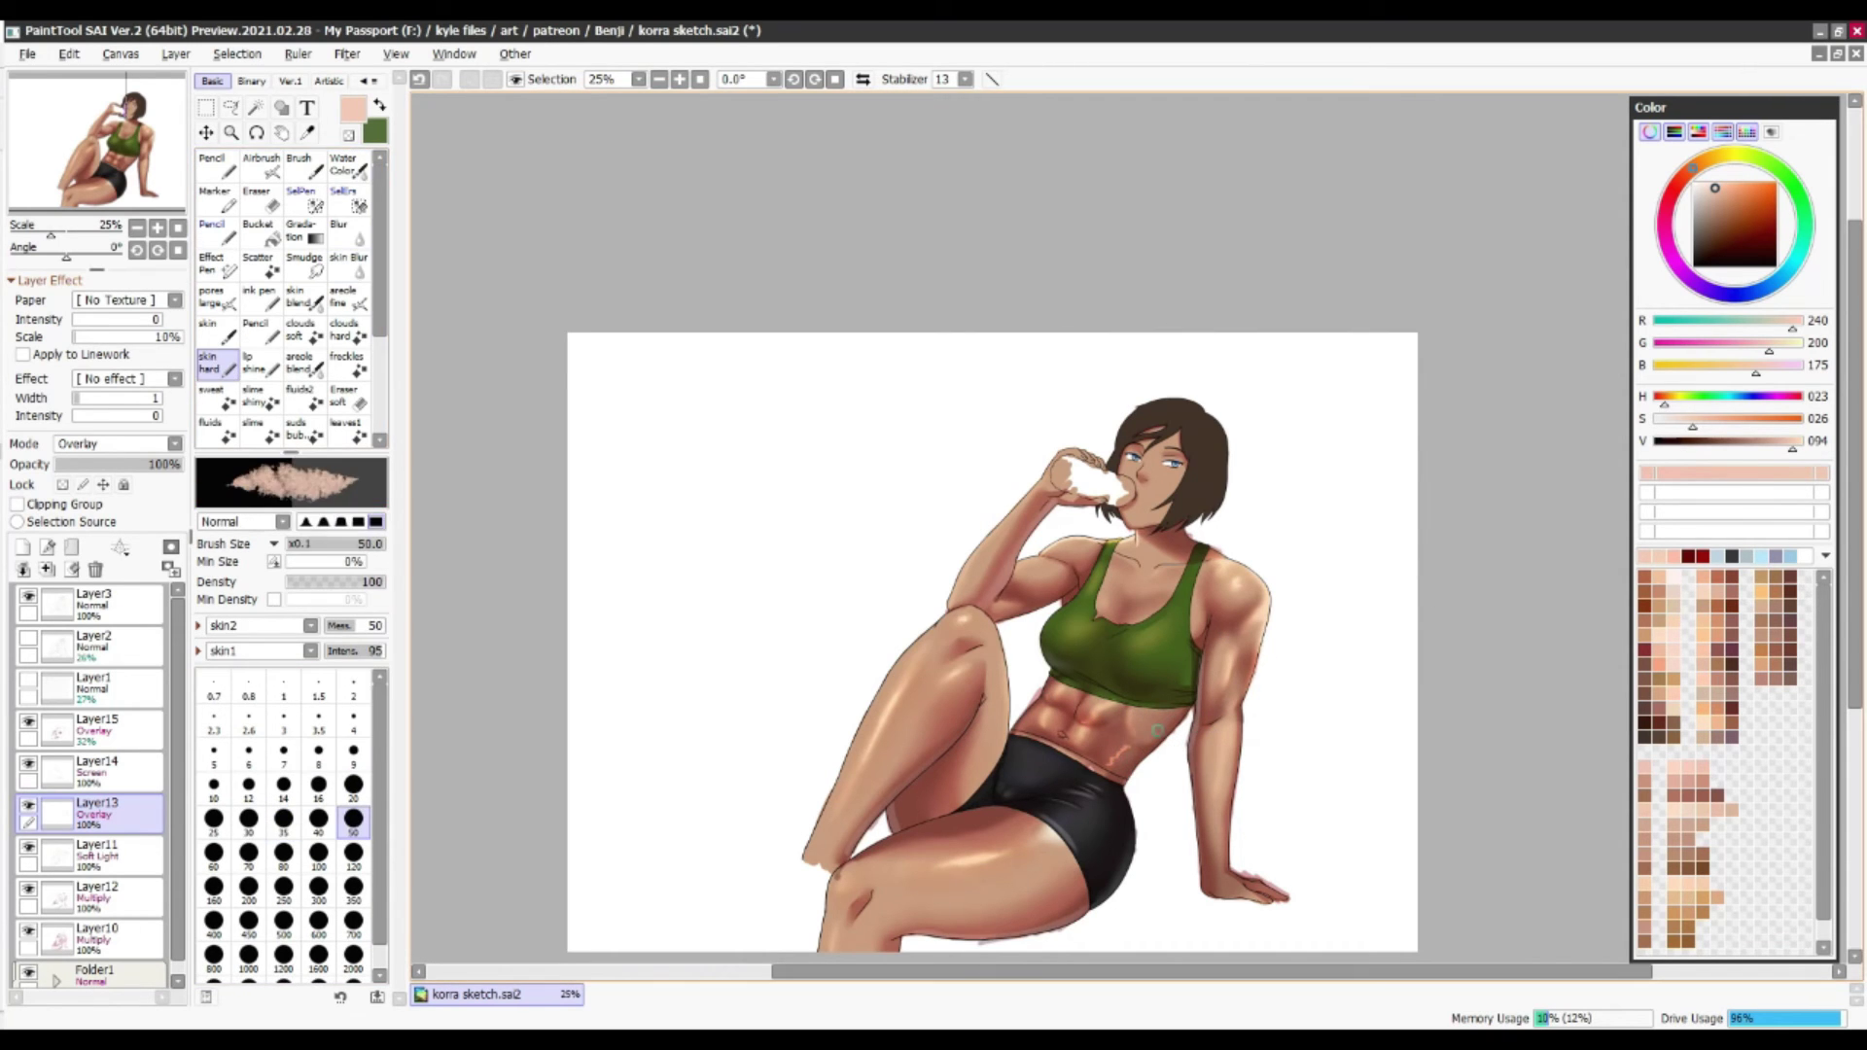
pyautogui.press('e')
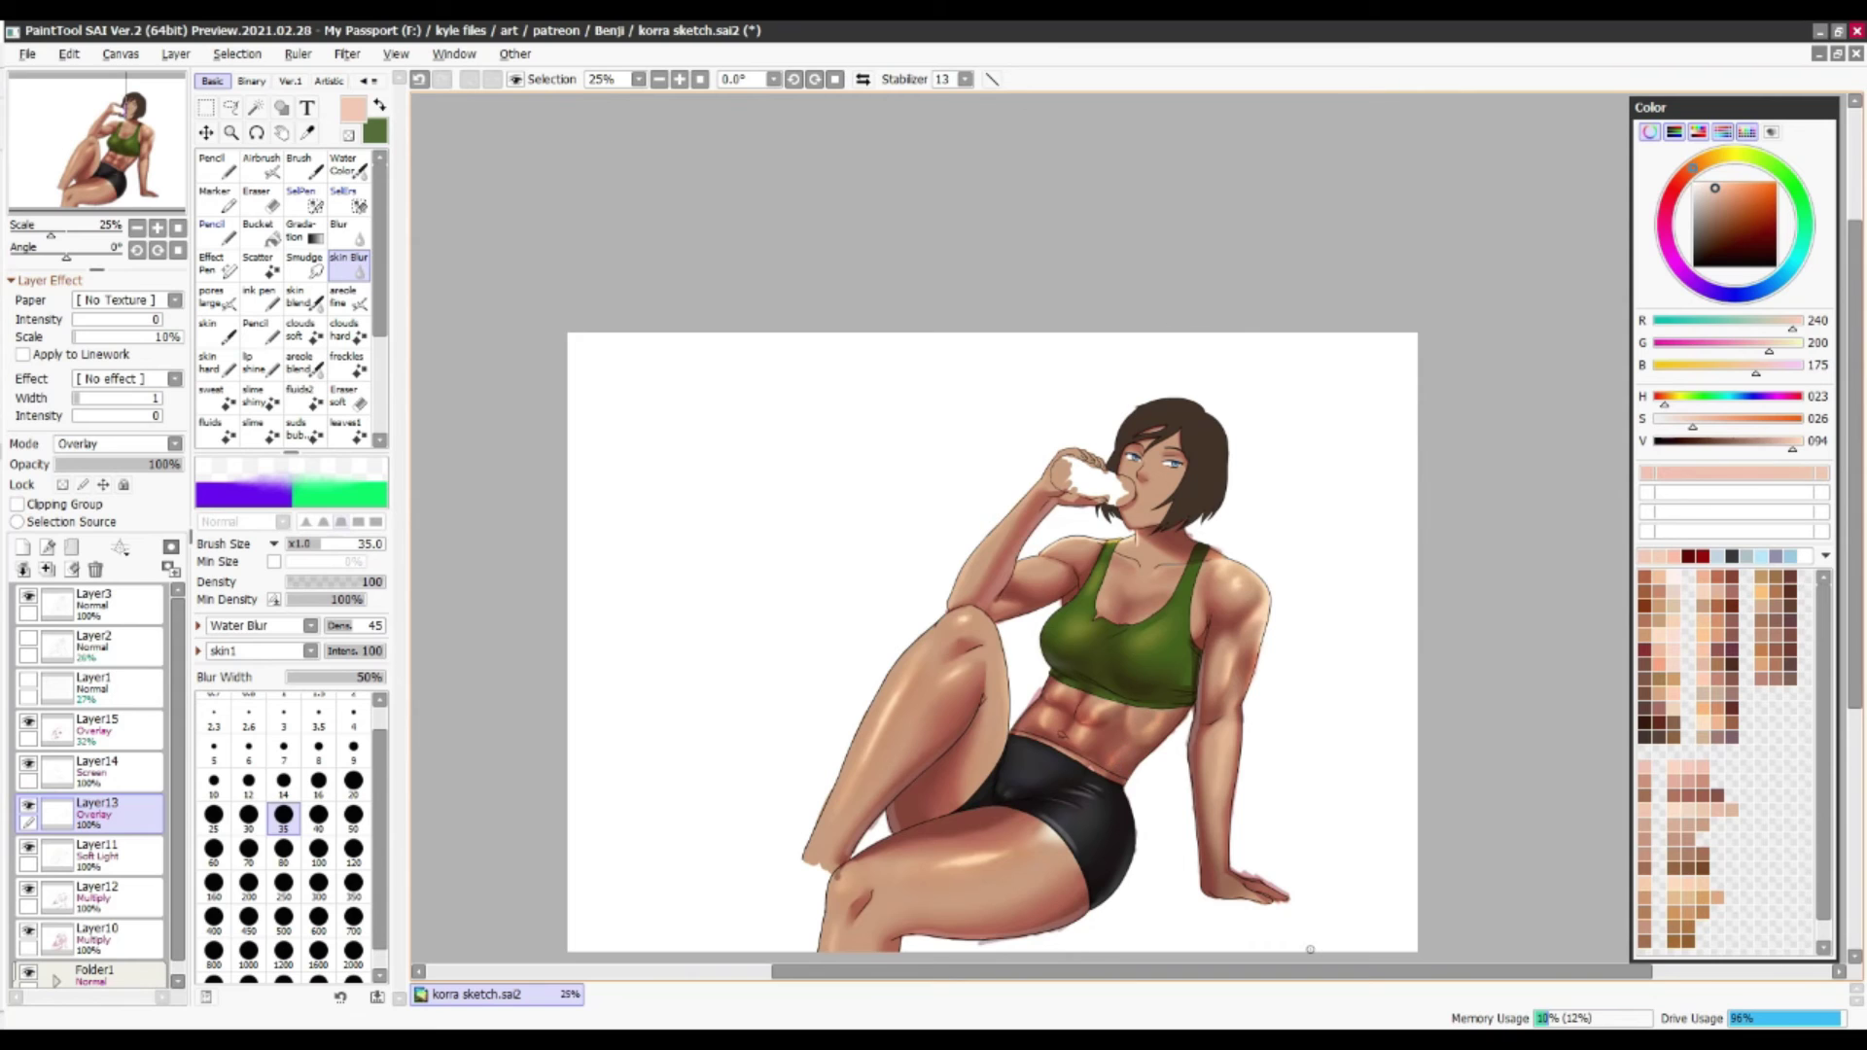
pyautogui.hotkey('ctrl', 'z')
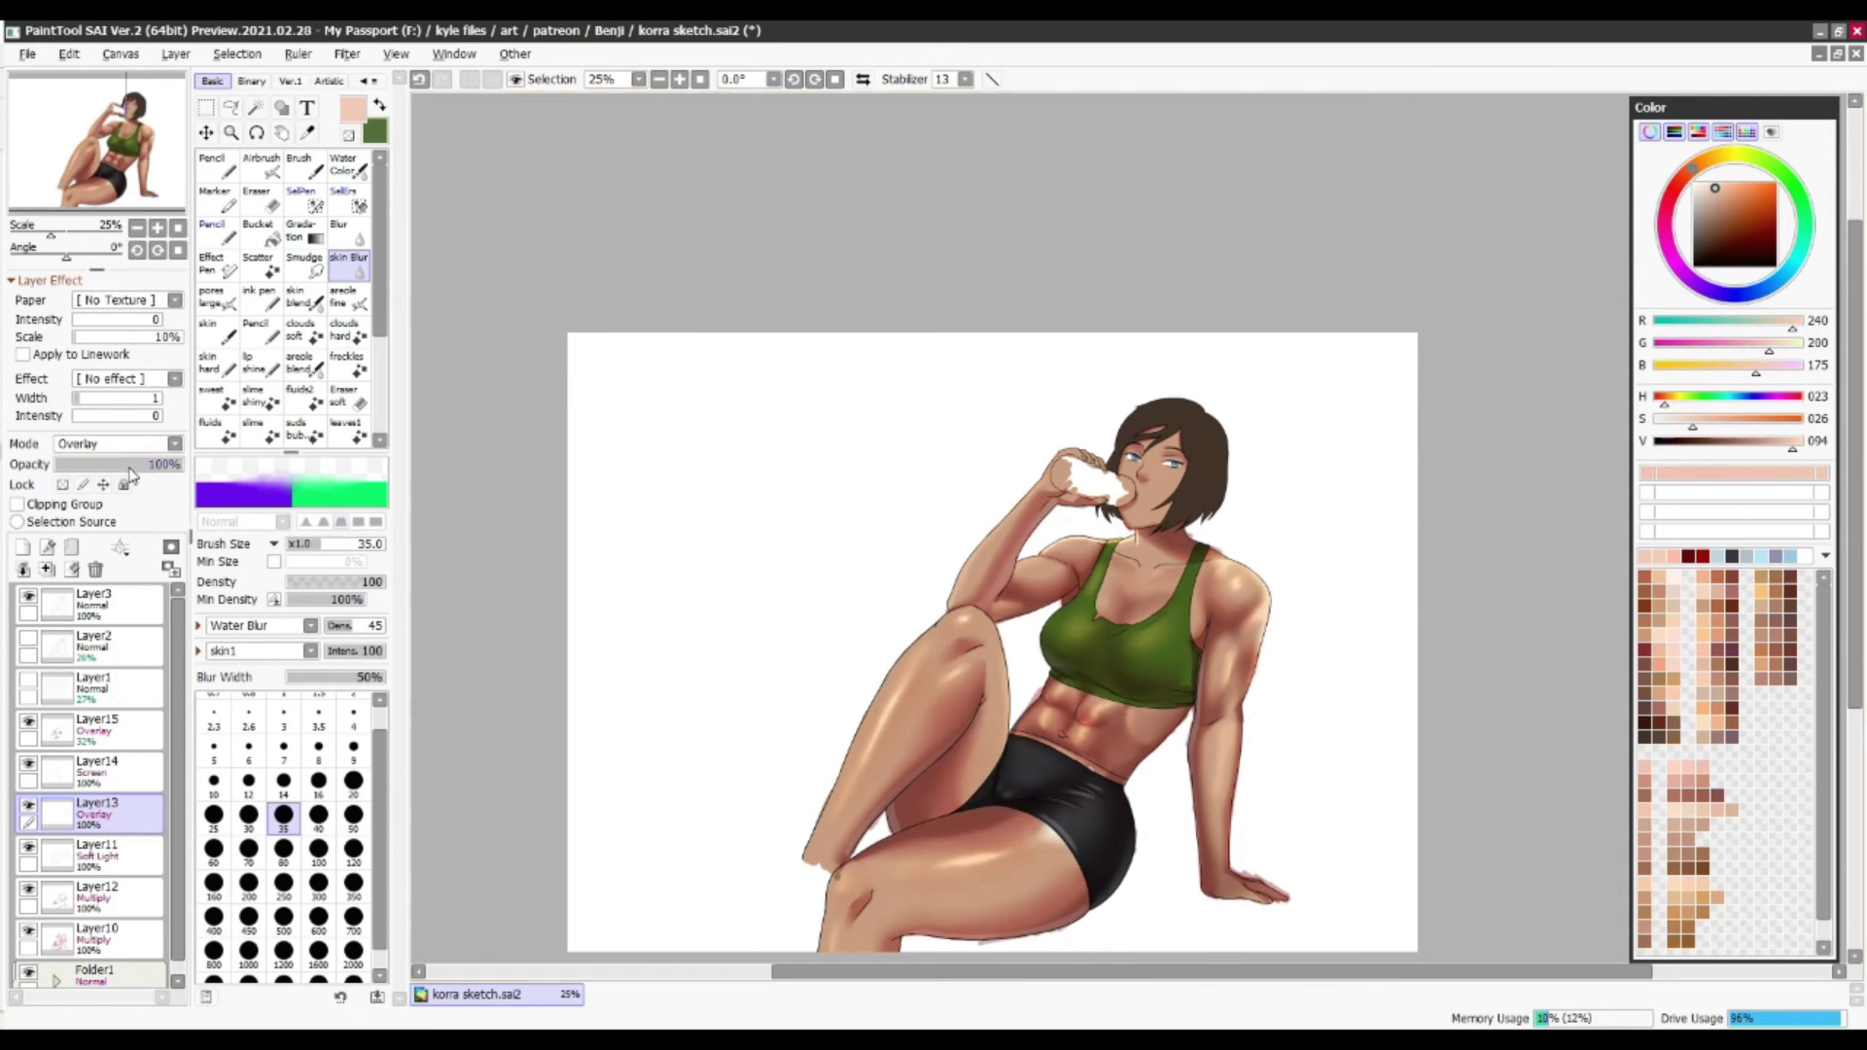
# Lower the Overlay shading layer to 56% opacity and add a new blank Layer16
pyautogui.press(']')
pyautogui.press(']')
pyautogui.press(']')
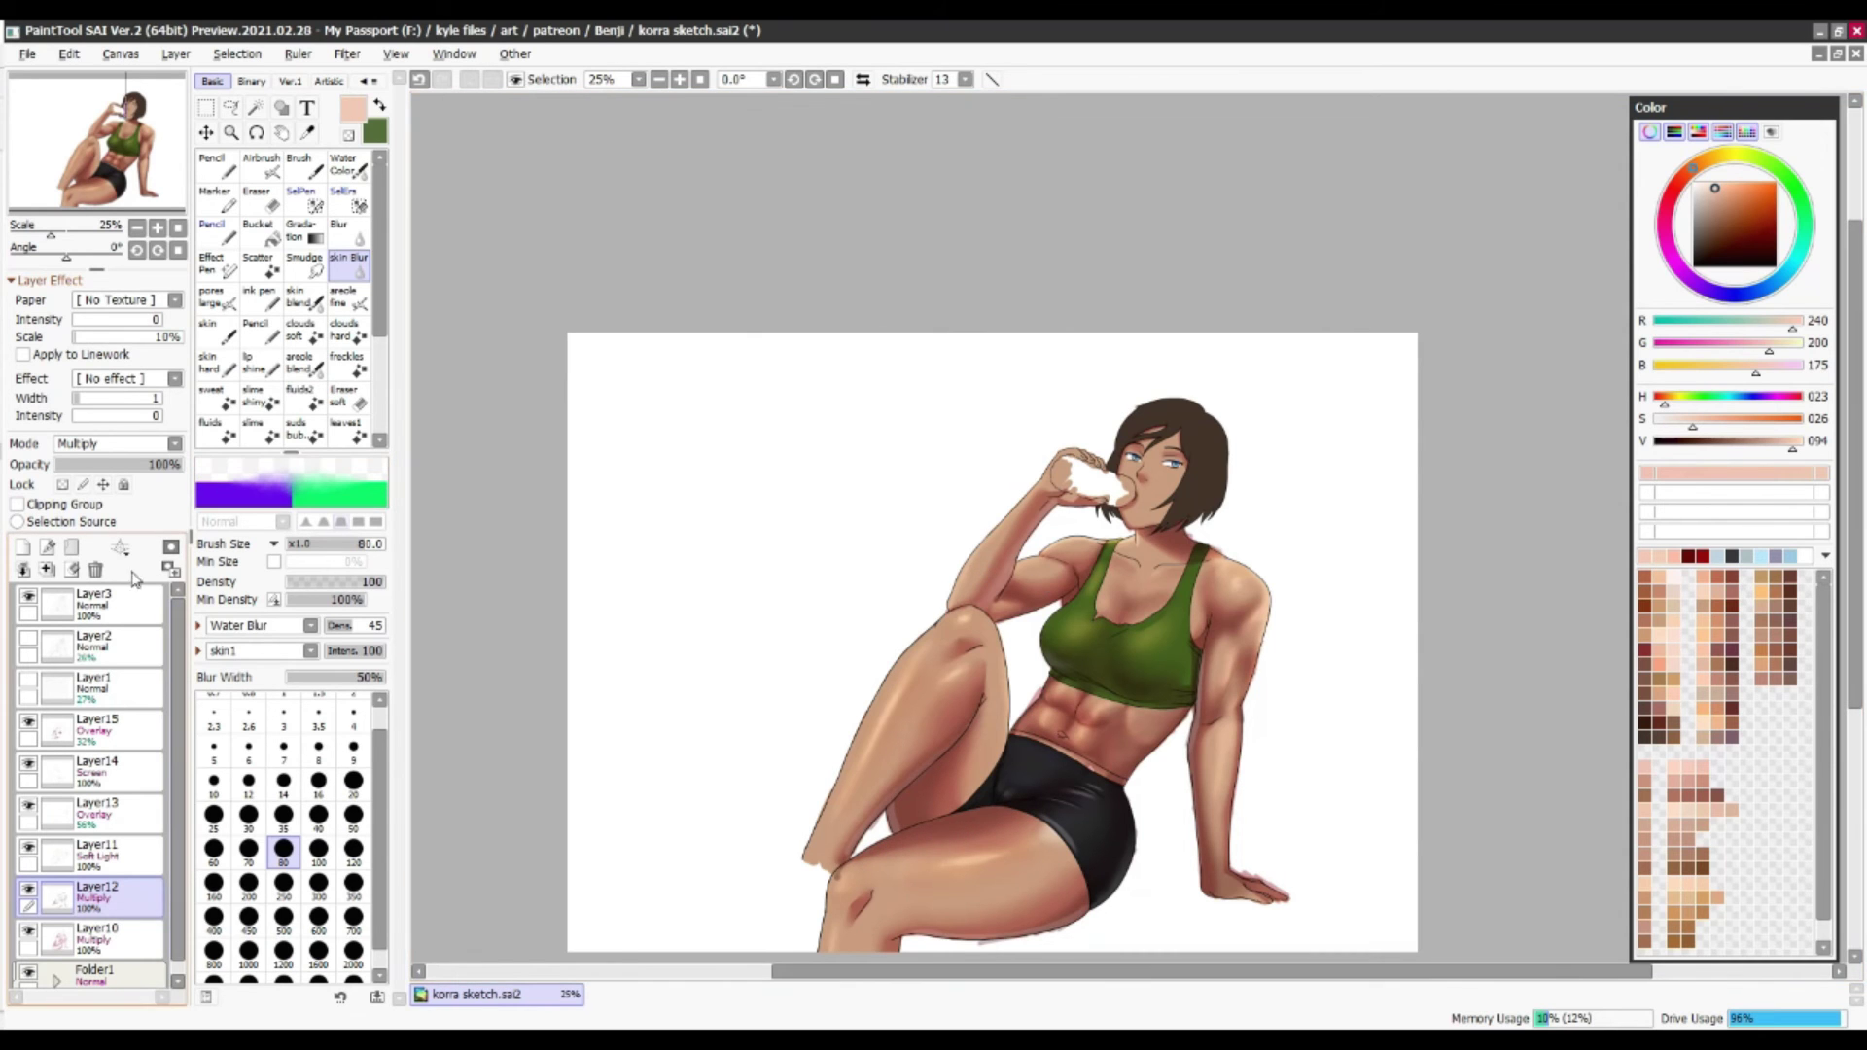
pyautogui.hotkey('ctrl', 'shift', 'n')
pyautogui.press('n')
pyautogui.click(1198, 470)
pyautogui.hotkey('ctrl', 'z')
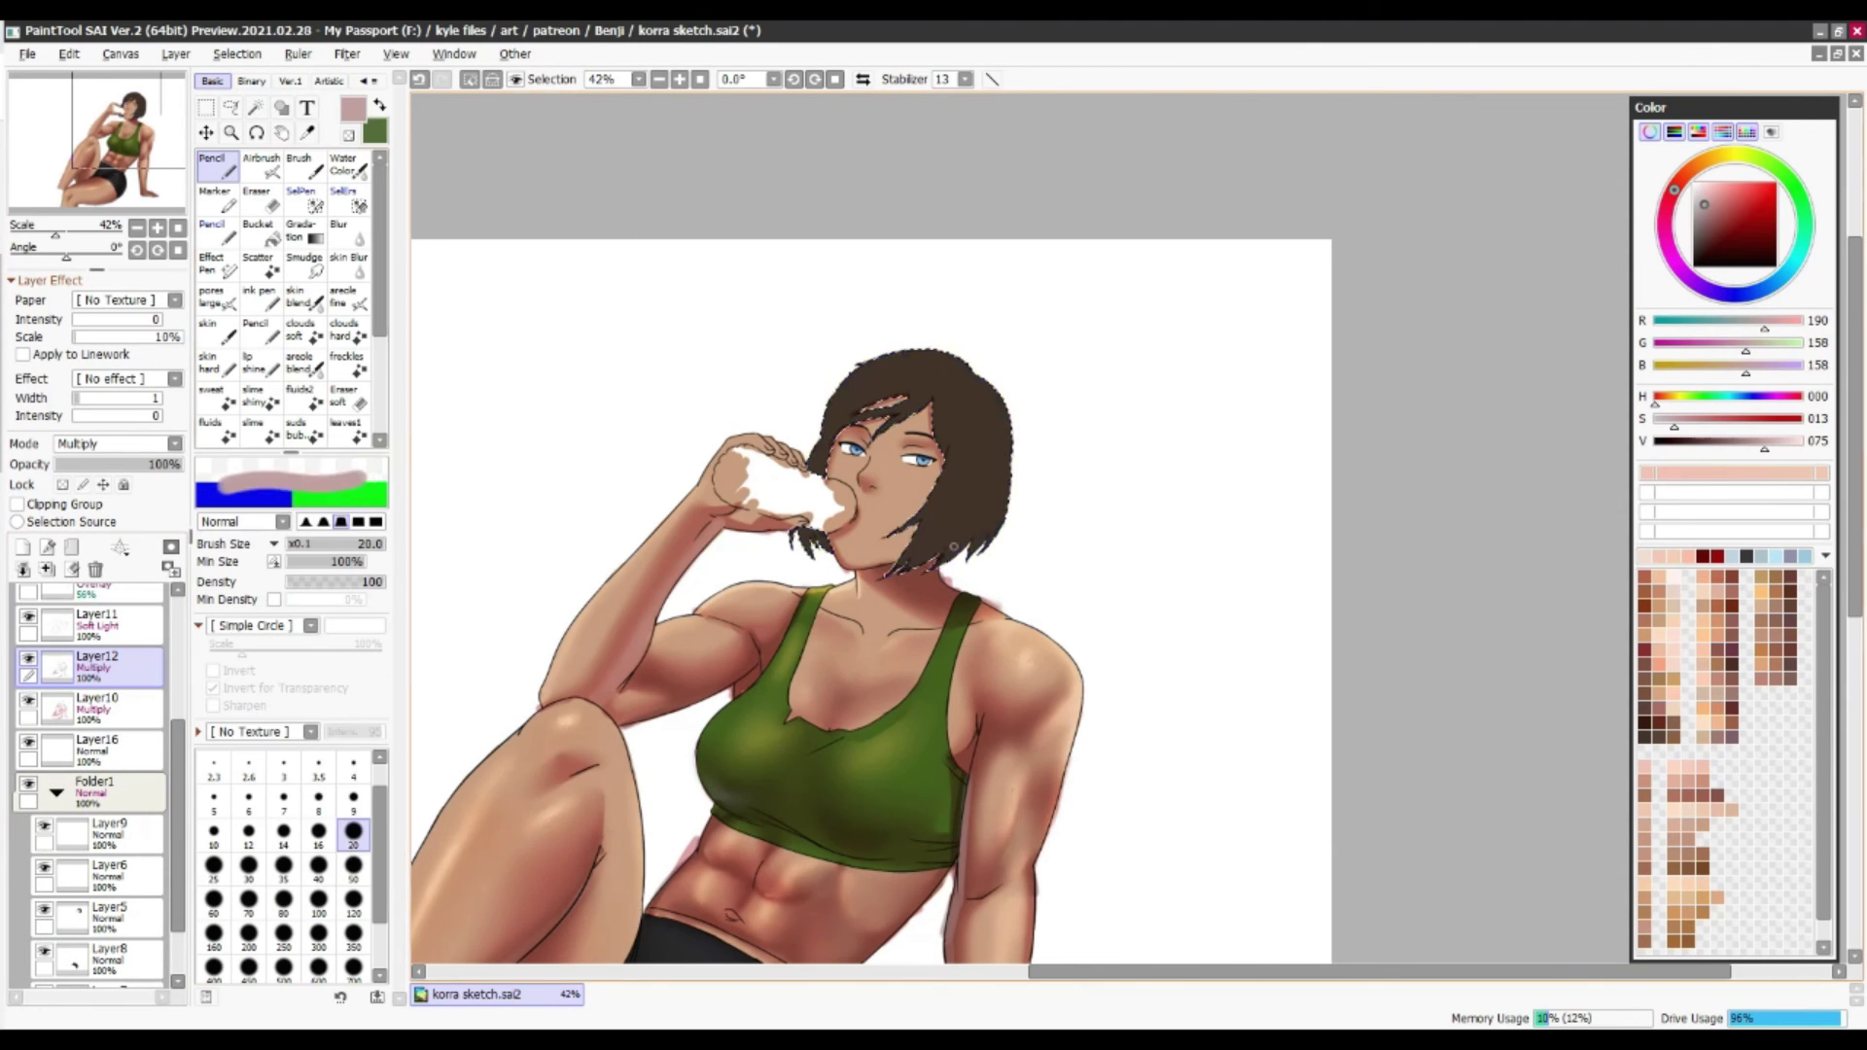
# Paint a soft lighter streak along the hair's edge and select the Multiply shading layer
pyautogui.moveTo(961, 380); pyautogui.dragTo(913, 346)
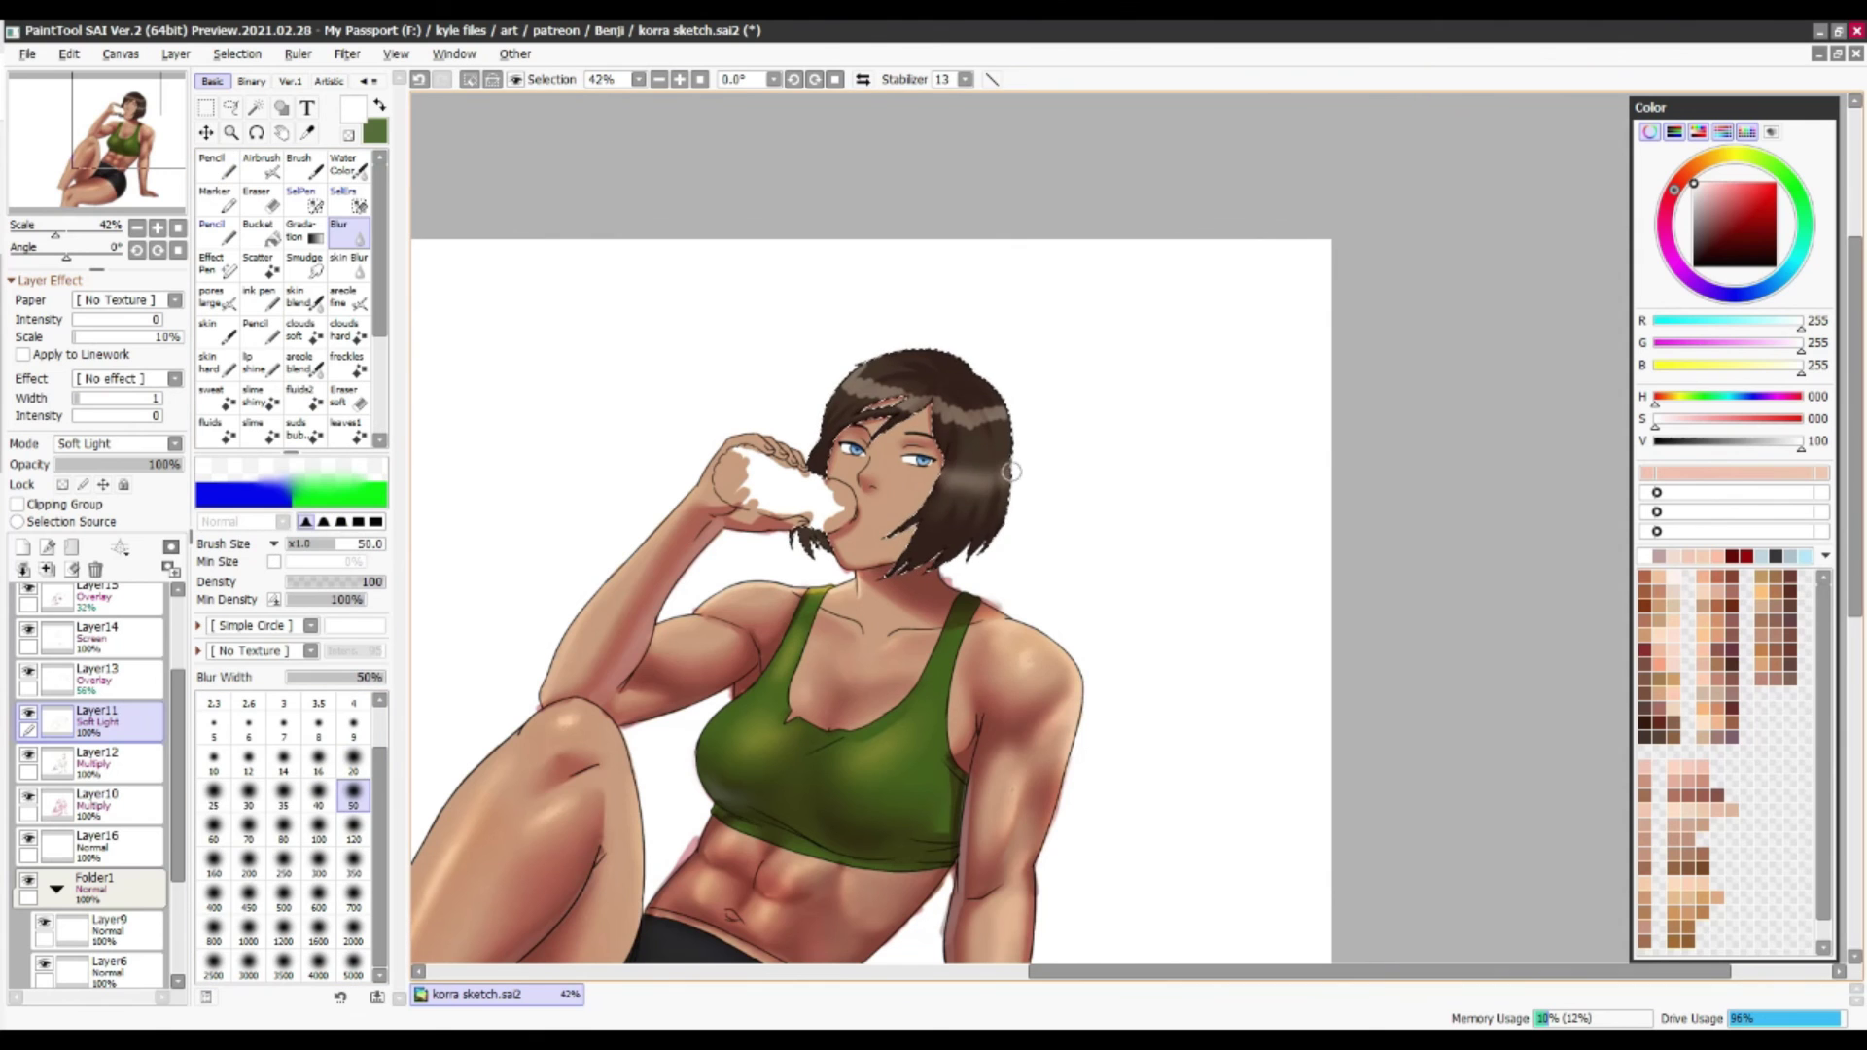
pyautogui.scroll(-2, 1177, 546)
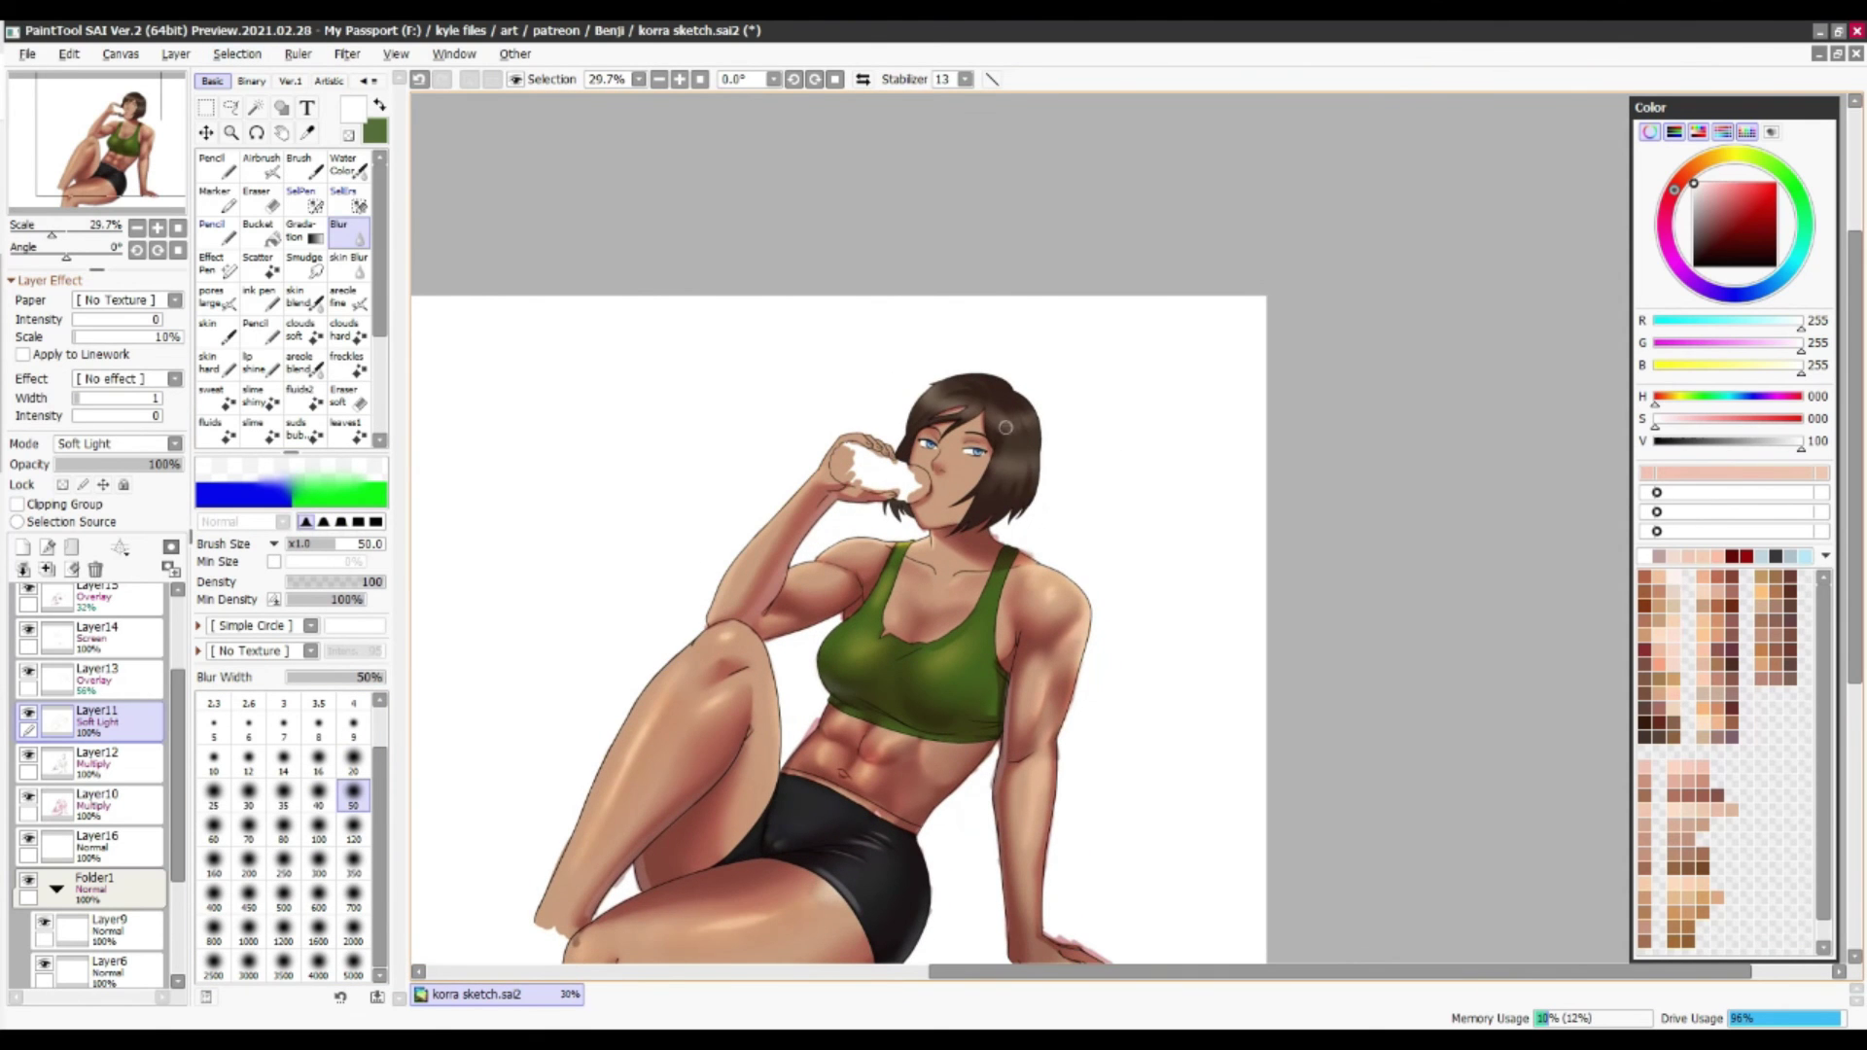
pyautogui.click(62, 773)
pyautogui.scroll(-1, 837, 633)
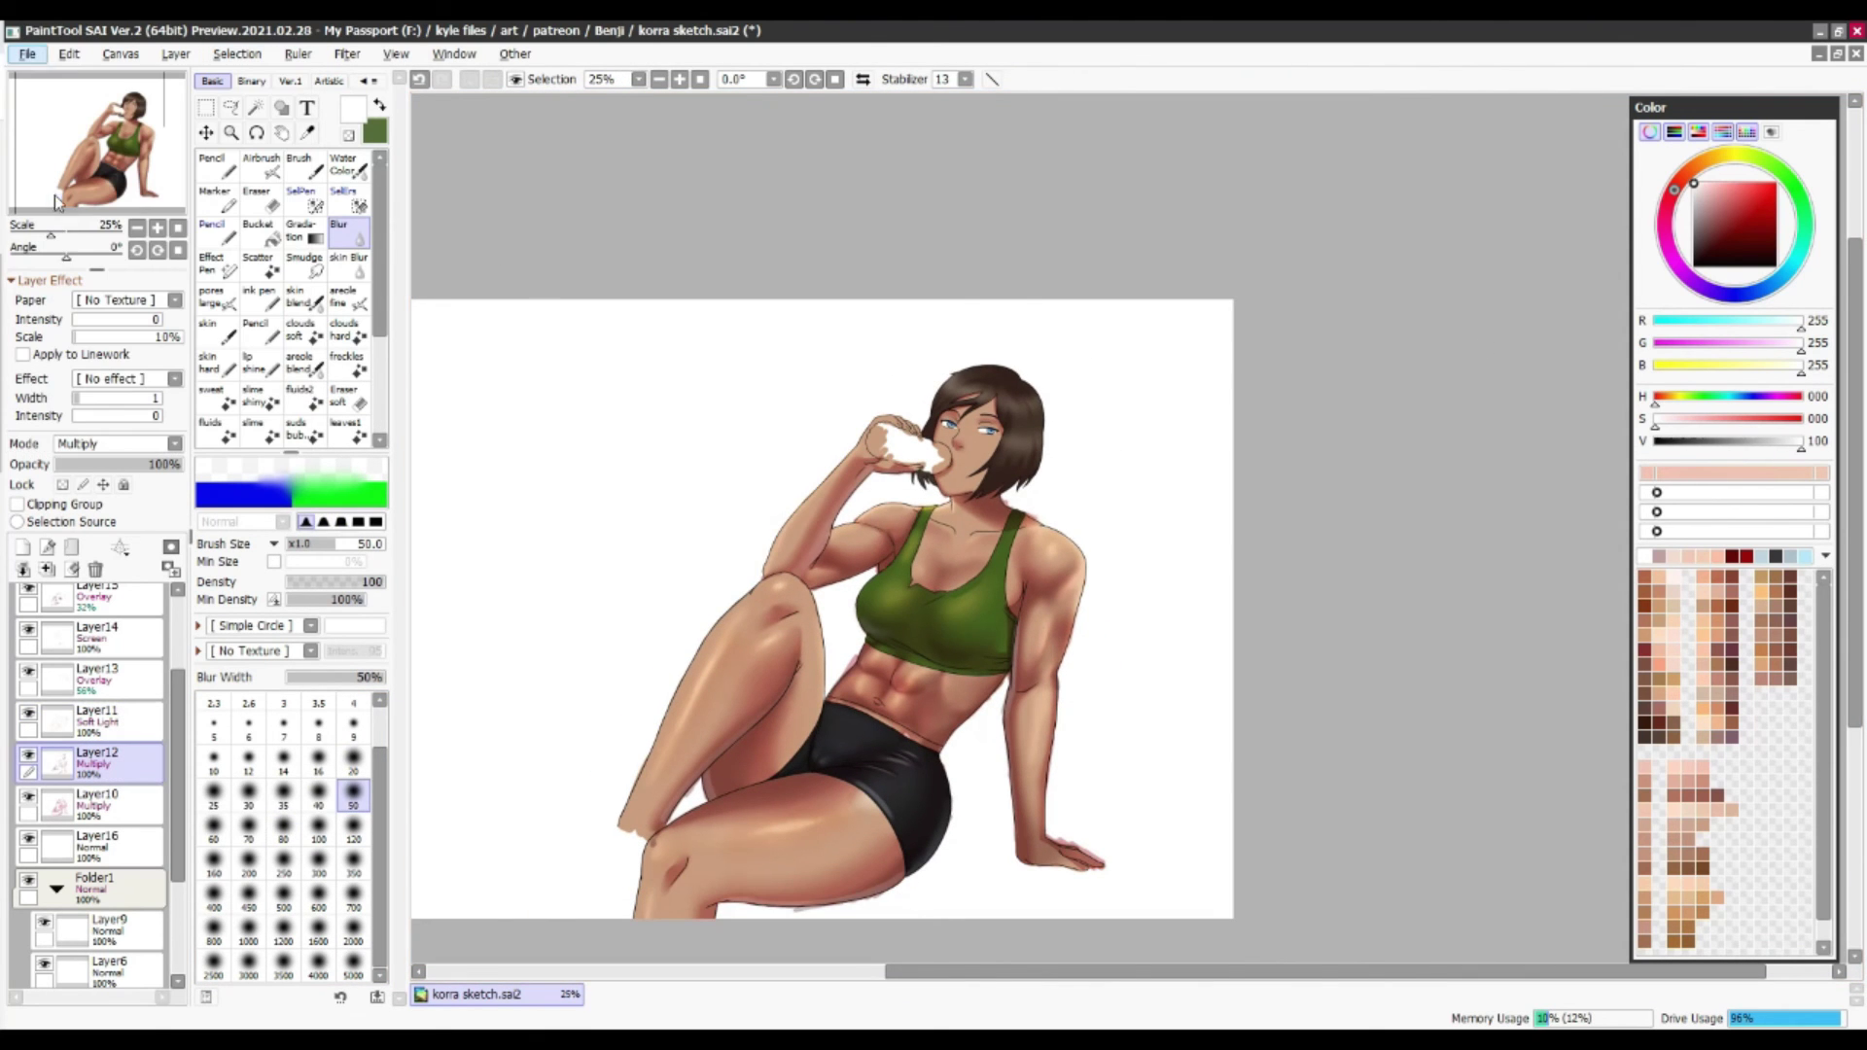
# Apply Hue +2, Saturation −22, Luminance −19 to base Layer5 inside the folder
pyautogui.scroll(-3, 62, 778)
pyautogui.click(97, 842)
pyautogui.hotkey('ctrl', 'u')
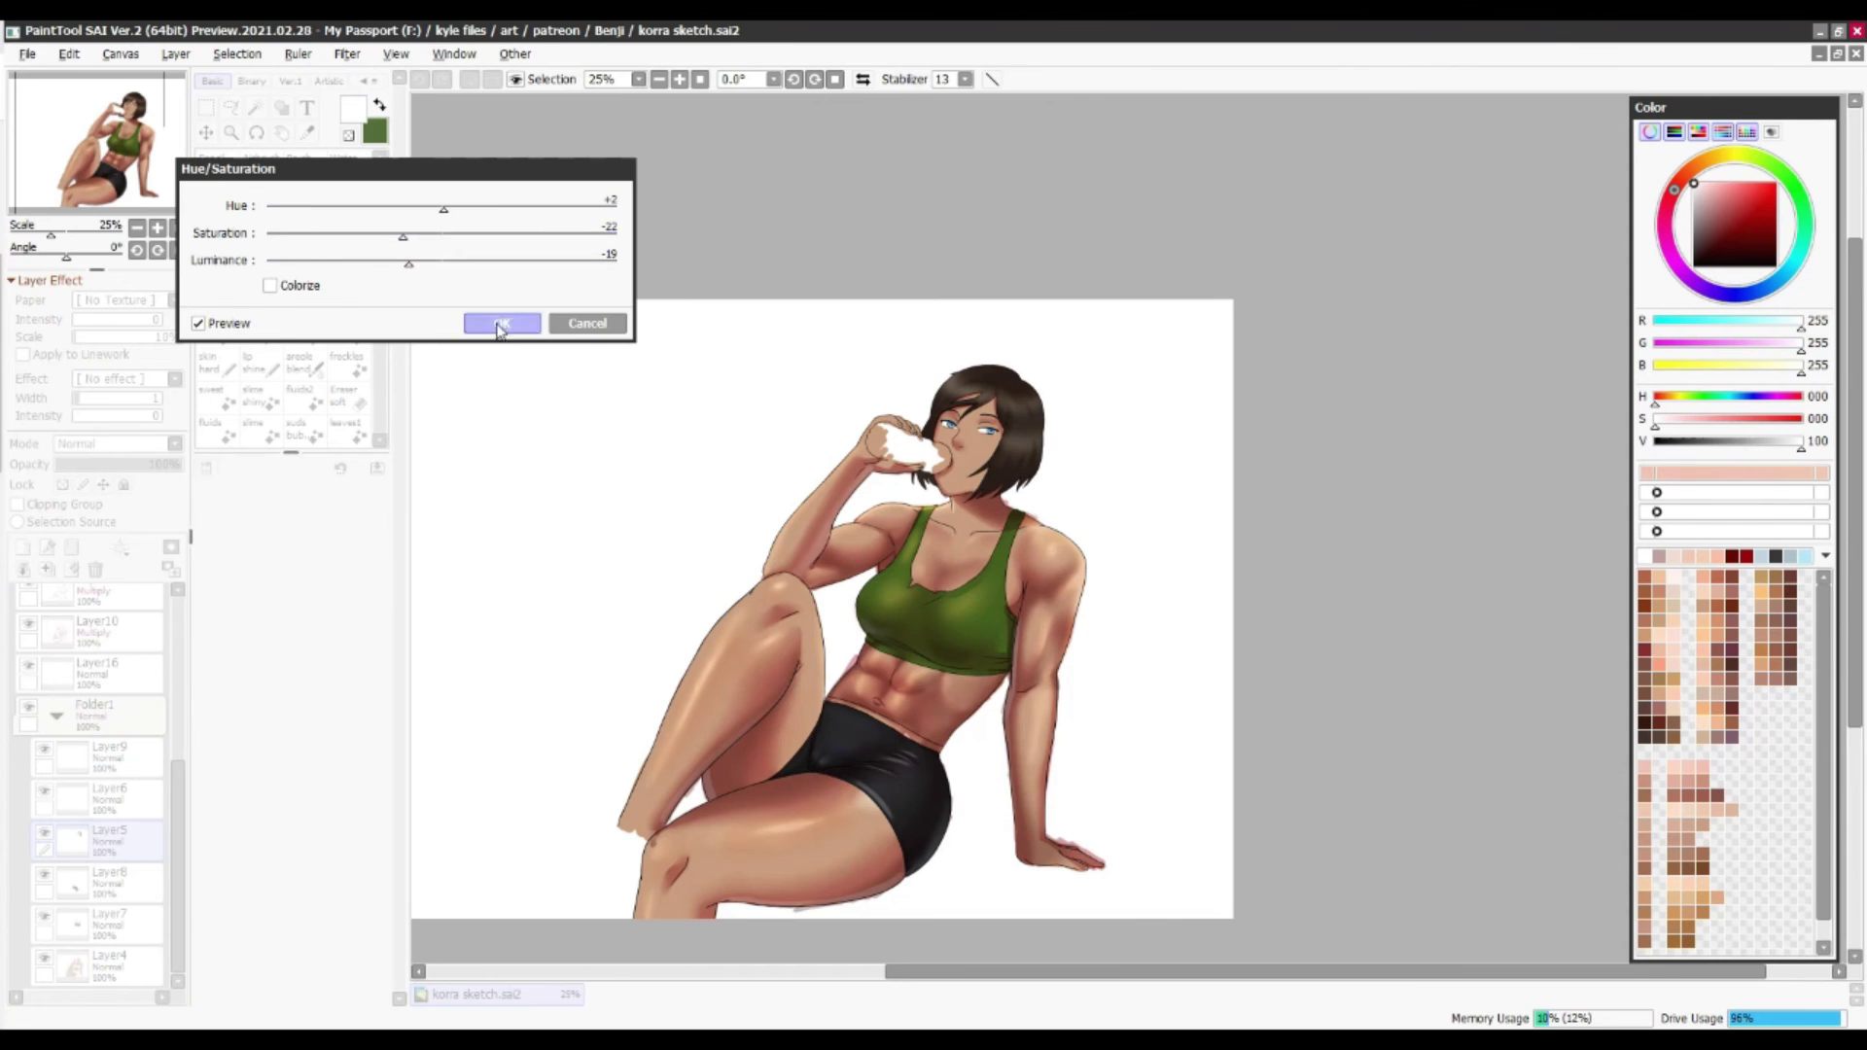
pyautogui.click(492, 321)
pyautogui.scroll(2, 1093, 455)
pyautogui.scroll(3, 1093, 455)
pyautogui.scroll(1, 93, 778)
# Shade around the face with a small Pencil and blend it on the Multiply layers
pyautogui.click(97, 717)
pyautogui.scroll(2, 843, 404)
pyautogui.click(353, 724)
pyautogui.press('n')
pyautogui.keyDown('alt'); pyautogui.click(1097, 520); pyautogui.keyUp('alt')
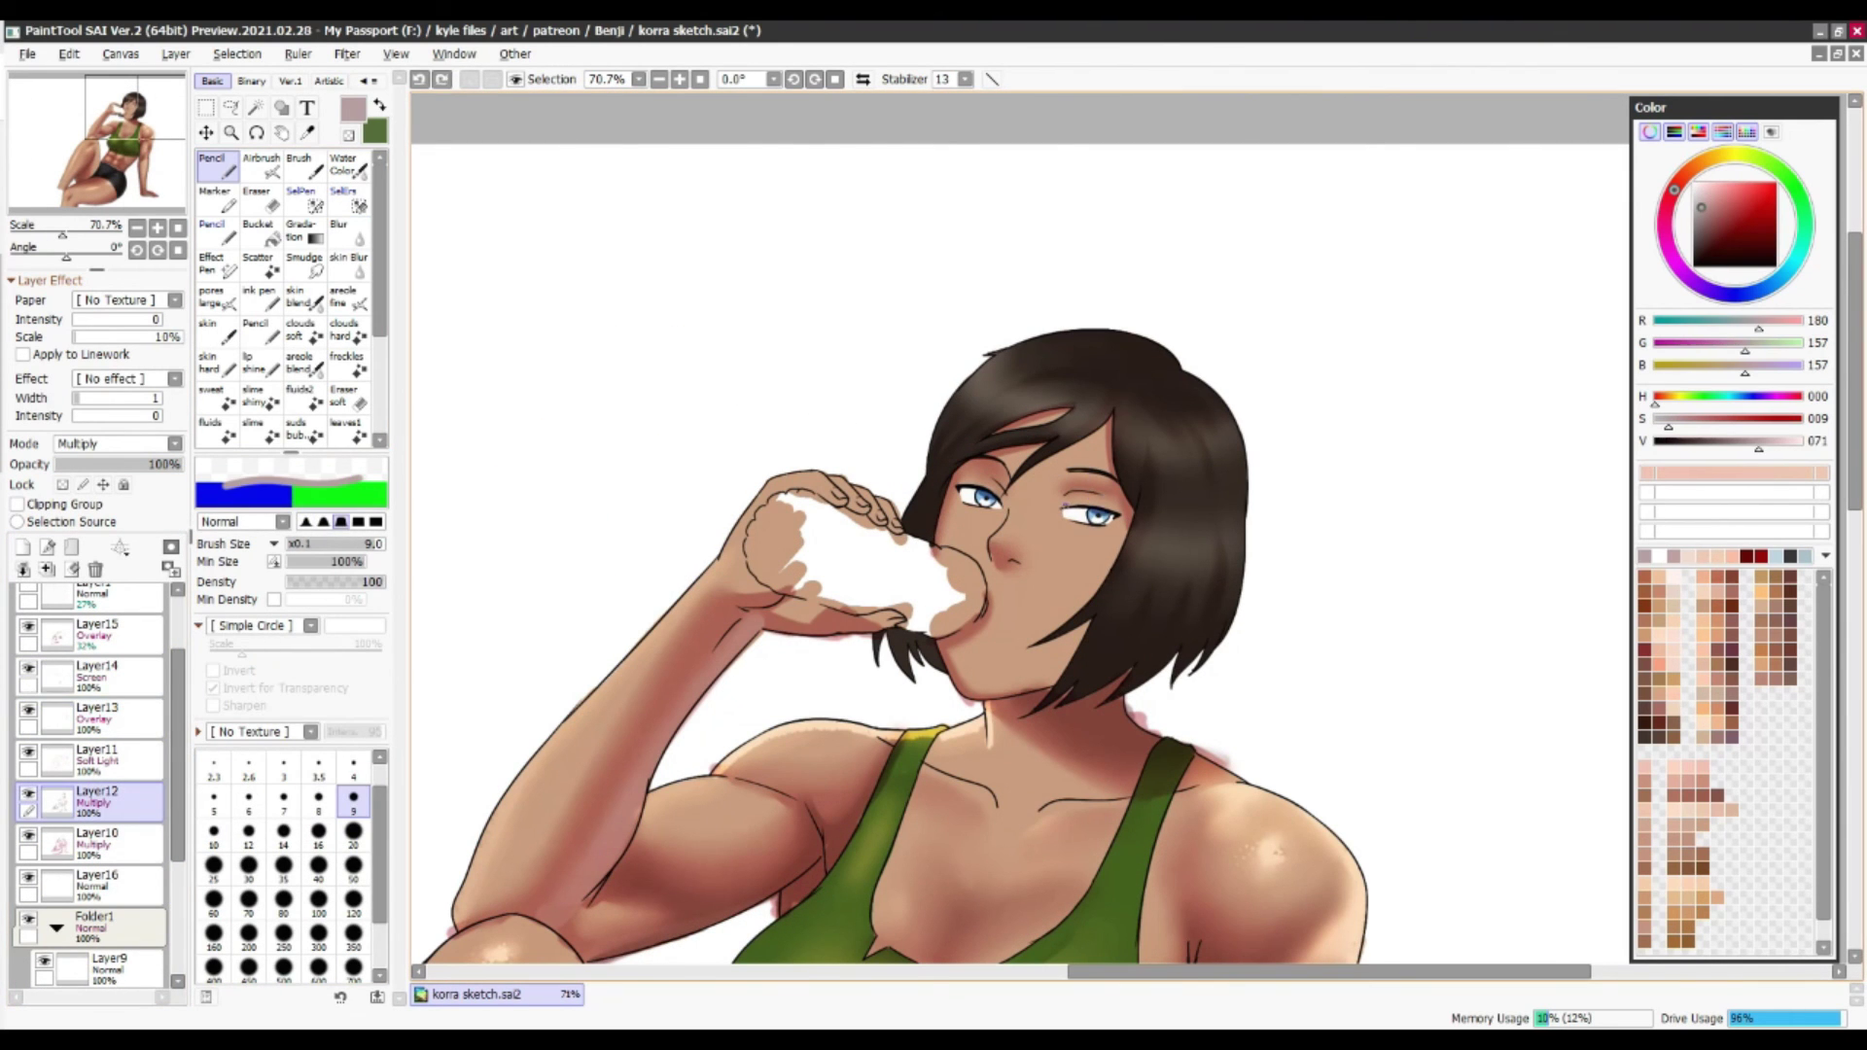
pyautogui.press('b')
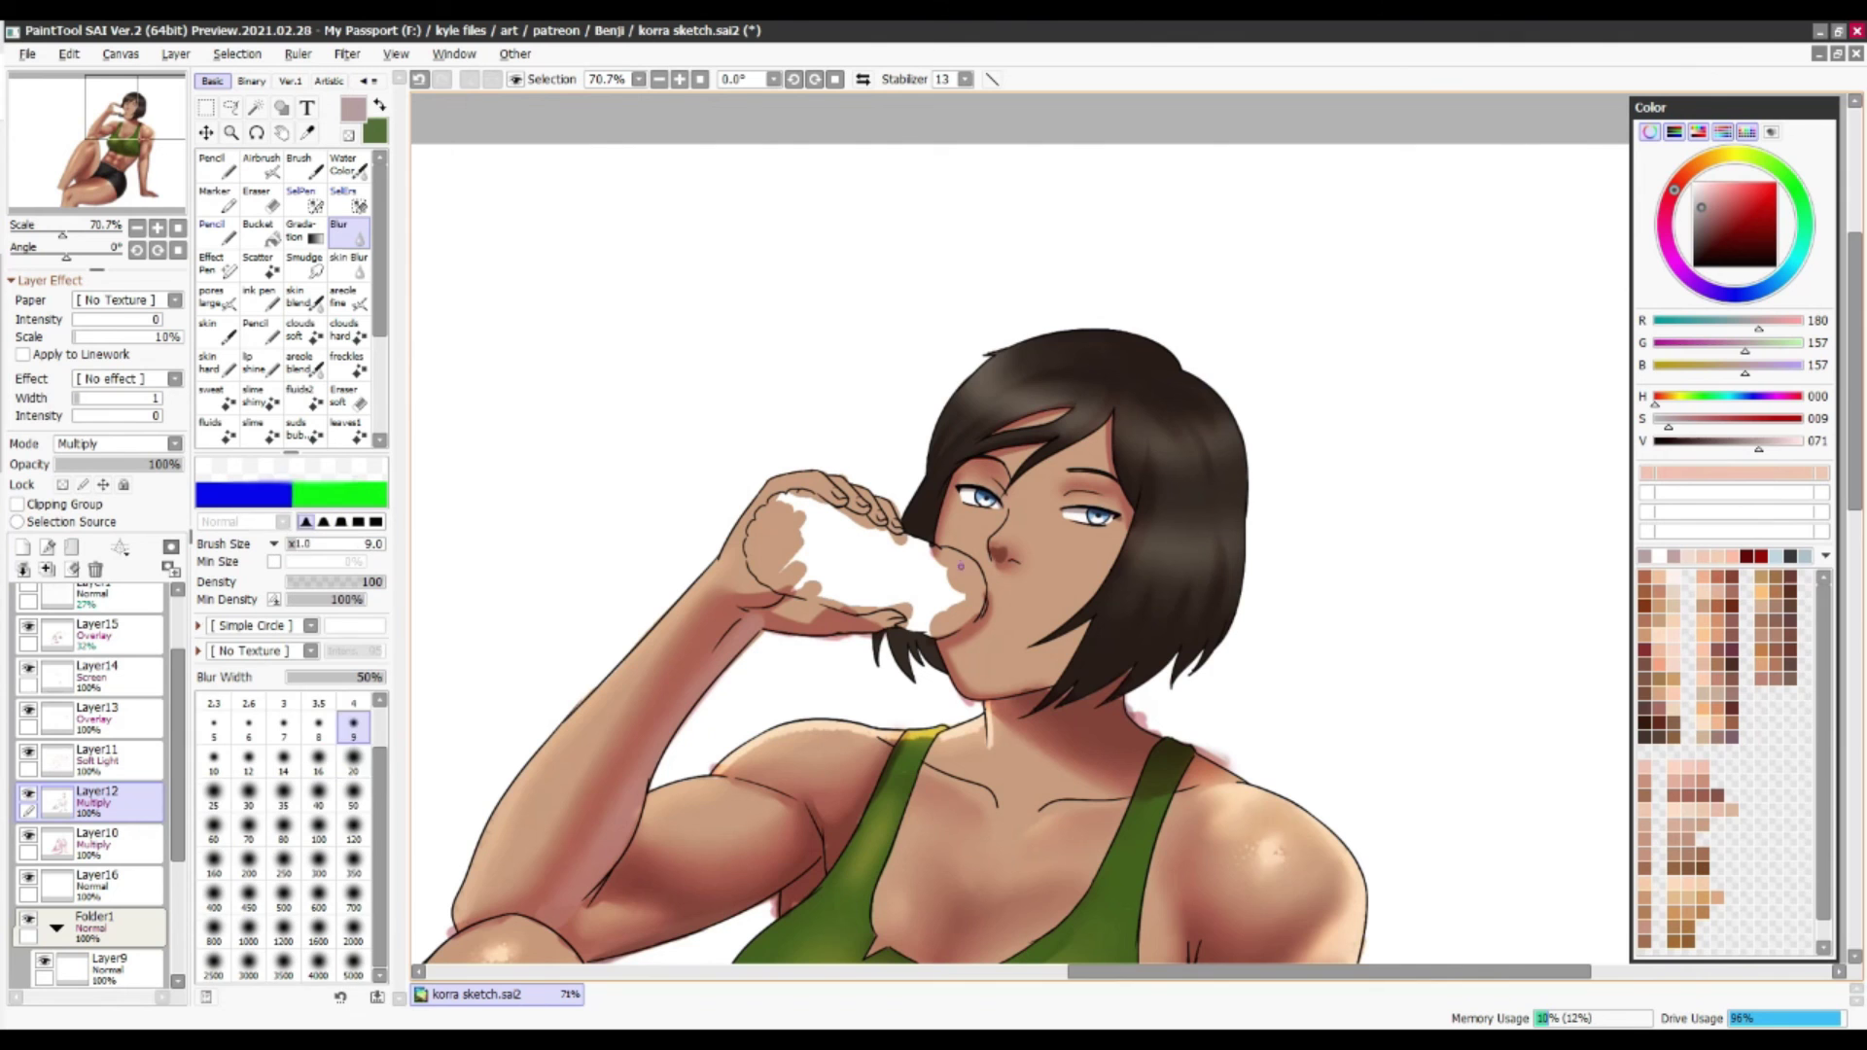
pyautogui.click(97, 841)
pyautogui.scroll(-5, 1333, 867)
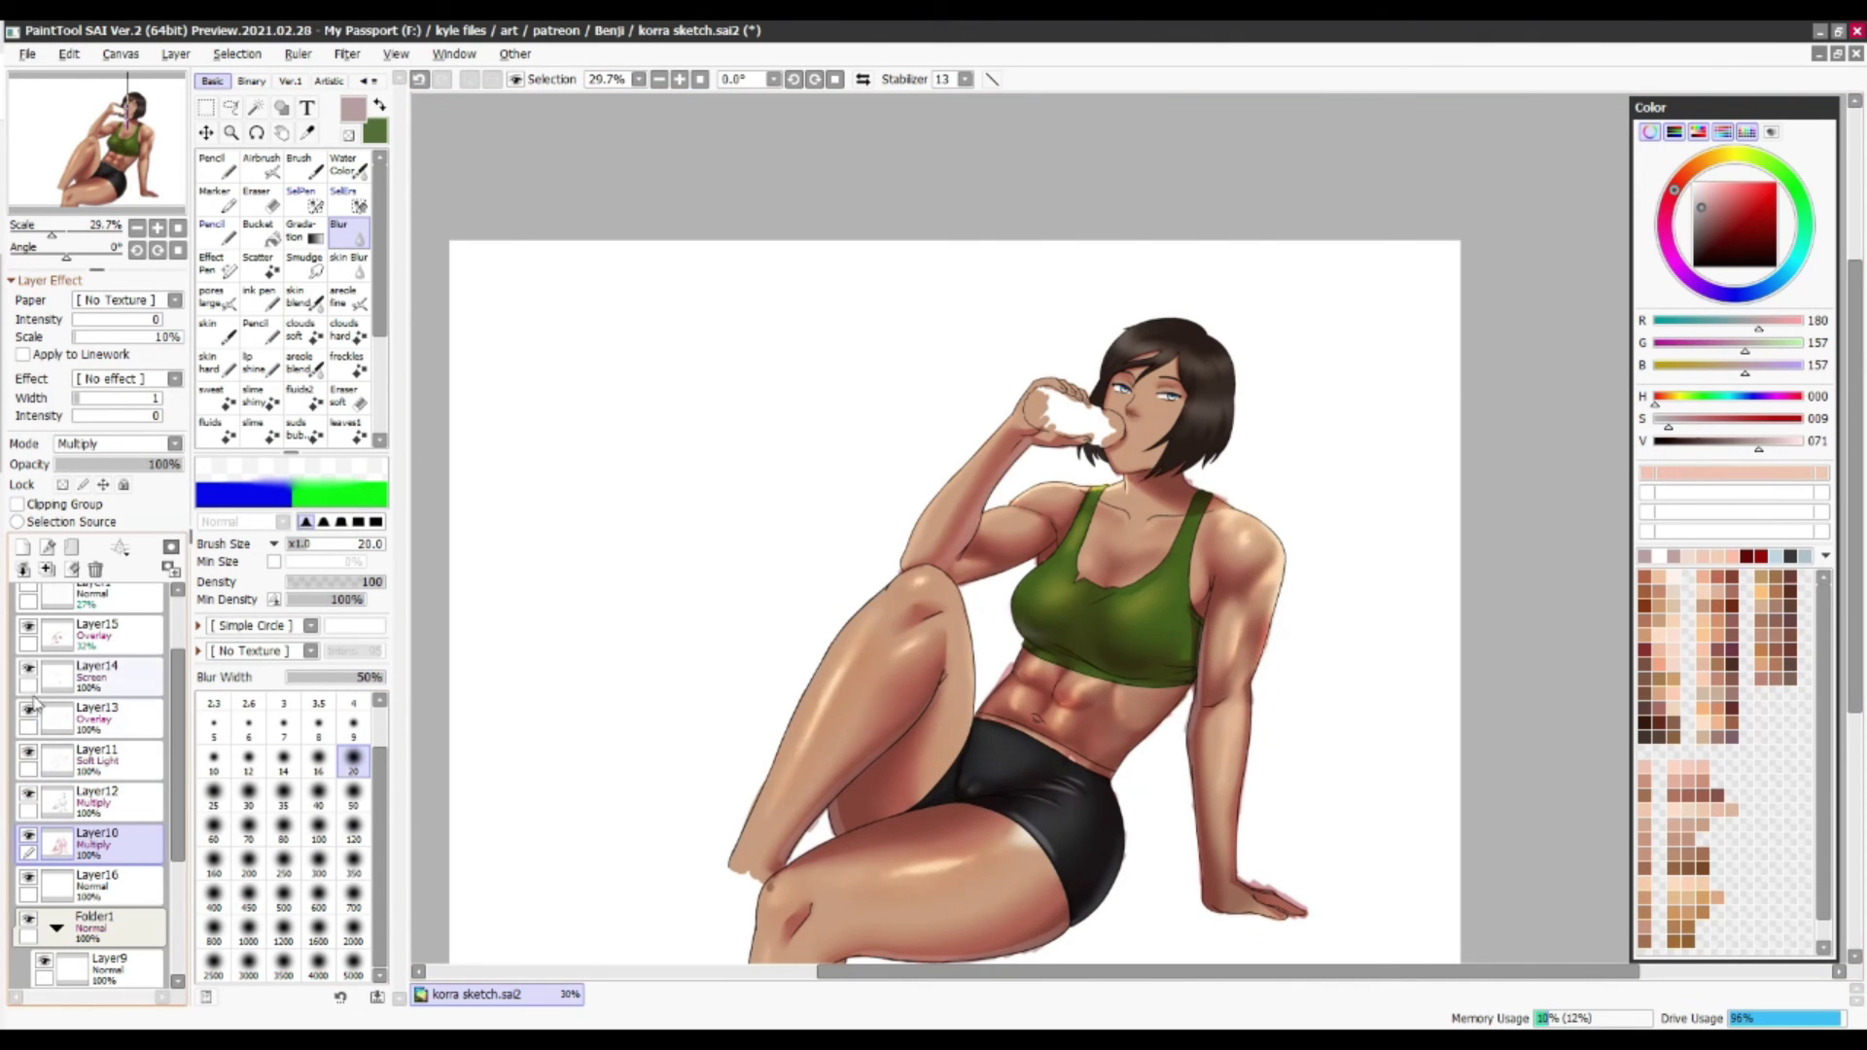
# Hide and re-show the Overlay shading to compare, trying the Soft Light layer
pyautogui.click(97, 718)
pyautogui.click(28, 710)
pyautogui.click(97, 759)
pyautogui.click(28, 710)
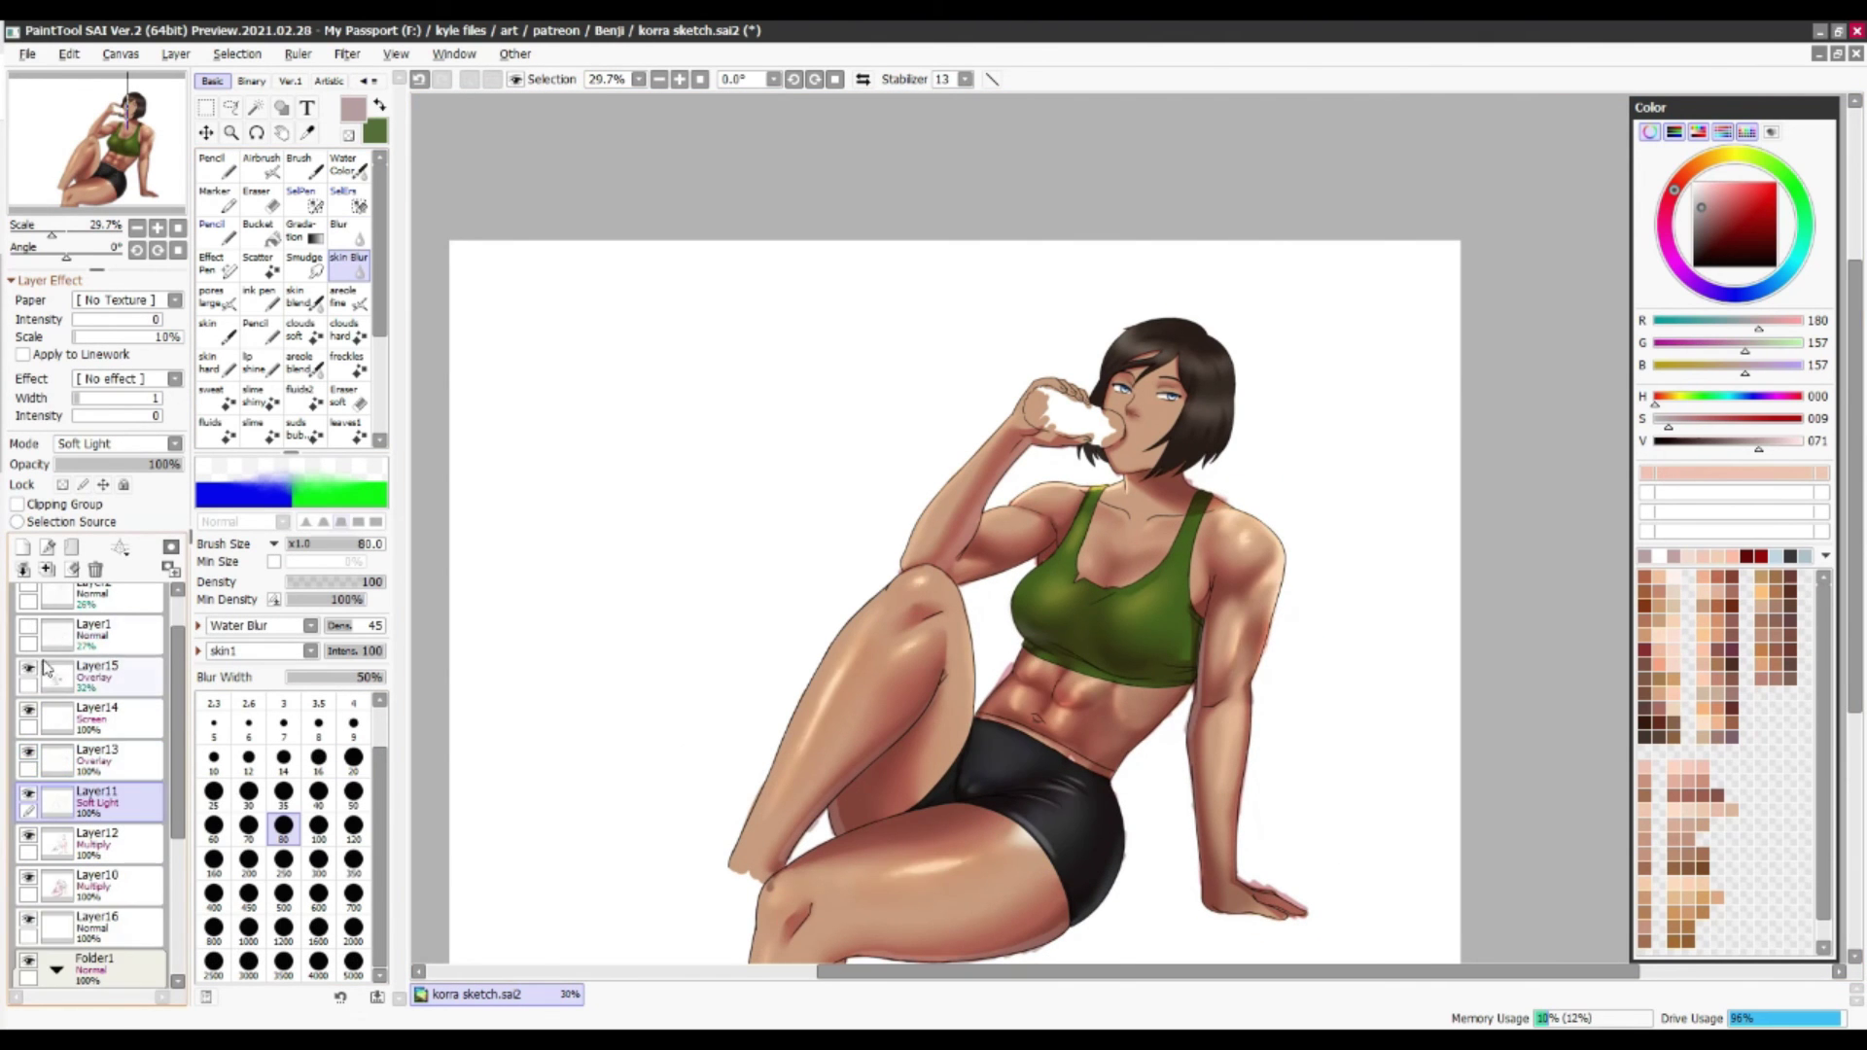
pyautogui.scroll(-2, 98, 700)
pyautogui.click(97, 630)
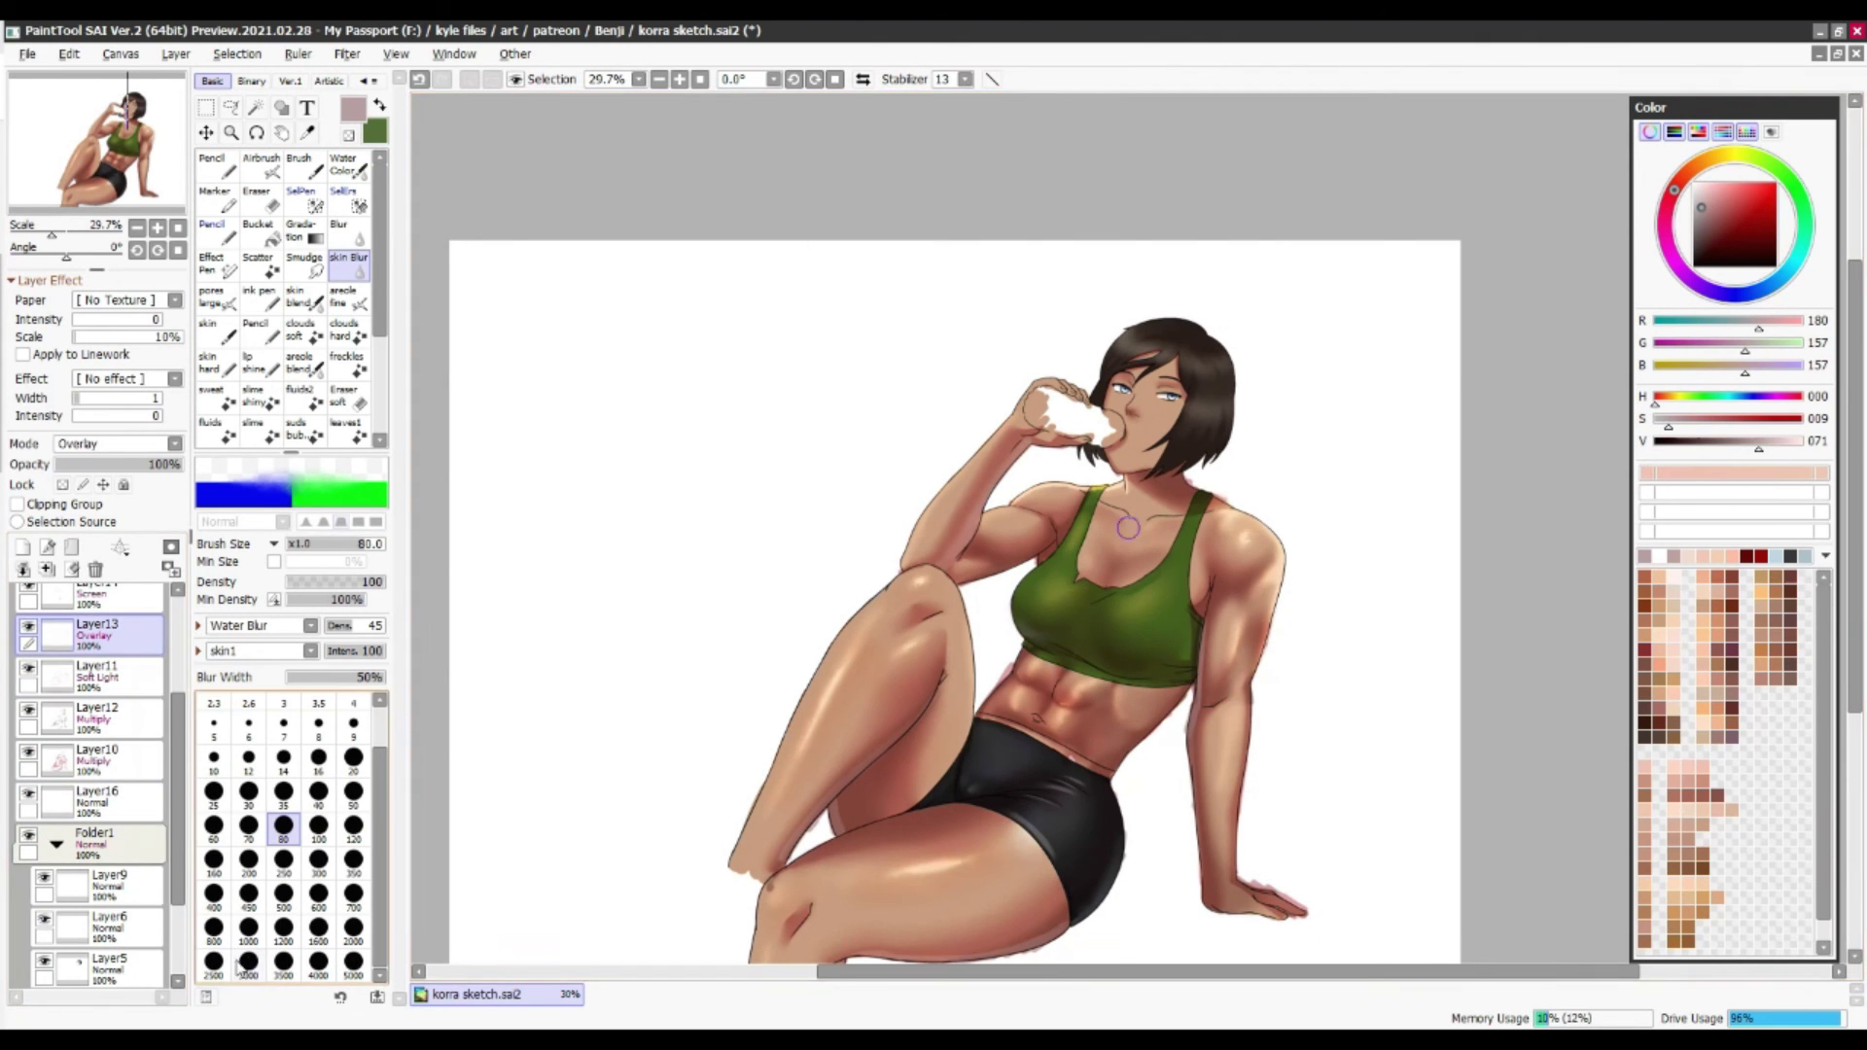
# Select the Screen highlight layer, then a layer inside the colour folder, using a white Pencil
pyautogui.scroll(2, 97, 680)
pyautogui.click(97, 660)
pyautogui.scroll(-1, 1326, 659)
pyautogui.press('n')
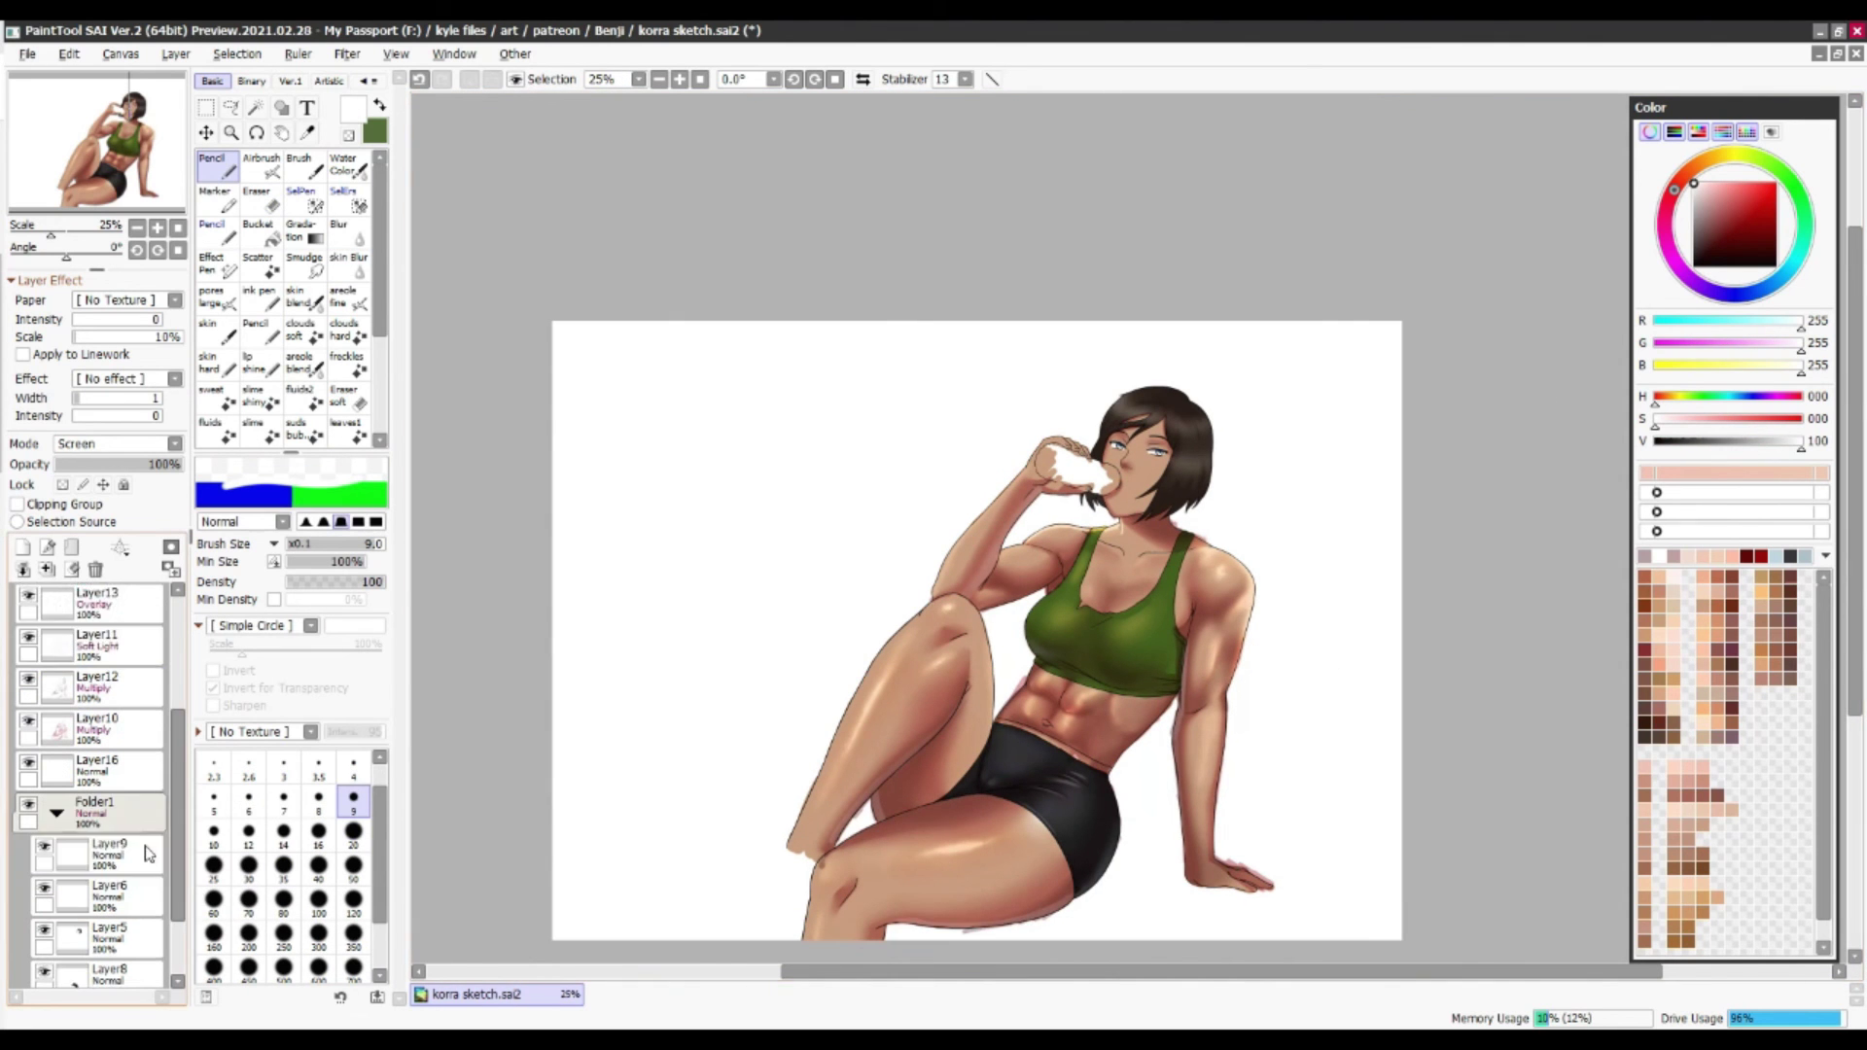
pyautogui.scroll(-3, 97, 778)
pyautogui.click(107, 885)
pyautogui.scroll(4, 1173, 781)
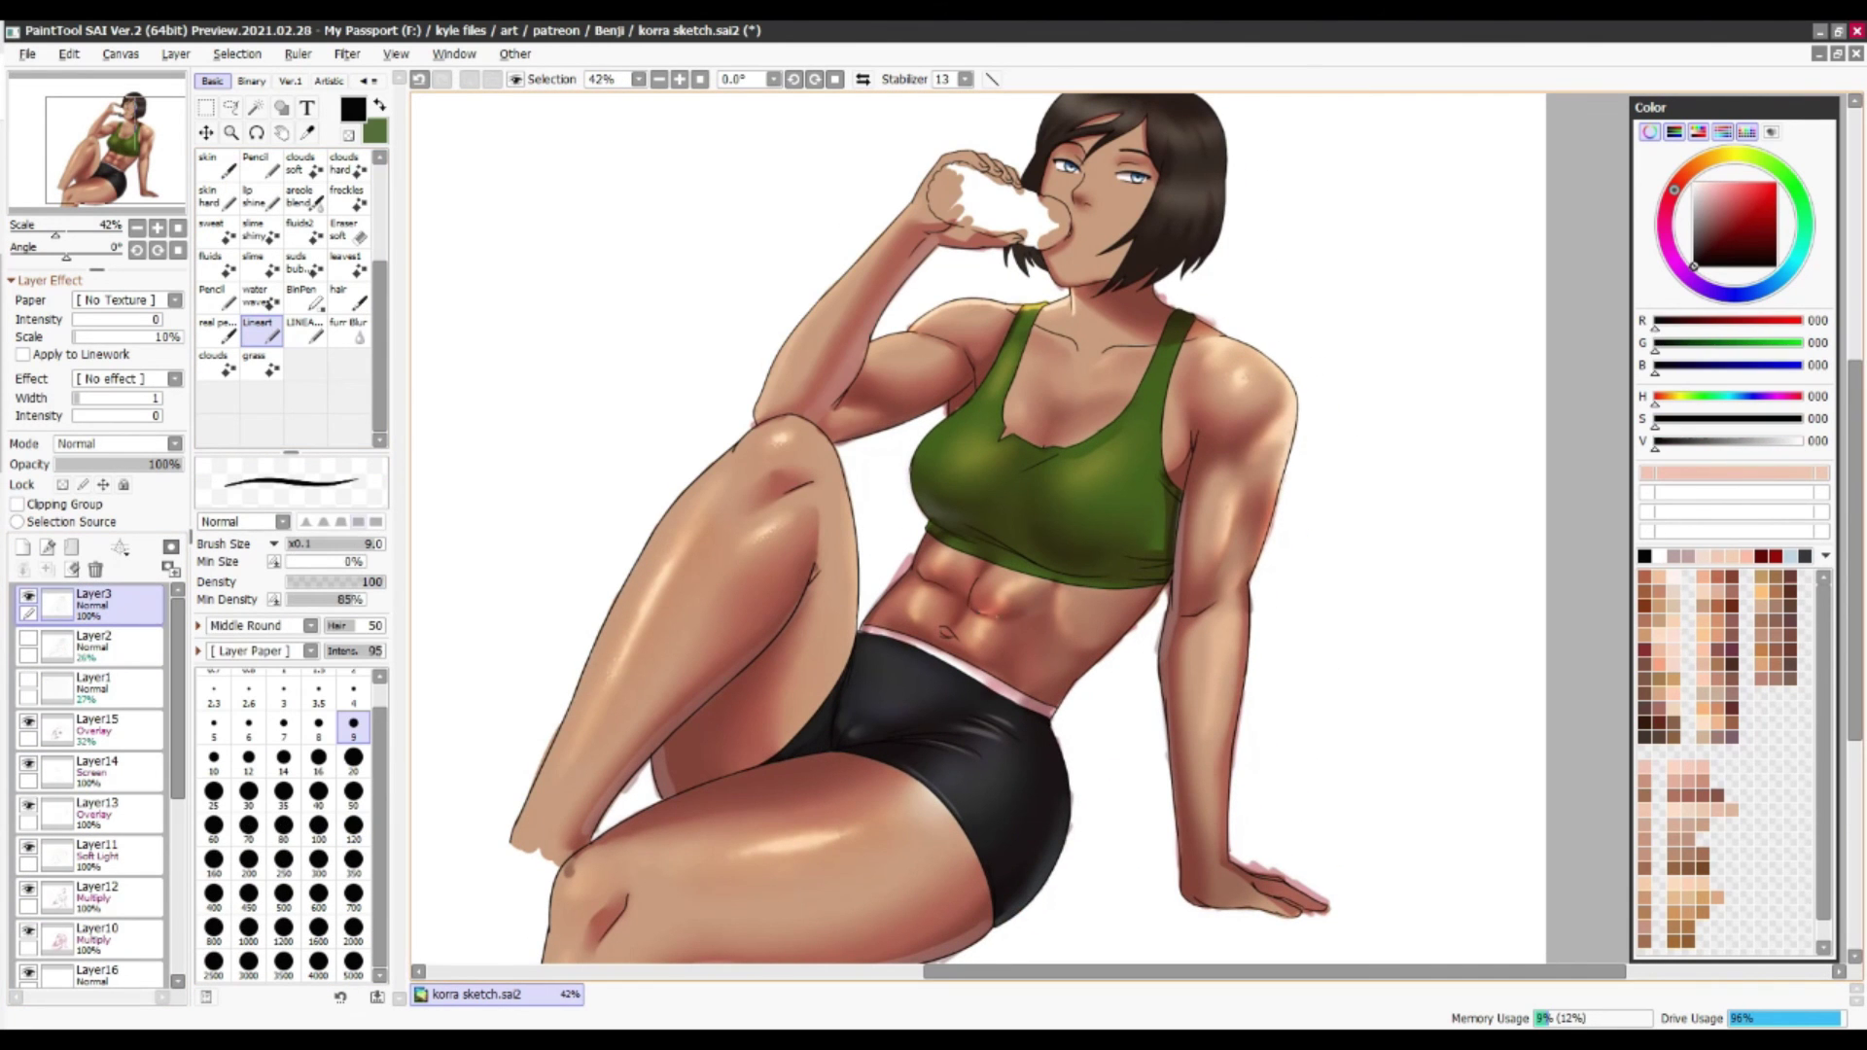
# Draw a short dark line across the abs and preview a hue shift on the Multiply shading
pyautogui.moveTo(1057, 633); pyautogui.dragTo(1101, 638)
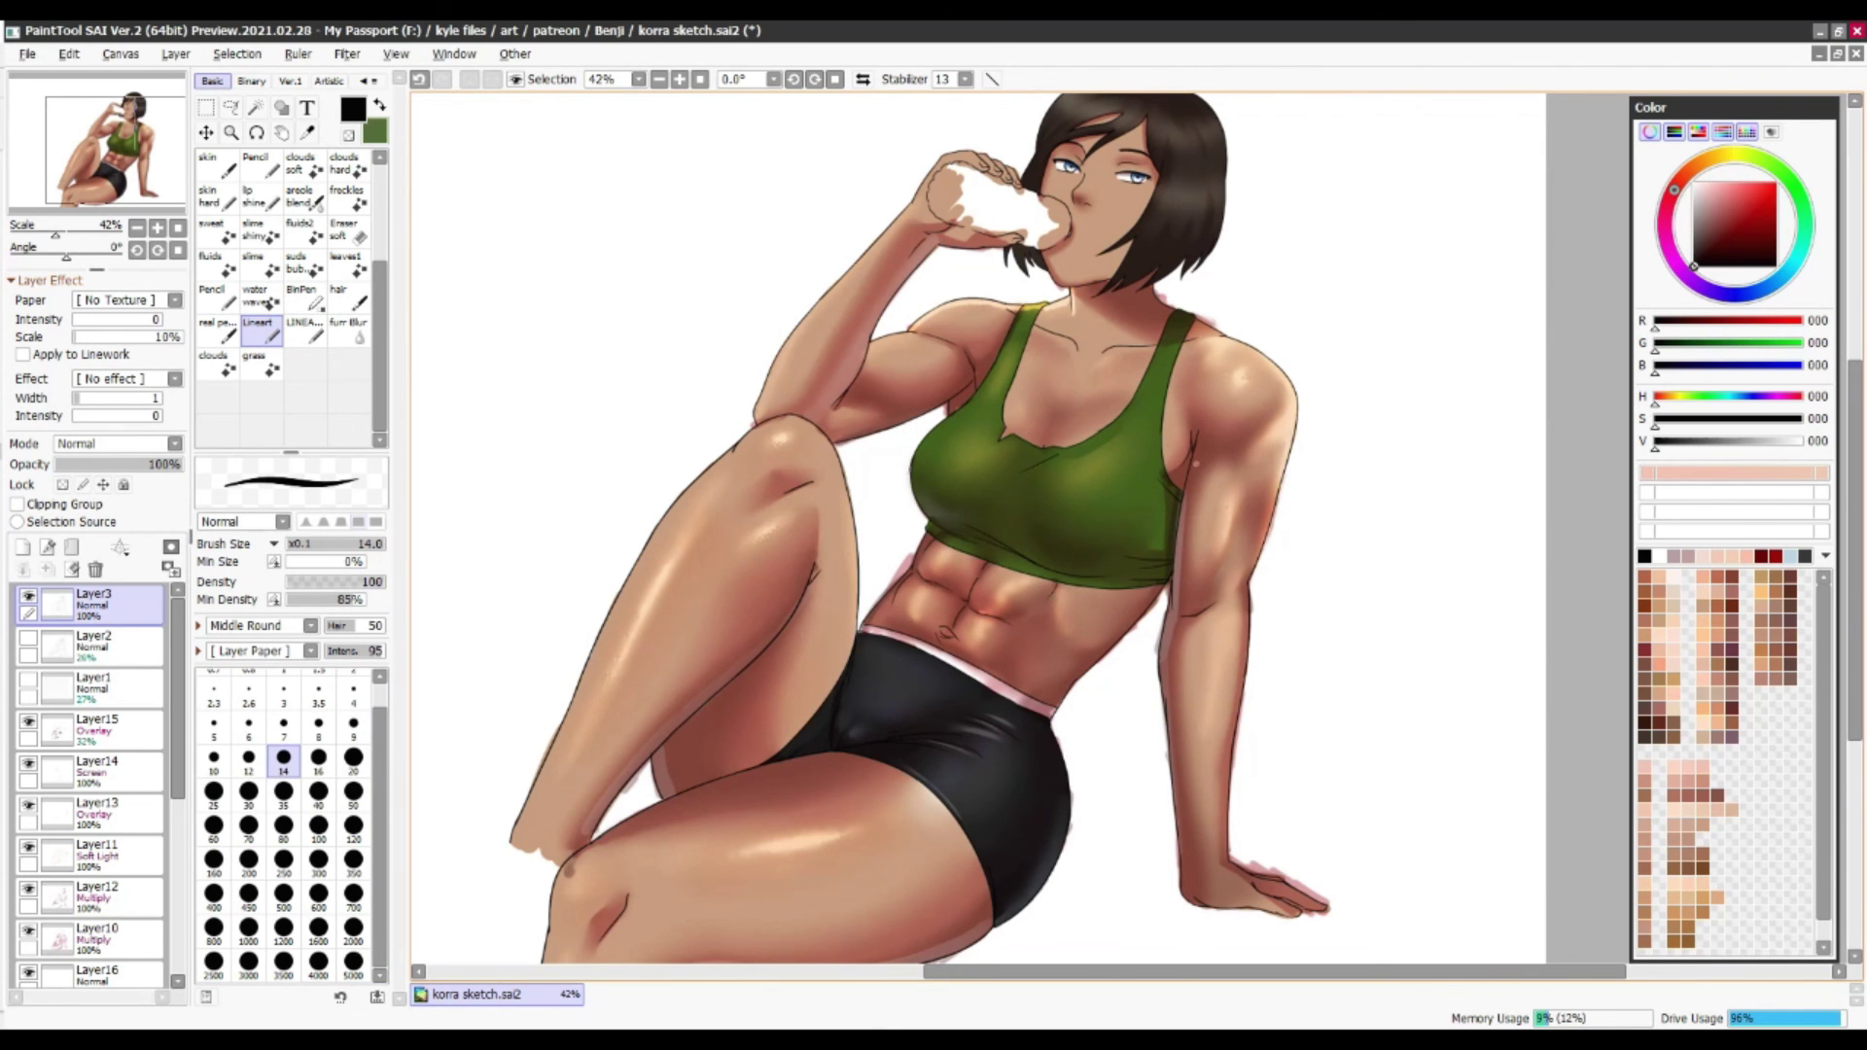
pyautogui.scroll(-2, 1002, 364)
pyautogui.scroll(2, 985, 507)
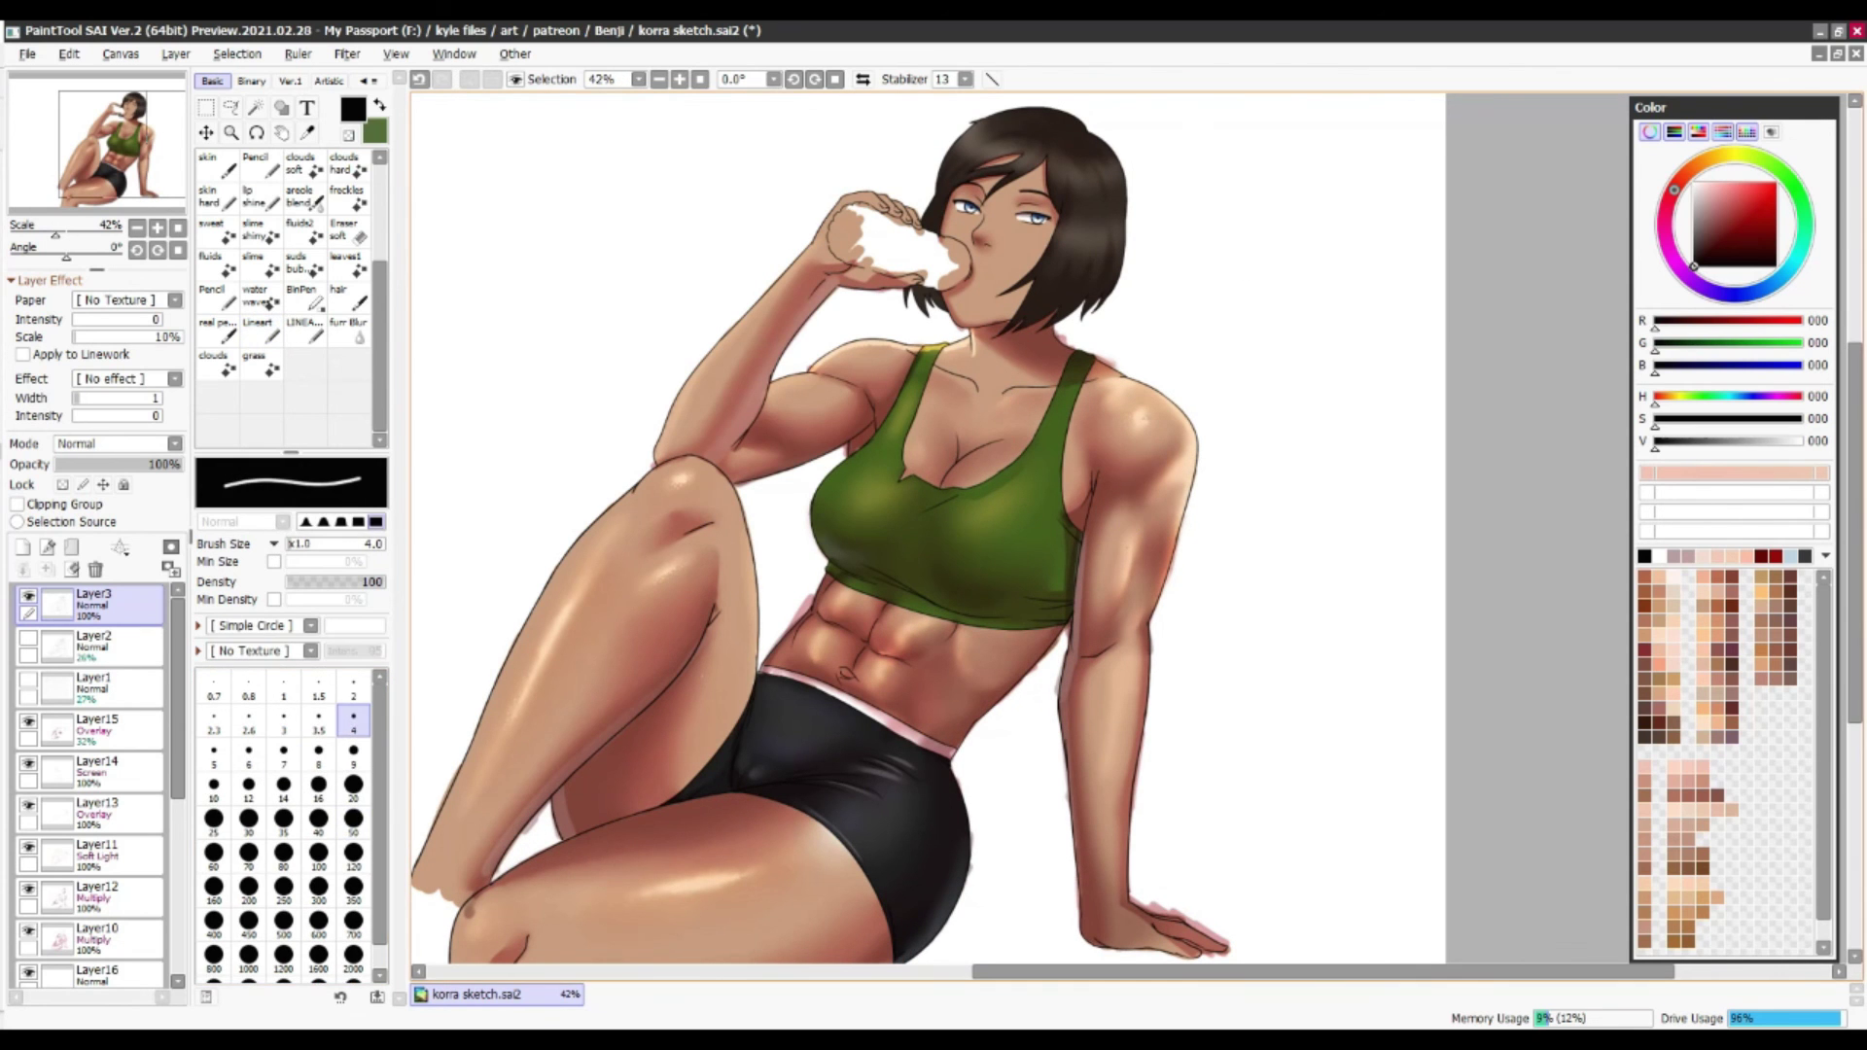
pyautogui.scroll(-2, 987, 582)
pyautogui.click(97, 895)
pyautogui.hotkey('ctrl', 'u')
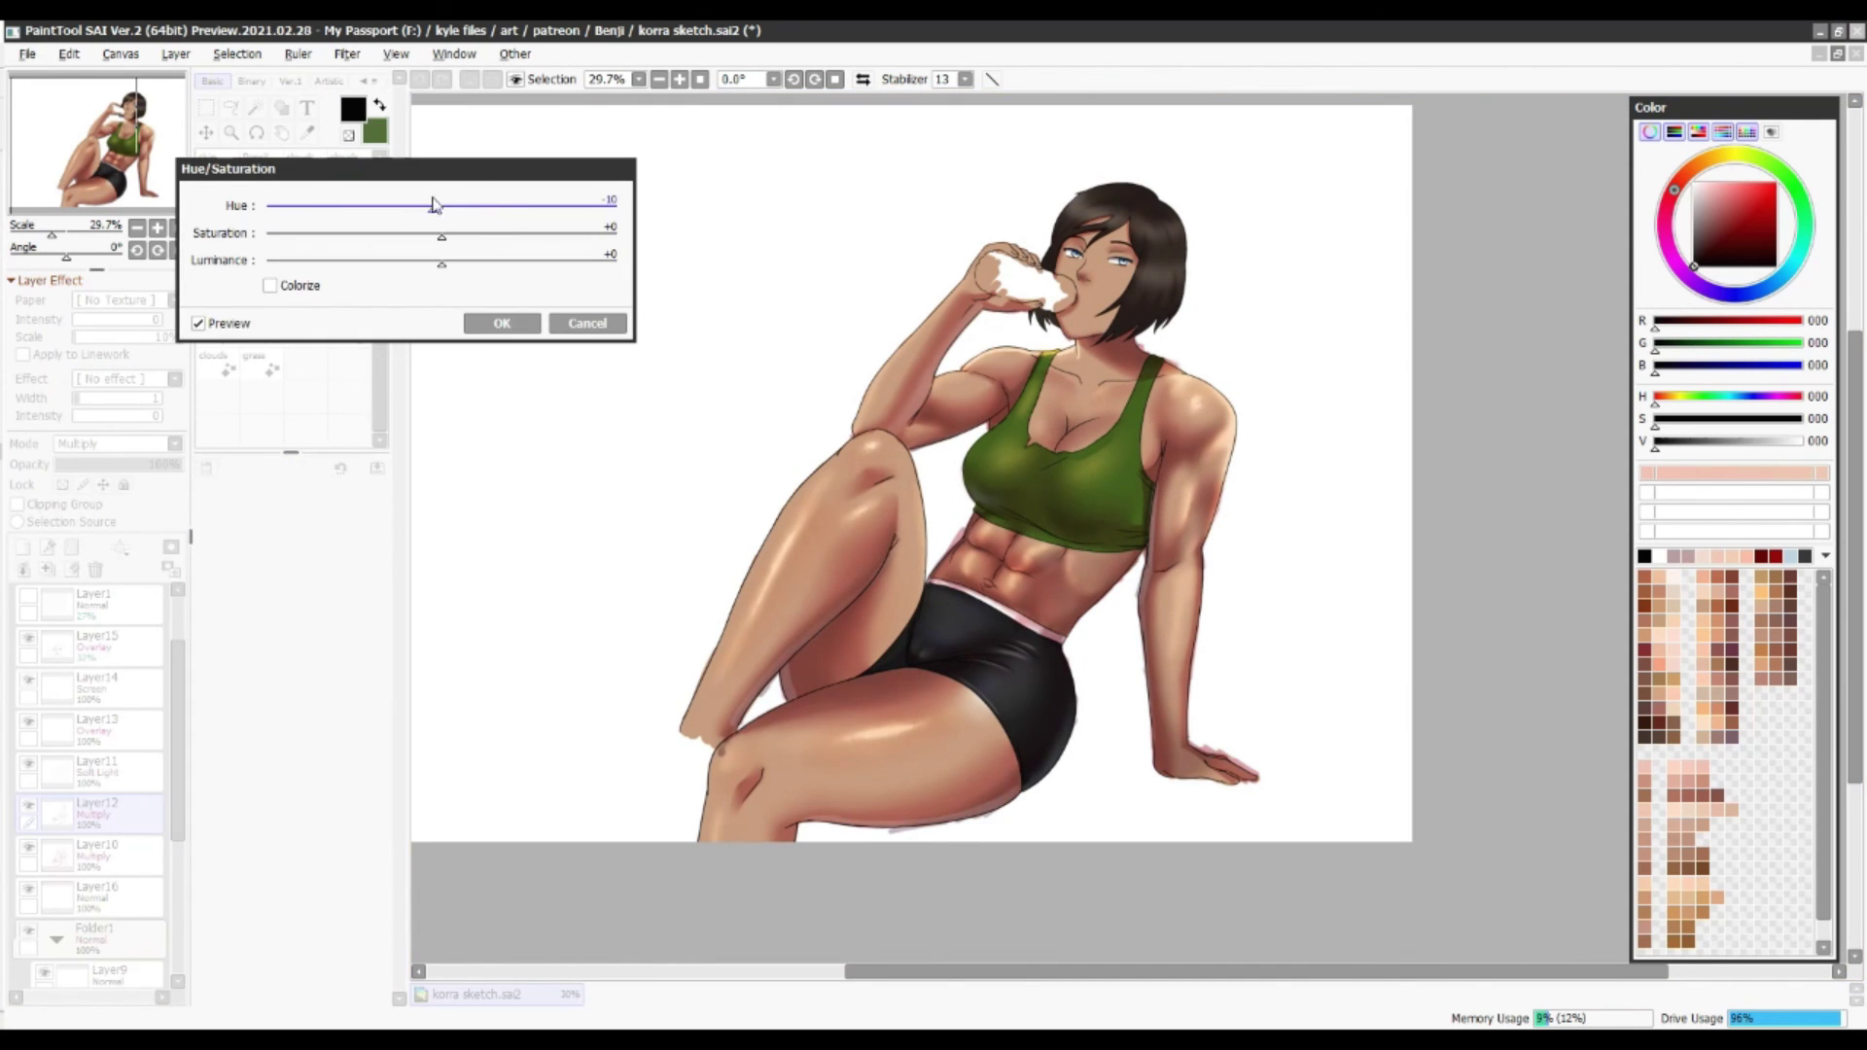
pyautogui.click(500, 334)
# Set a small Pencil to dark reddish-brown R97 G40 B32 on the linework layer
pyautogui.scroll(1, 1172, 312)
pyautogui.scroll(2, 92, 778)
pyautogui.click(94, 603)
pyautogui.click(214, 163)
pyautogui.click(1721, 224)
pyautogui.click(1717, 235)
pyautogui.click(353, 837)
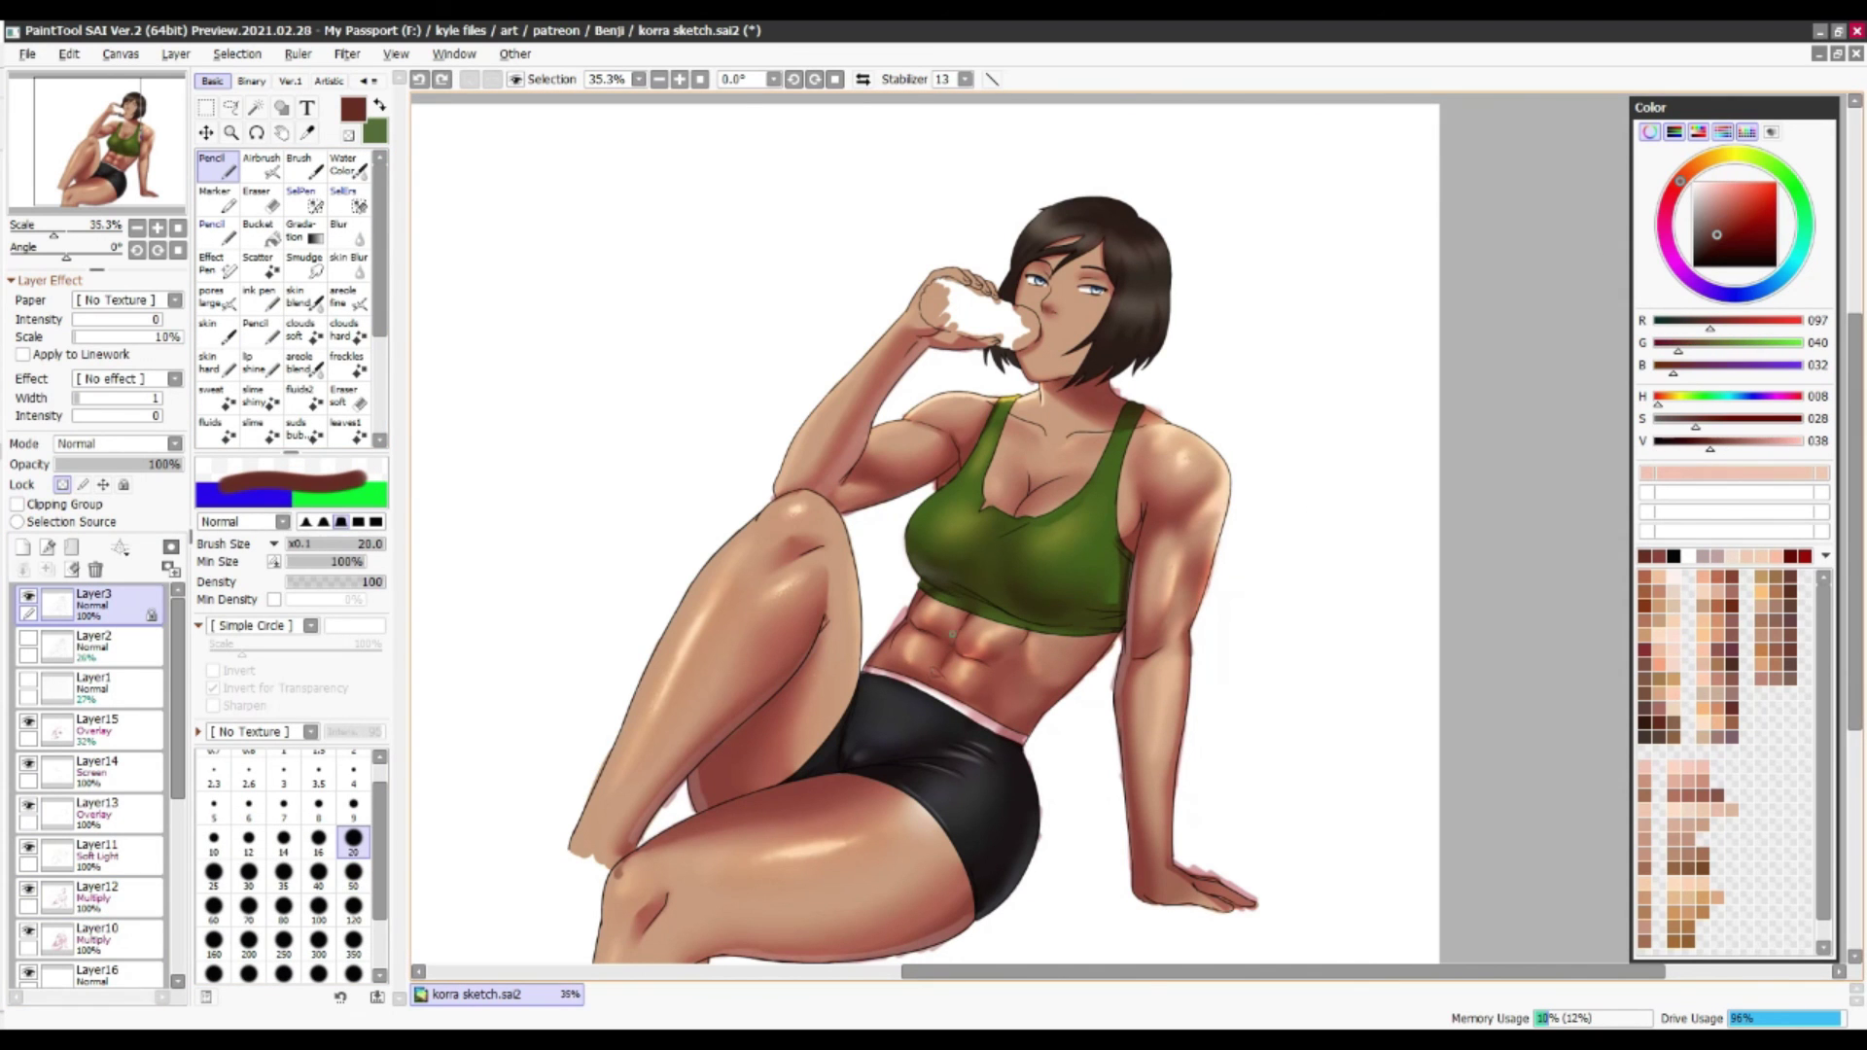
pyautogui.click(353, 871)
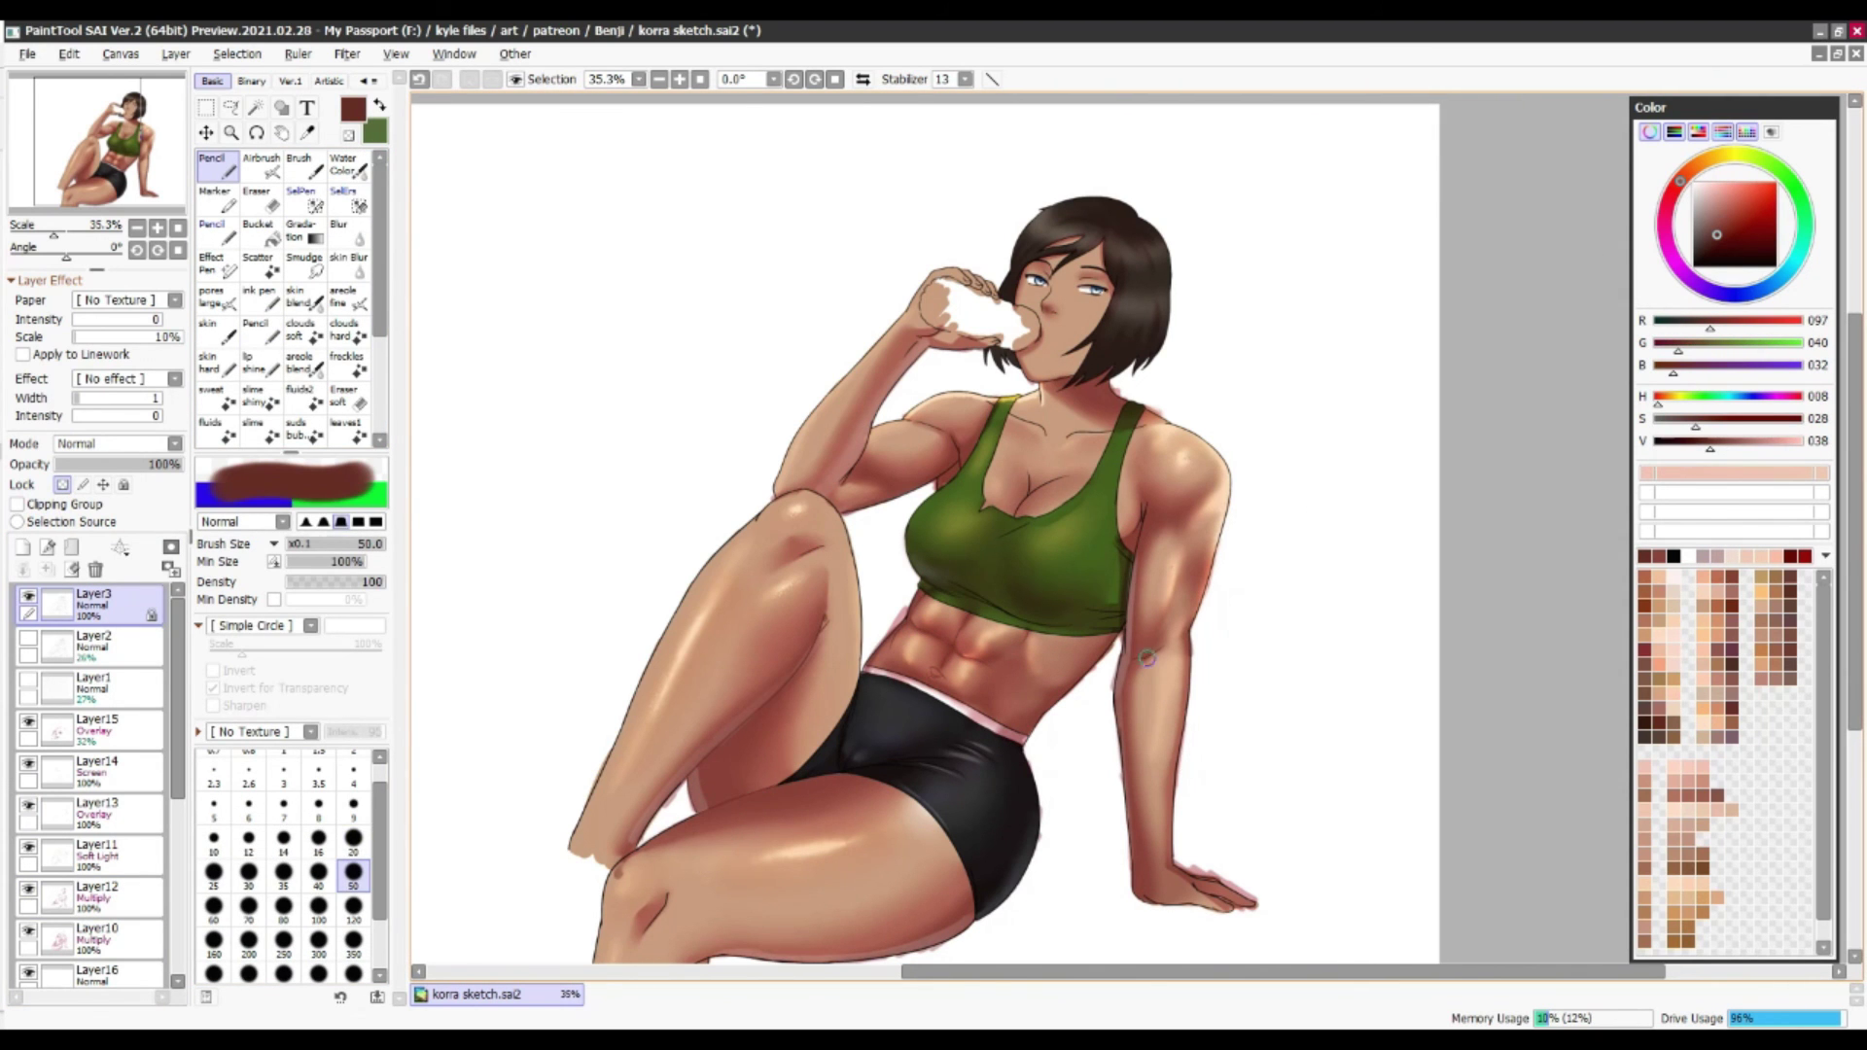
pyautogui.click(353, 838)
pyautogui.hotkey('ctrl', 'z')
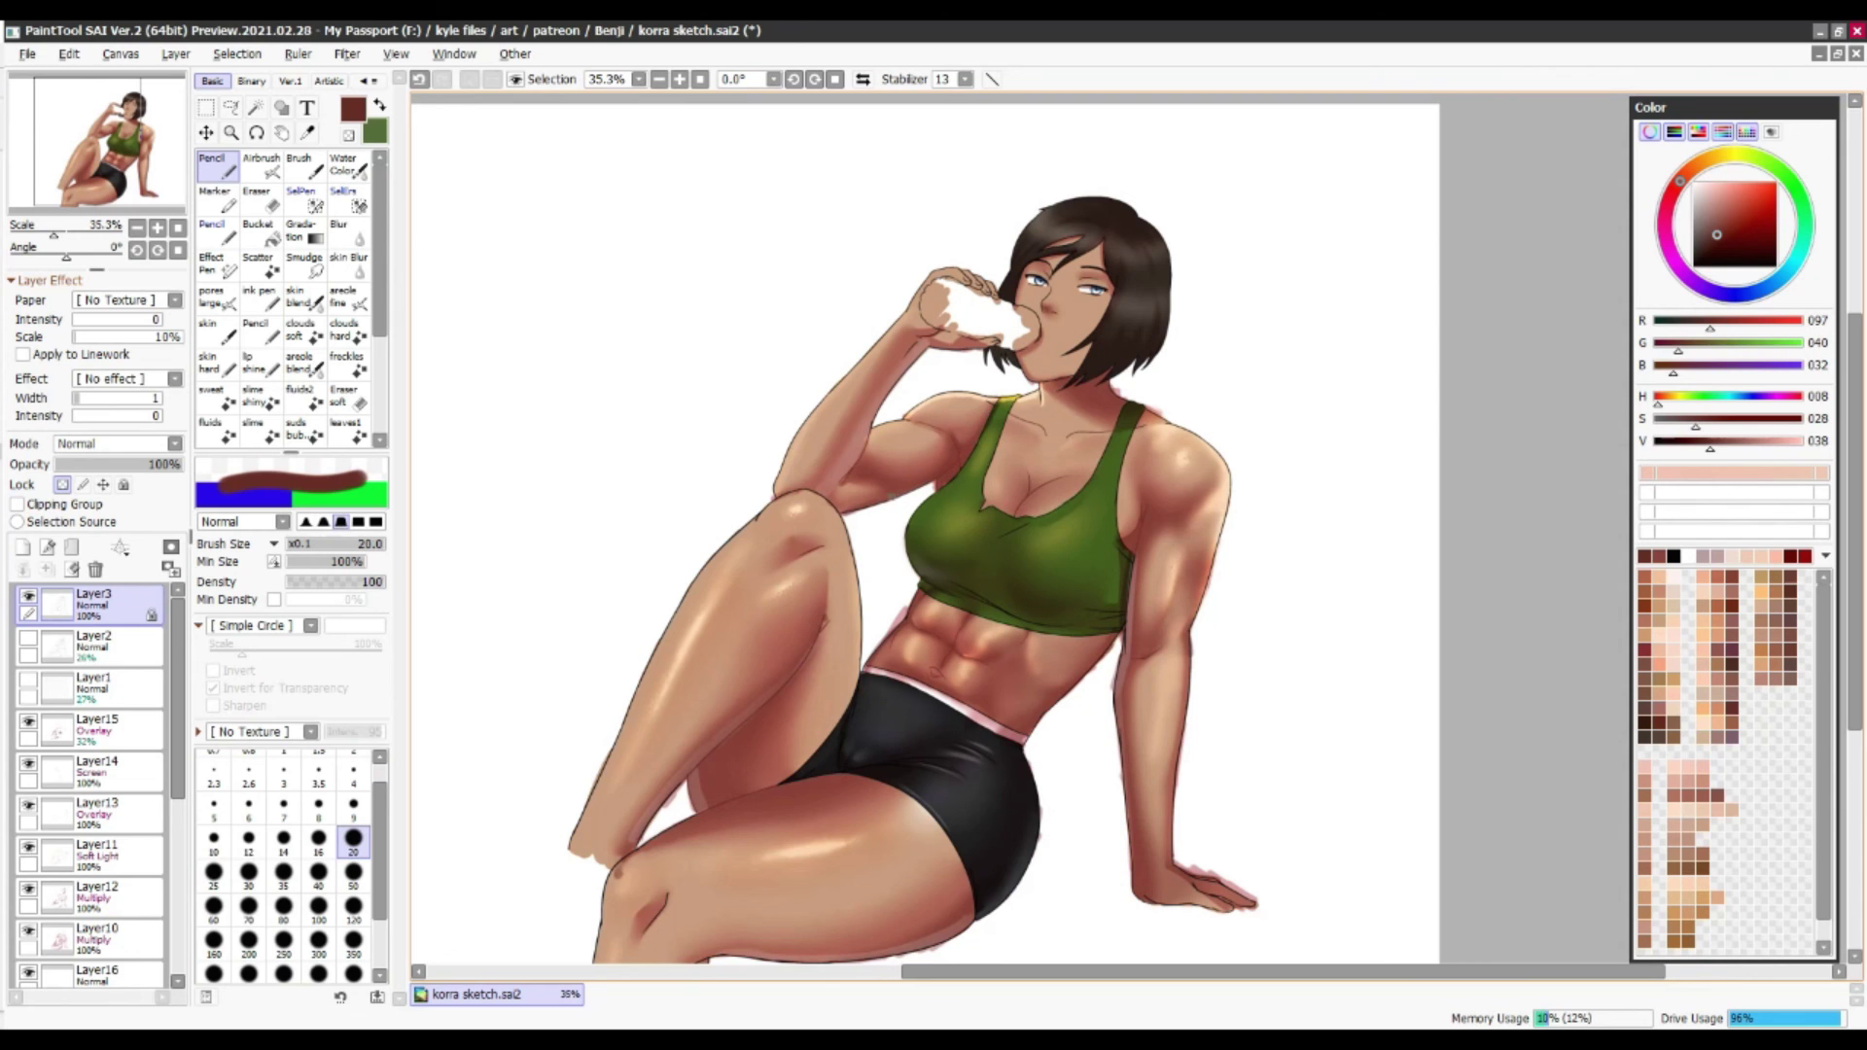
# Reopen Hue/Saturation and close it without changes
pyautogui.scroll(-1, 1467, 438)
pyautogui.hotkey('ctrl', 'u')
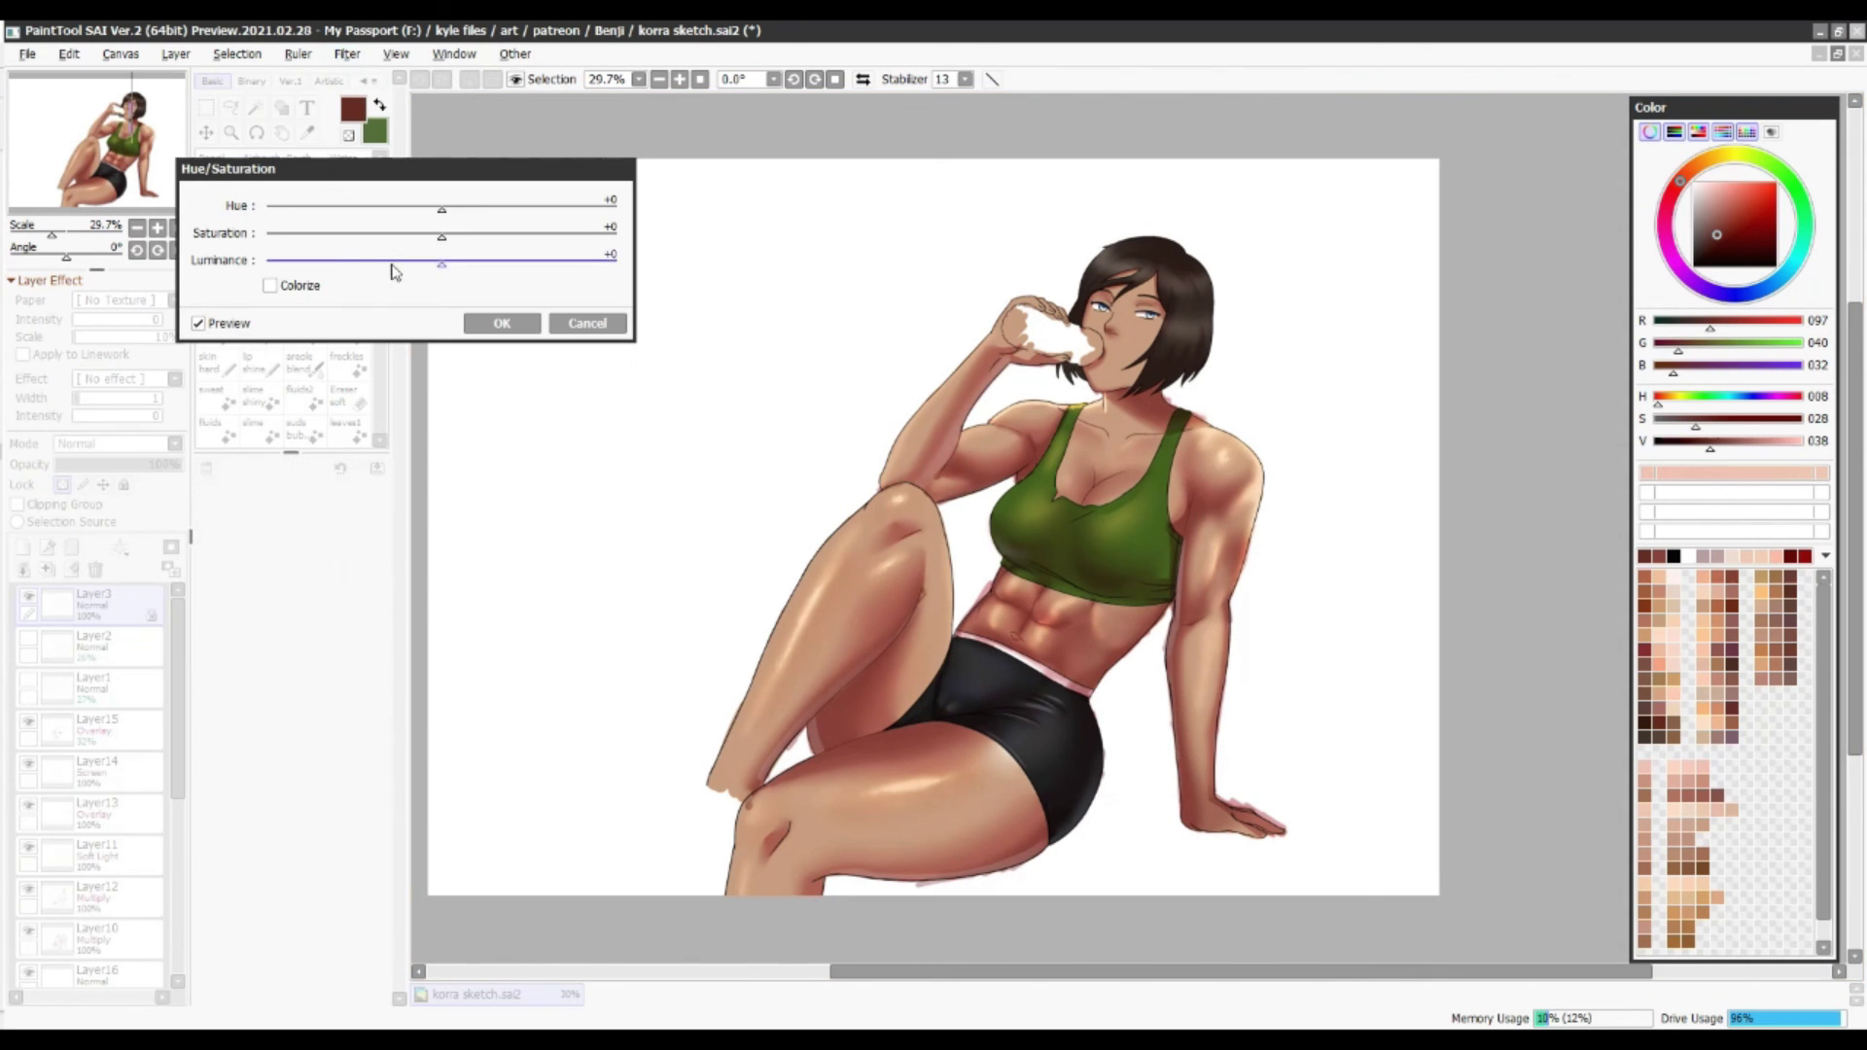
pyautogui.click(502, 328)
pyautogui.scroll(-1, 601, 391)
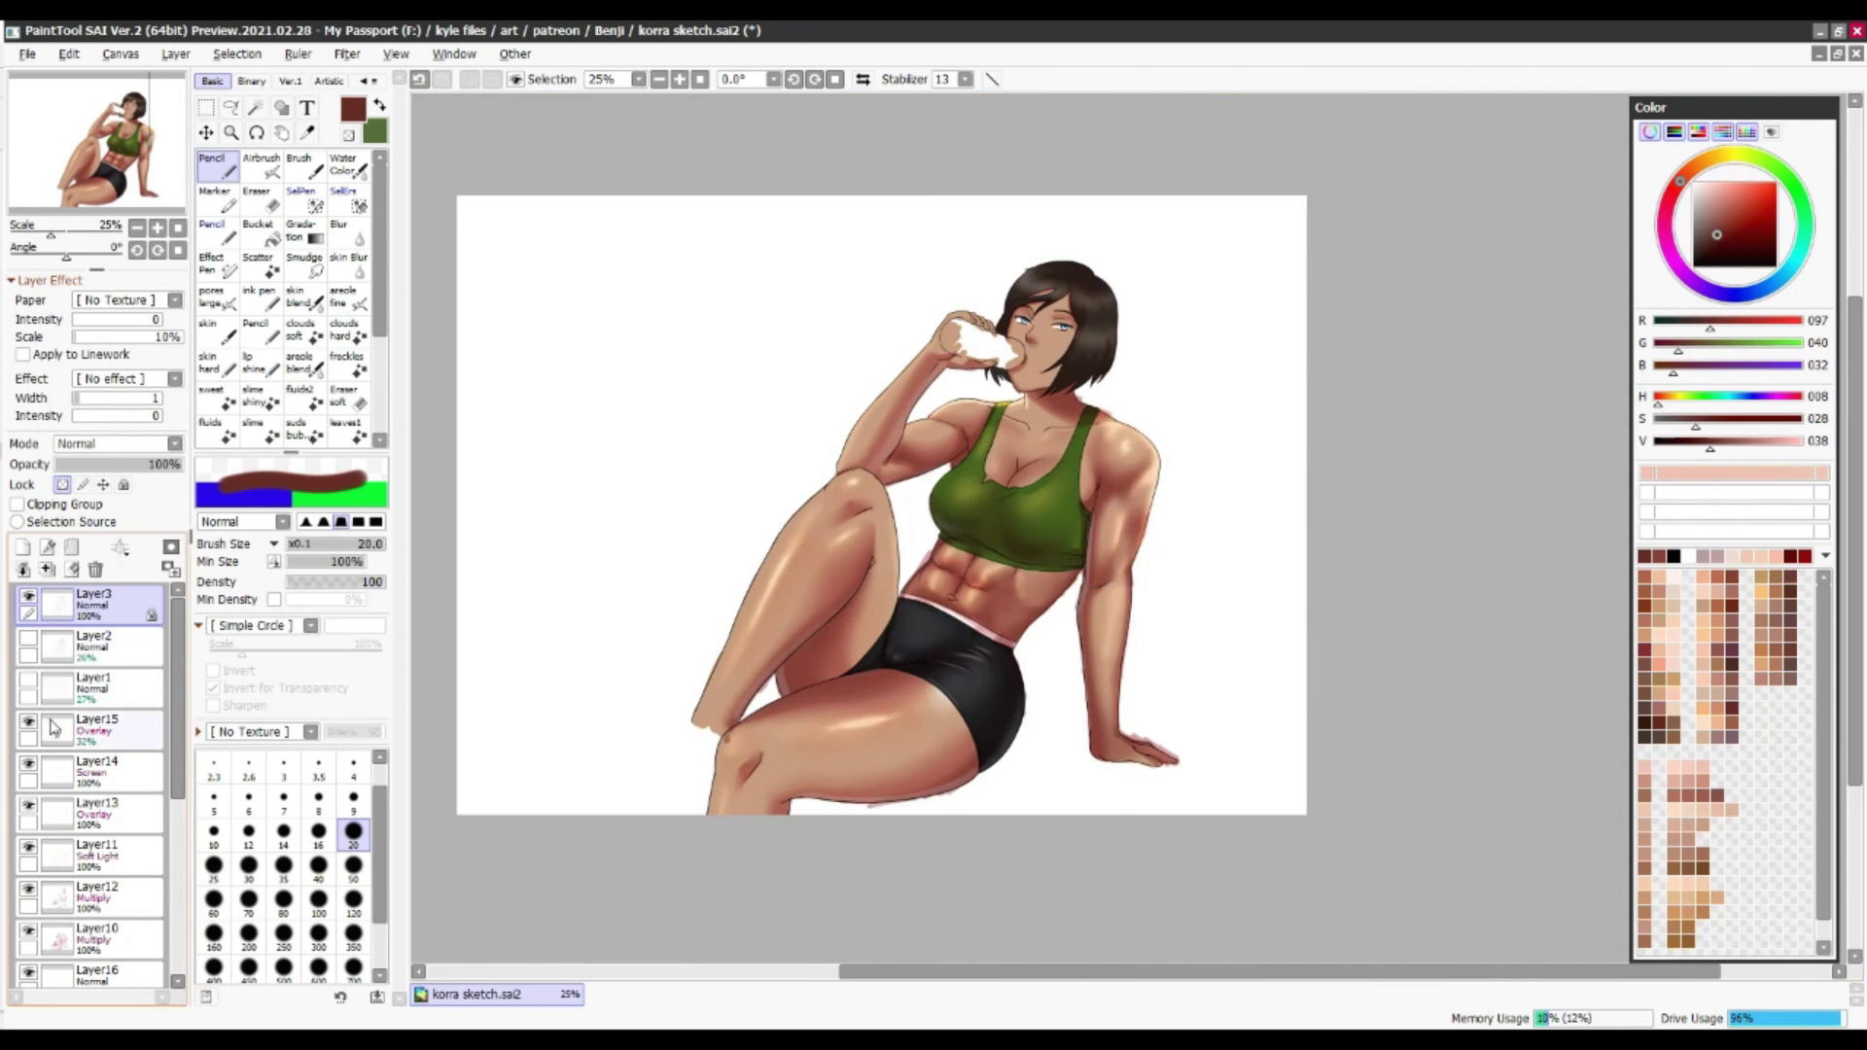
pyautogui.scroll(-3, 92, 778)
pyautogui.scroll(1, 999, 588)
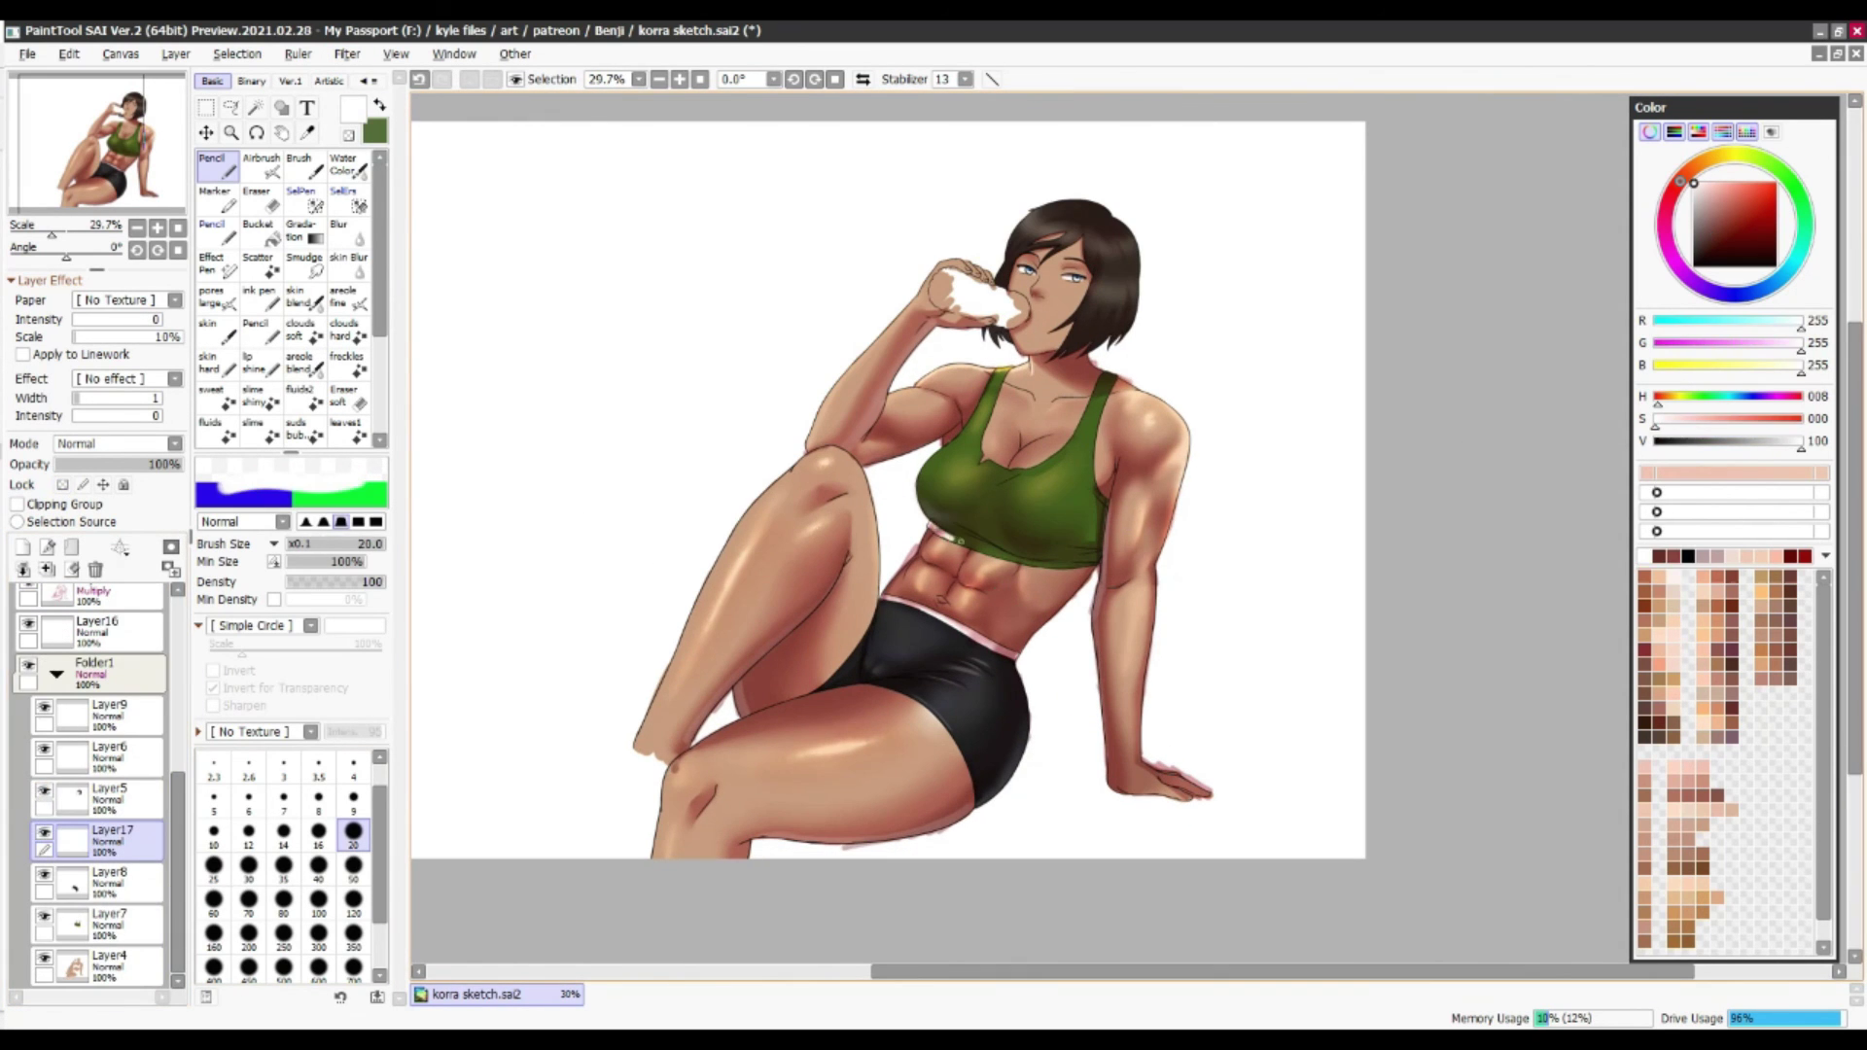
# Paint a white highlight along the green top's right edge with a slightly larger Pencil
pyautogui.press('e')
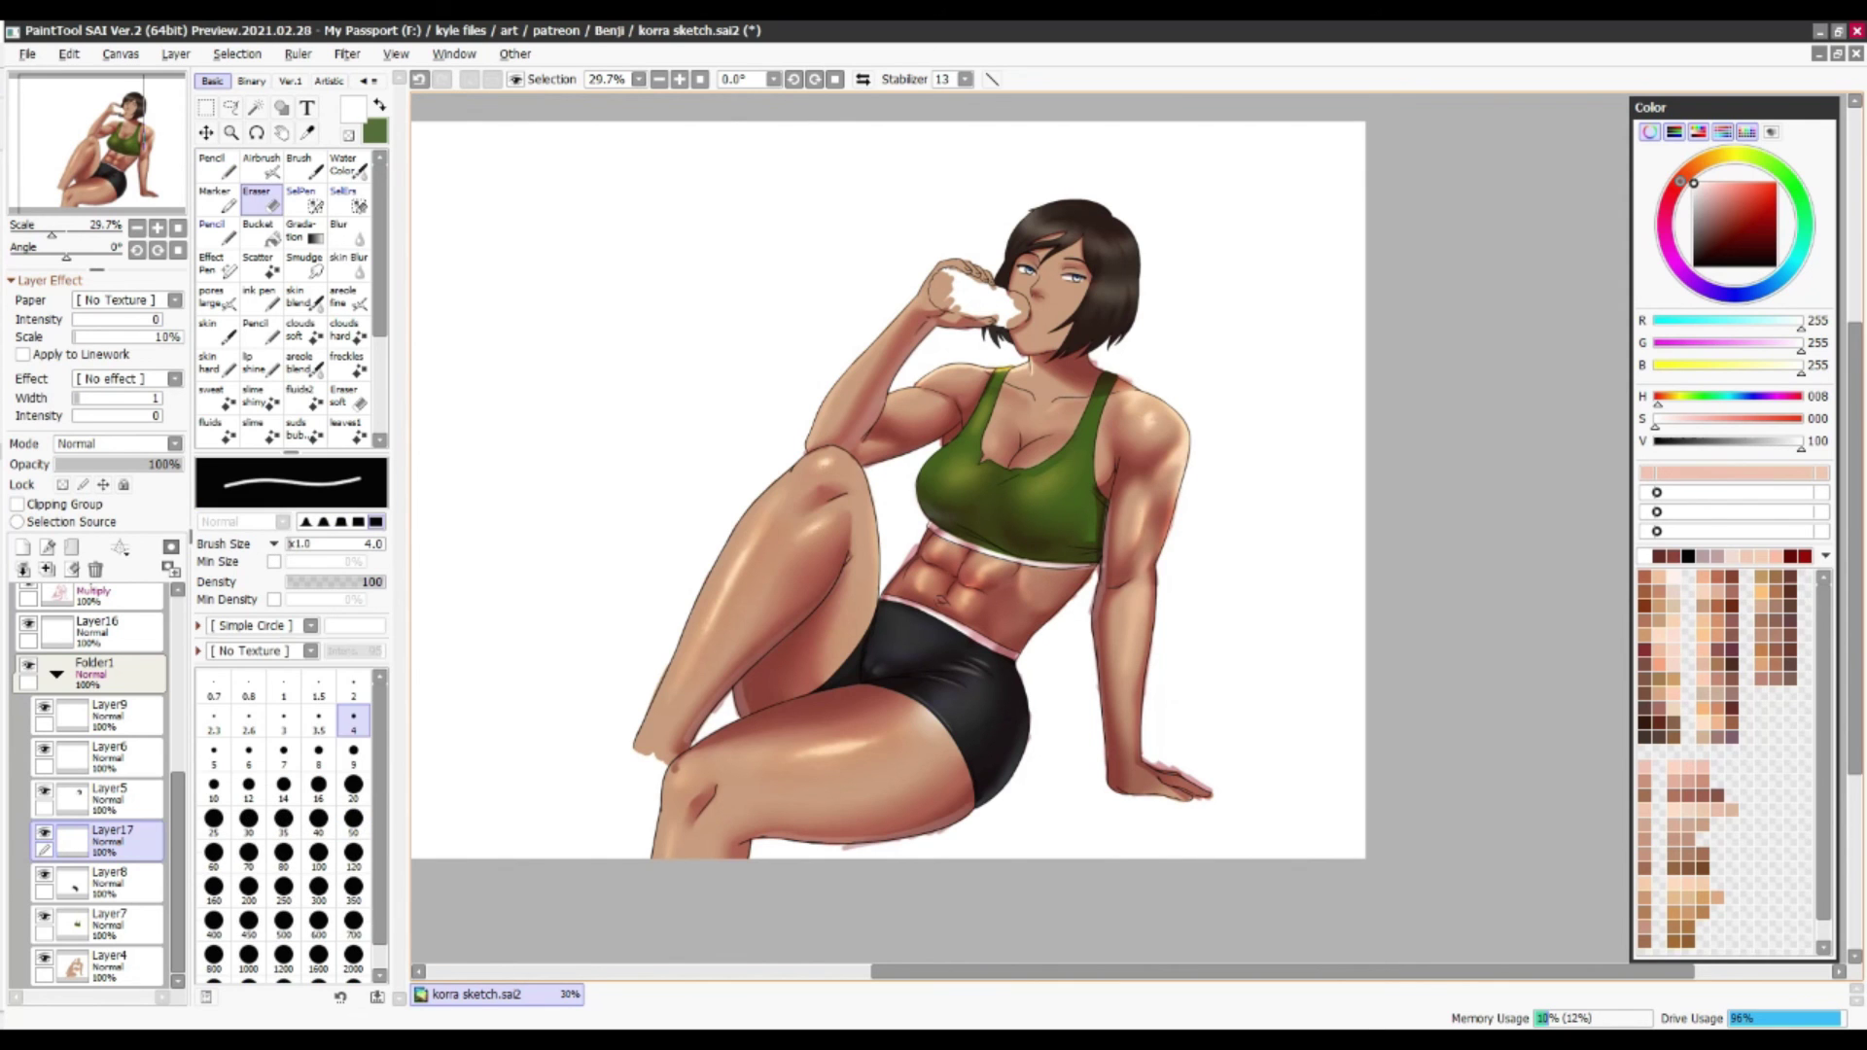
pyautogui.press('n')
pyautogui.moveTo(1111, 374); pyautogui.dragTo(1104, 501)
pyautogui.hotkey('ctrl', 'z')
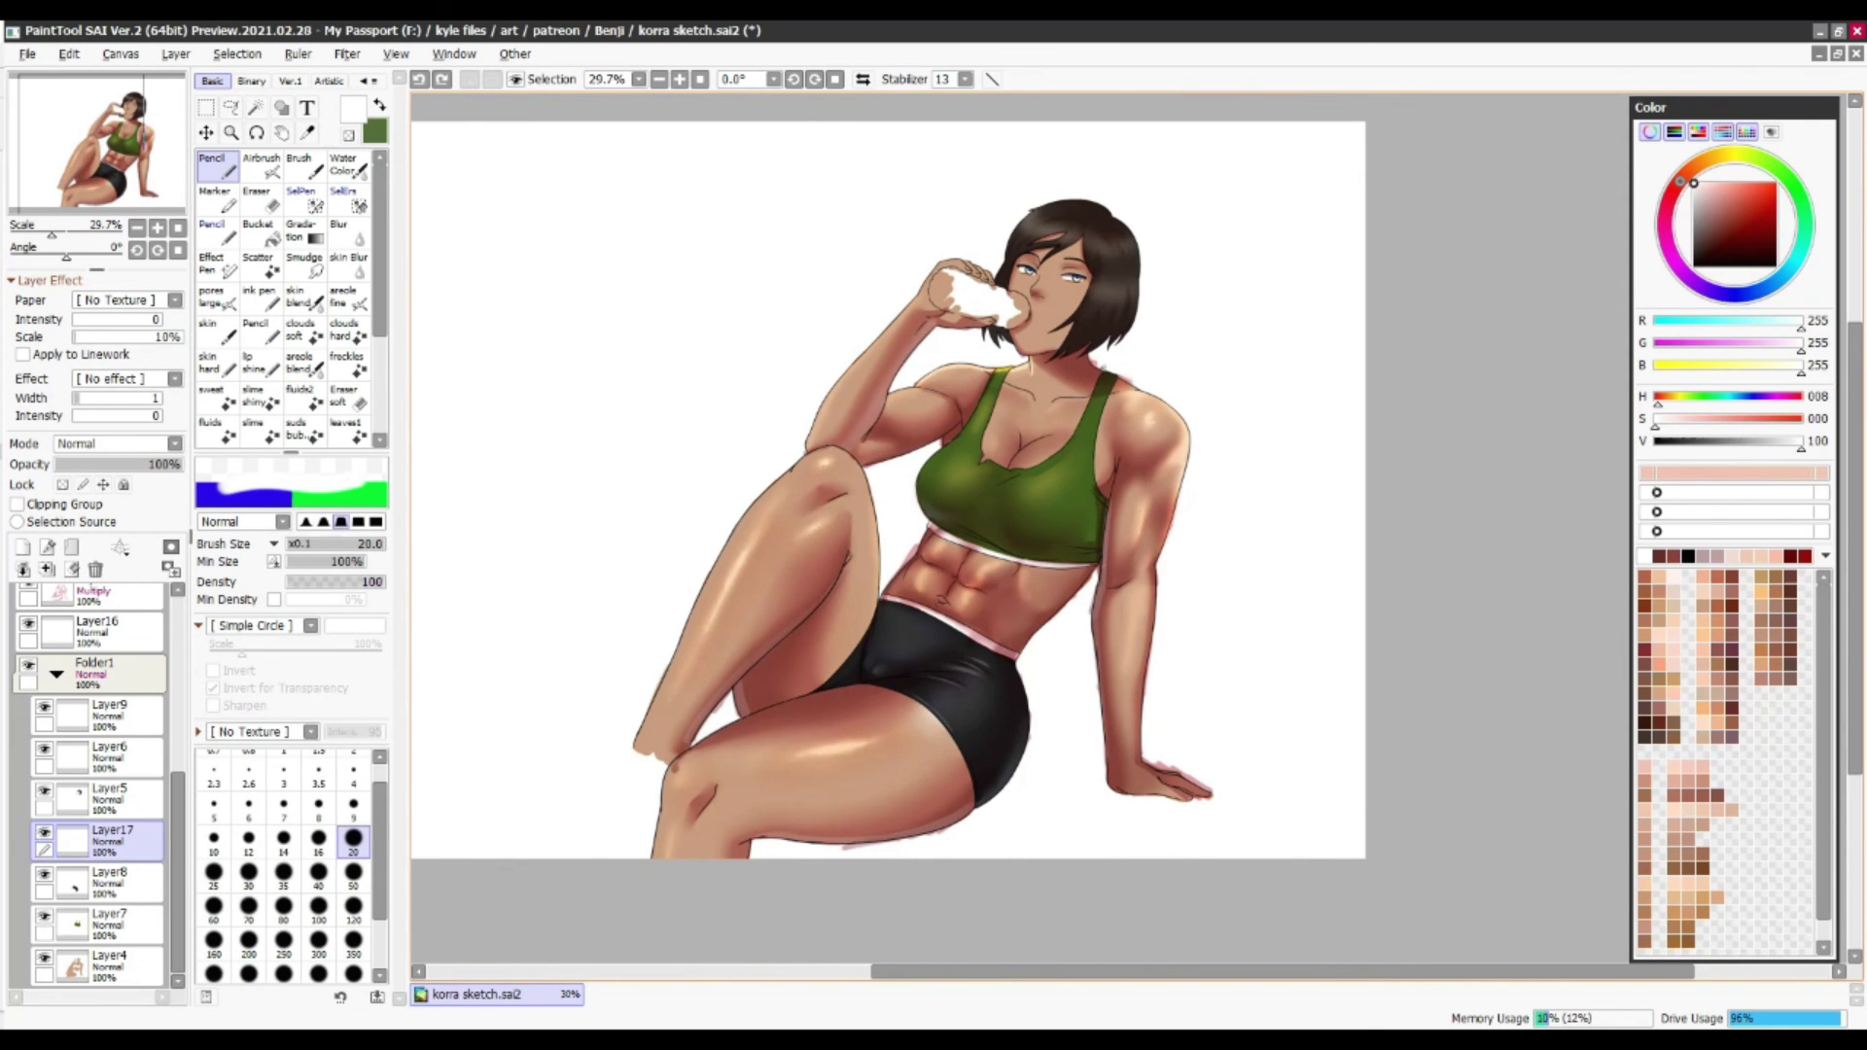
pyautogui.click(249, 842)
pyautogui.moveTo(1103, 405); pyautogui.dragTo(1089, 490)
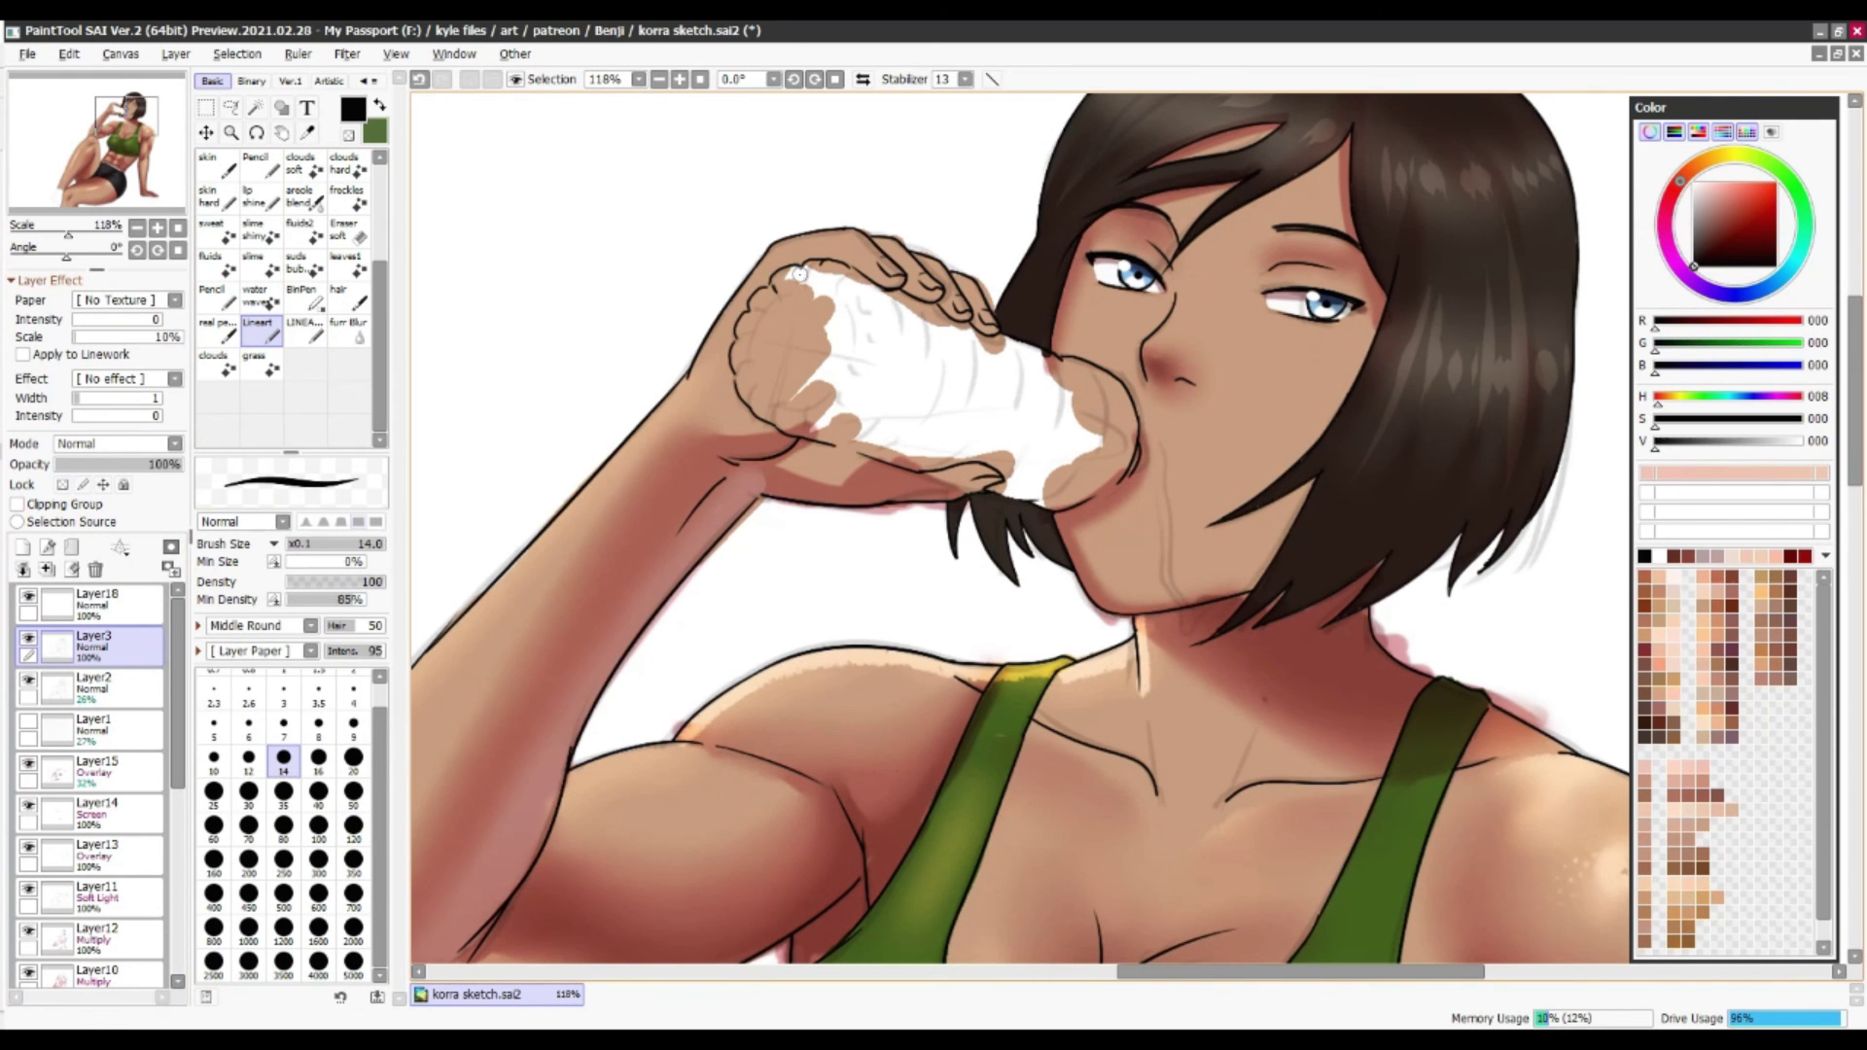
# Draw and redraw detail lines on the bottle near the hand
pyautogui.hotkey('ctrl', 'z')
pyautogui.moveTo(843, 387)
pyautogui.mouseDown()
pyautogui.moveTo(848, 366)
pyautogui.moveTo(856, 442)
pyautogui.mouseUp()
pyautogui.hotkey('ctrl', 'z')
pyautogui.moveTo(897, 321); pyautogui.dragTo(898, 362)
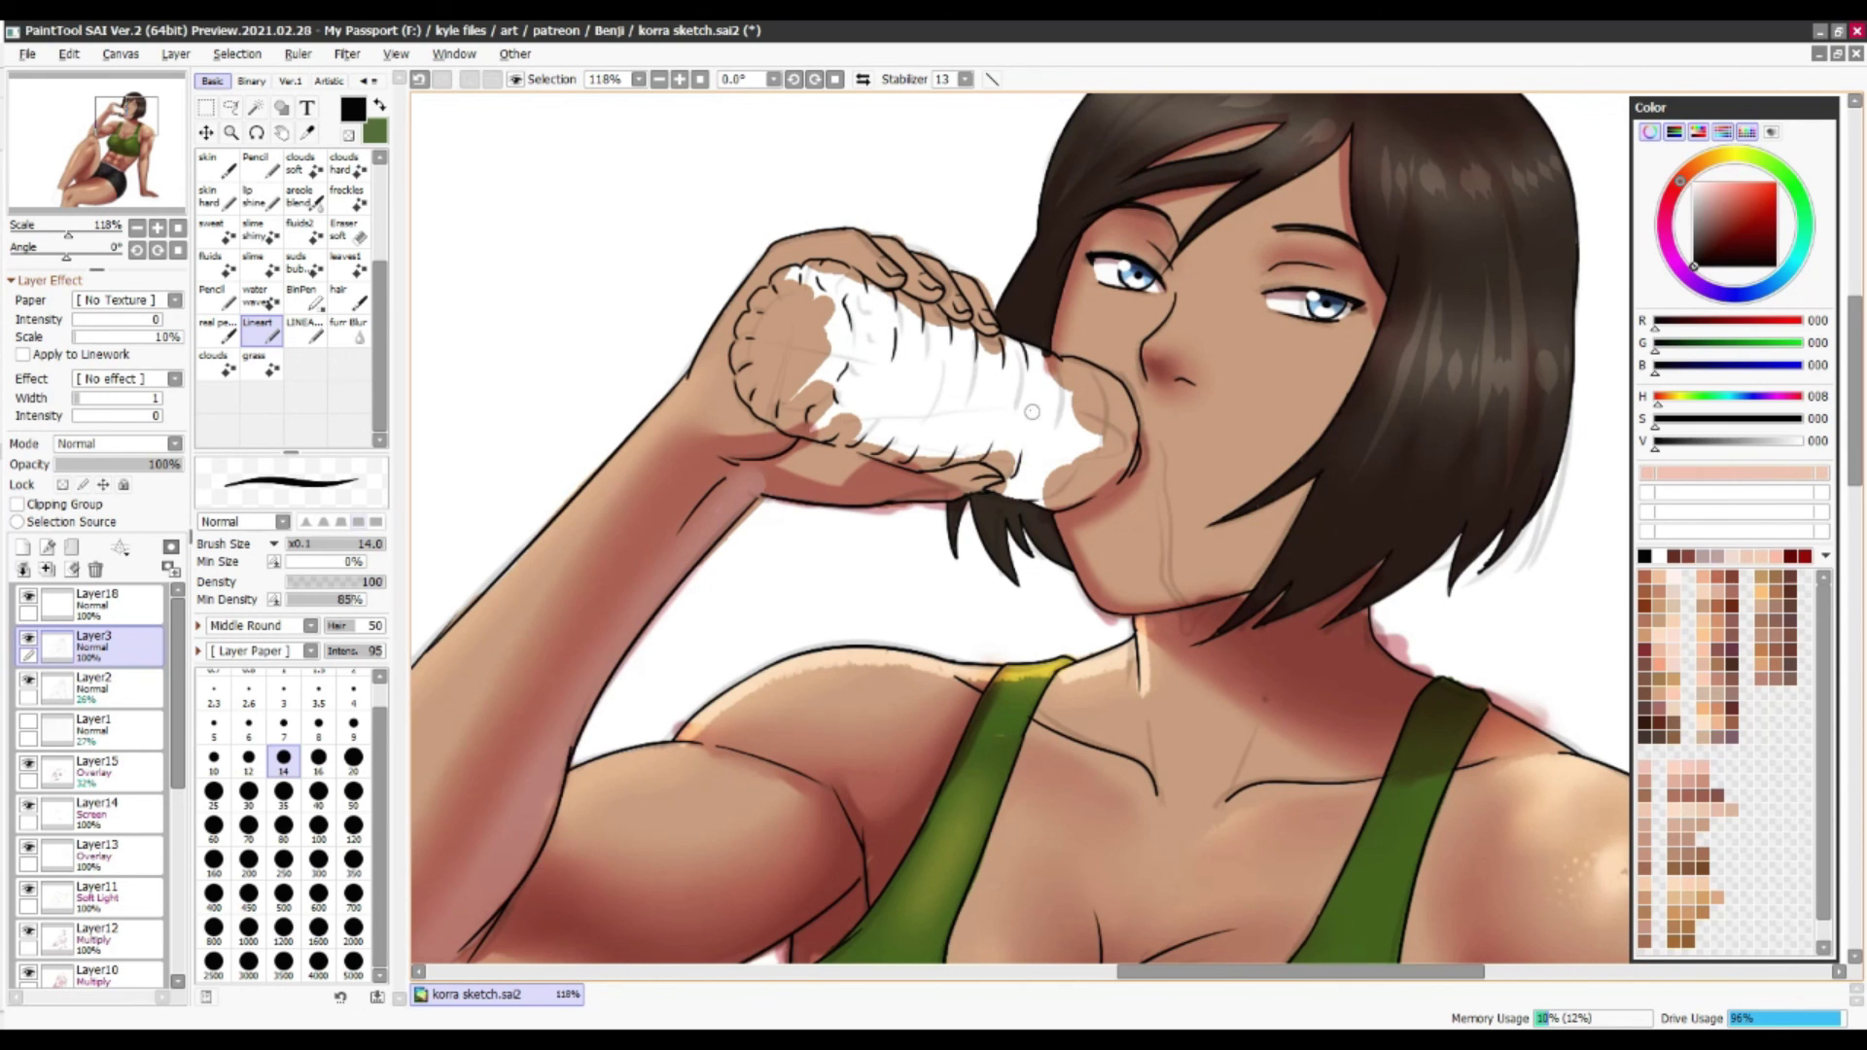